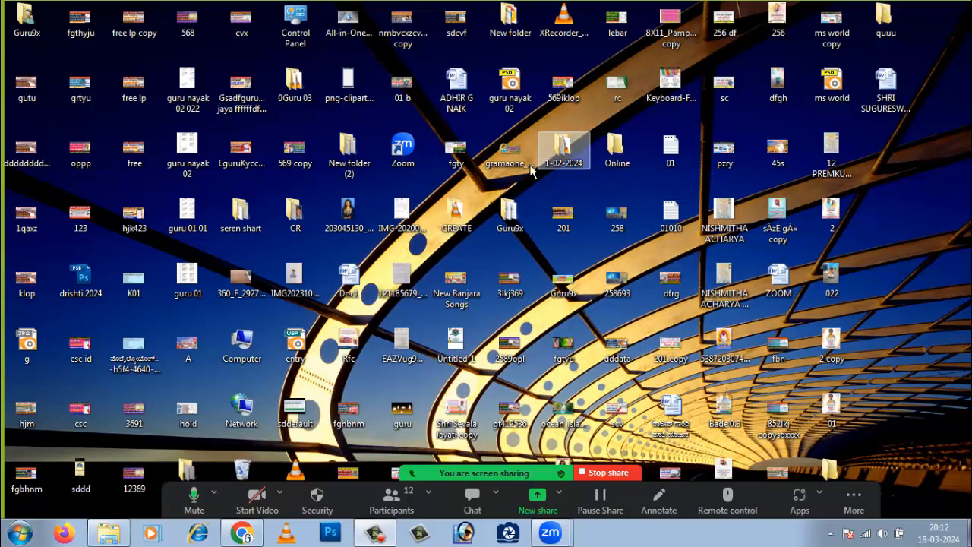
Open Microsoft Office Word 2007 with a blank document and dismiss the script error dialog
{"action": "left_click", "coordinate": [21, 533]}
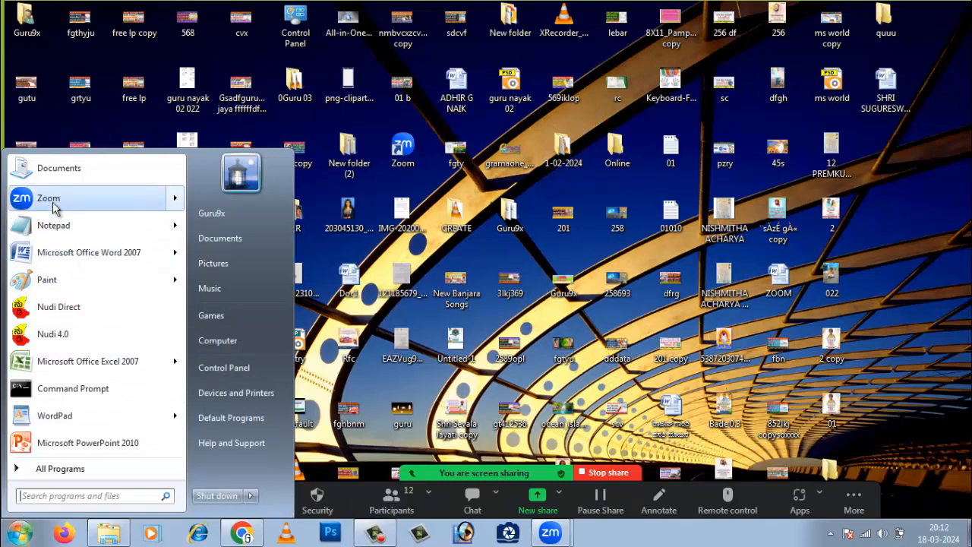
{"action": "left_click", "coordinate": [27, 537]}
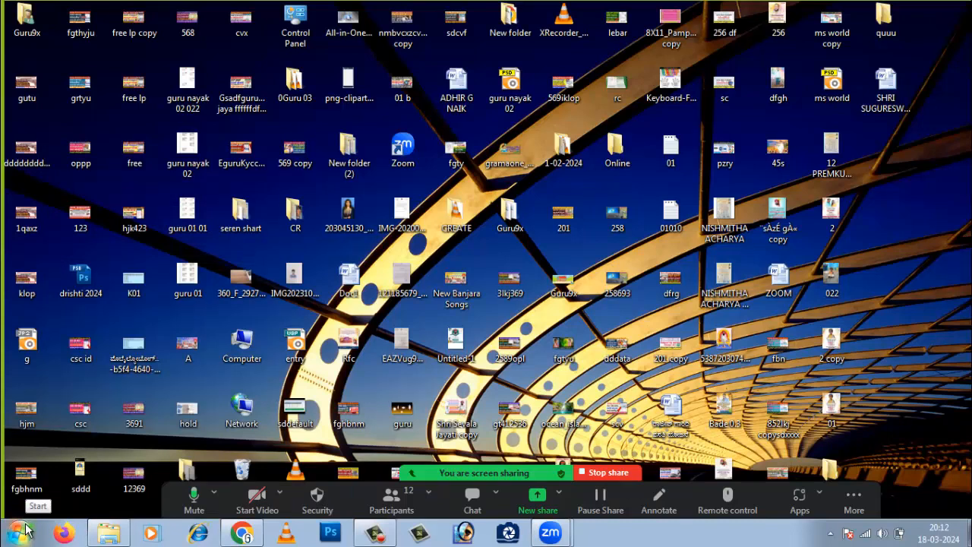
{"action": "left_click", "coordinate": [19, 538]}
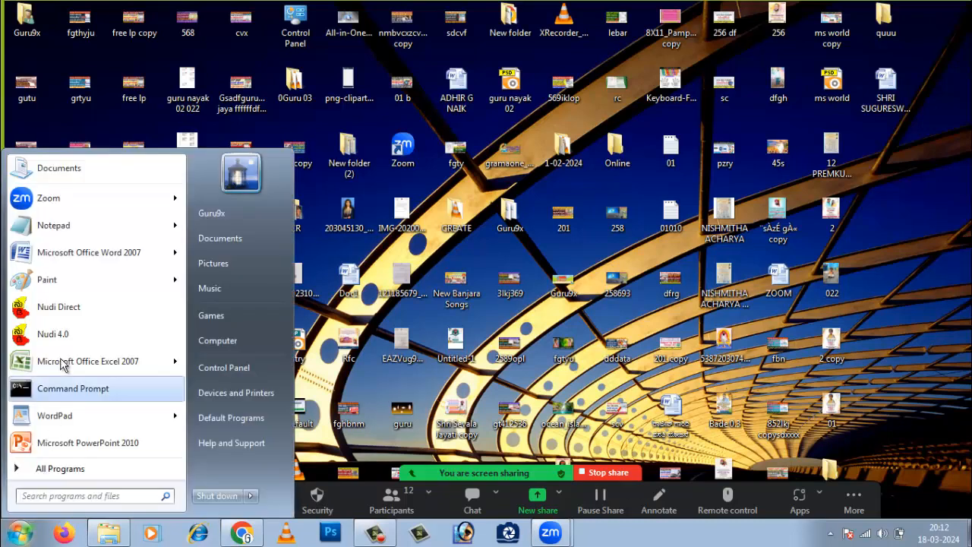
{"action": "mouse_move", "coordinate": [76, 265]}
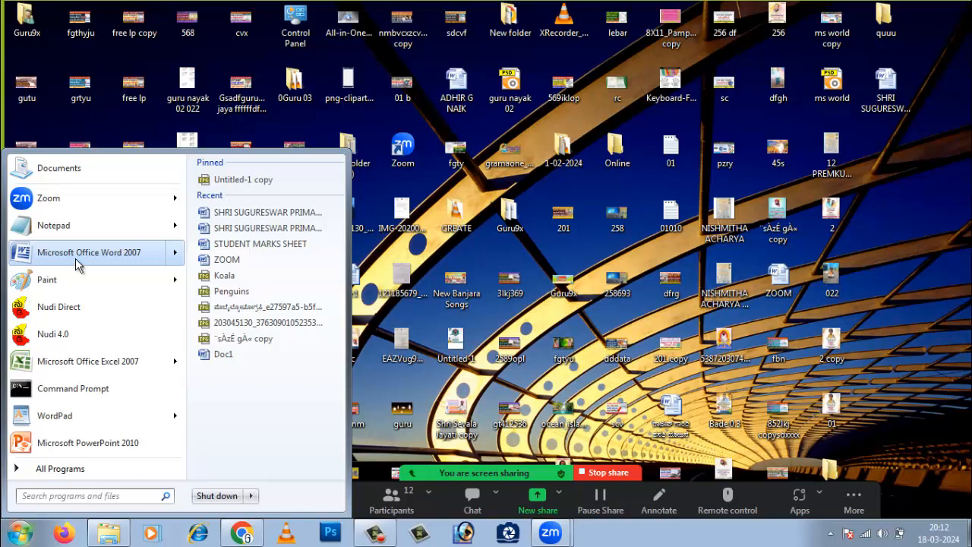
{"action": "left_click", "coordinate": [76, 259]}
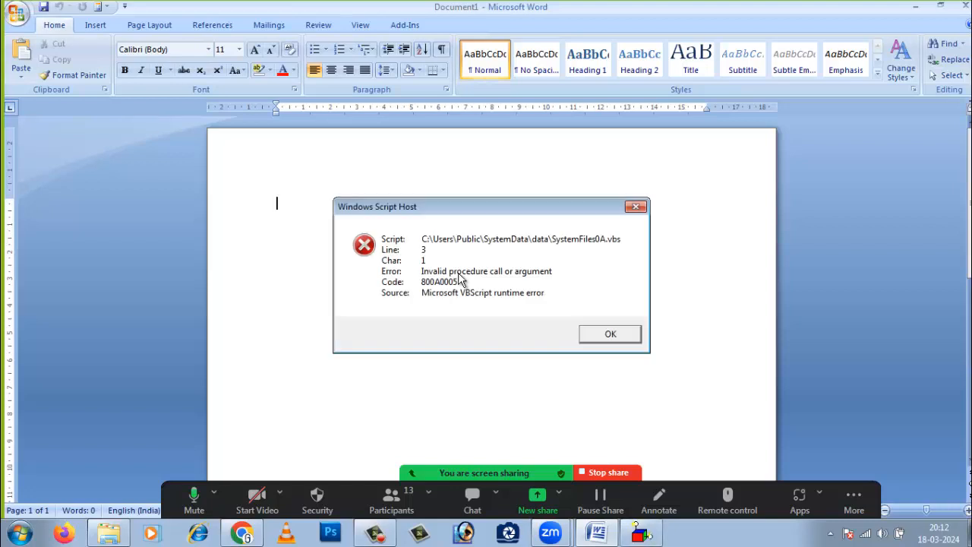
{"action": "left_click", "coordinate": [636, 206]}
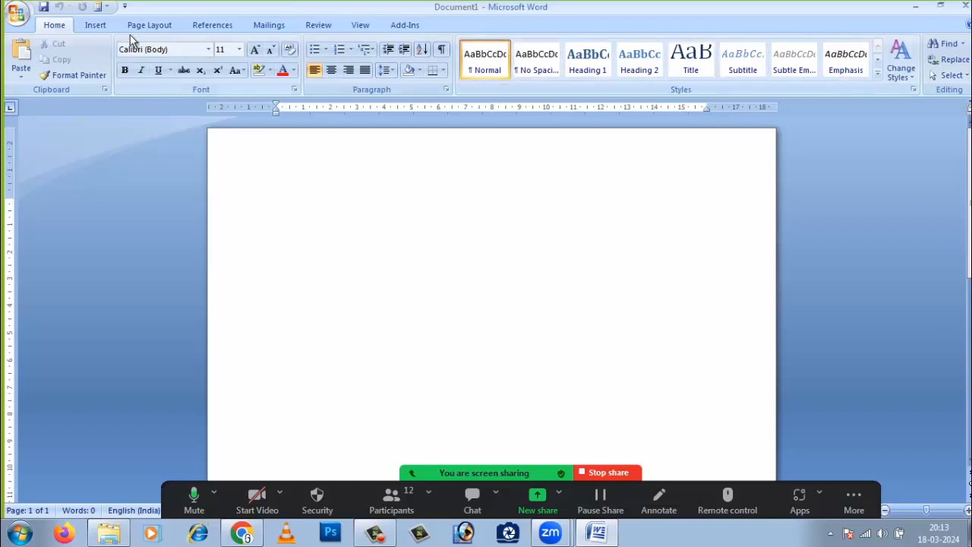
{"action": "left_click", "coordinate": [97, 28]}
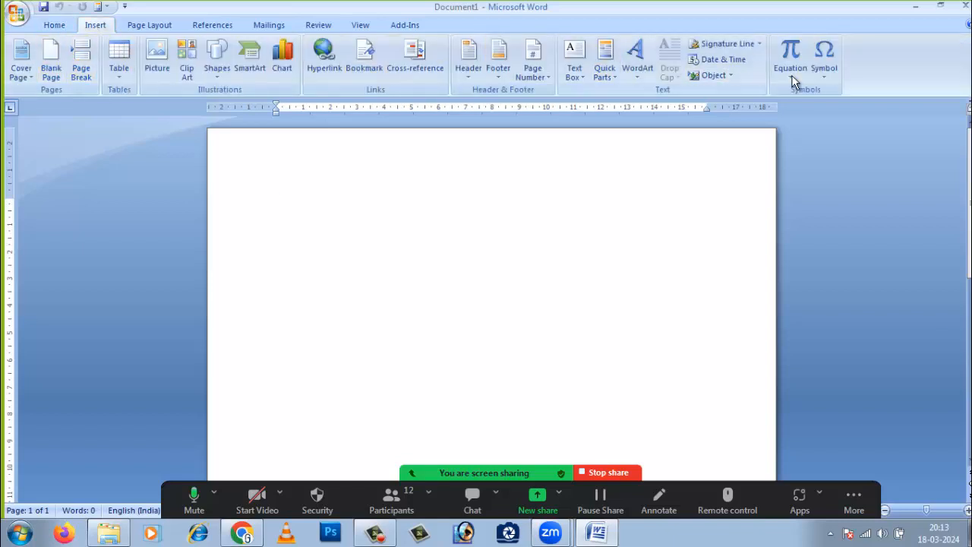
{"action": "left_click", "coordinate": [150, 25]}
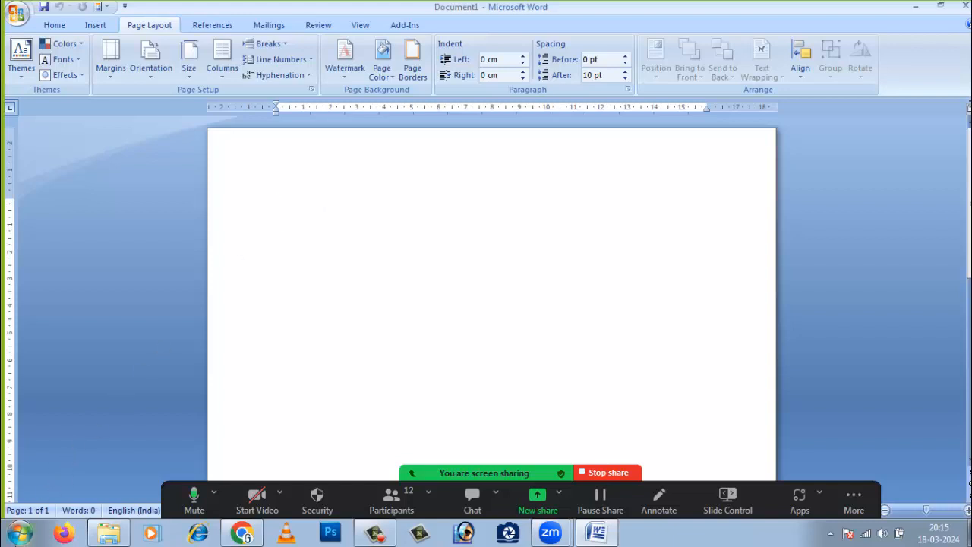
Start the Nudi Kannada input tool and set the document's font to Nudi 01 e at size 14
{"action": "left_click", "coordinate": [21, 536]}
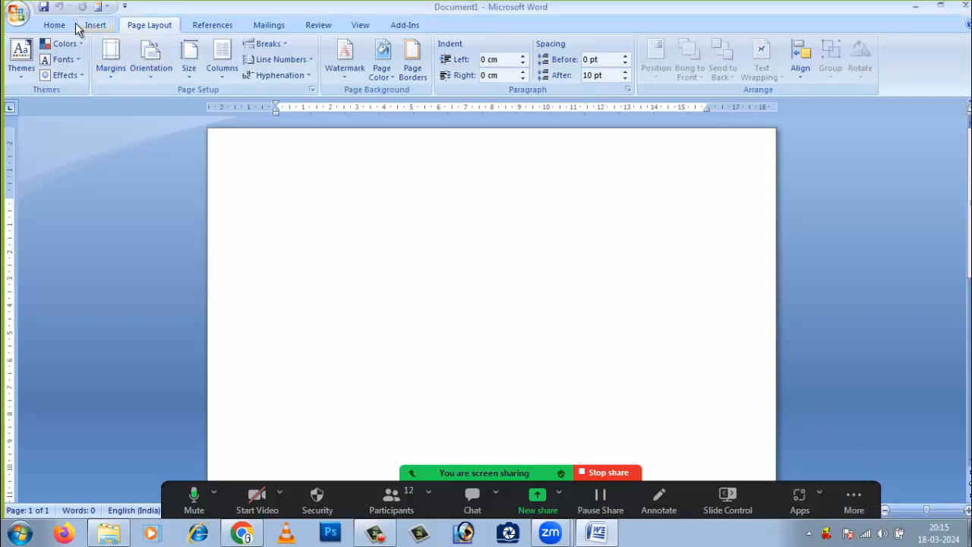
{"action": "left_click", "coordinate": [55, 28]}
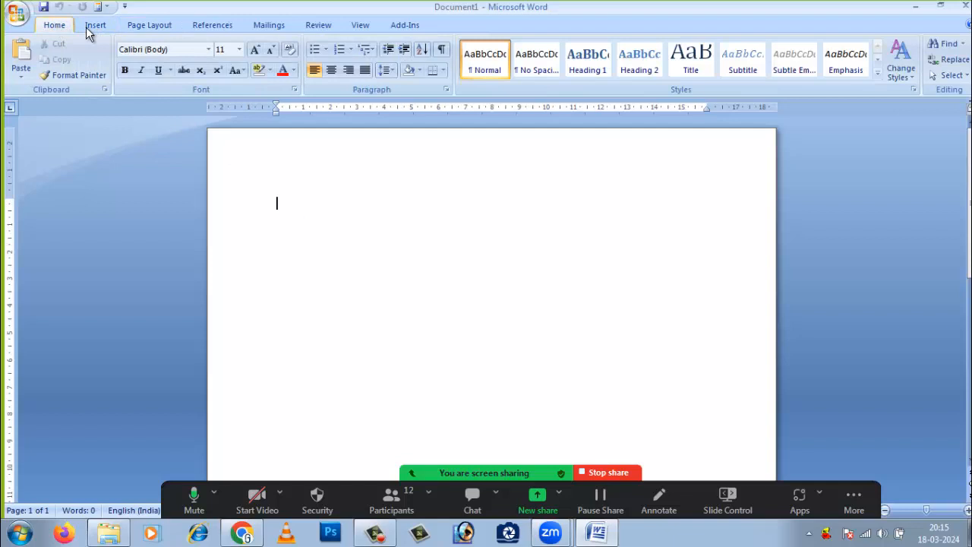
{"action": "left_click", "coordinate": [208, 50]}
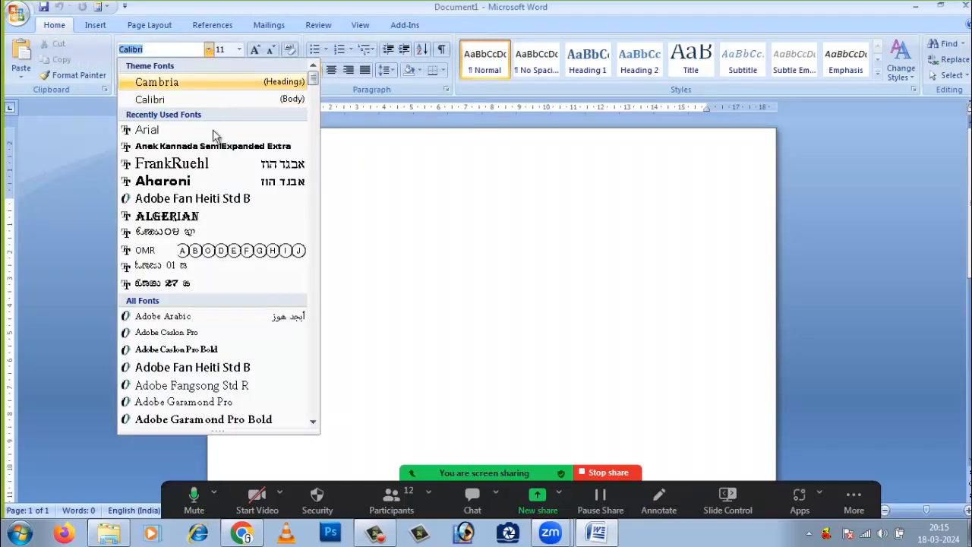
{"action": "left_click", "coordinate": [207, 269]}
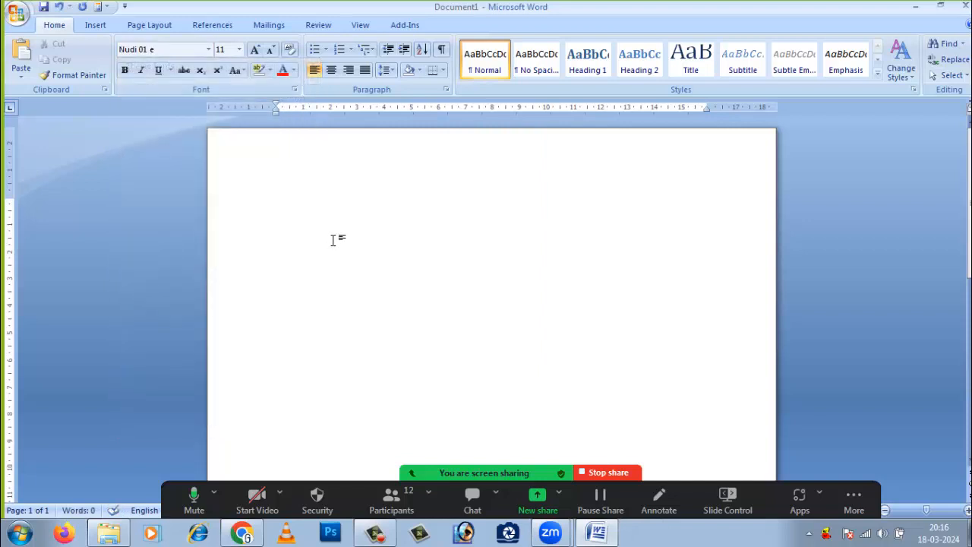
{"action": "left_click", "coordinate": [239, 49]}
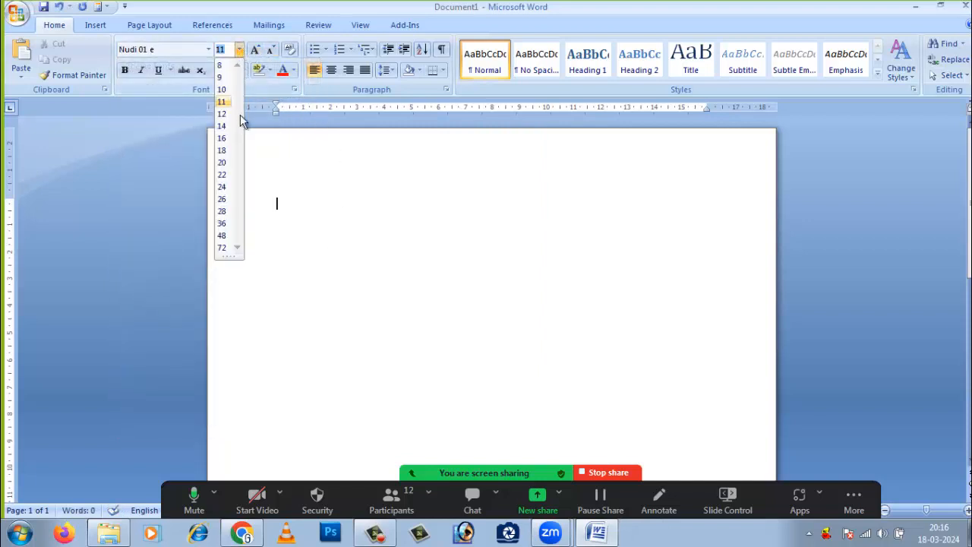
{"action": "left_click", "coordinate": [222, 126]}
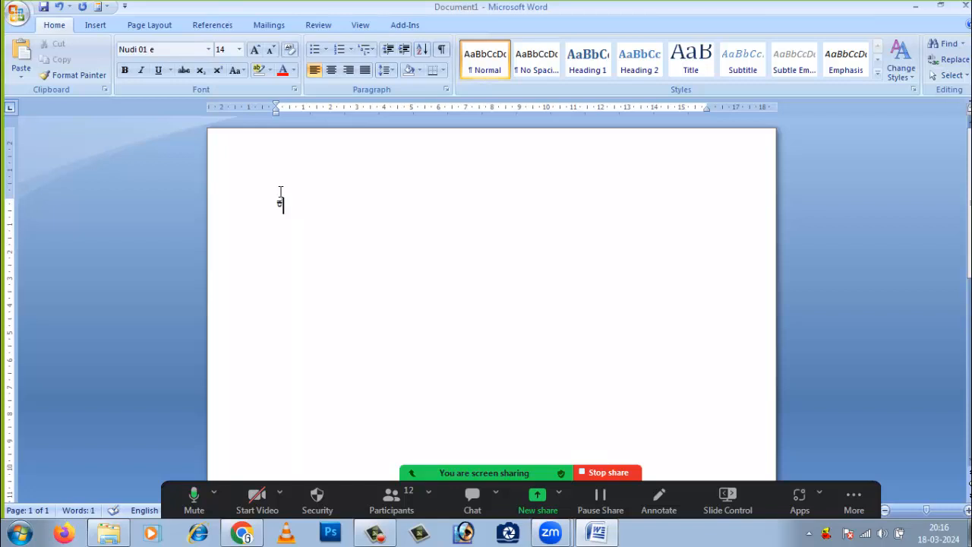
Increase the font size of the first Kannada character to 16 and place the cursor after it
{"action": "double_click", "coordinate": [278, 202]}
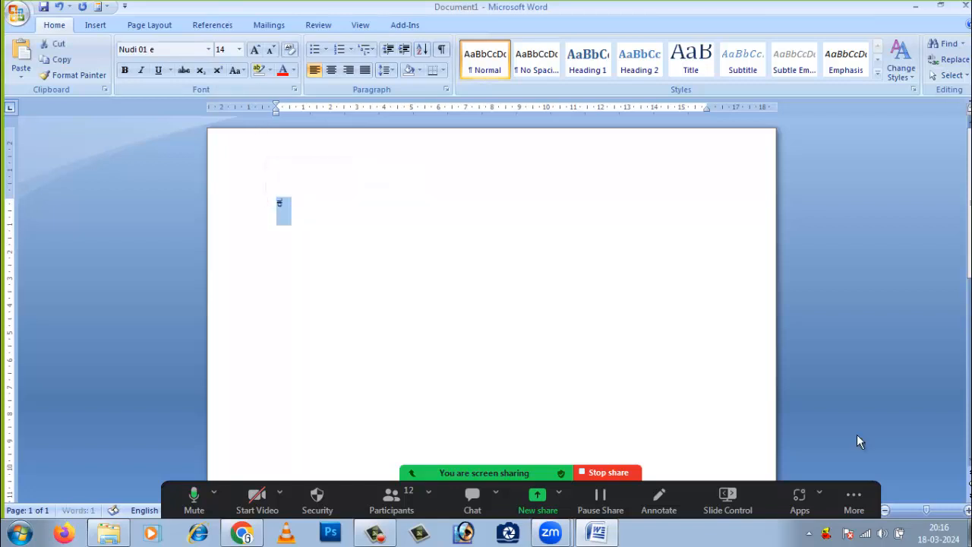
{"action": "left_click_drag", "start_coordinate": [927, 511], "coordinate": [933, 515]}
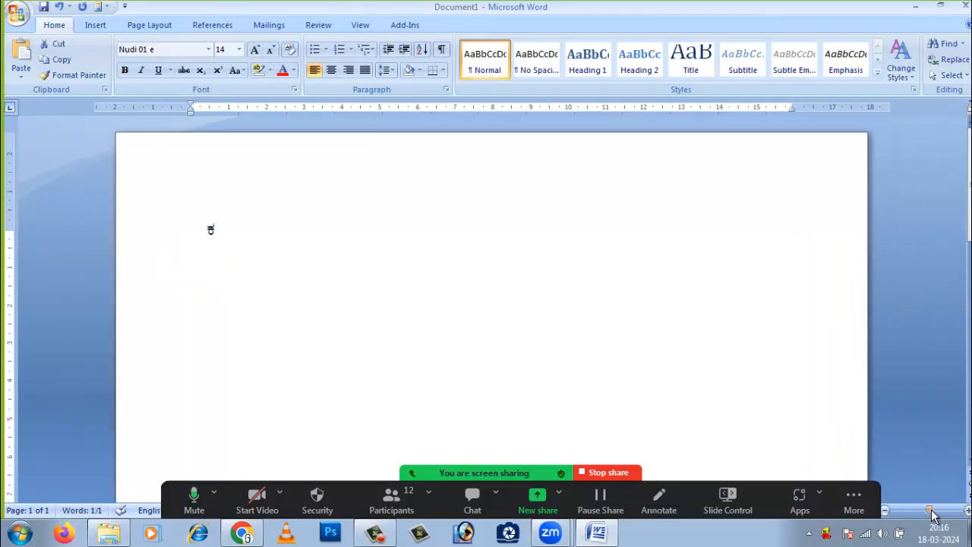
{"action": "left_click", "coordinate": [321, 263]}
{"action": "double_click", "coordinate": [216, 236]}
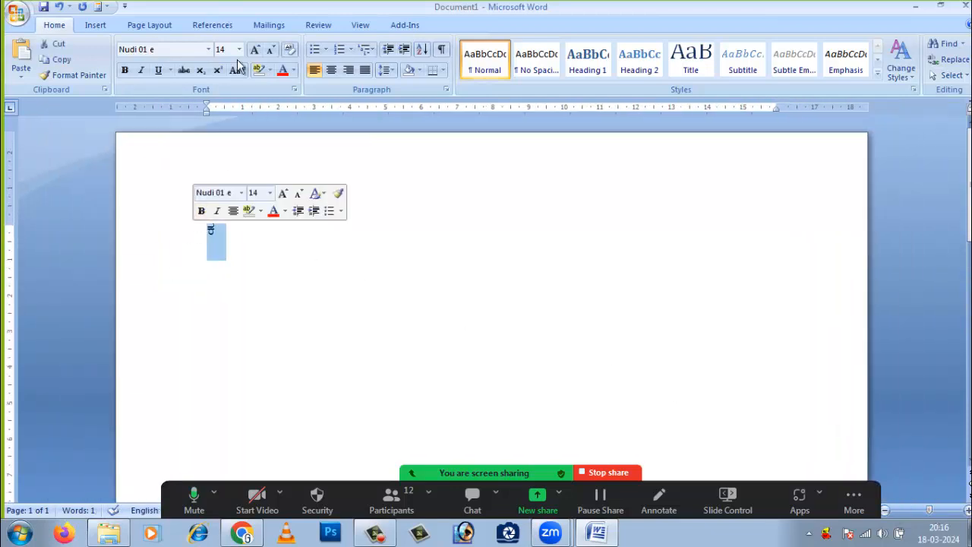
{"action": "left_click", "coordinate": [239, 50]}
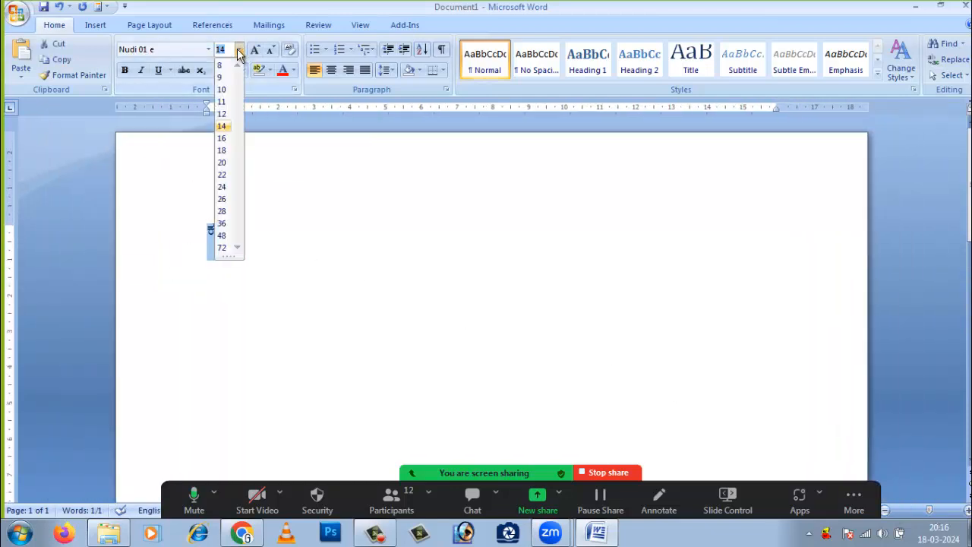
{"action": "left_click", "coordinate": [222, 139]}
{"action": "left_click", "coordinate": [224, 237]}
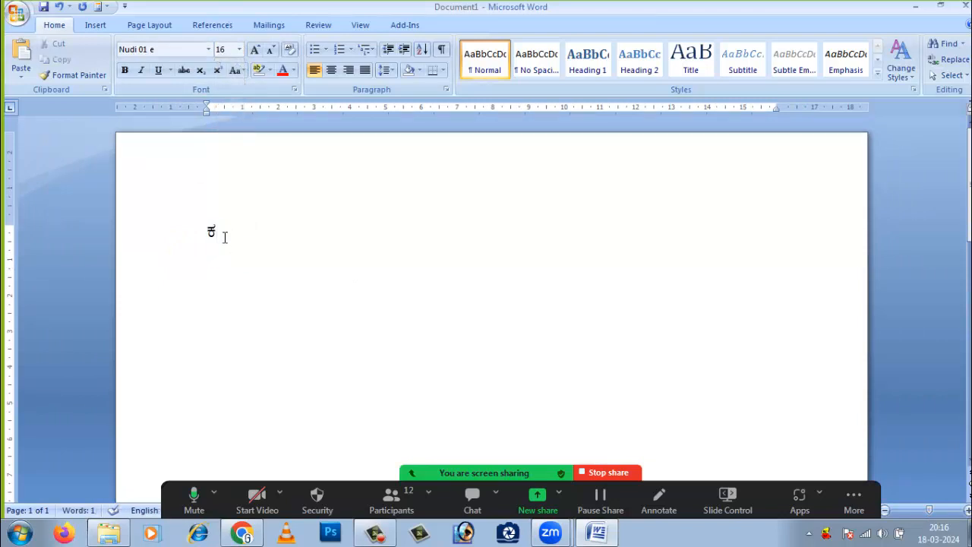
Complete the heading text so that it reads ಕರ್ನಾಟಕ ಸರ್ಕಾರ
{"action": "type", "text": "ರ್ನಾಟಕ"}
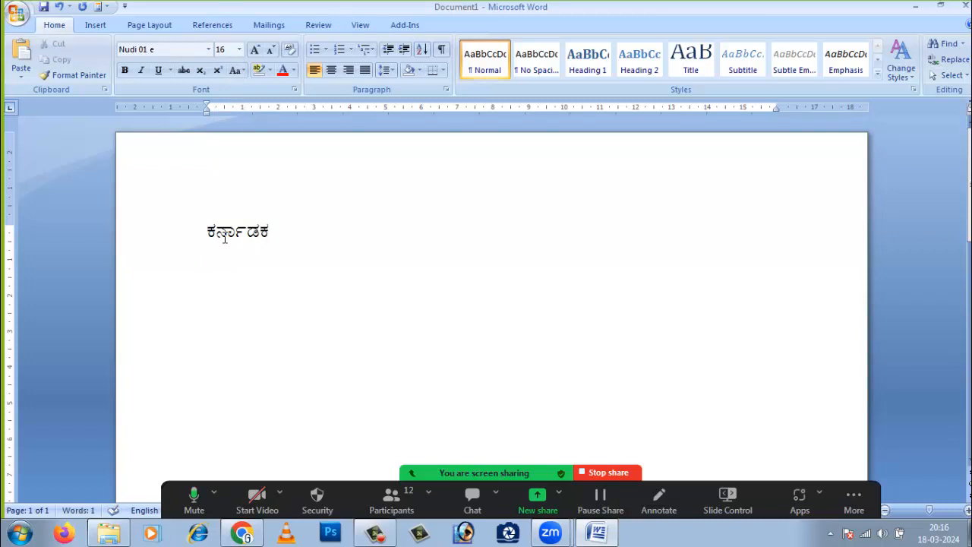
{"action": "key", "text": "BackSpace"}
{"action": "key", "text": "BackSpace"}
{"action": "type", "text": "ಟ"}
{"action": "type", "text": "ಕ"}
{"action": "type", "text": " ಸಕಾ"}
{"action": "type", "text": "ರ್ರ"}
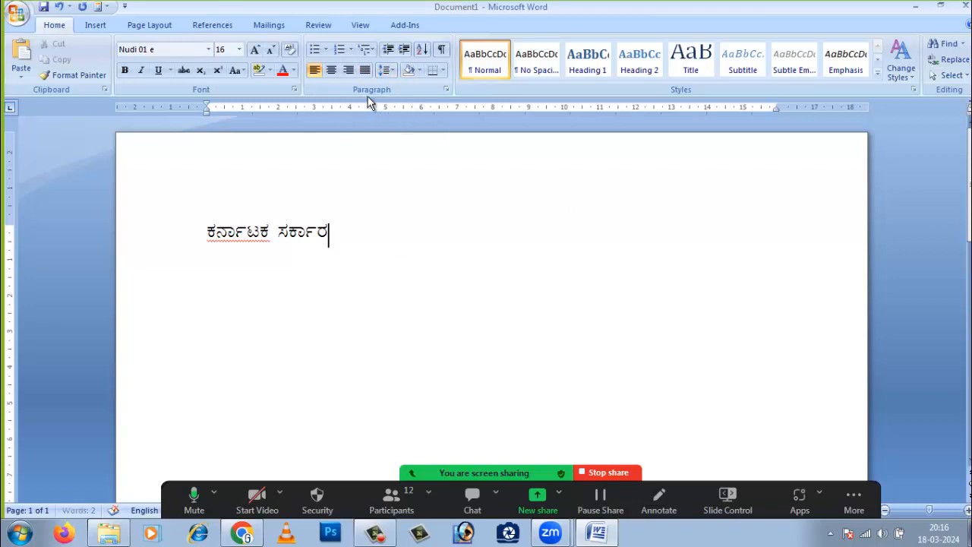
Centre the heading and widen the gap between its two words with extra spaces
{"action": "left_click", "coordinate": [332, 70]}
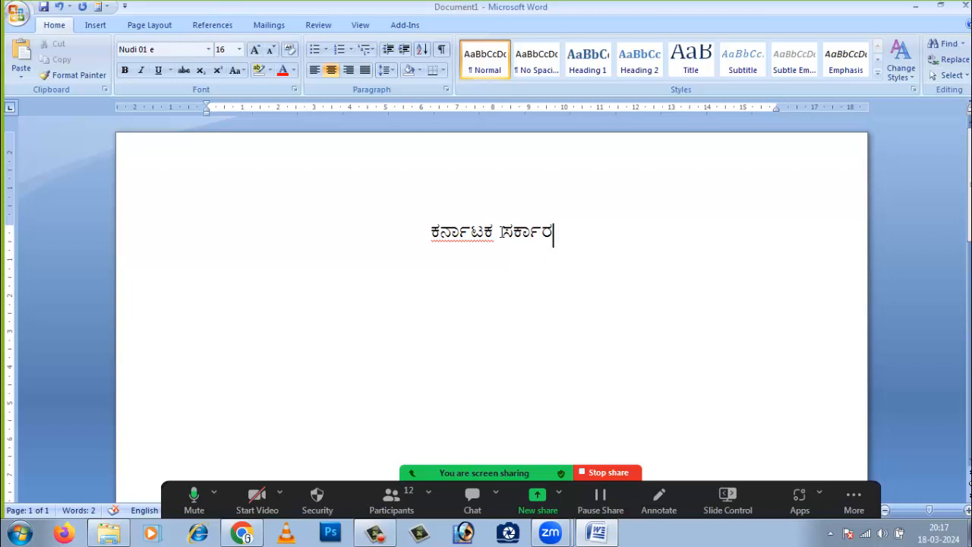
{"action": "left_click", "coordinate": [498, 236]}
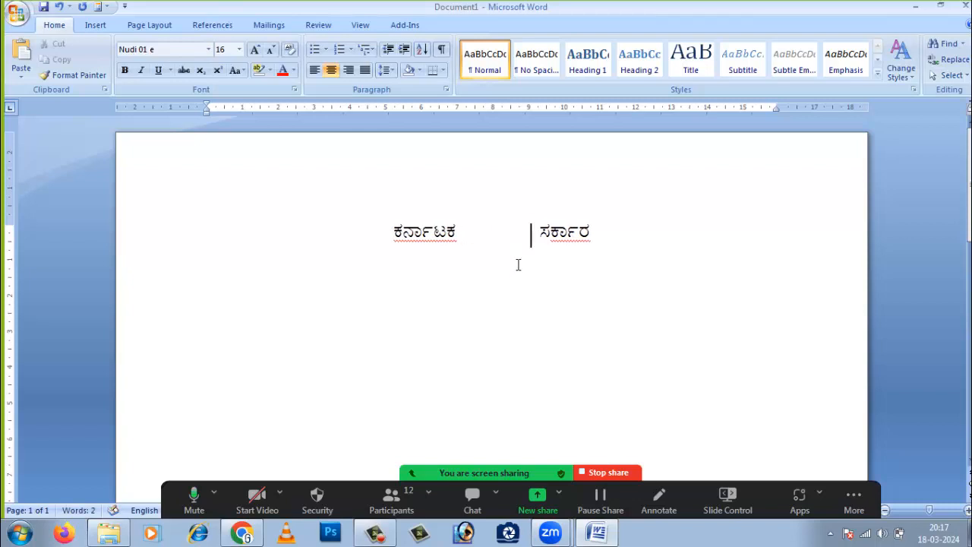
{"action": "left_click", "coordinate": [580, 305]}
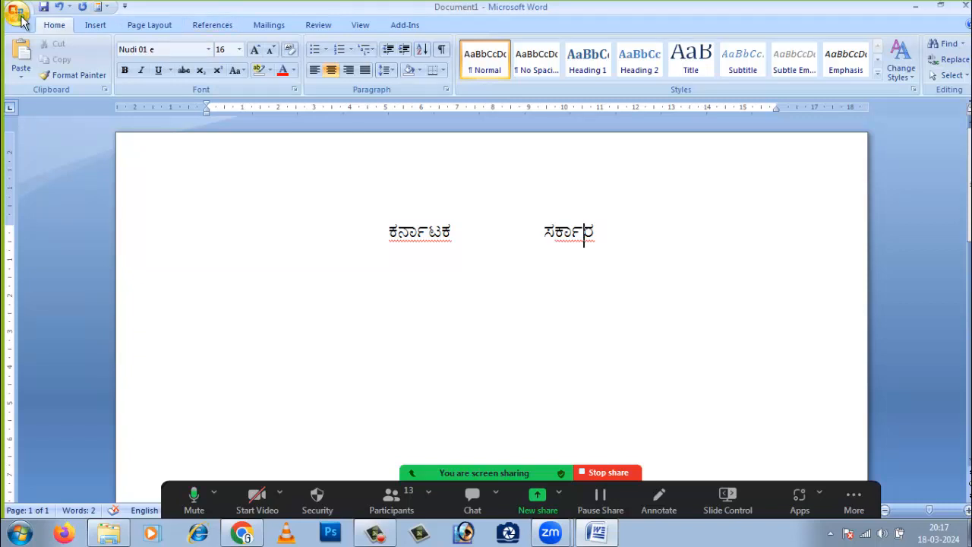
{"action": "left_click", "coordinate": [96, 26]}
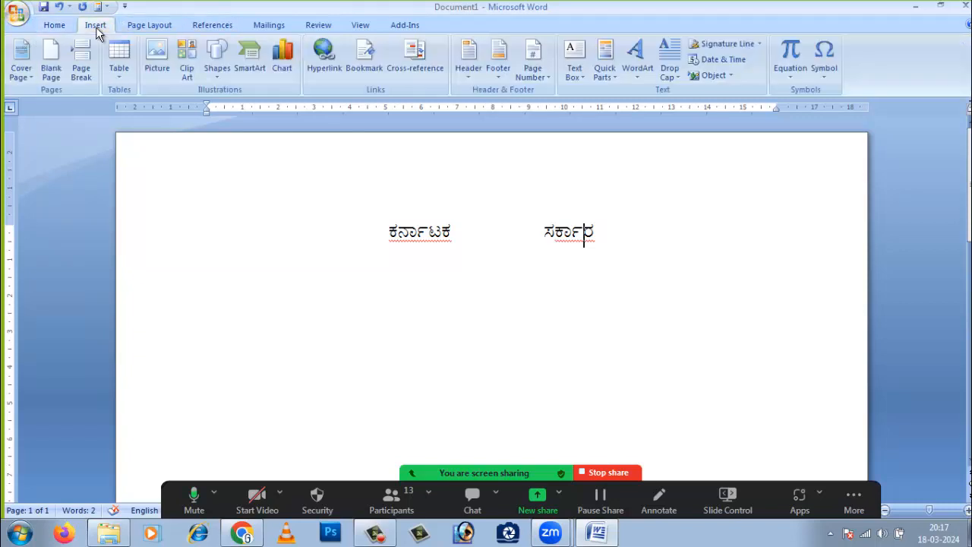
{"action": "left_click", "coordinate": [158, 59]}
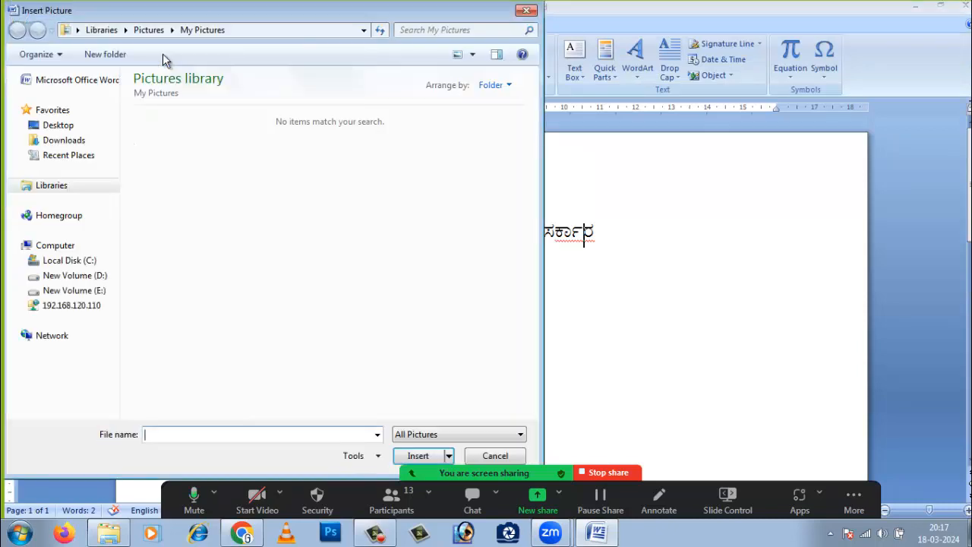
{"action": "left_click", "coordinate": [66, 129]}
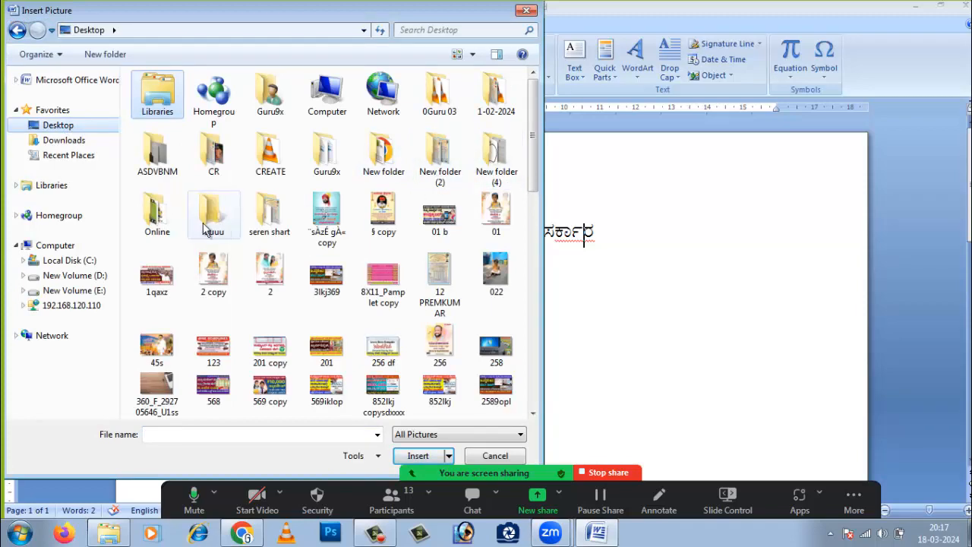
{"action": "double_click", "coordinate": [158, 213]}
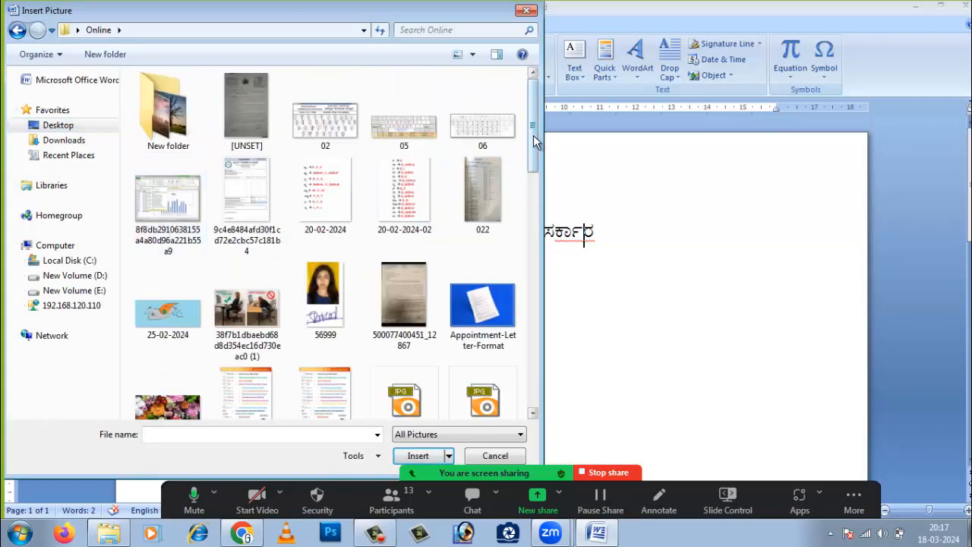
{"action": "left_click_drag", "start_coordinate": [536, 142], "coordinate": [536, 309]}
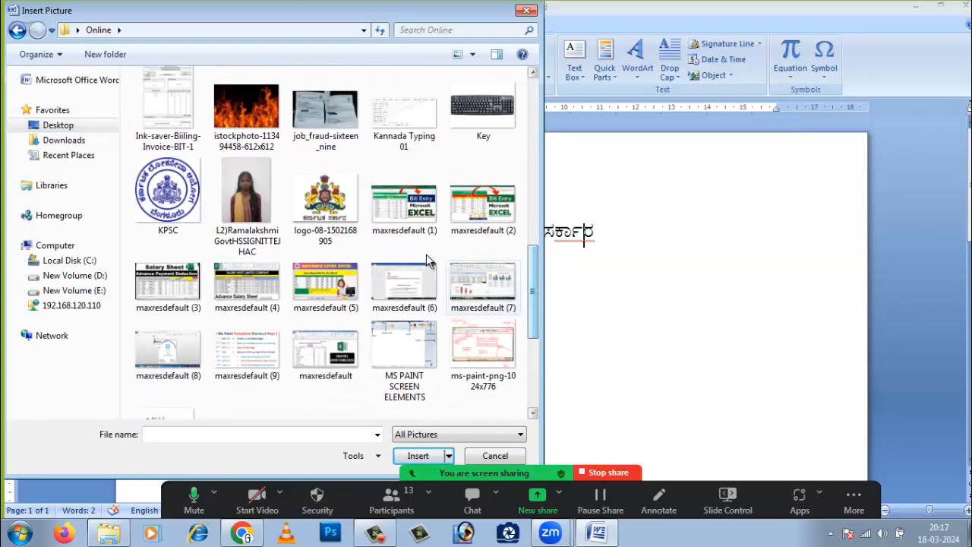
{"action": "left_click", "coordinate": [335, 215]}
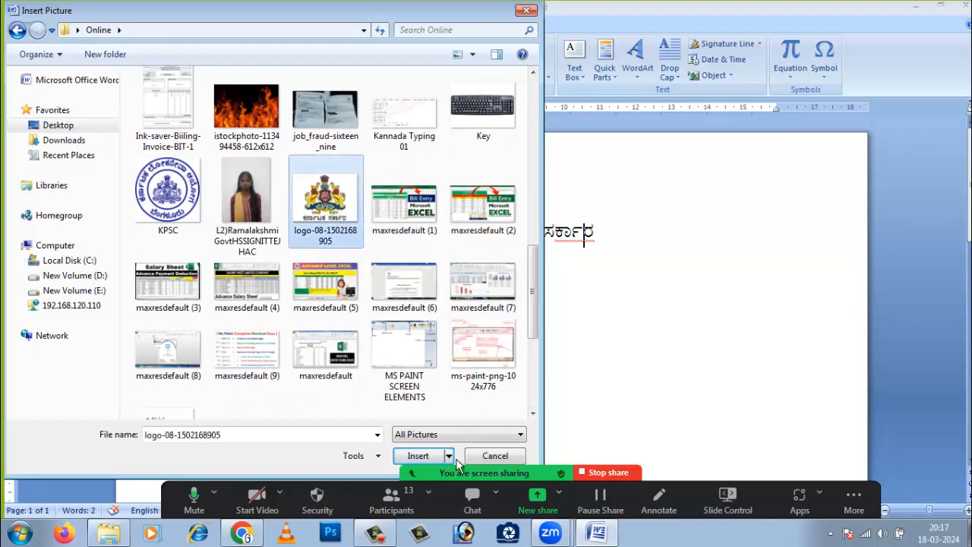
{"action": "left_click", "coordinate": [415, 457]}
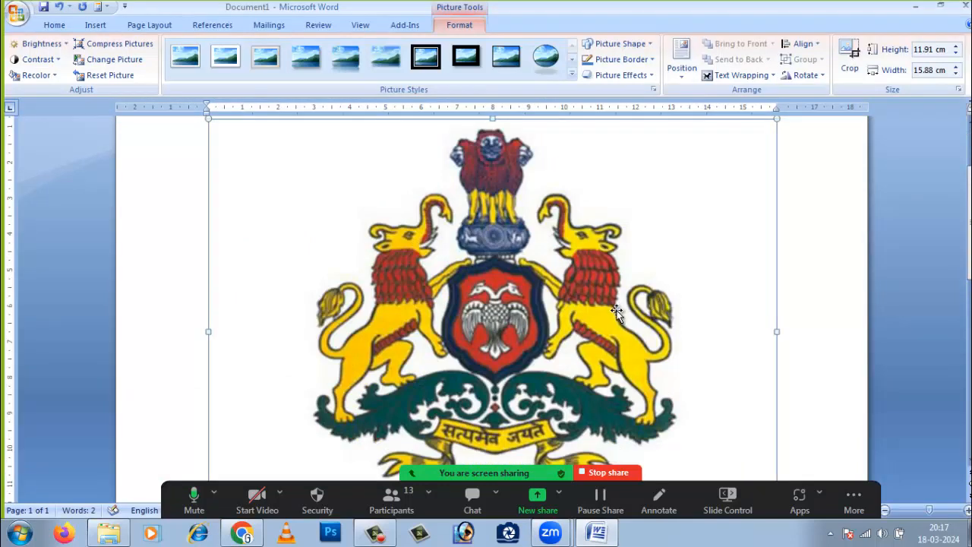
Try to move the inserted emblem up into the gap between the two heading words
{"action": "scroll", "coordinate": [616, 312], "scroll_direction": "down", "scroll_amount": 8}
{"action": "scroll", "coordinate": [621, 311], "scroll_direction": "up", "scroll_amount": 10}
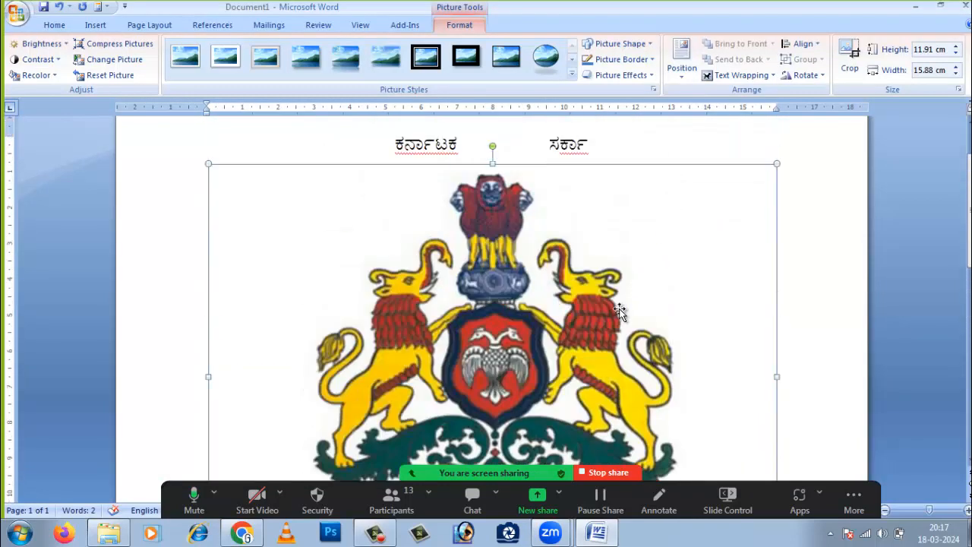
{"action": "scroll", "coordinate": [621, 311], "scroll_direction": "up", "scroll_amount": 1}
{"action": "left_click_drag", "start_coordinate": [601, 349], "coordinate": [553, 279]}
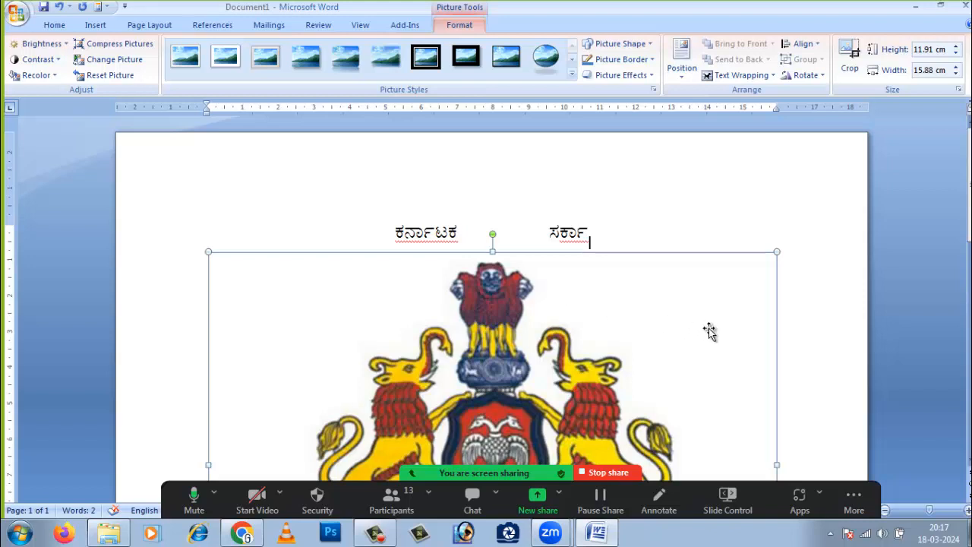
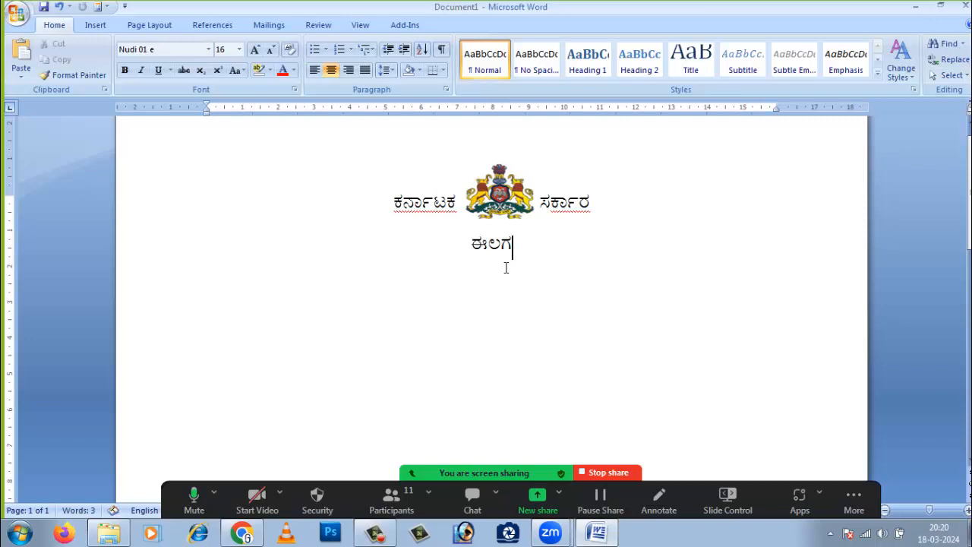
Enter the line ಜಿಲ್ಲಾ ಪಂಚಾಯತ, ಧಾರವಾಡ below the emblem heading
{"action": "type", "text": "ಜಿಲ್ಲಾ ಪಂಚಾ"}
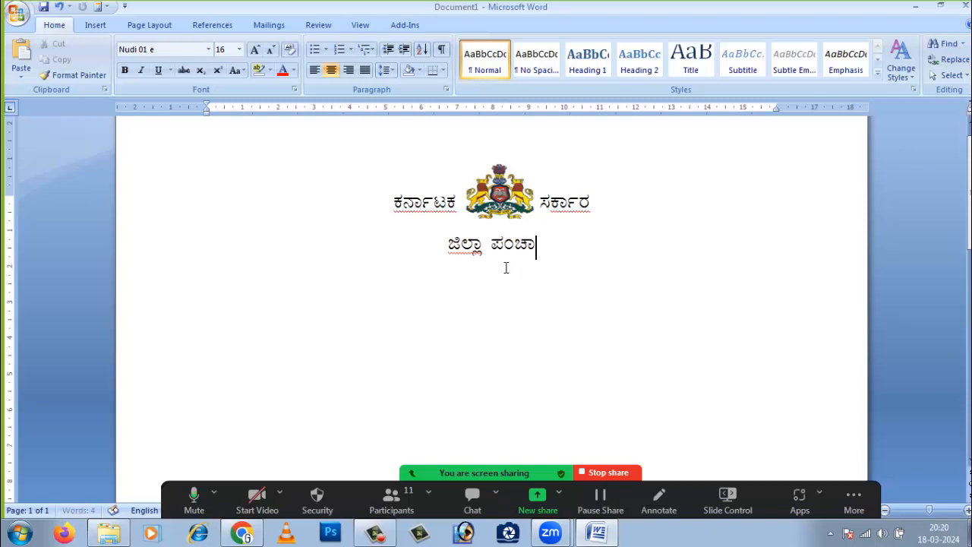
{"action": "type", "text": "ಯತ"}
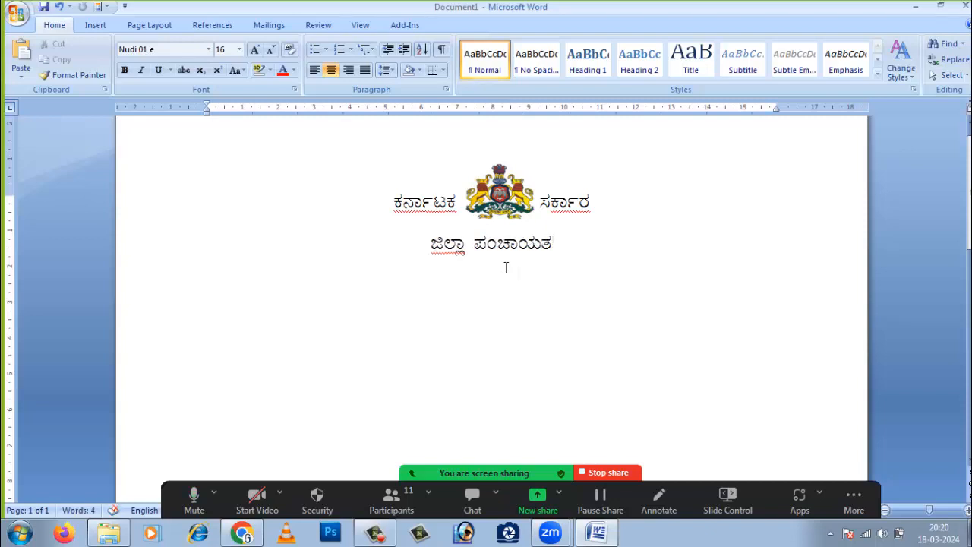
{"action": "type", "text": ","}
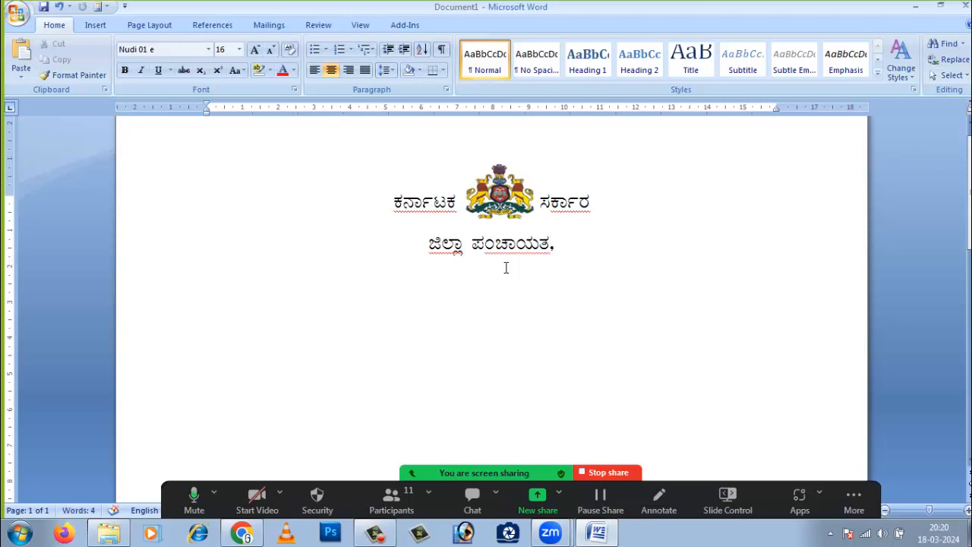
{"action": "type", "text": " ಧಾರವಾಡ"}
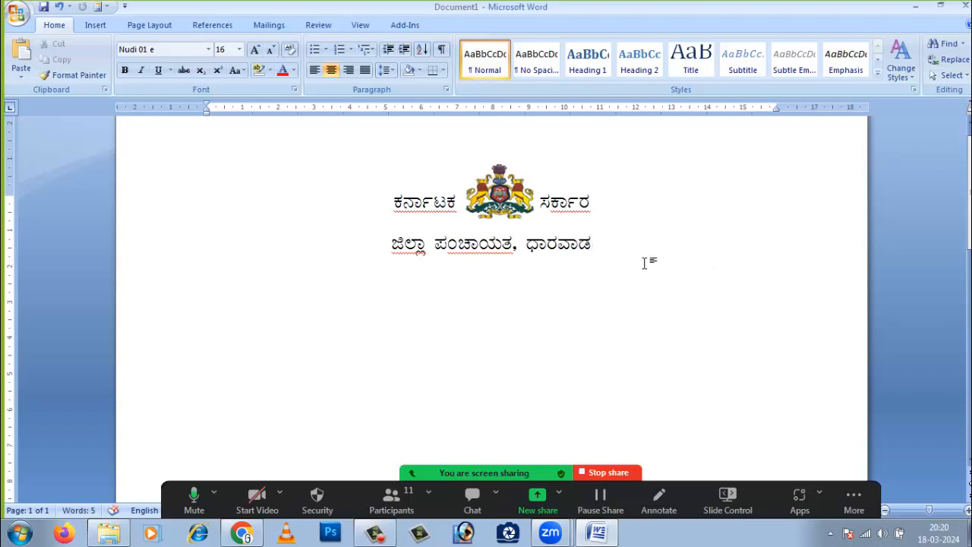
{"action": "key", "text": "Return"}
{"action": "left_click", "coordinate": [600, 244]}
Switch to the dictation.io page in Chrome and select ಕನ್ನಡ as the dictation language
{"action": "left_click", "coordinate": [242, 533]}
{"action": "scroll", "coordinate": [276, 223], "scroll_direction": "up", "scroll_amount": 1}
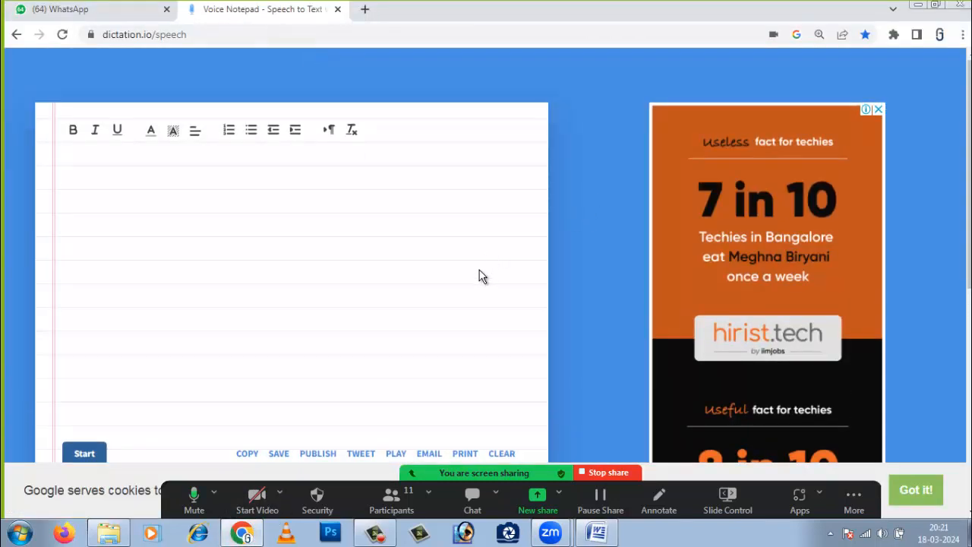
{"action": "scroll", "coordinate": [517, 289], "scroll_direction": "down", "scroll_amount": 5}
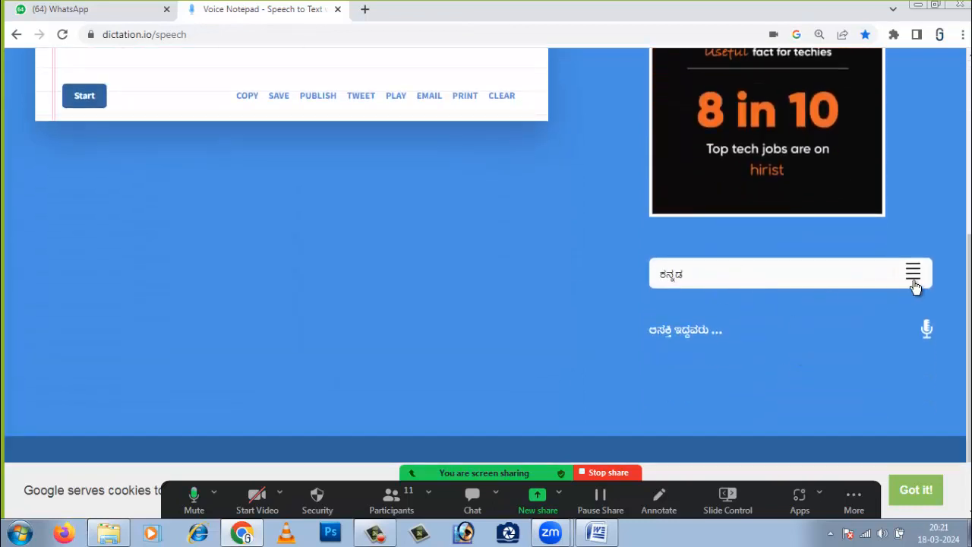
{"action": "left_click", "coordinate": [726, 281]}
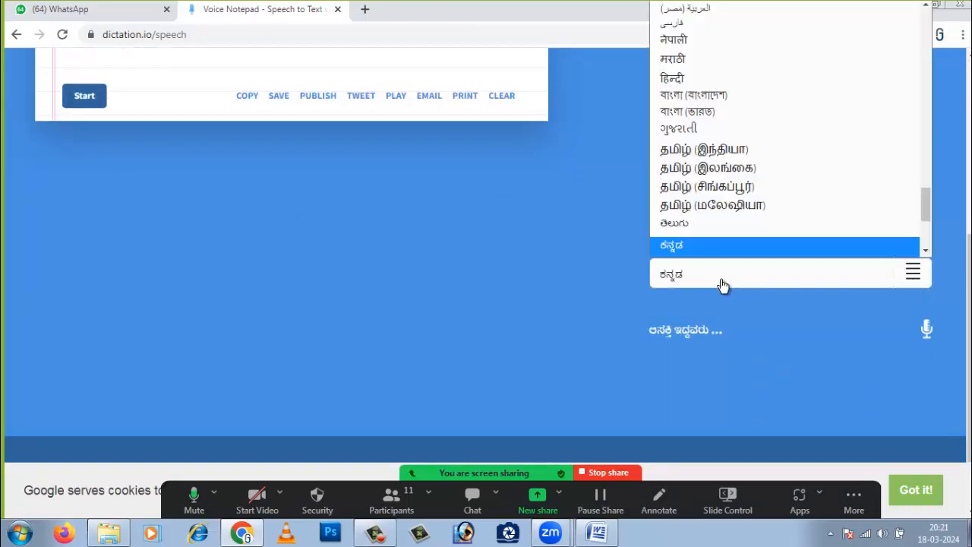
{"action": "left_click", "coordinate": [673, 251]}
Dictate the office line ಉಪನಿರ್ದೇಶಕರ ಕಾರ್ಯಾಲಯ ಶಾಲಾ ಶಿಕ್ಷಣ ಇಲಾಖೆ ಧಾರವಾಡ. into the notepad
{"action": "scroll", "coordinate": [668, 281], "scroll_direction": "up", "scroll_amount": 2}
{"action": "scroll", "coordinate": [667, 285], "scroll_direction": "up", "scroll_amount": 3}
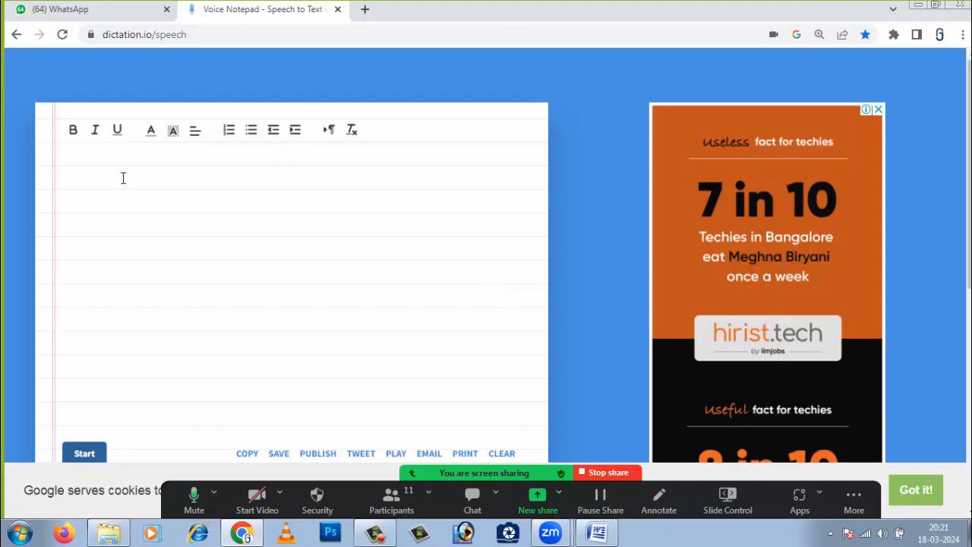
{"action": "left_click", "coordinate": [85, 453]}
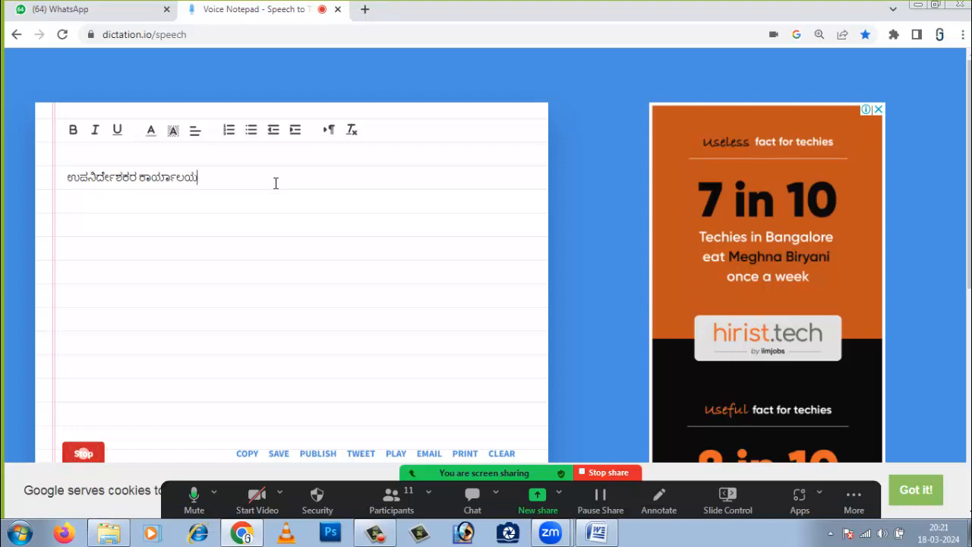
{"action": "left_click", "coordinate": [87, 454]}
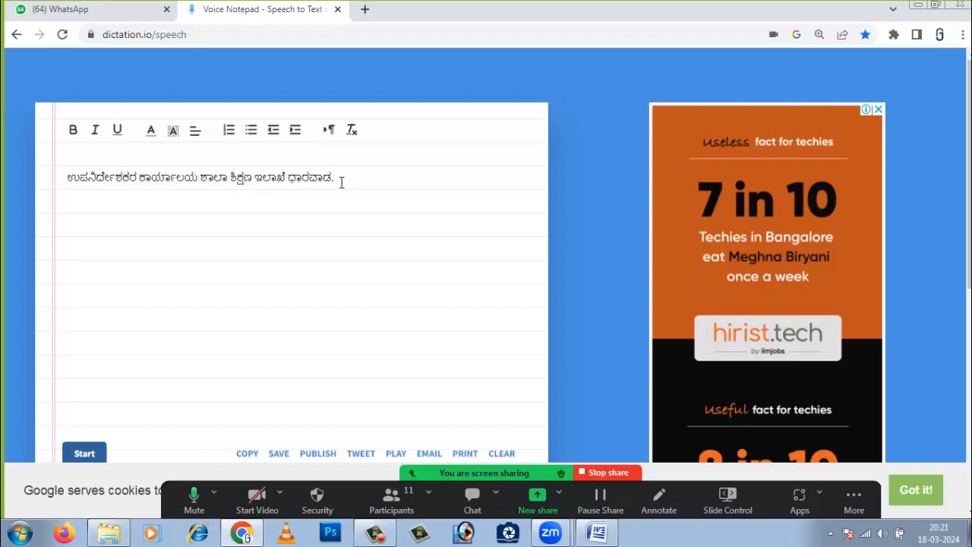
Try a dictated ದೂರವಾಣಿ : line below the office line, and remove it
{"action": "left_click", "coordinate": [96, 454]}
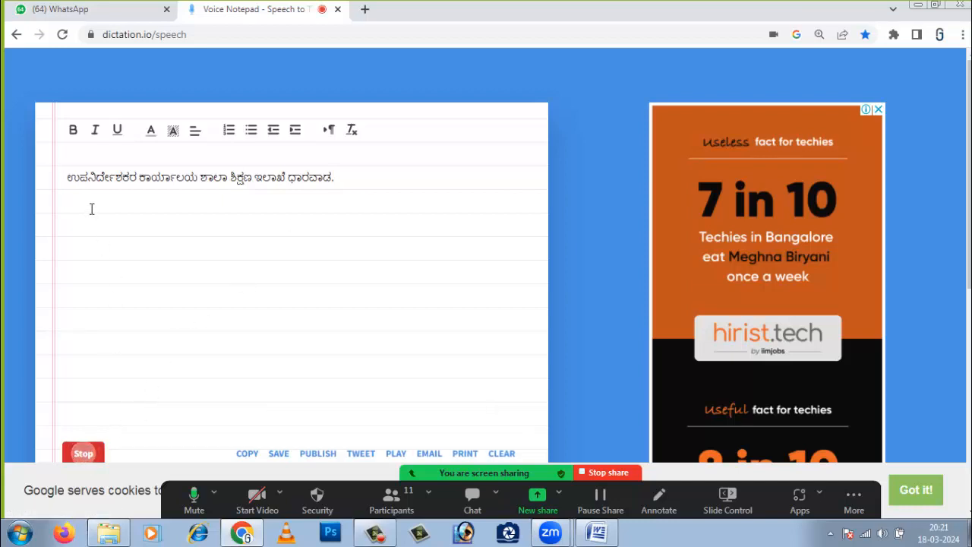
{"action": "left_click", "coordinate": [84, 456]}
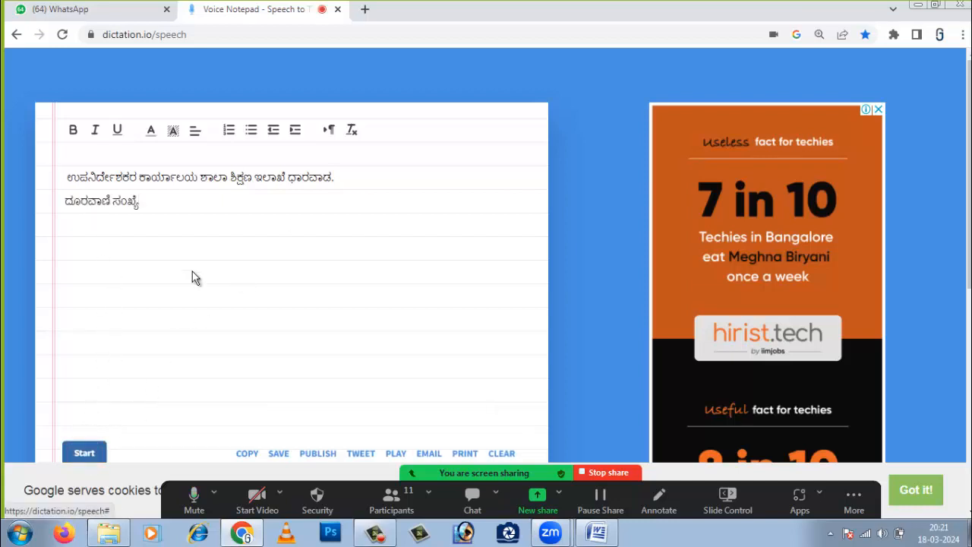
{"action": "left_click_drag", "start_coordinate": [112, 201], "coordinate": [191, 204]}
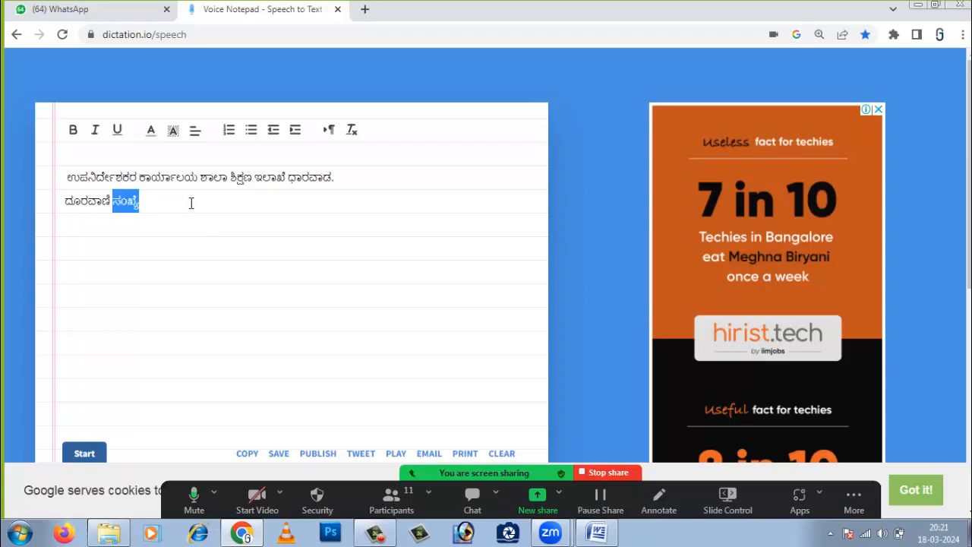
{"action": "key", "text": "BackSpace"}
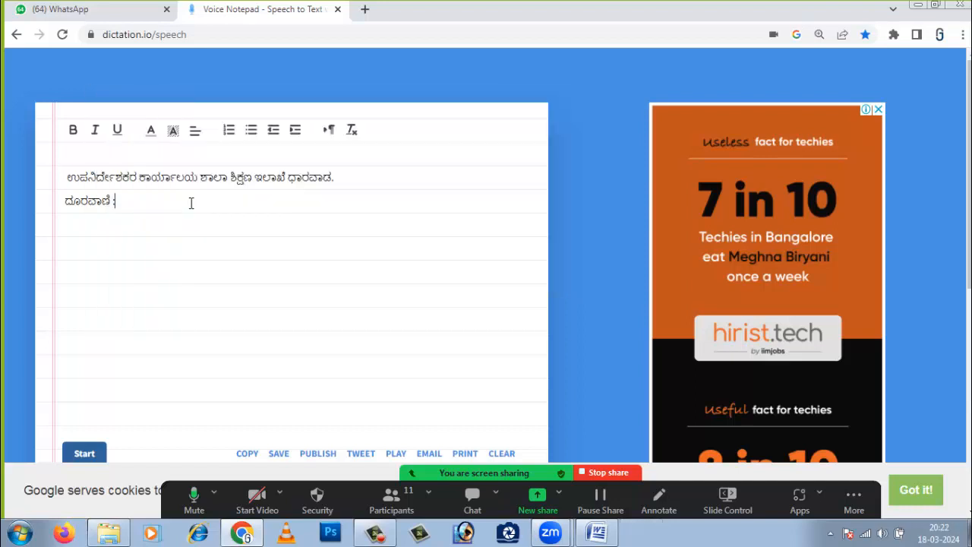
{"action": "left_click_drag", "start_coordinate": [192, 203], "coordinate": [65, 202]}
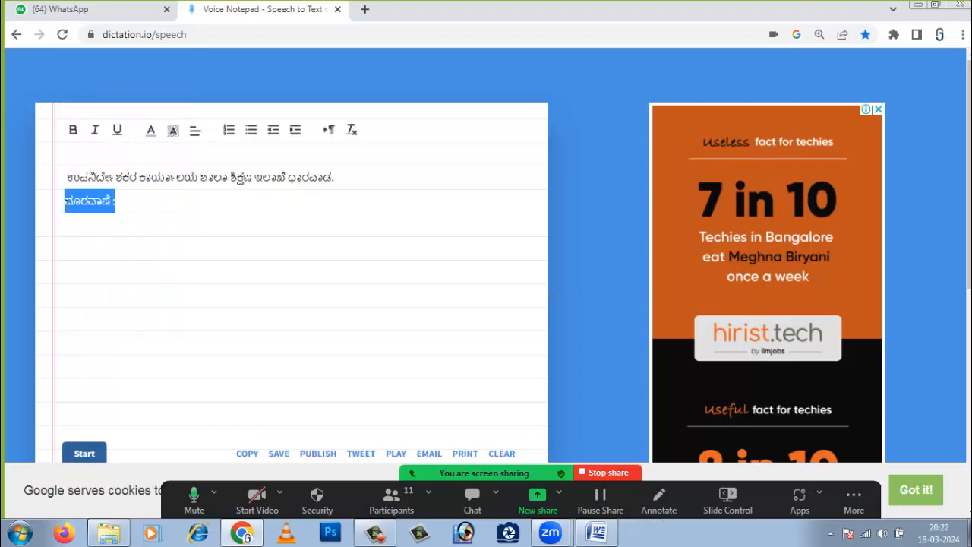
{"action": "key", "text": "BackSpace"}
Dictate ಪತ್ರ ಸಂಖ್ಯೆ and ದಿನಾಂಕ on separate lines below the office line, deleting the stray dictated words
{"action": "left_click", "coordinate": [90, 451]}
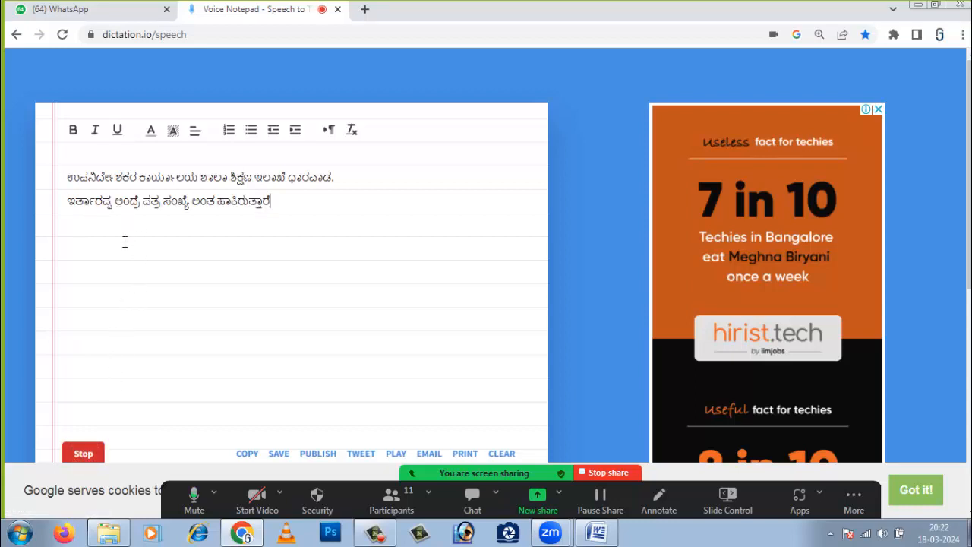
{"action": "left_click_drag", "start_coordinate": [271, 212], "coordinate": [55, 208]}
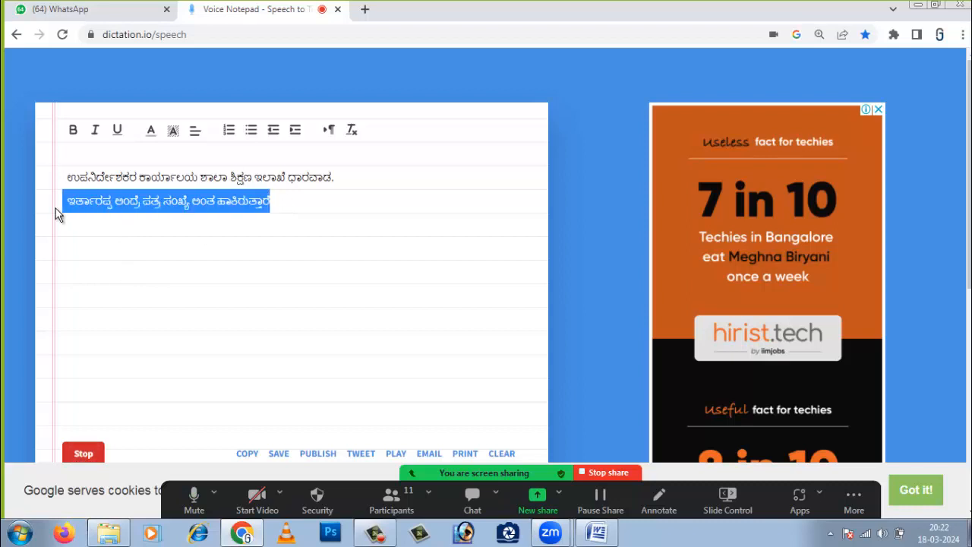
{"action": "key", "text": "BackSpace"}
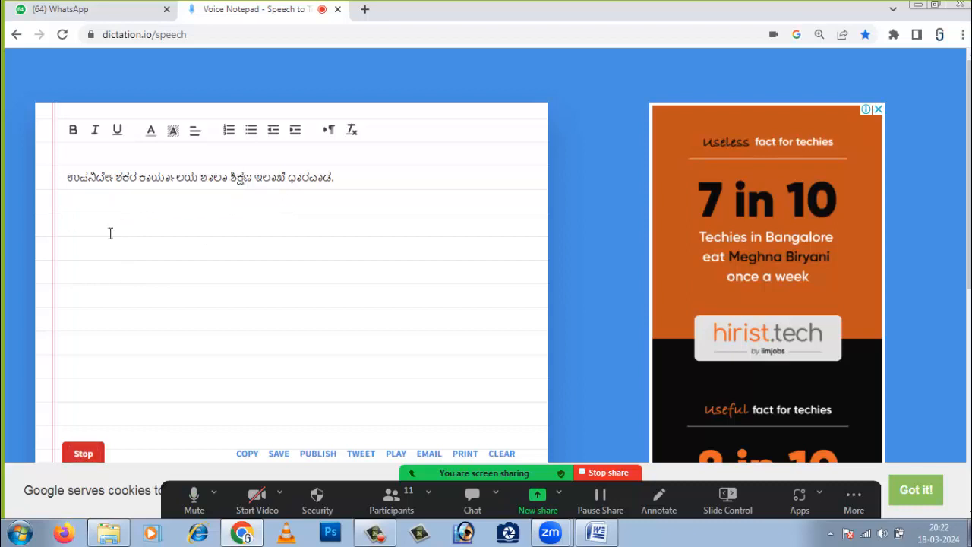
{"action": "key", "text": "Return"}
{"action": "key", "text": "Return"}
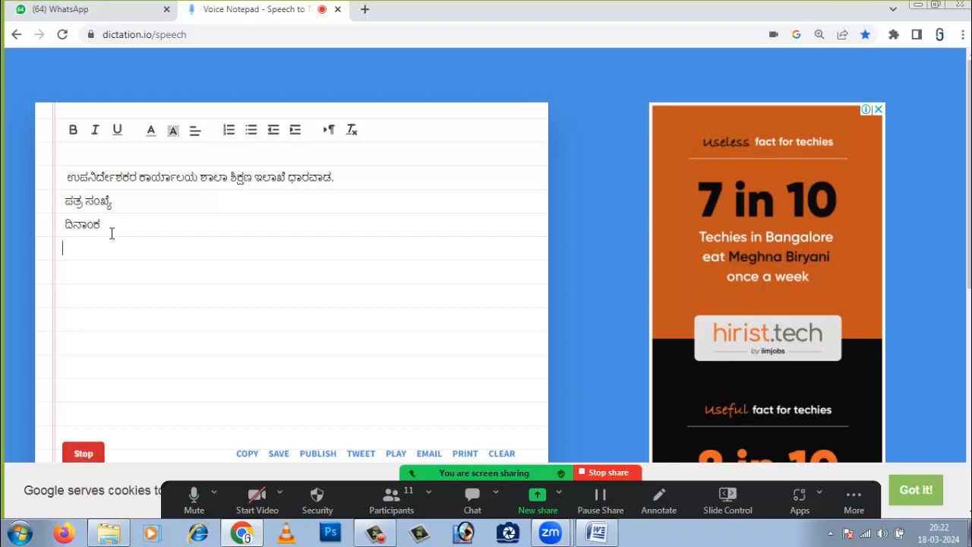
{"action": "left_click", "coordinate": [85, 455]}
{"action": "left_click_drag", "start_coordinate": [105, 248], "coordinate": [59, 254]}
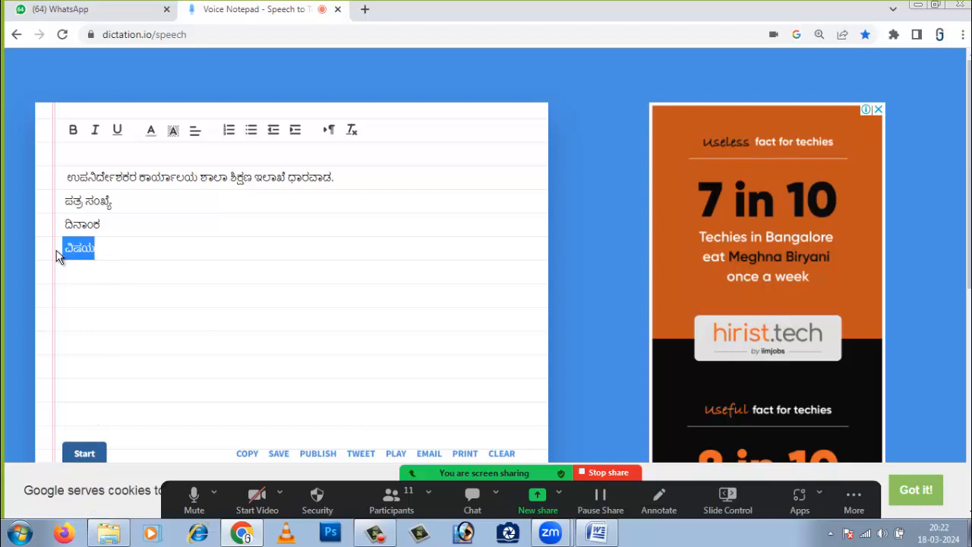
{"action": "key", "text": "BackSpace"}
Open a new browser tab and return to the dictation notepad
{"action": "left_click", "coordinate": [365, 9]}
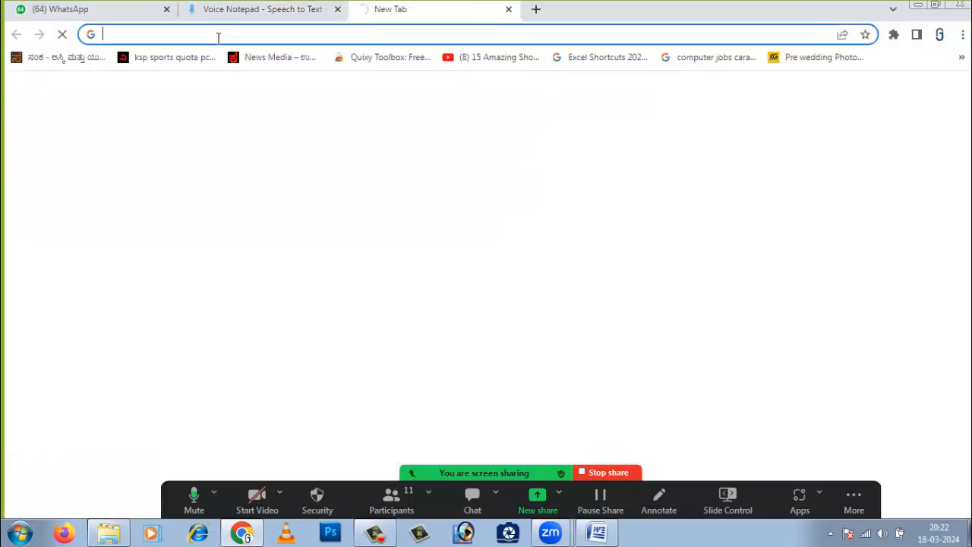
{"action": "left_click", "coordinate": [218, 34]}
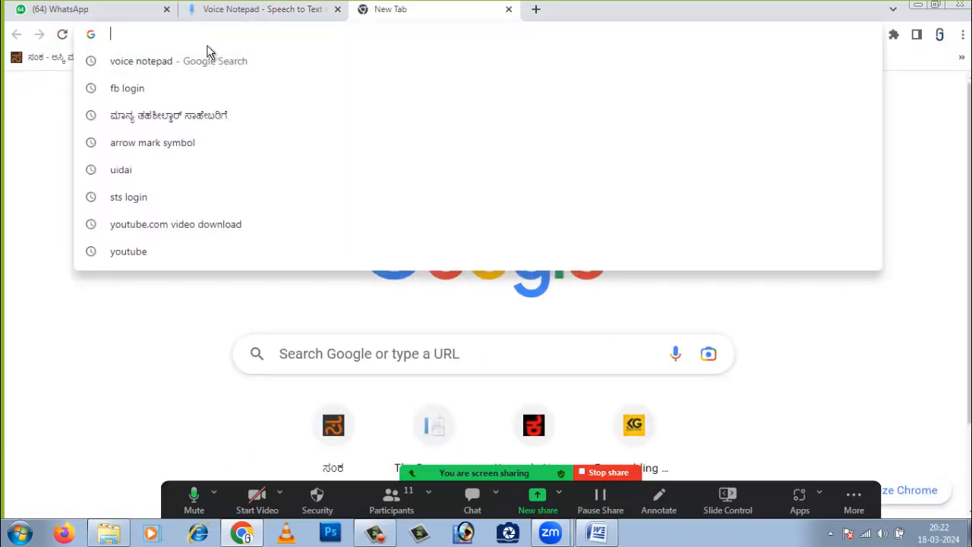
{"action": "left_click", "coordinate": [249, 11]}
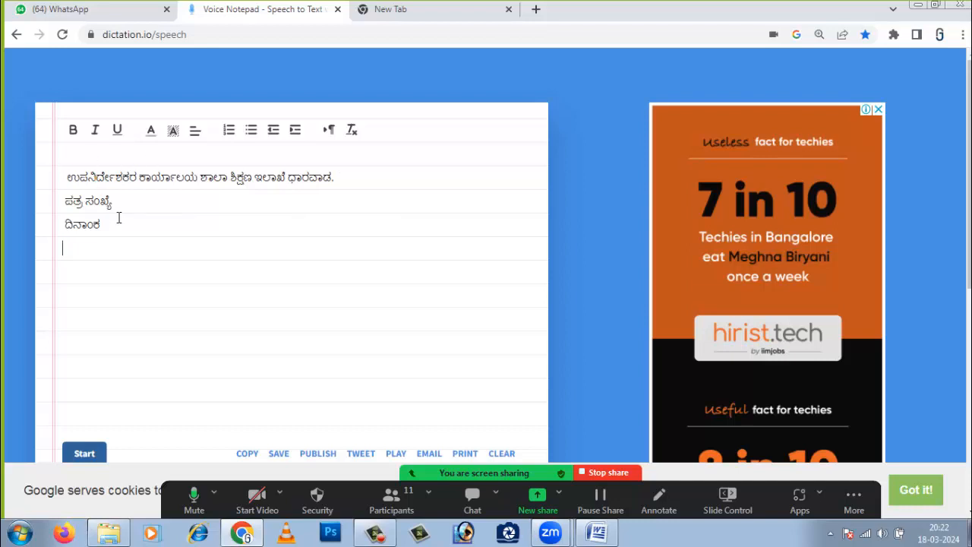
Copy all the dictated text and paste it into the Word document below the ಜಿಲ್ಲಾ ಪಂಚಾಯತ, ಧಾರವಾಡ line
{"action": "key", "text": "ctrl+a"}
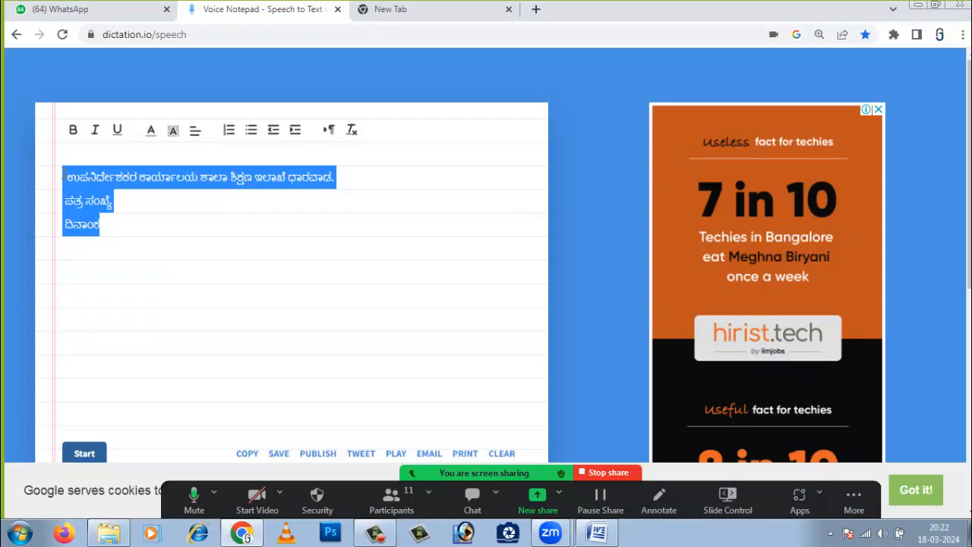
{"action": "left_click", "coordinate": [597, 533]}
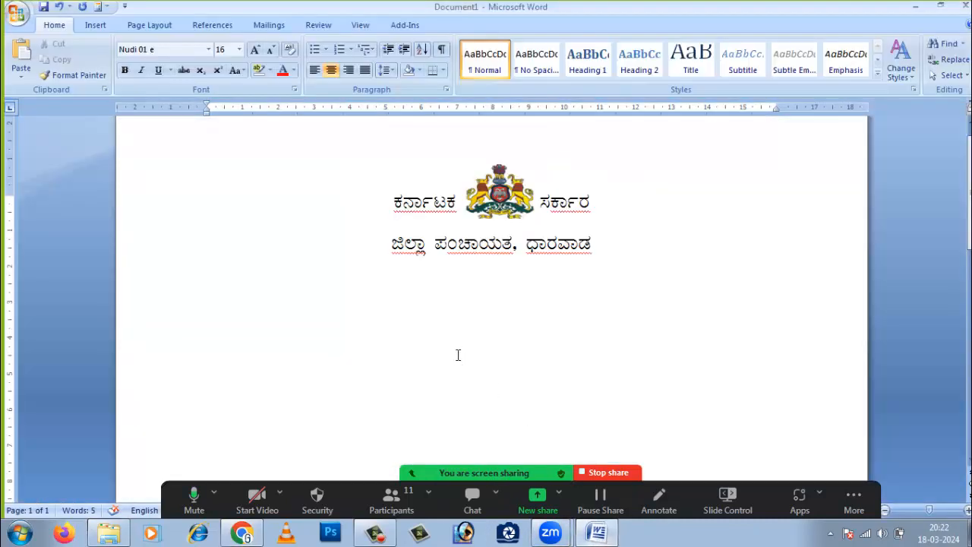
{"action": "key", "text": "Return"}
{"action": "key", "text": "ctrl+v"}
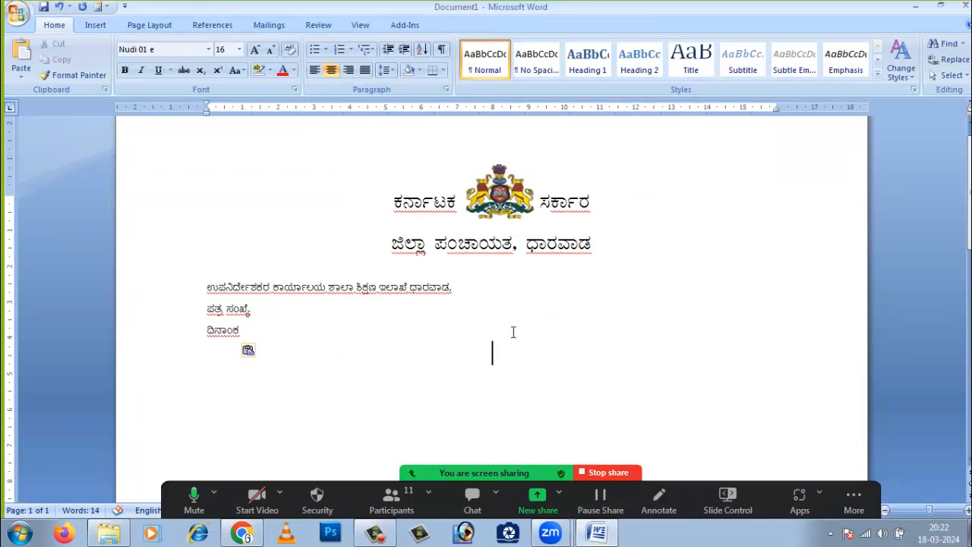
Try replacing the last letter of ಕಾರ್ಯಾಲಯ in the pasted office line with vÀ, and undo the replacement
{"action": "left_click", "coordinate": [348, 331]}
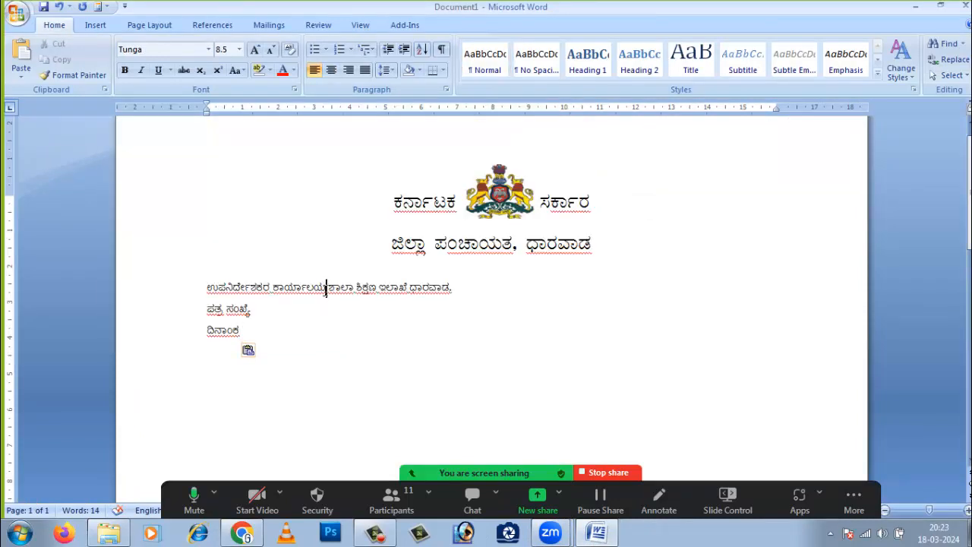
{"action": "left_click_drag", "start_coordinate": [326, 287], "coordinate": [313, 287]}
{"action": "type", "text": "vÀ"}
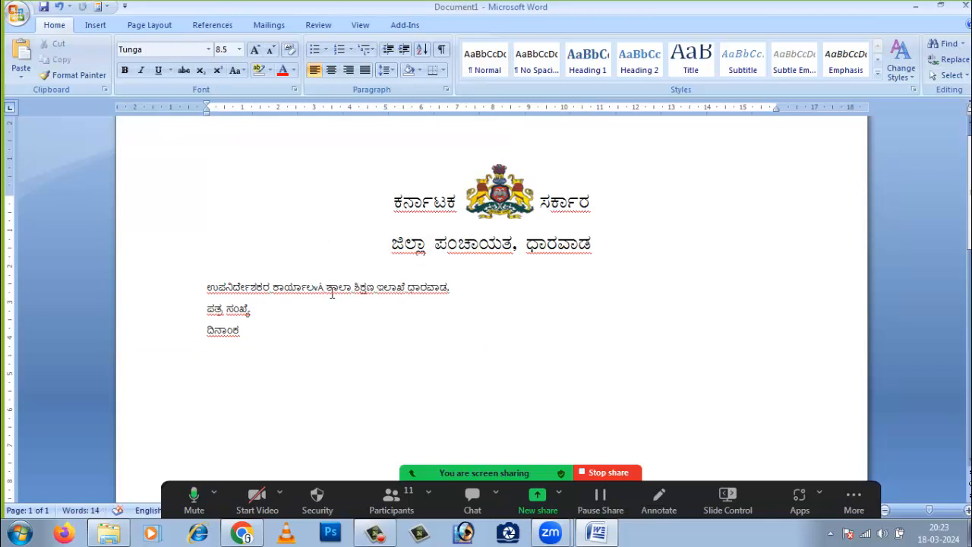
{"action": "key", "text": "ctrl+z"}
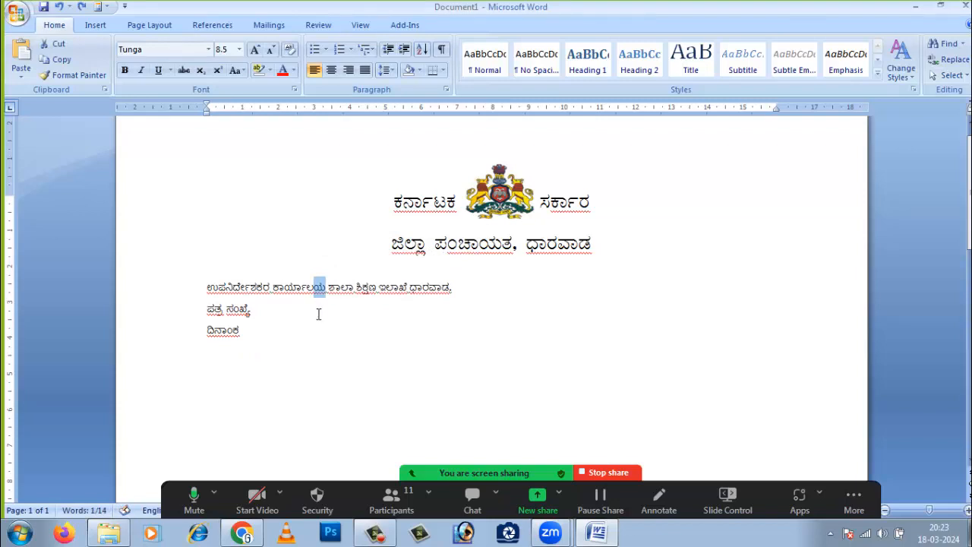
{"action": "left_click", "coordinate": [318, 313]}
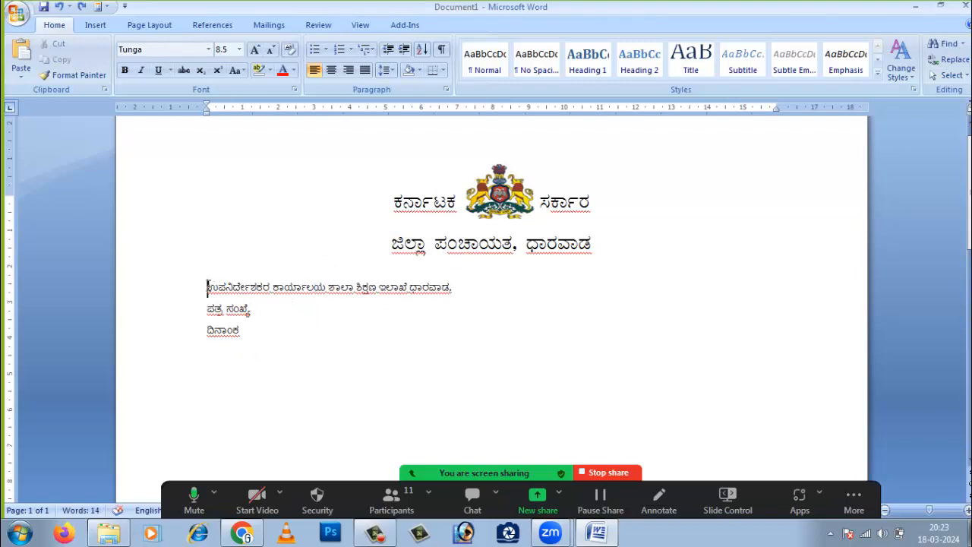
Copy the three pasted lines to the clipboard and delete them from the document
{"action": "left_click", "coordinate": [207, 287]}
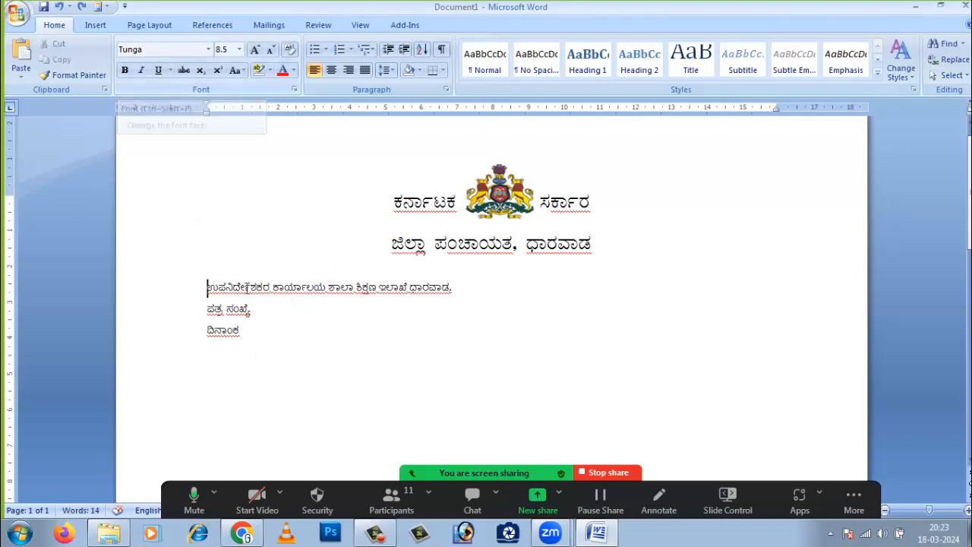
{"action": "left_click_drag", "start_coordinate": [208, 287], "coordinate": [244, 342]}
{"action": "key", "text": "ctrl+c"}
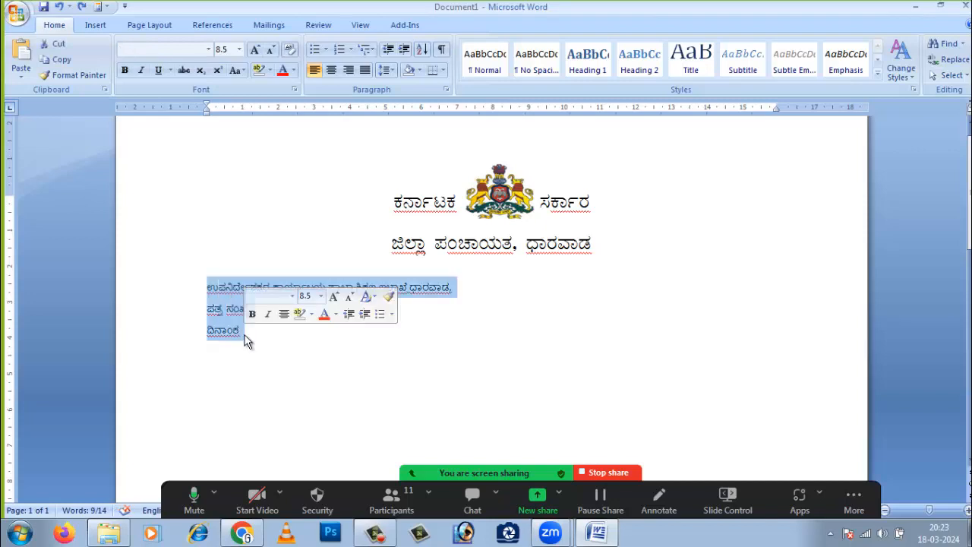
{"action": "key", "text": "Delete"}
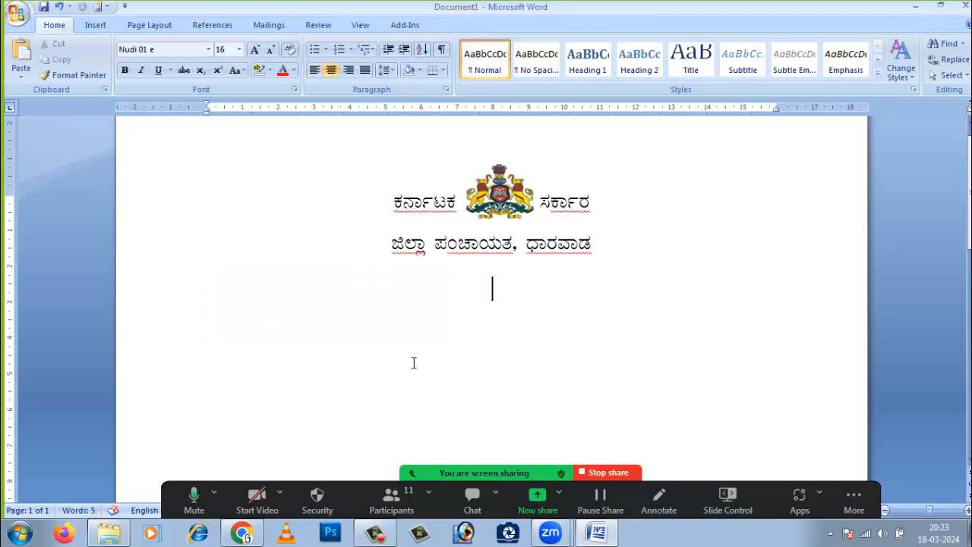
Switch to the browser and open the ಸಂಕ ASCII–Unicode Kannada converter (aravindavk.in/sanka) in the new tab
{"action": "left_click", "coordinate": [243, 533]}
{"action": "left_click", "coordinate": [393, 14]}
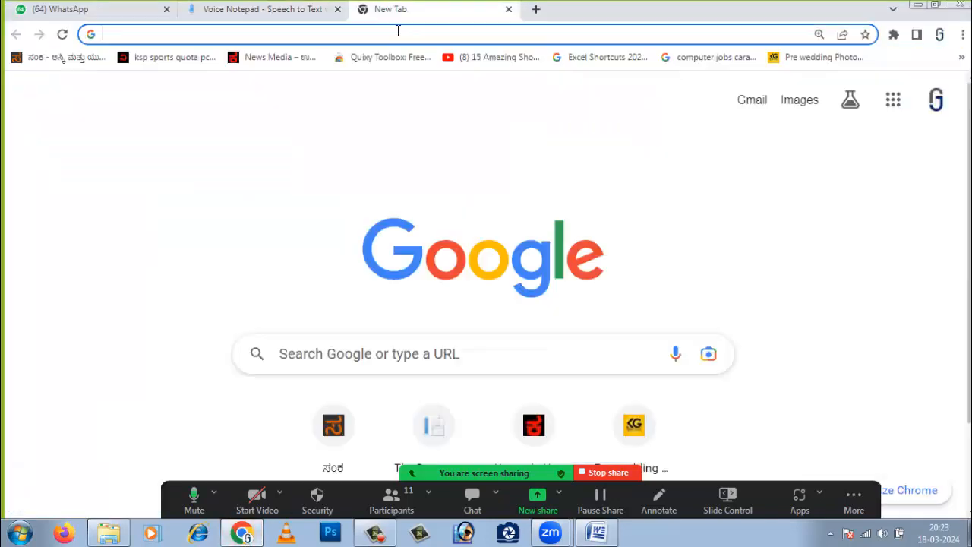
{"action": "left_click", "coordinate": [394, 31]}
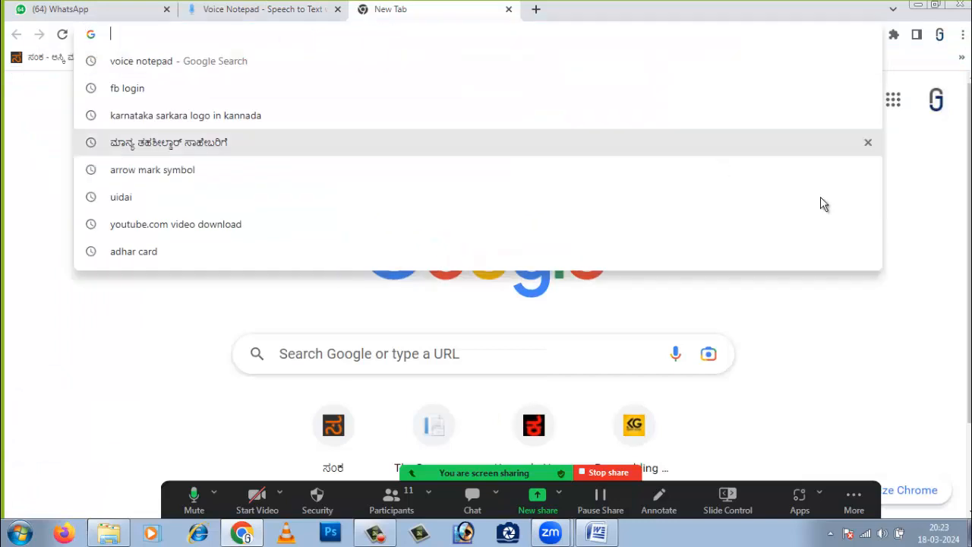
{"action": "left_click", "coordinate": [867, 346]}
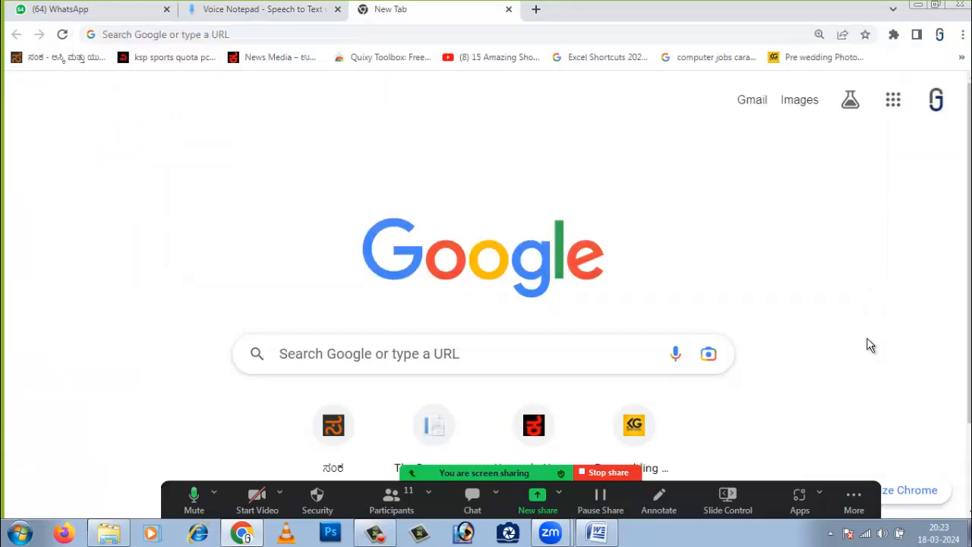
{"action": "left_click", "coordinate": [338, 444]}
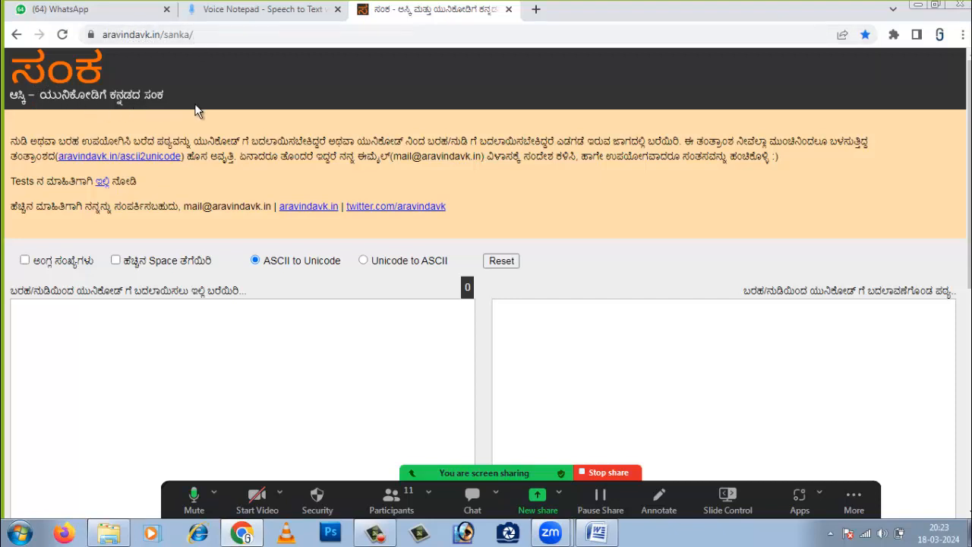
Paste the three copied lines into the converter's input and convert them with Unicode to ASCII
{"action": "left_click", "coordinate": [107, 337]}
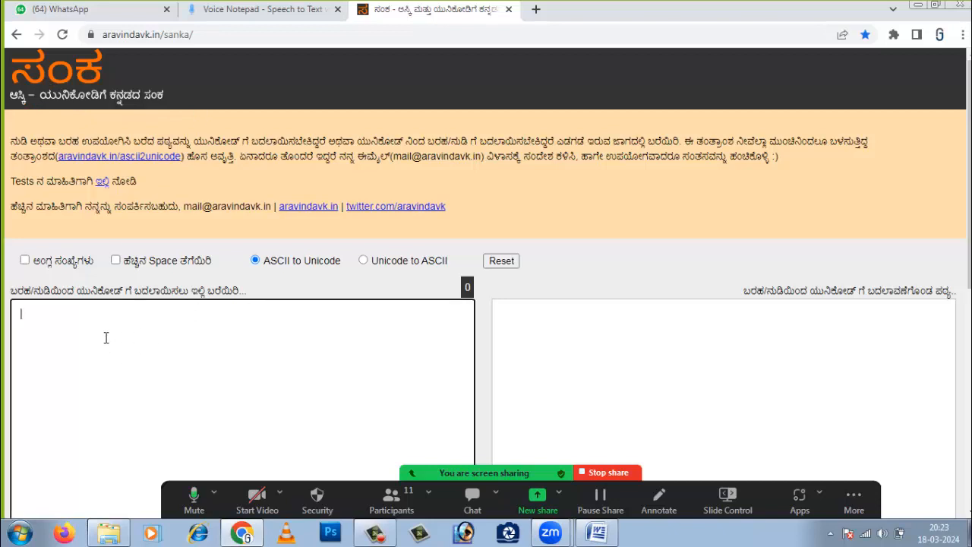
{"action": "key", "text": "ctrl+v"}
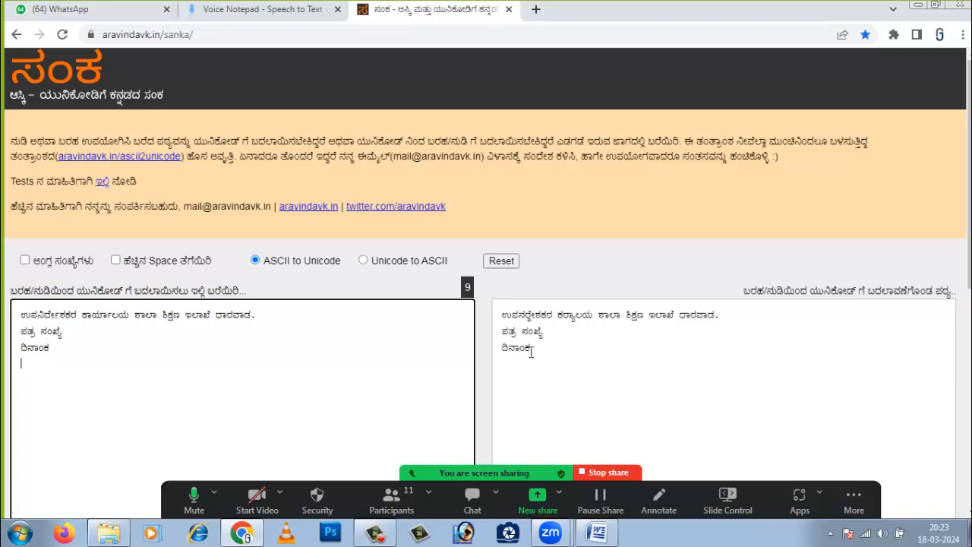
{"action": "left_click", "coordinate": [385, 263]}
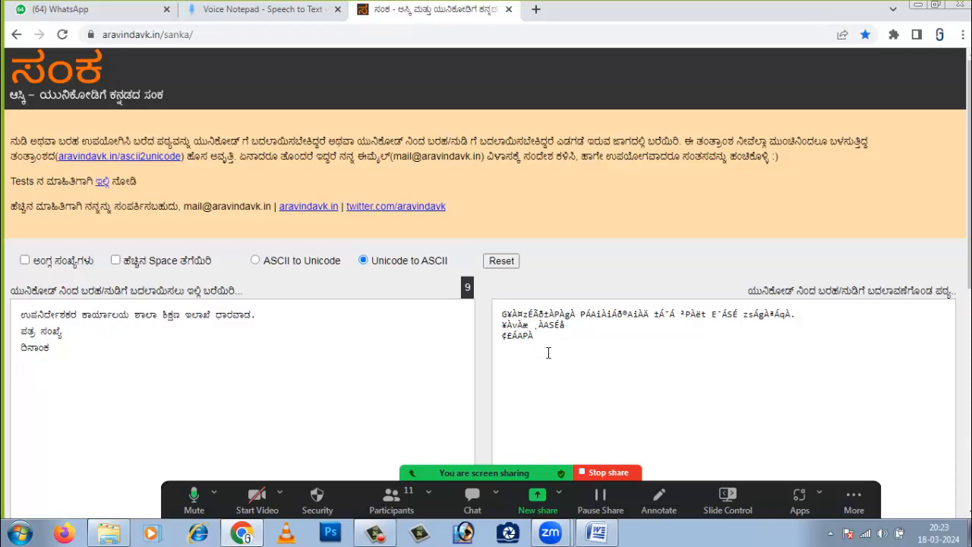
Copy the converted ASCII text and paste it into the Word document below the ಜಿಲ್ಲಾ ಪಂಚಾಯತ, ಧಾರವಾಡ line
{"action": "left_click_drag", "start_coordinate": [554, 341], "coordinate": [492, 308]}
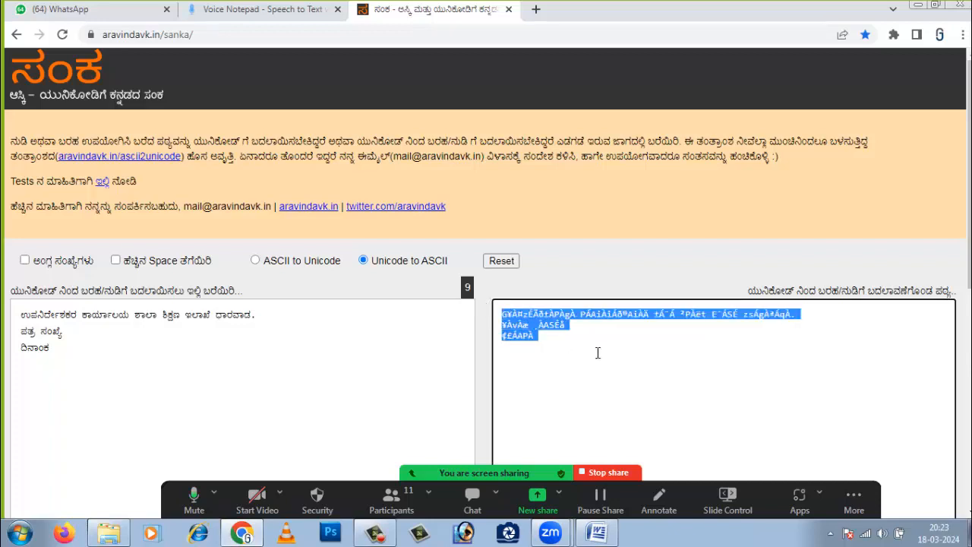
{"action": "left_click", "coordinate": [597, 534]}
{"action": "key", "text": "ctrl+v"}
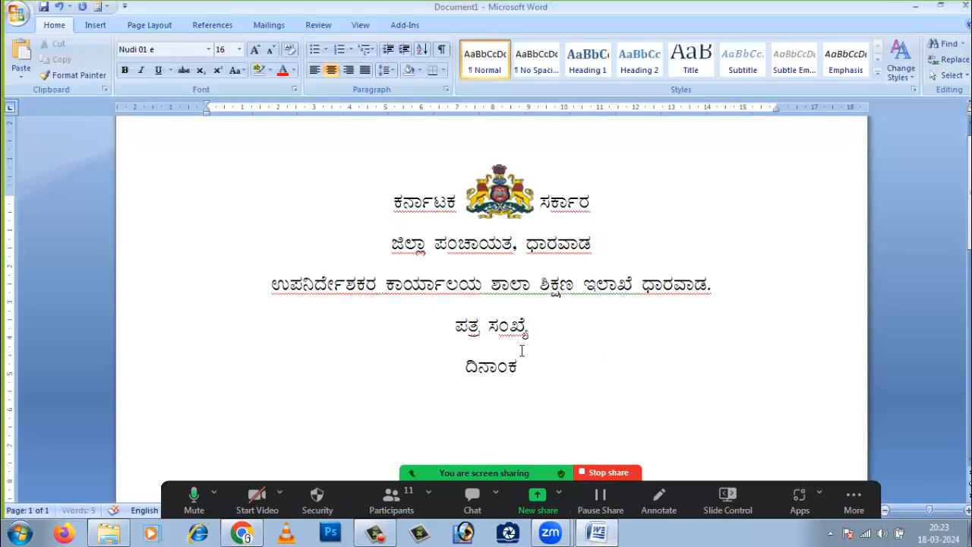
Try replacing the last letter of ಕಾರ್ಯಾಲಯ in the office line with ತ, and undo the replacement
{"action": "mouse_move", "coordinate": [485, 290]}
{"action": "left_mouse_down"}
{"action": "mouse_move", "coordinate": [460, 292]}
{"action": "mouse_move", "coordinate": [472, 284]}
{"action": "left_mouse_up"}
{"action": "left_click", "coordinate": [496, 307]}
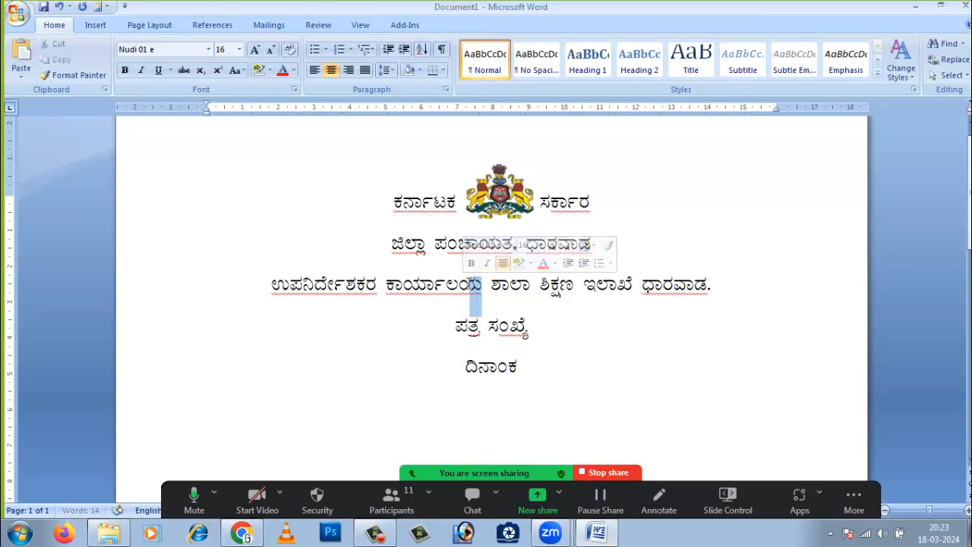
{"action": "key", "text": "shift+Left"}
{"action": "type", "text": "ತ"}
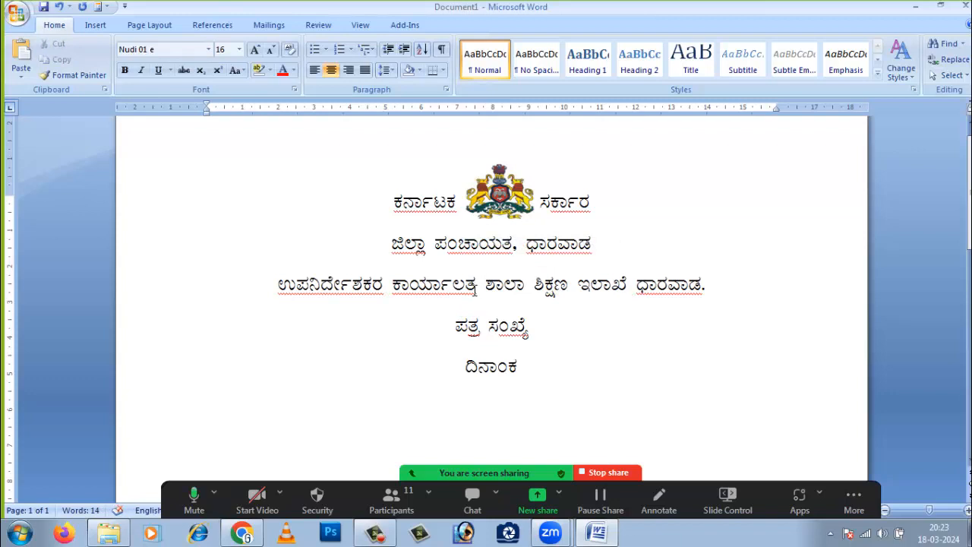
{"action": "key", "text": "ctrl+z"}
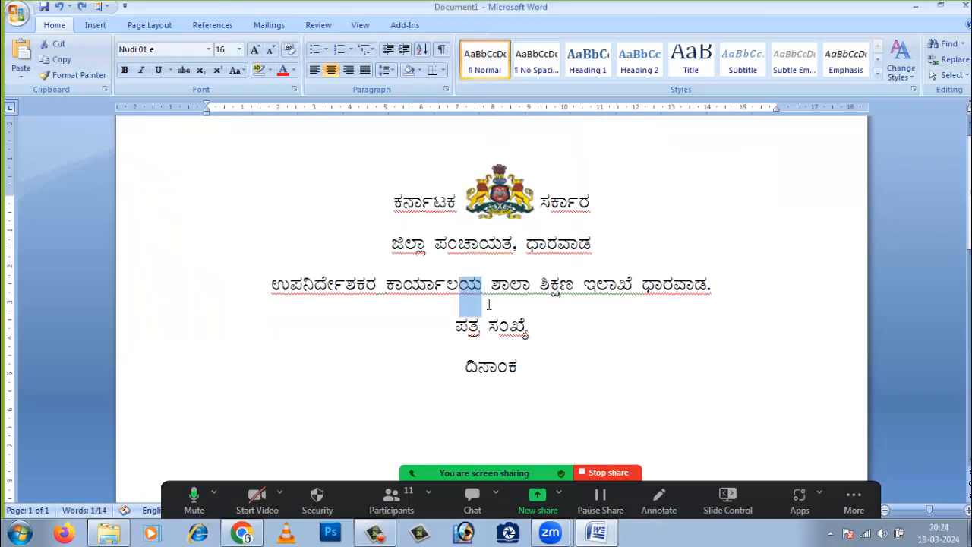
{"action": "left_click", "coordinate": [489, 304]}
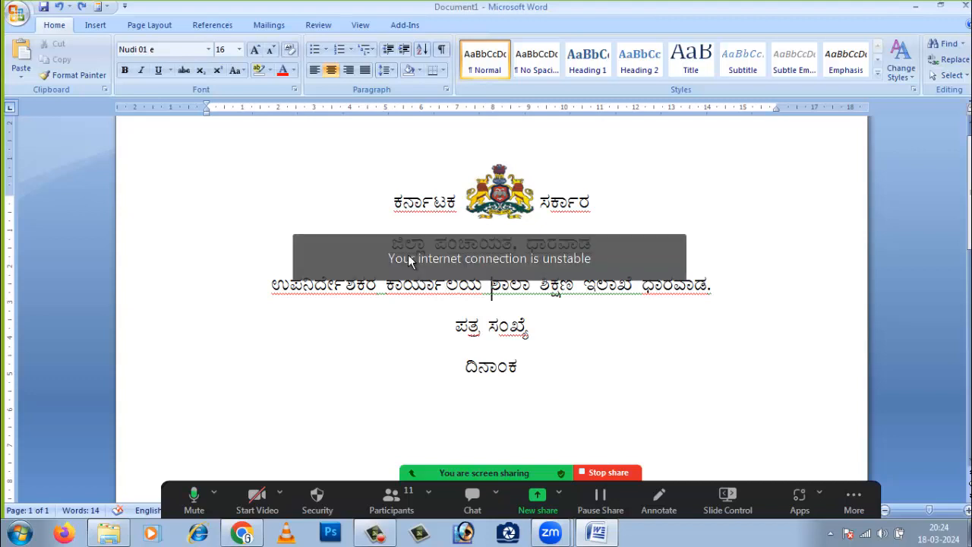
Enlarge the ಉಪನಿರ್ದೇಶಕರ ಕಾರ್ಯಾಲಯ office line to font size 20
{"action": "left_click", "coordinate": [705, 209]}
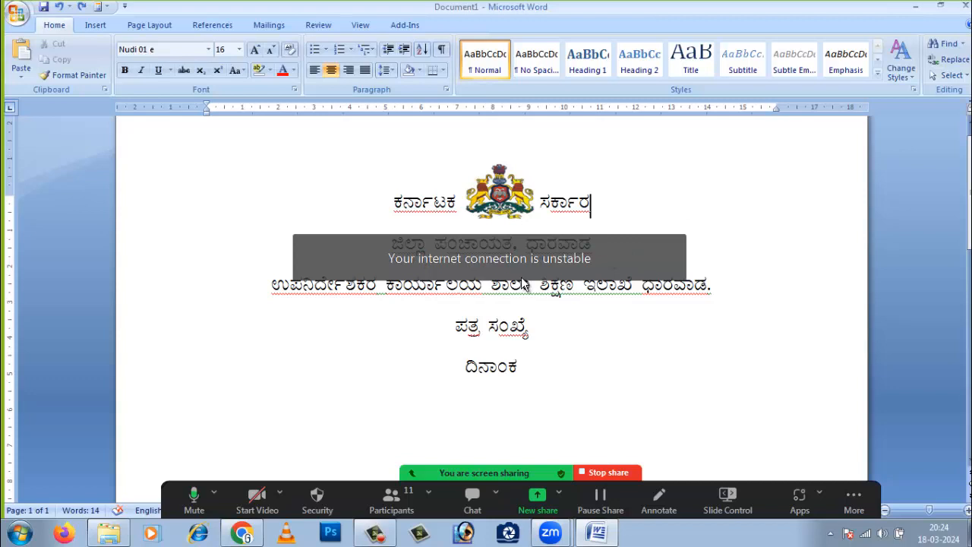
{"action": "left_click", "coordinate": [271, 293]}
{"action": "left_click_drag", "start_coordinate": [272, 285], "coordinate": [725, 292]}
{"action": "left_click", "coordinate": [257, 51]}
{"action": "left_click", "coordinate": [257, 52]}
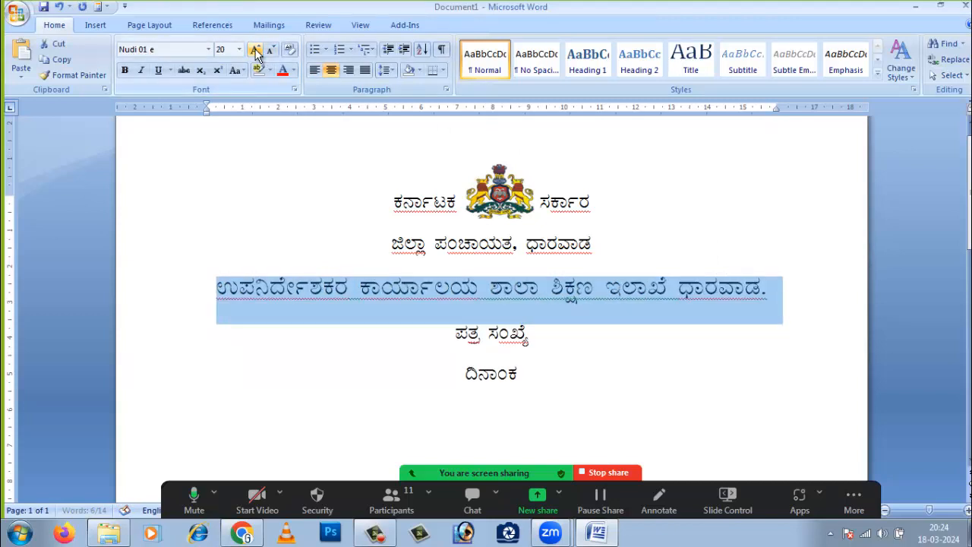
{"action": "left_click", "coordinate": [257, 52]}
{"action": "left_click", "coordinate": [271, 50]}
{"action": "left_click", "coordinate": [270, 50]}
{"action": "left_click", "coordinate": [271, 49]}
Left-align the ಪತ್ರ ಸಂಖ್ಯೆ line and join the ದಿನಾಂಕ line onto the end of it
{"action": "left_click", "coordinate": [569, 356]}
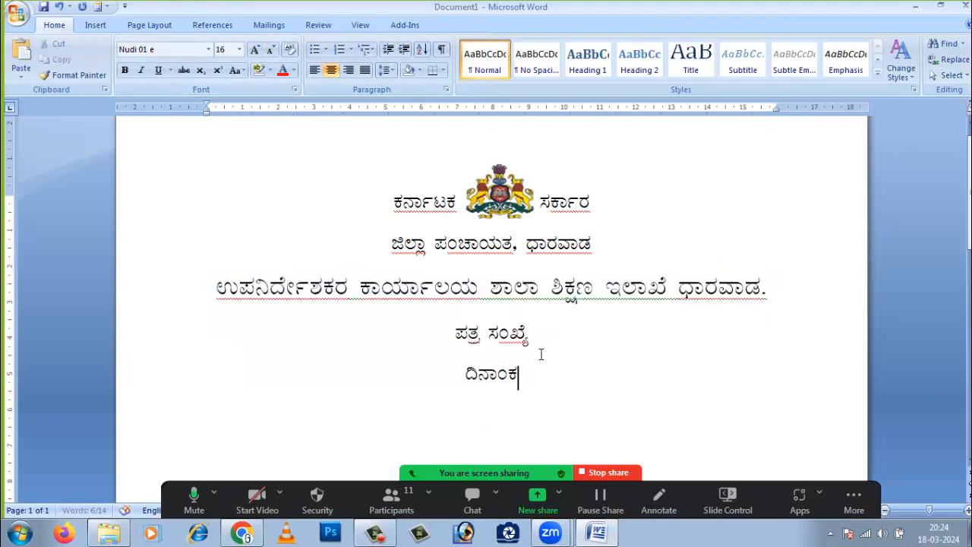
{"action": "left_click", "coordinate": [314, 70]}
{"action": "left_click", "coordinate": [420, 373]}
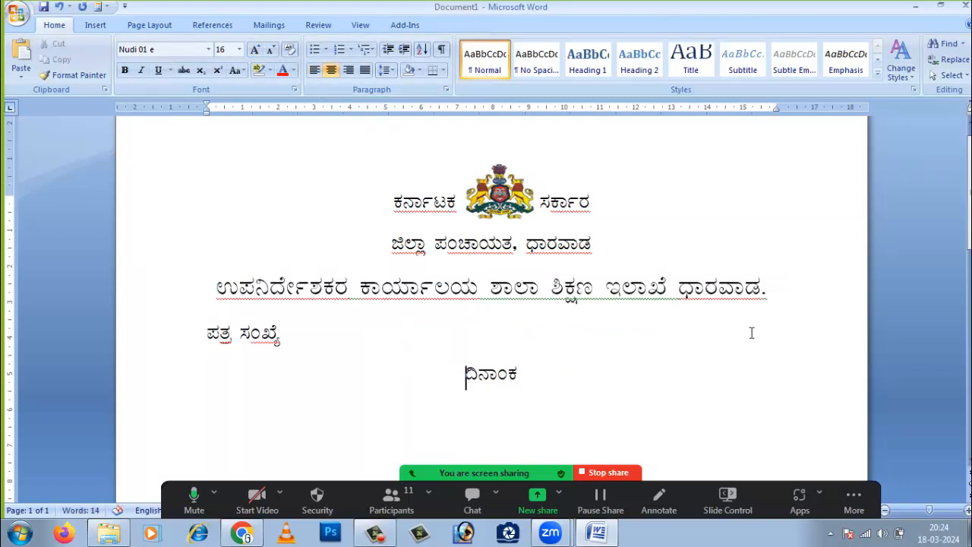
{"action": "key", "text": "BackSpace"}
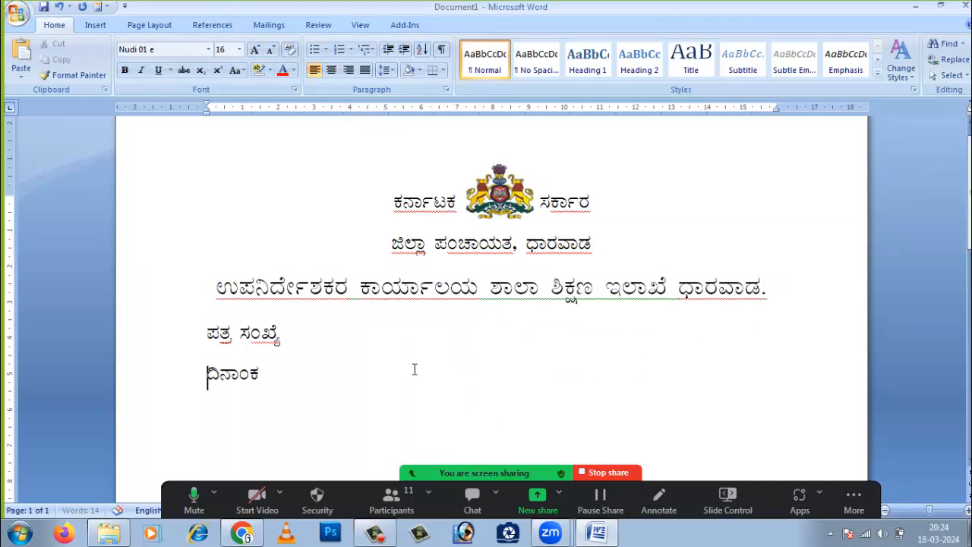
{"action": "key", "text": "BackSpace"}
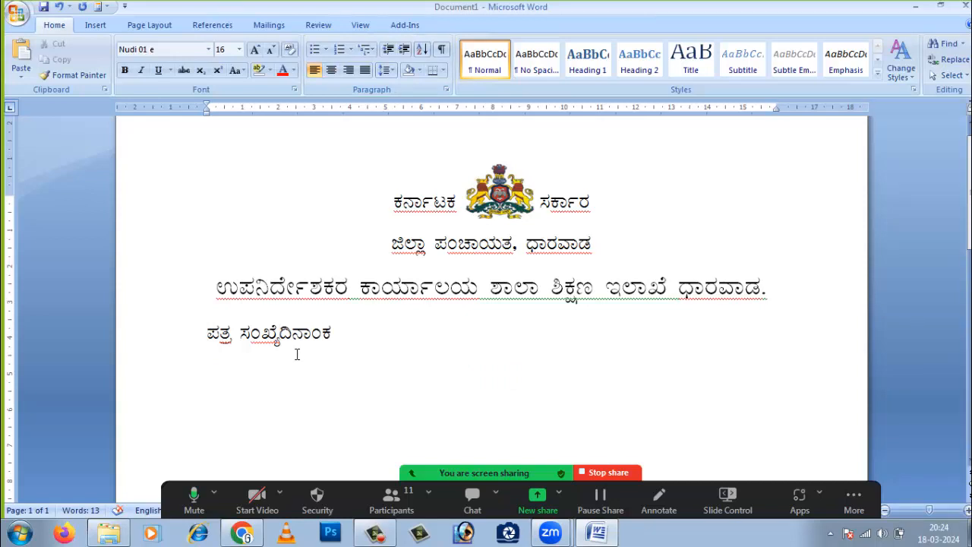
Push ದಿನಾಂಕ to the far right of the ಪತ್ರ ಸಂಖ್ಯೆ line with tab spacing
{"action": "key", "text": "Tab"}
{"action": "key", "text": "Tab"}
{"action": "key", "text": "Tab"}
{"action": "key", "text": "Tab"}
{"action": "key", "text": "Tab"}
{"action": "key", "text": "Tab"}
{"action": "key", "text": "Tab"}
{"action": "key", "text": "Tab"}
{"action": "key", "text": "Tab"}
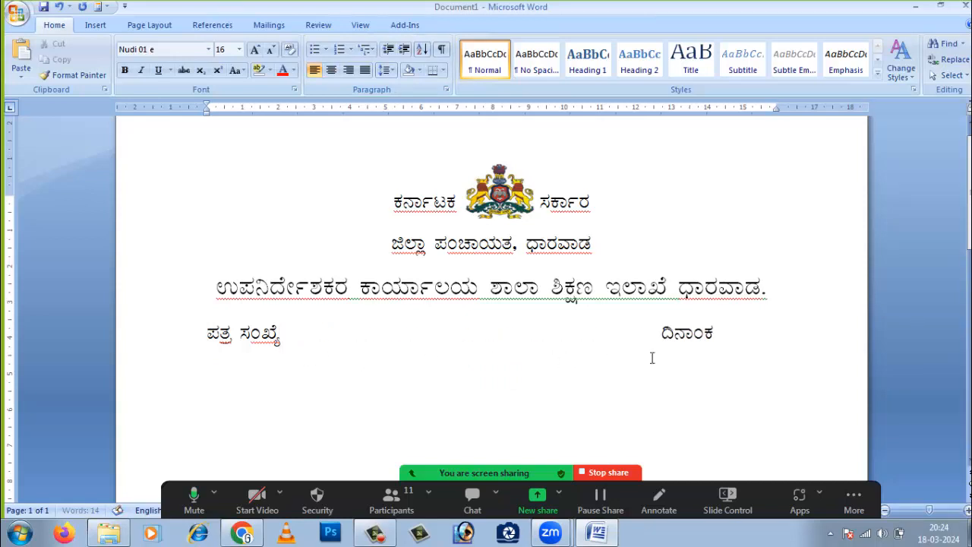
{"action": "key", "text": "Tab"}
Complete the date as ದಿನಾಂಕ:18/03/2024 on the letter number line, and add a colon after ಪತ್ರ ಸಂಖ್ಯೆ
{"action": "left_click", "coordinate": [761, 365]}
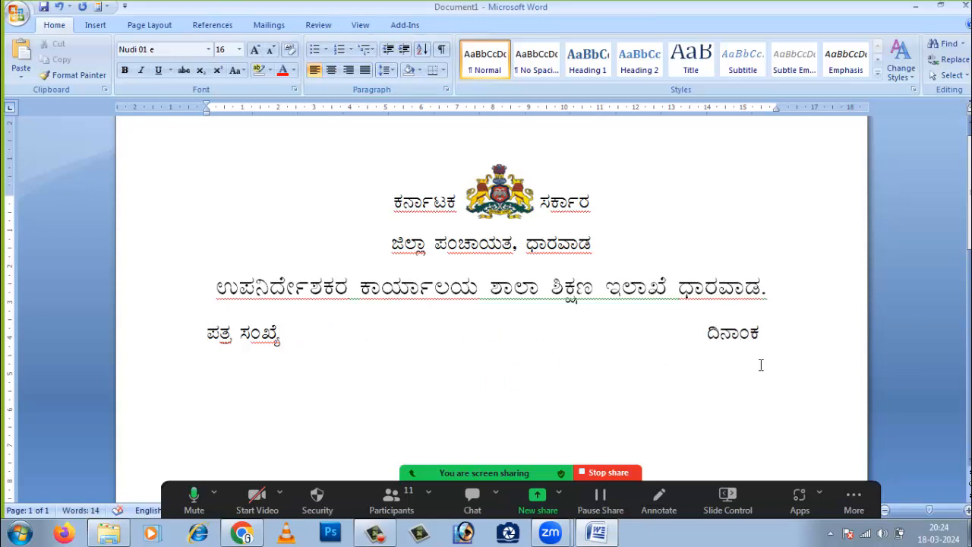
{"action": "type", "text": ":18/"}
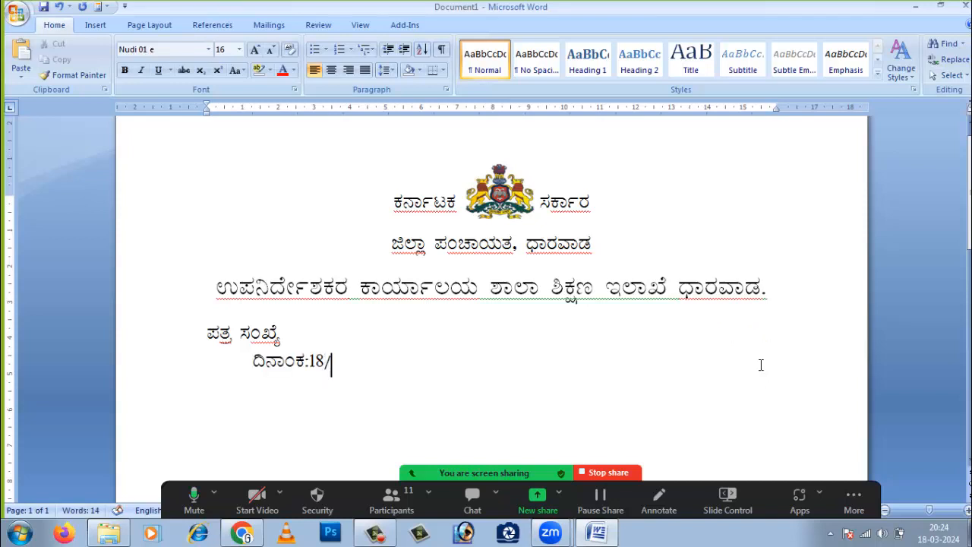
{"action": "type", "text": "03/202"}
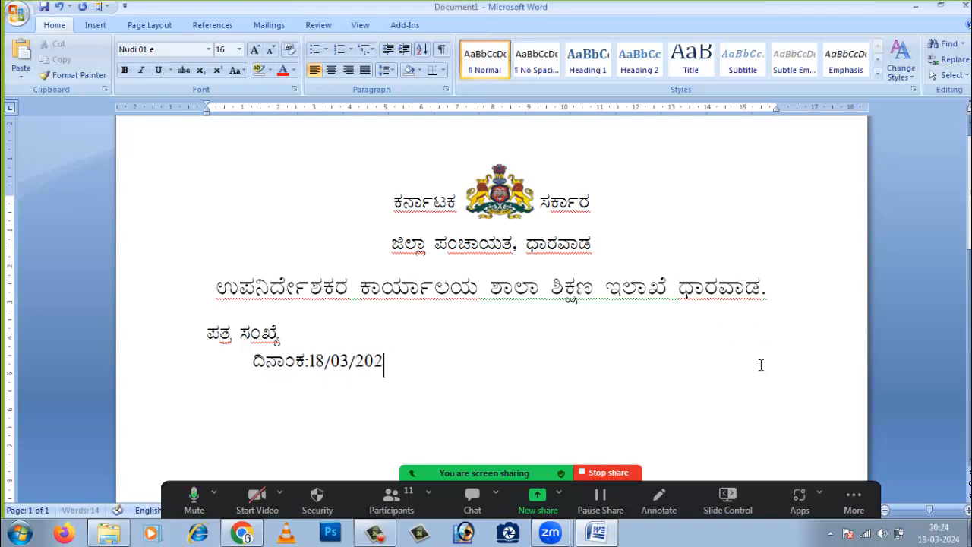
{"action": "type", "text": "4"}
{"action": "left_click", "coordinate": [255, 366]}
{"action": "key", "text": "BackSpace"}
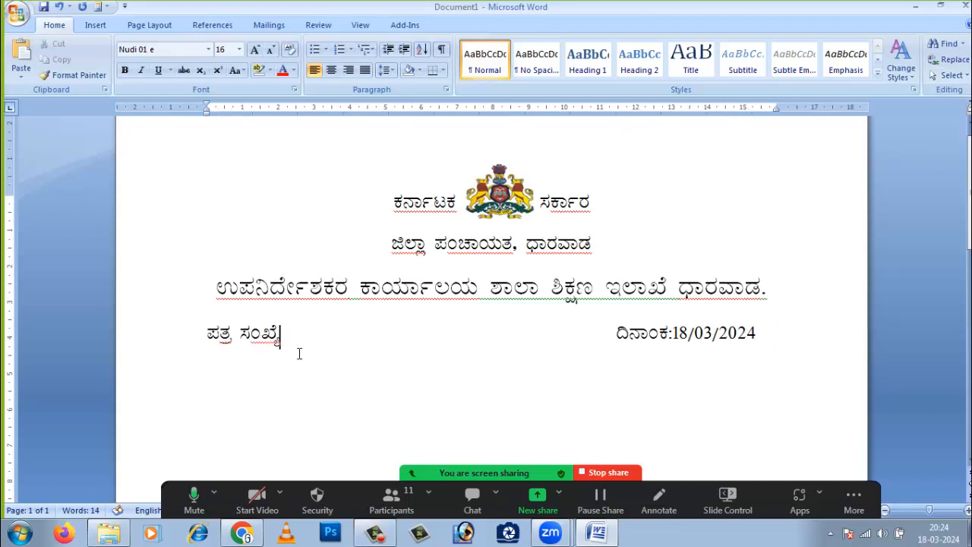
{"action": "type", "text": ":"}
Enlarge the ಜಿಲ್ಲಾ ಪಂಚಾಯತ, ಧಾರವಾಡ line to font size 20
{"action": "left_click_drag", "start_coordinate": [393, 244], "coordinate": [612, 254]}
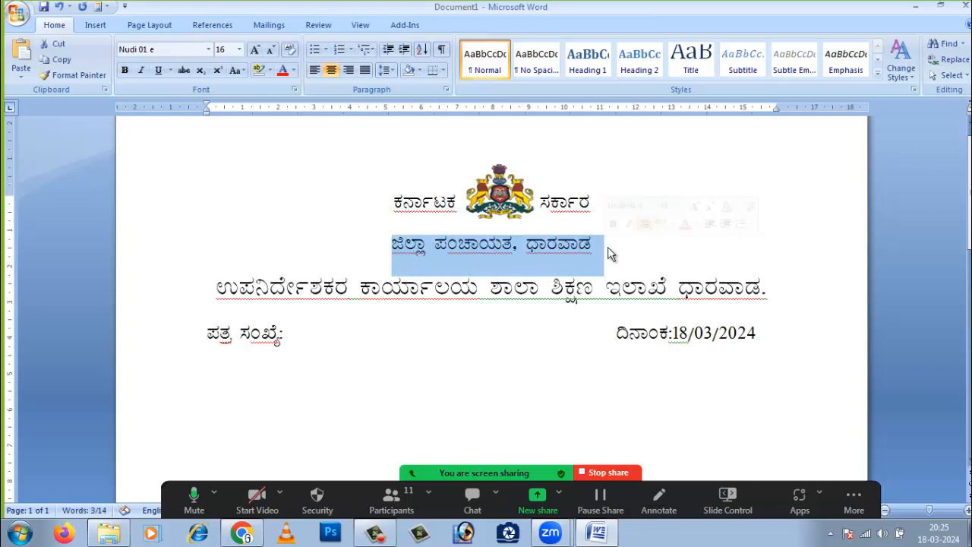
{"action": "left_click", "coordinate": [255, 51]}
{"action": "left_click", "coordinate": [256, 50]}
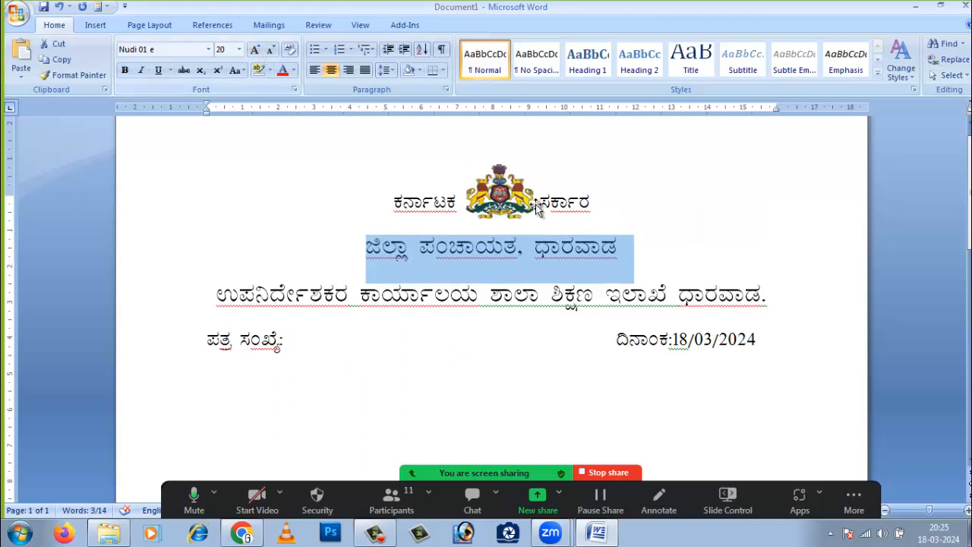
{"action": "left_click", "coordinate": [618, 251]}
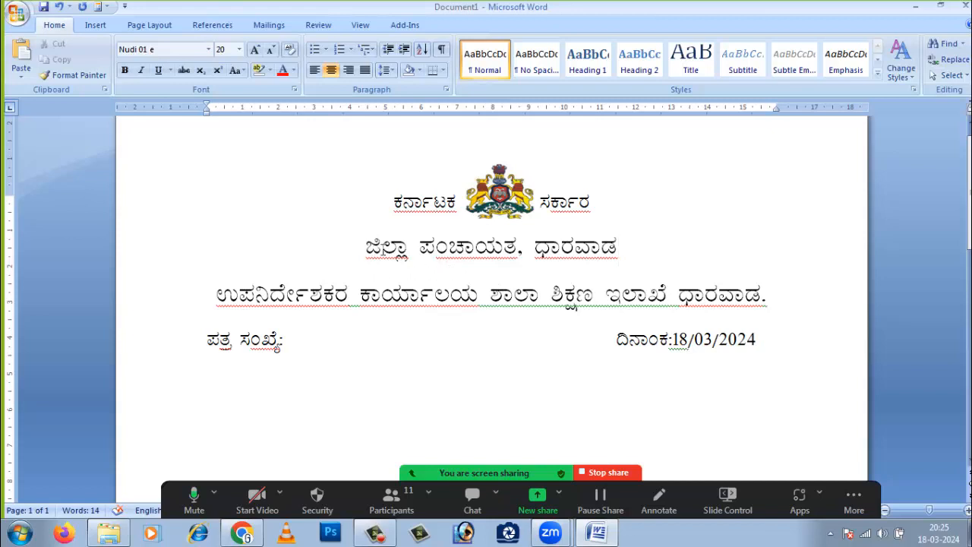
Set the line spacing of the district and office lines to 1.0 and remove the space after these paragraphs
{"action": "left_click_drag", "start_coordinate": [365, 247], "coordinate": [782, 298]}
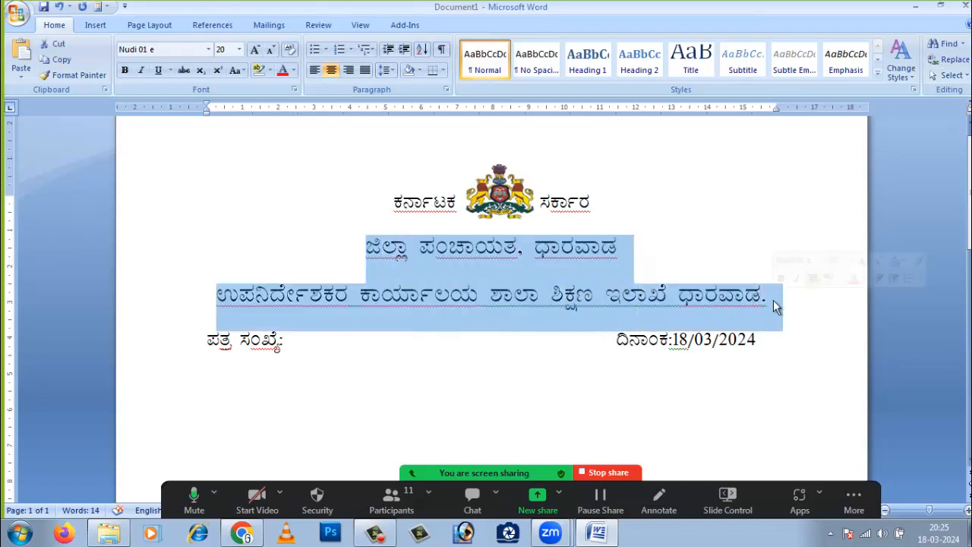
{"action": "left_click", "coordinate": [389, 73]}
{"action": "left_click", "coordinate": [402, 90]}
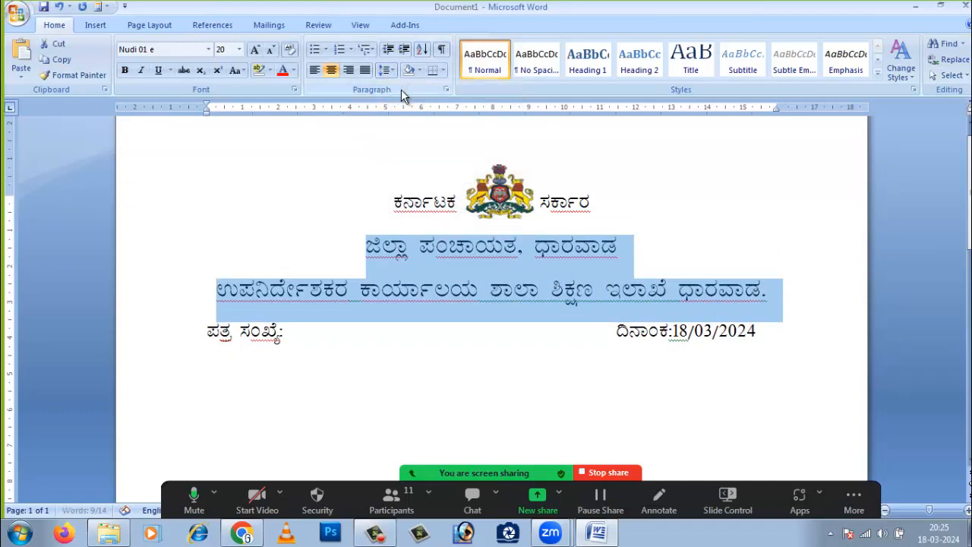
{"action": "left_click", "coordinate": [389, 71]}
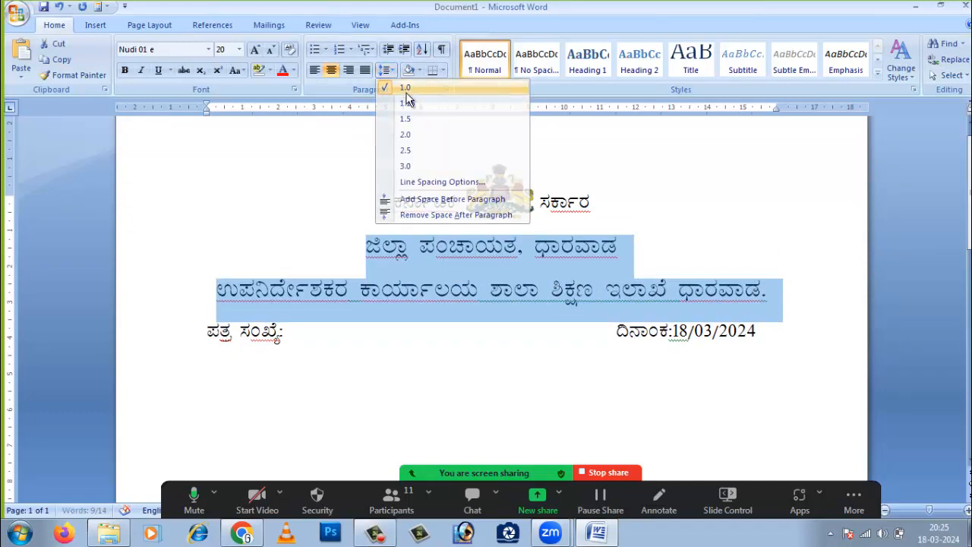
{"action": "left_click", "coordinate": [407, 90]}
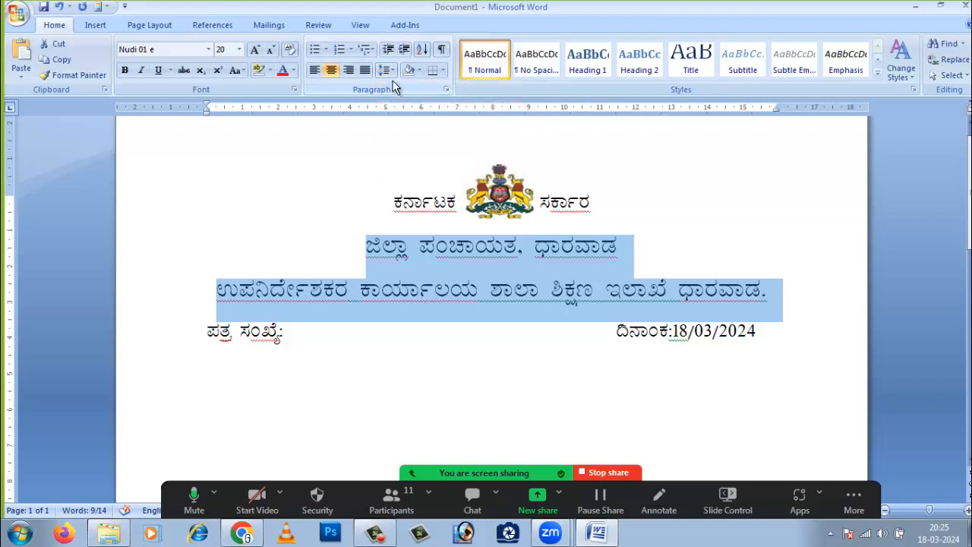
{"action": "left_click", "coordinate": [390, 71]}
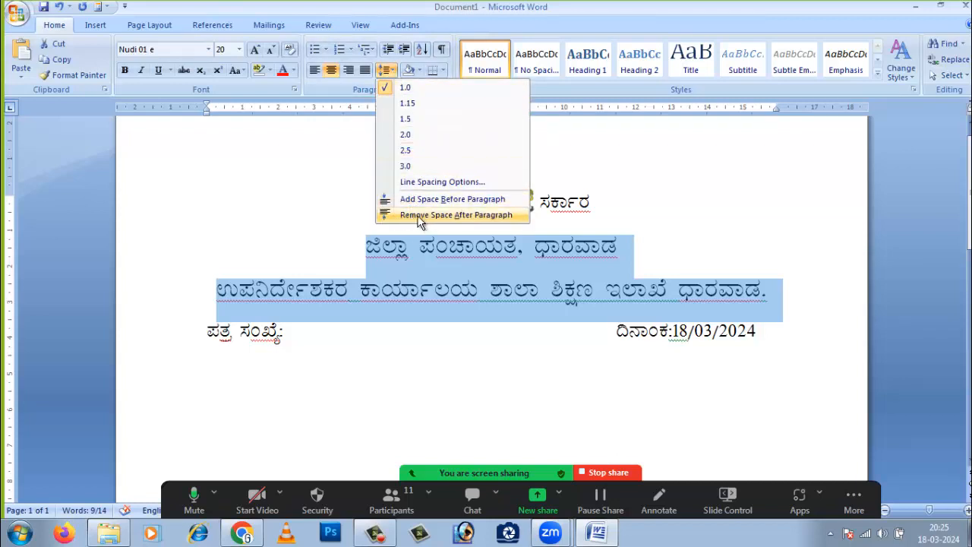
{"action": "left_click", "coordinate": [458, 216]}
{"action": "left_click", "coordinate": [622, 249]}
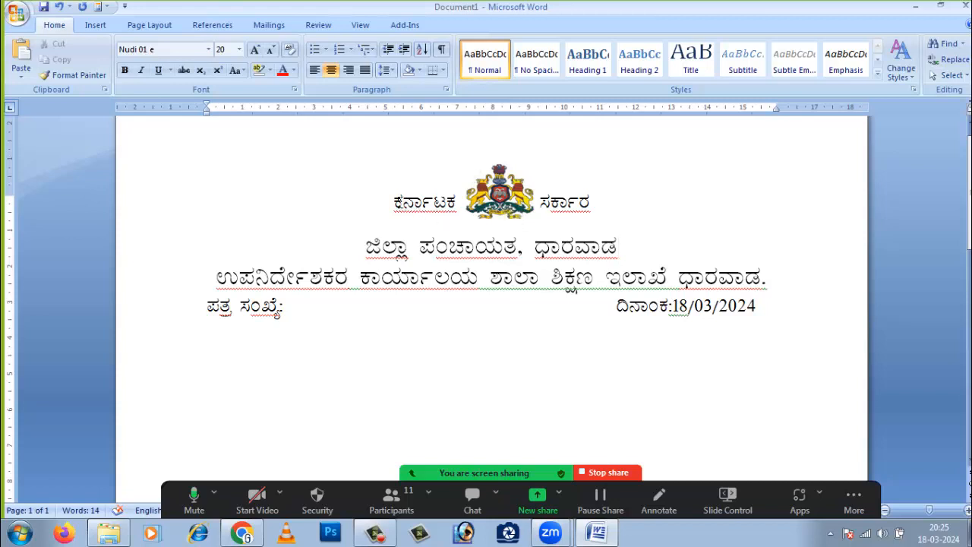
Remove the space after paragraph for the three heading lines from ಕರ್ನಾಟಕ ಸರ್ಕಾರ through the office line
{"action": "left_click_drag", "start_coordinate": [394, 203], "coordinate": [779, 289]}
{"action": "left_click", "coordinate": [386, 70]}
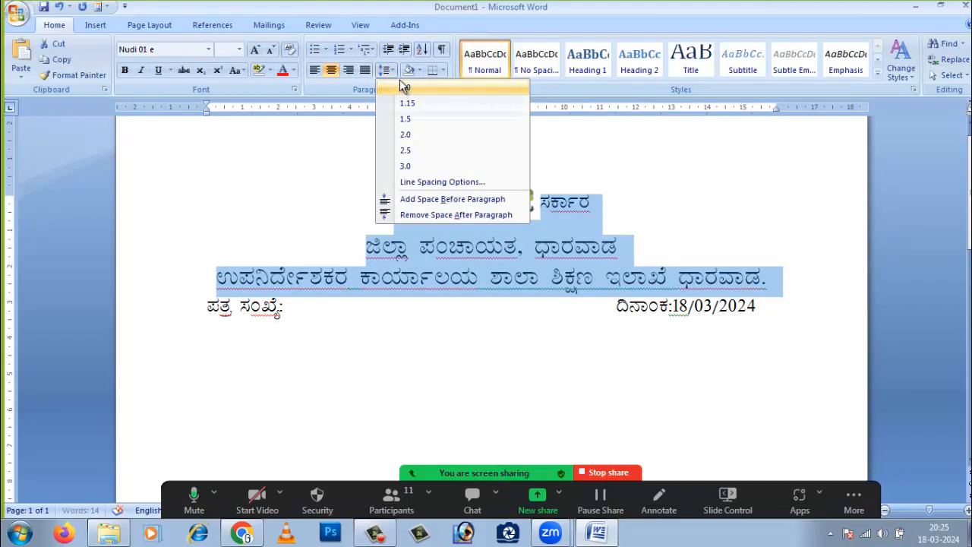
{"action": "left_click", "coordinate": [389, 216]}
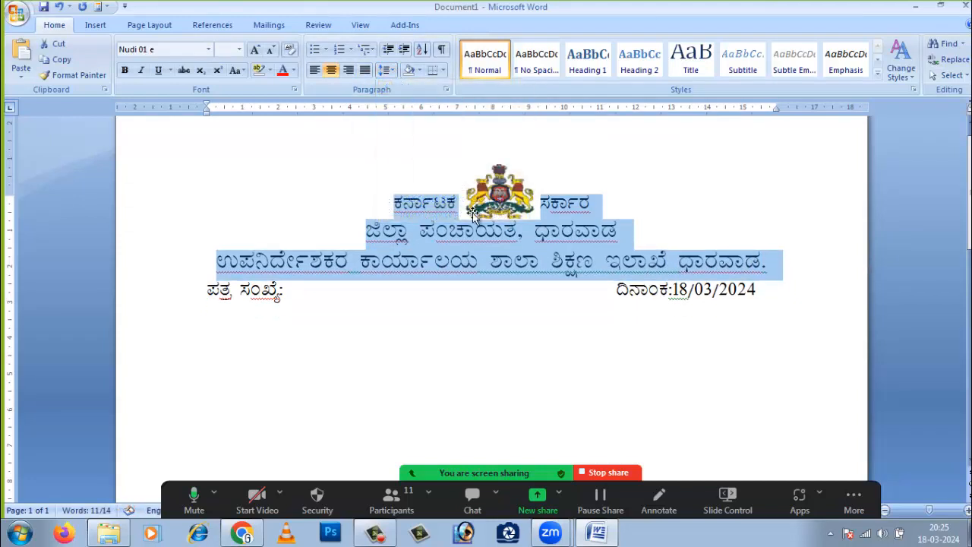
Dismiss the script error and insert an empty line after the office line ending in ಧಾರವಾಡ
{"action": "left_click", "coordinate": [670, 228]}
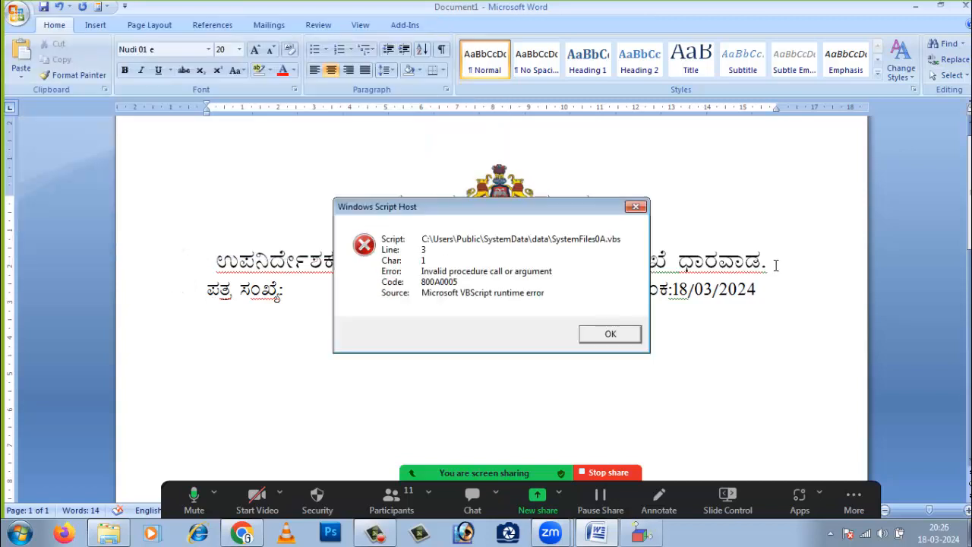
{"action": "left_click", "coordinate": [634, 209]}
{"action": "left_click", "coordinate": [763, 264]}
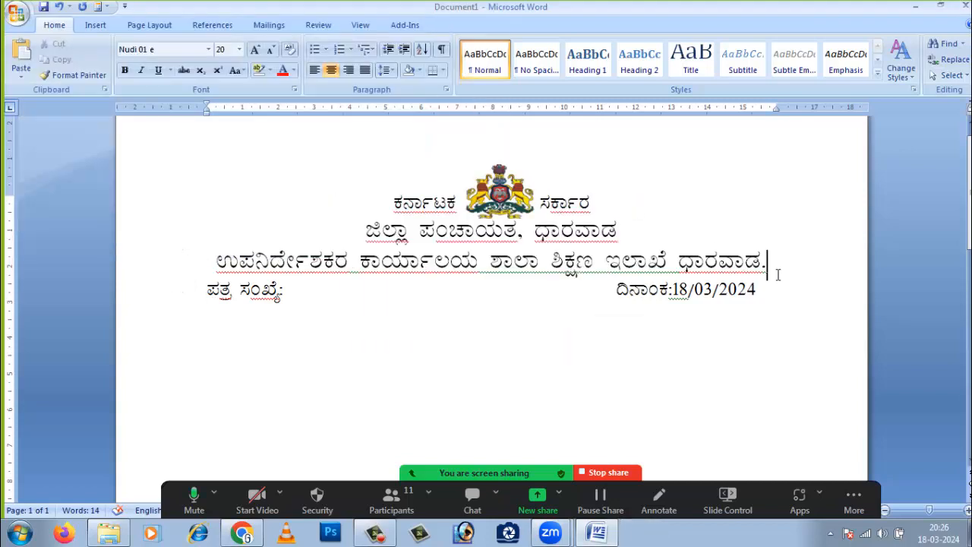
{"action": "key", "text": "Return"}
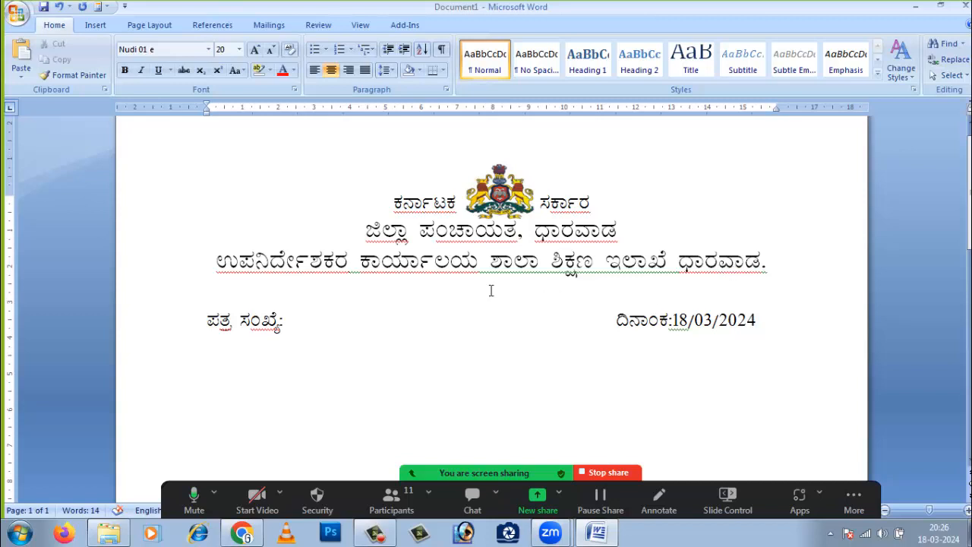
Draw a straight horizontal line about 17 cm long just below the office line, spanning slightly beyond the text on both sides
{"action": "left_click", "coordinate": [95, 25]}
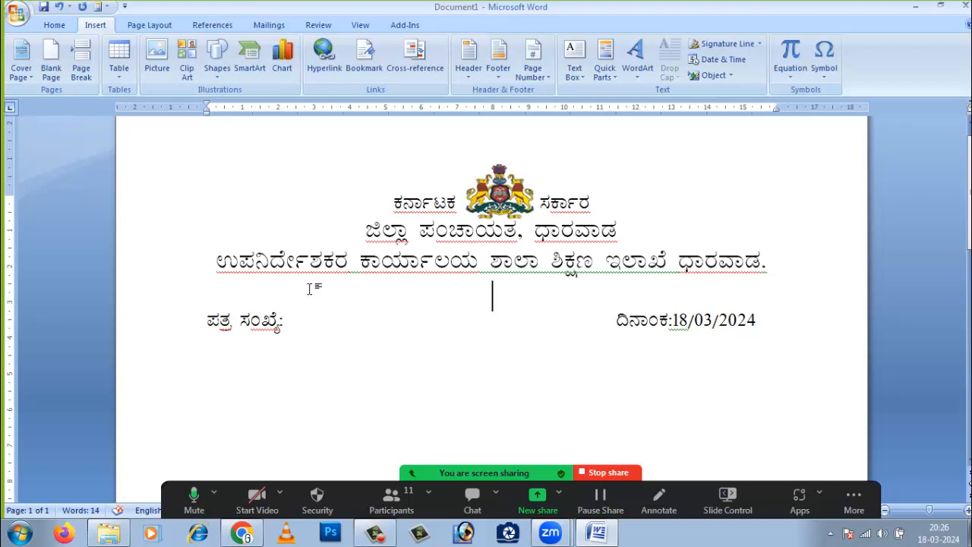
{"action": "left_click", "coordinate": [219, 86]}
{"action": "left_click", "coordinate": [231, 107]}
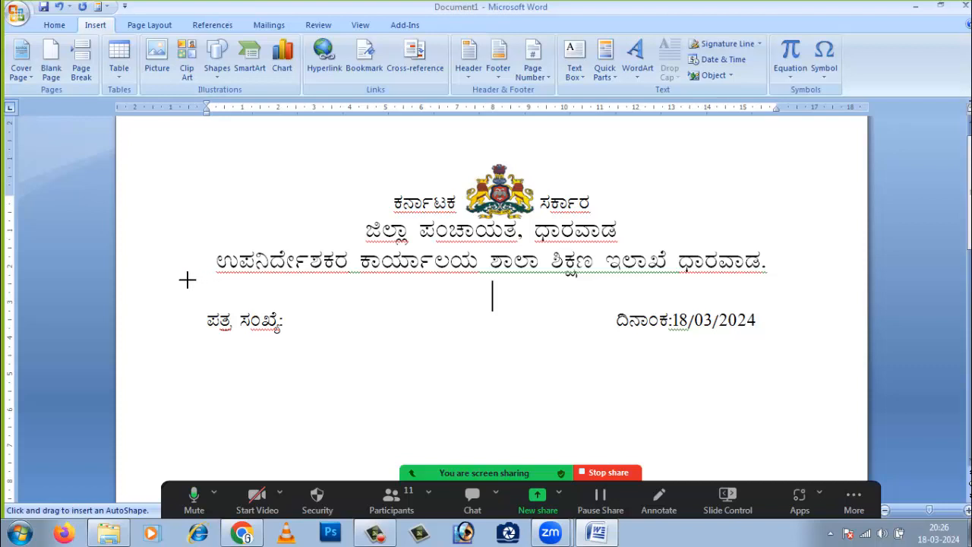
{"action": "left_click_drag", "start_coordinate": [187, 280], "coordinate": [801, 279]}
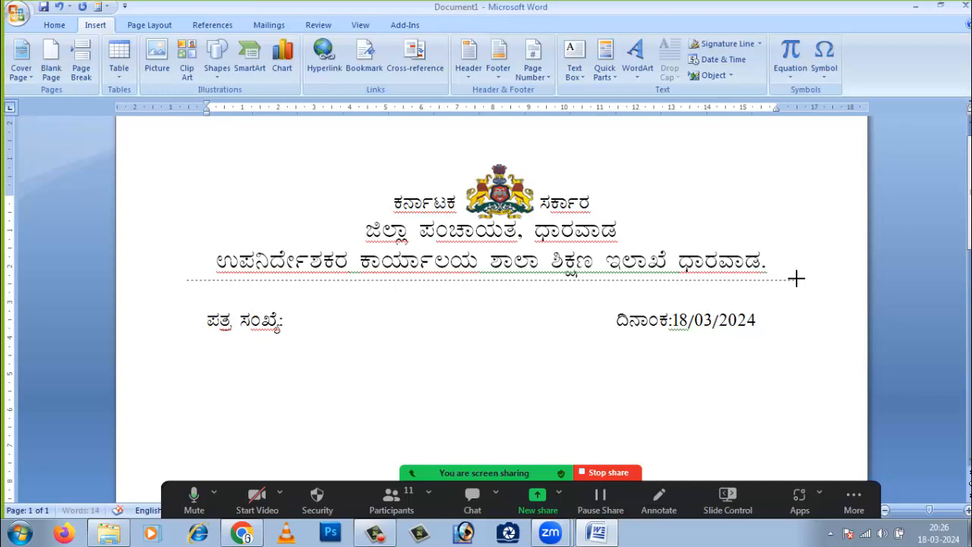
{"action": "left_click_drag", "start_coordinate": [796, 279], "coordinate": [797, 280]}
Set the outline weight of the horizontal line under the heading to 1½ pt
{"action": "left_click", "coordinate": [794, 338]}
{"action": "left_click", "coordinate": [551, 280]}
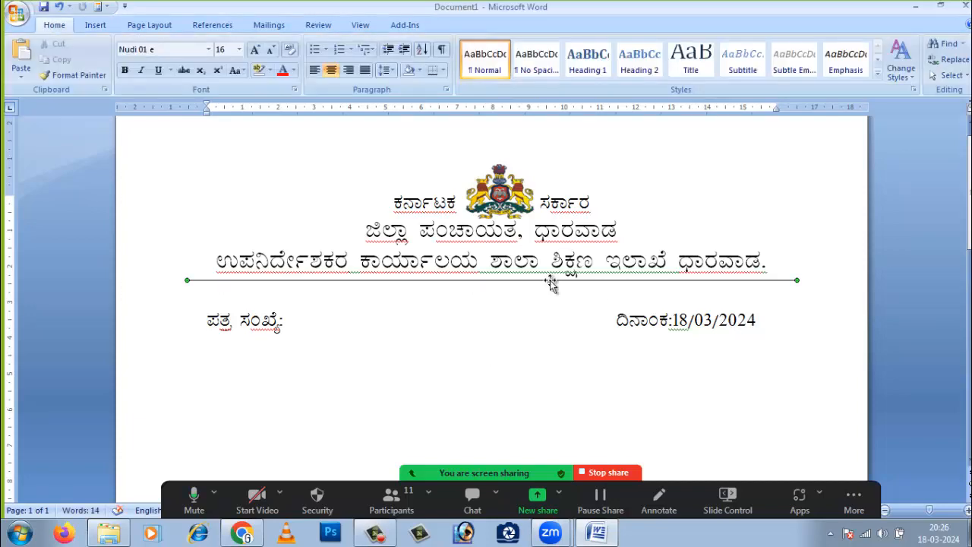
{"action": "left_click", "coordinate": [418, 306]}
{"action": "left_click", "coordinate": [428, 279]}
{"action": "left_click", "coordinate": [504, 60]}
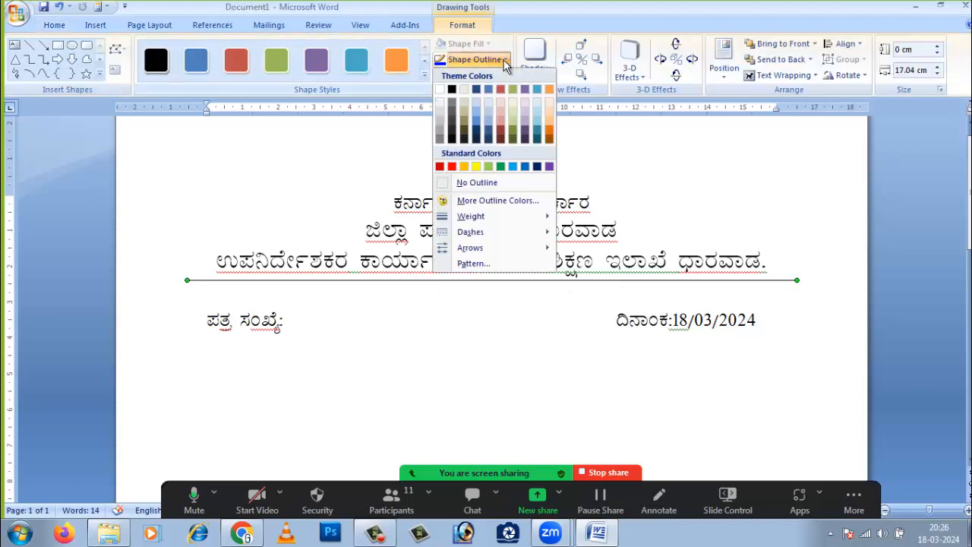
{"action": "mouse_move", "coordinate": [496, 218]}
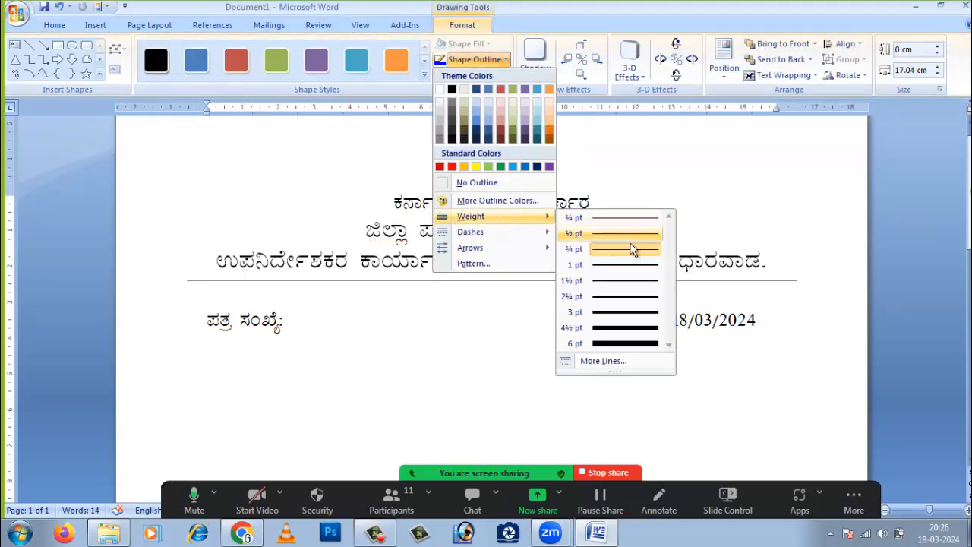
{"action": "left_click", "coordinate": [629, 286]}
Delete the empty line above ಪತ್ರ ಸಂಖ್ಯೆ so the letter number line directly follows the office line
{"action": "left_click", "coordinate": [523, 327]}
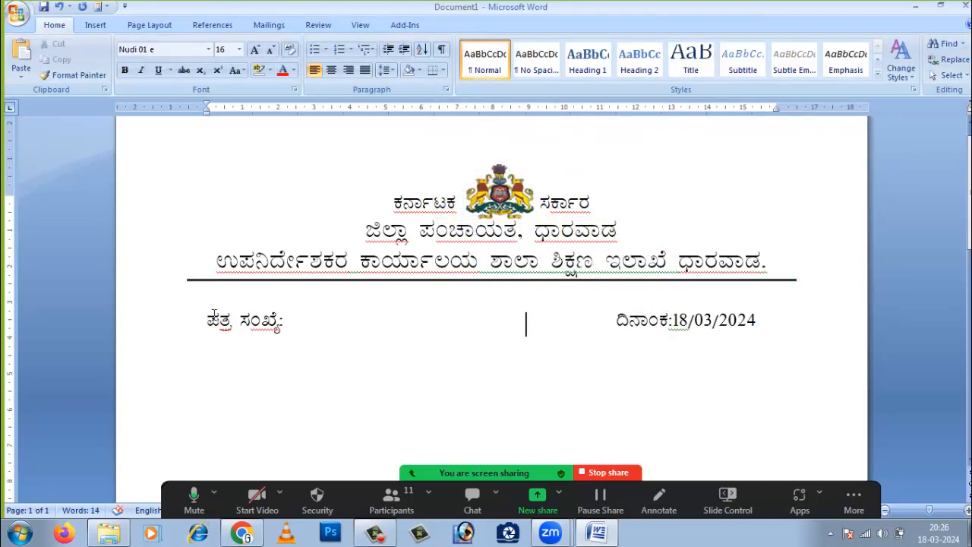
{"action": "left_click", "coordinate": [207, 323]}
{"action": "key", "text": "BackSpace"}
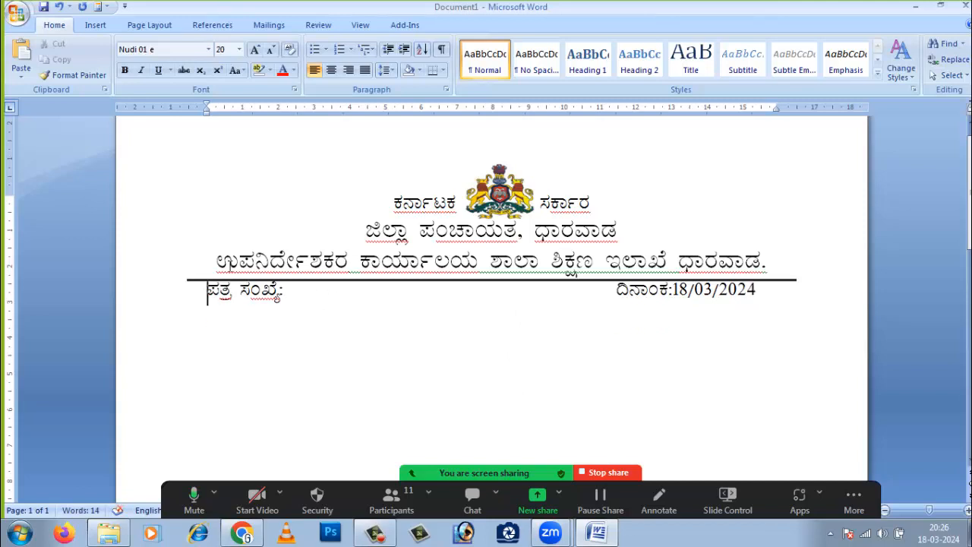
Slightly increase the line spacing of the office line and the letter number line, trying a wider spacing first
{"action": "left_click_drag", "start_coordinate": [217, 261], "coordinate": [779, 289]}
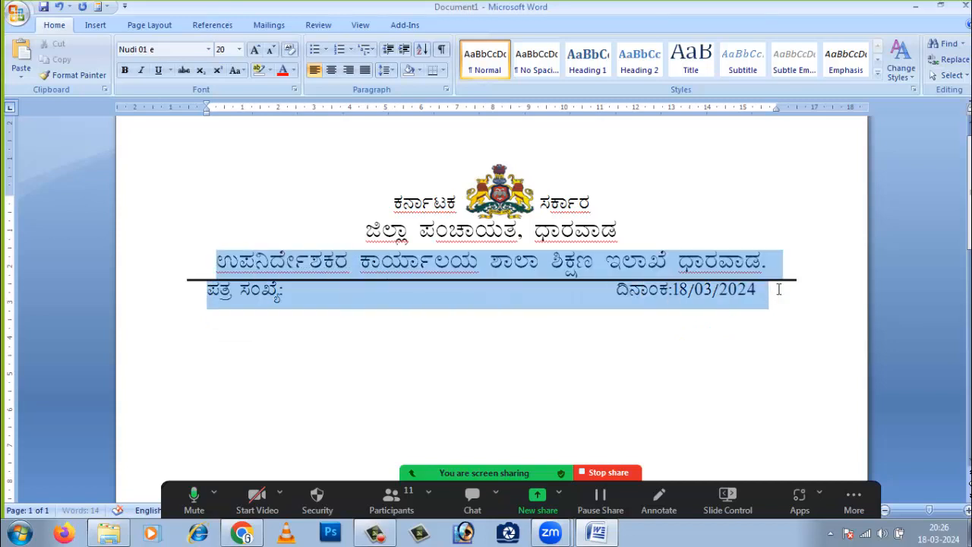
{"action": "left_click", "coordinate": [389, 70]}
{"action": "left_click", "coordinate": [403, 120]}
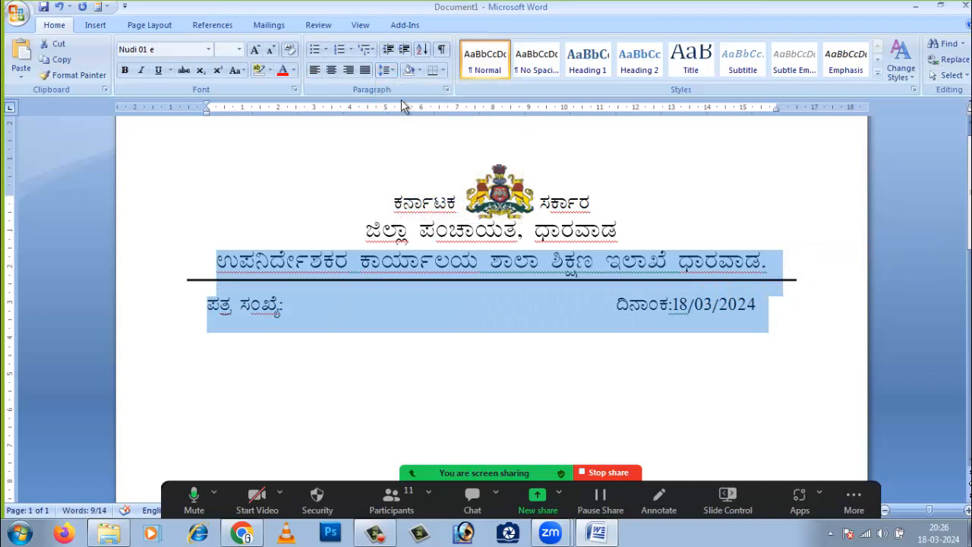
{"action": "left_click", "coordinate": [395, 74]}
{"action": "left_click", "coordinate": [397, 102]}
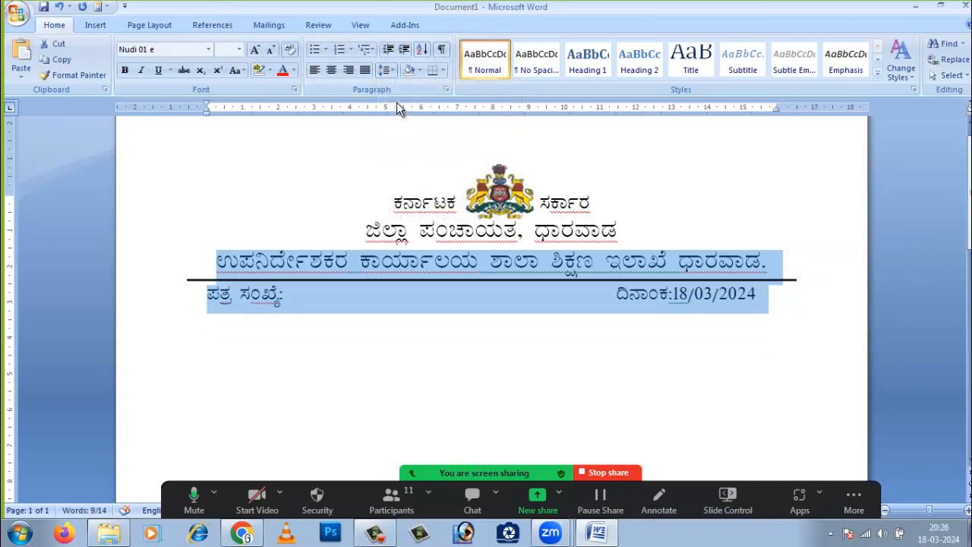
{"action": "left_click", "coordinate": [473, 285]}
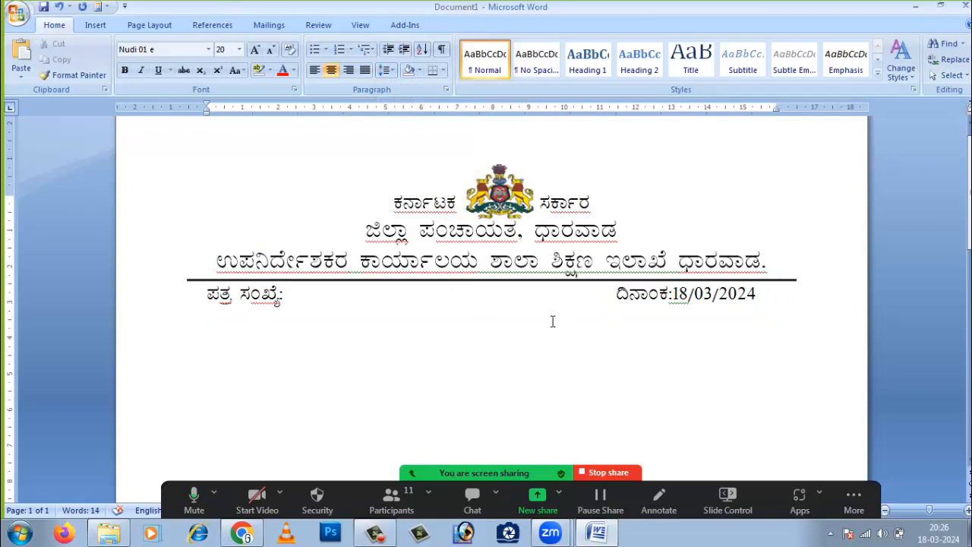
Add two new lines after the date at the end of the letter number line
{"action": "scroll", "coordinate": [553, 322], "scroll_direction": "up", "scroll_amount": 1}
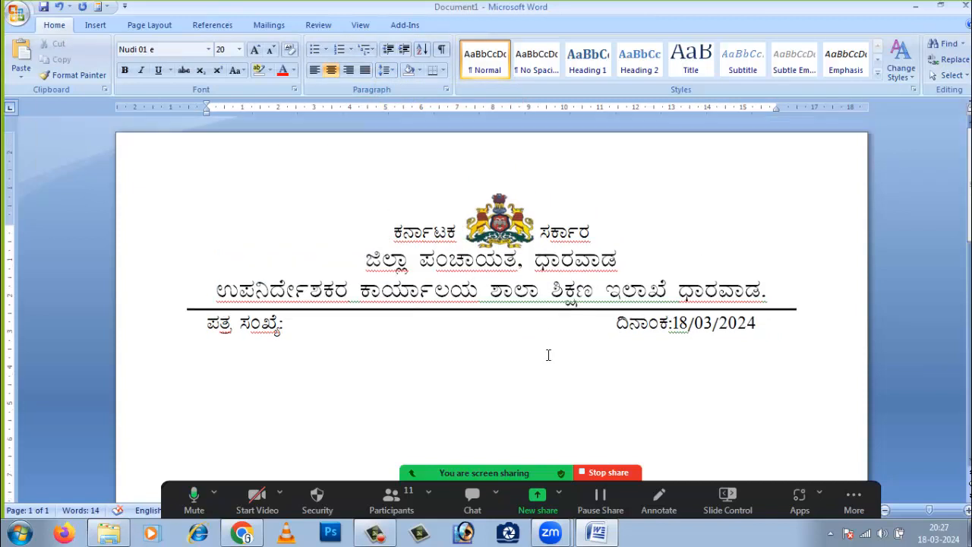
{"action": "scroll", "coordinate": [549, 354], "scroll_direction": "down", "scroll_amount": 3}
{"action": "left_click", "coordinate": [779, 236]}
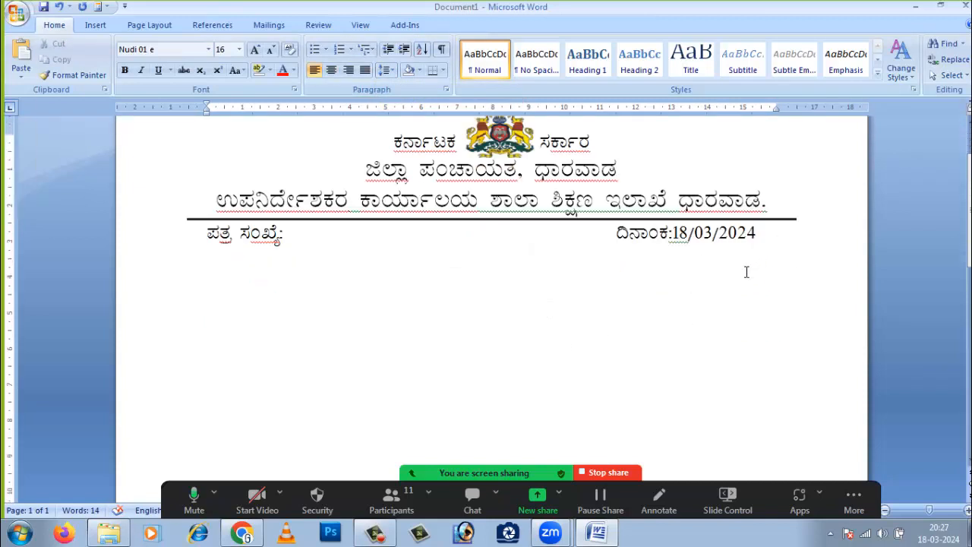
{"action": "key", "text": "Return"}
{"action": "key", "text": "Return"}
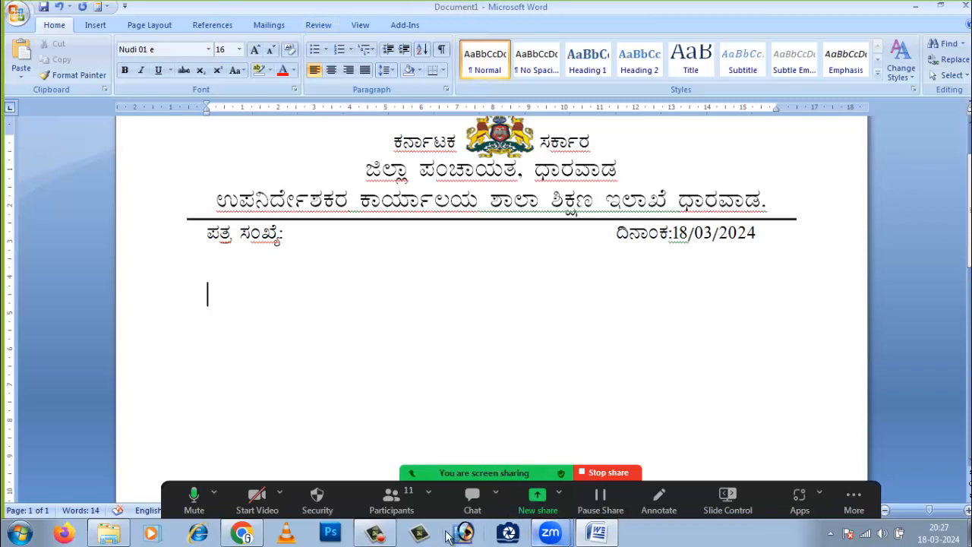
Switch to the Voice Notepad page in Chrome and clear all the previously dictated text
{"action": "left_click", "coordinate": [241, 534]}
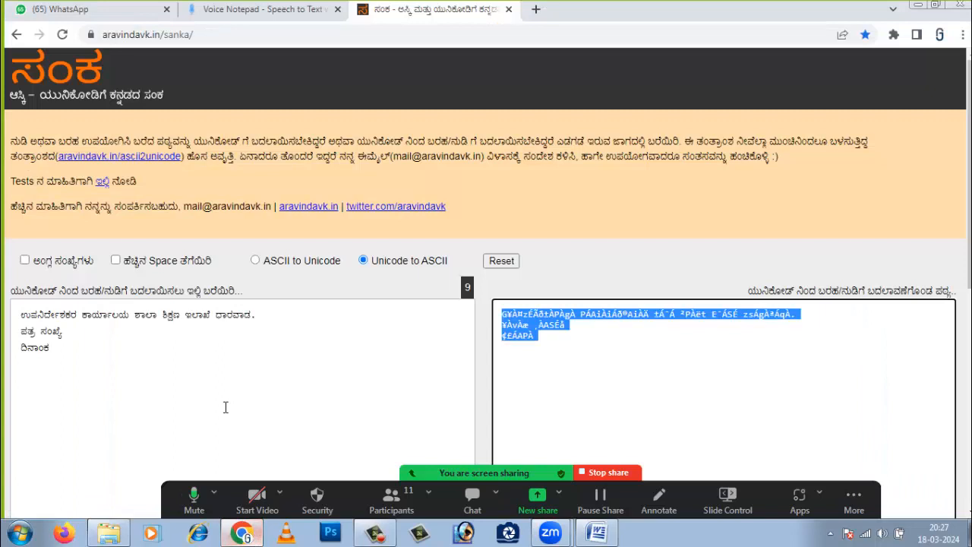
{"action": "left_click", "coordinate": [290, 9]}
{"action": "left_click", "coordinate": [139, 229]}
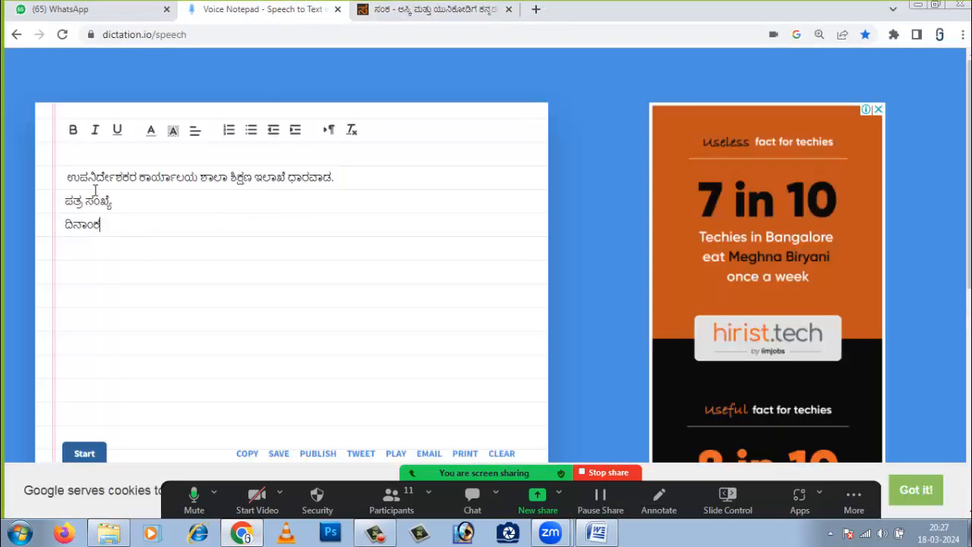
{"action": "key", "text": "ctrl+a"}
{"action": "key", "text": "BackSpace"}
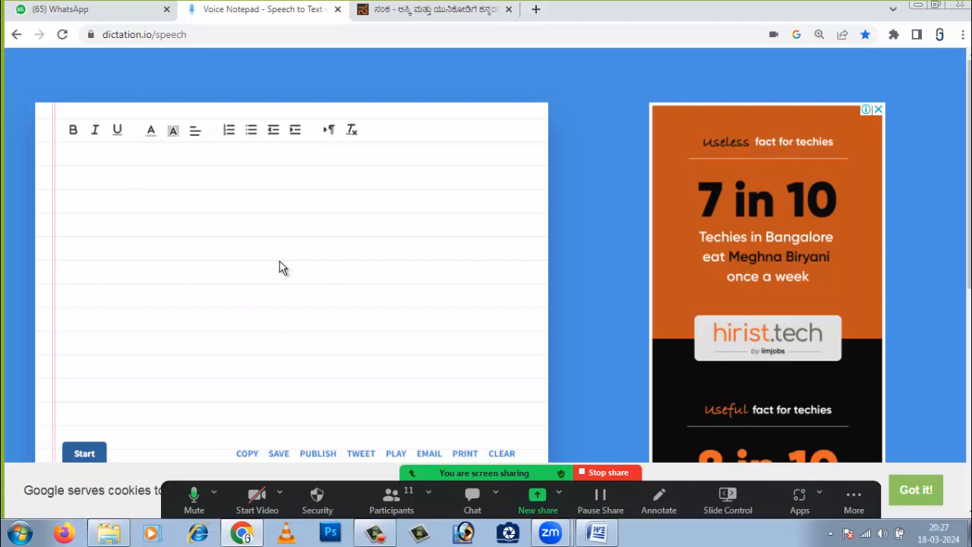
Dictate the addressee lines ಇವರಿಗೆ and ಮಾನ್ಯ ಸಹಾಯಕ ಆಯುಕ್ತರು, deleting the misheard text and the duplicate ಸಹಾಯಕ
{"action": "left_click", "coordinate": [86, 452]}
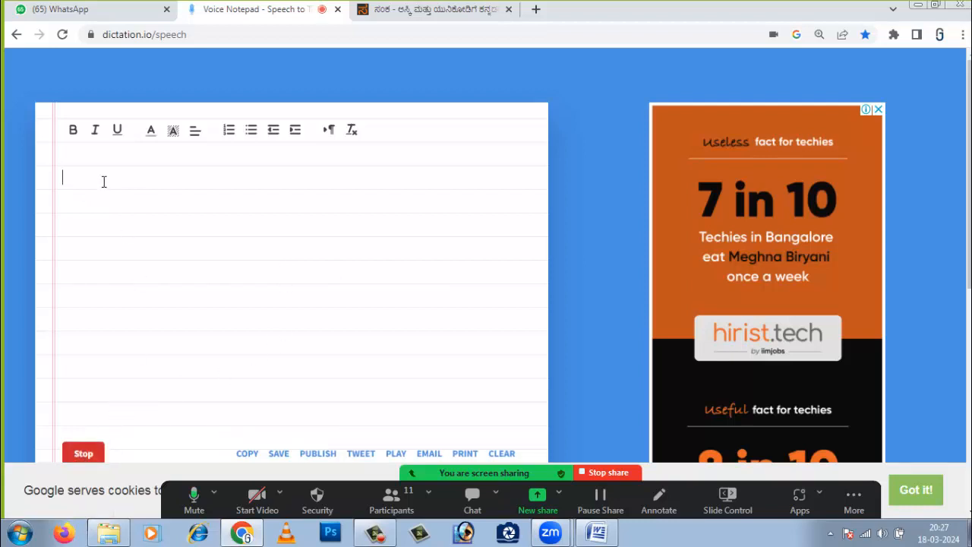
{"action": "key", "text": "ctrl+a"}
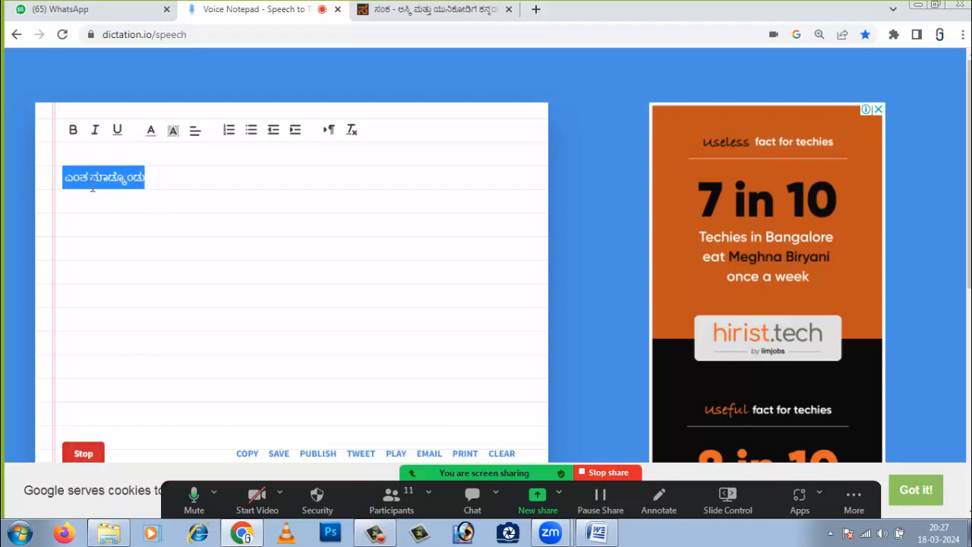
{"action": "key", "text": "BackSpace"}
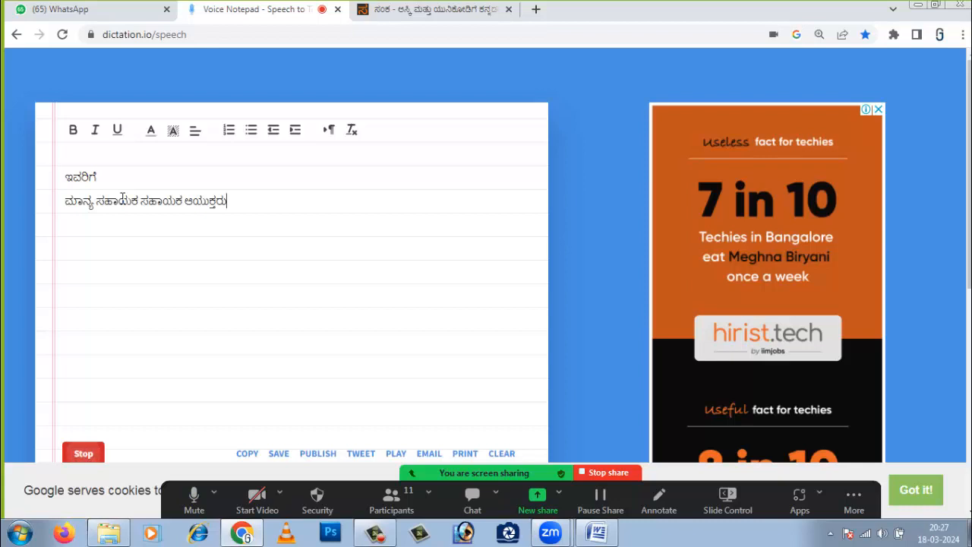
{"action": "left_click_drag", "start_coordinate": [140, 201], "coordinate": [186, 200]}
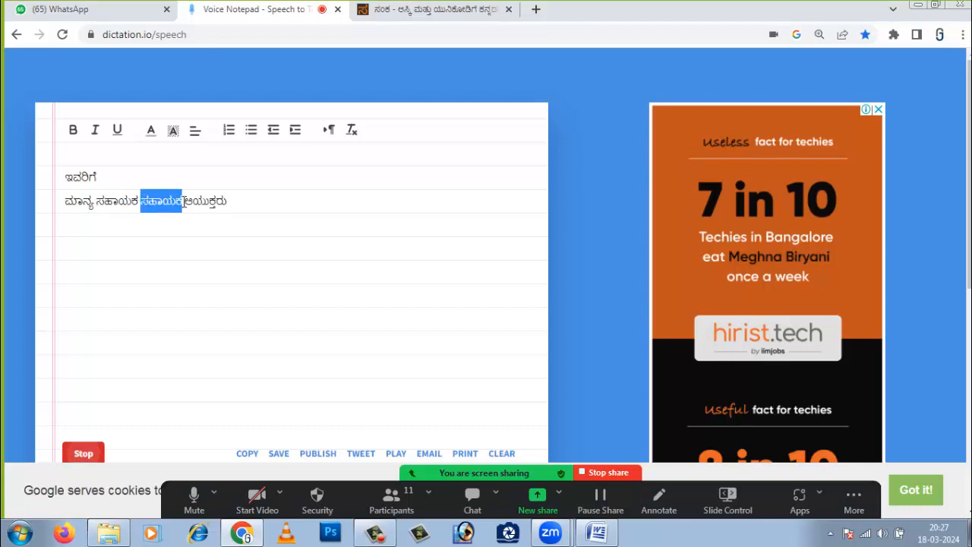
{"action": "key", "text": "BackSpace"}
Dictate ಧಾರವಾಡ ಇವರಿಗೆ on a third line, insert ಸಾರ್ವಜನಿಕ ಶಿಕ್ಷಣ ಇಲಾಖೆ as its own line above it, and stop dictation
{"action": "left_click", "coordinate": [194, 202]}
{"action": "key", "text": "Return"}
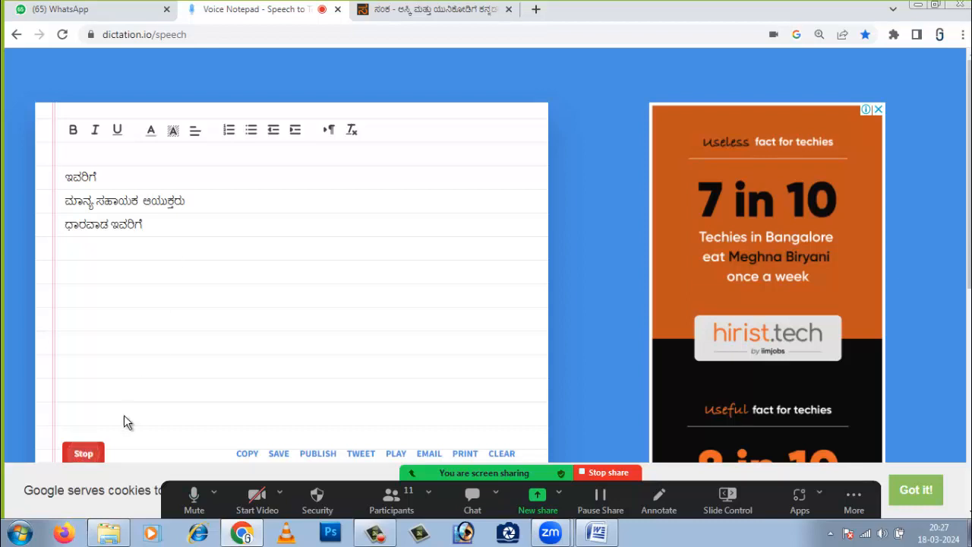
{"action": "left_click", "coordinate": [202, 202]}
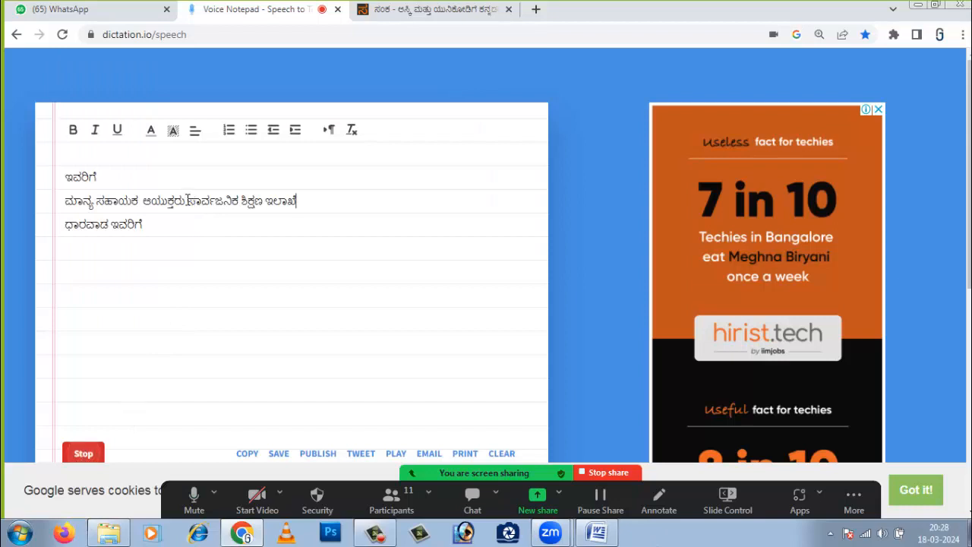
{"action": "left_click", "coordinate": [188, 201]}
{"action": "key", "text": "Return"}
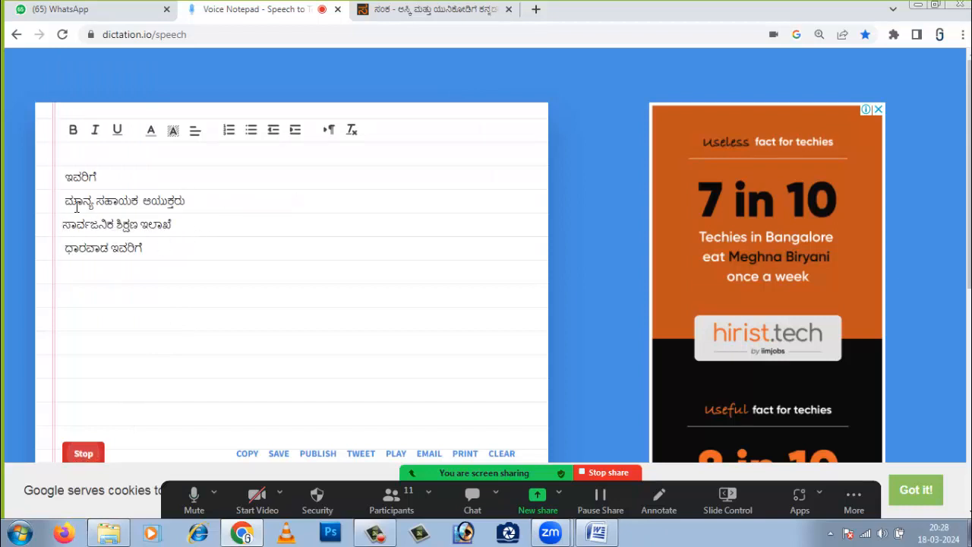
{"action": "left_click", "coordinate": [84, 453]}
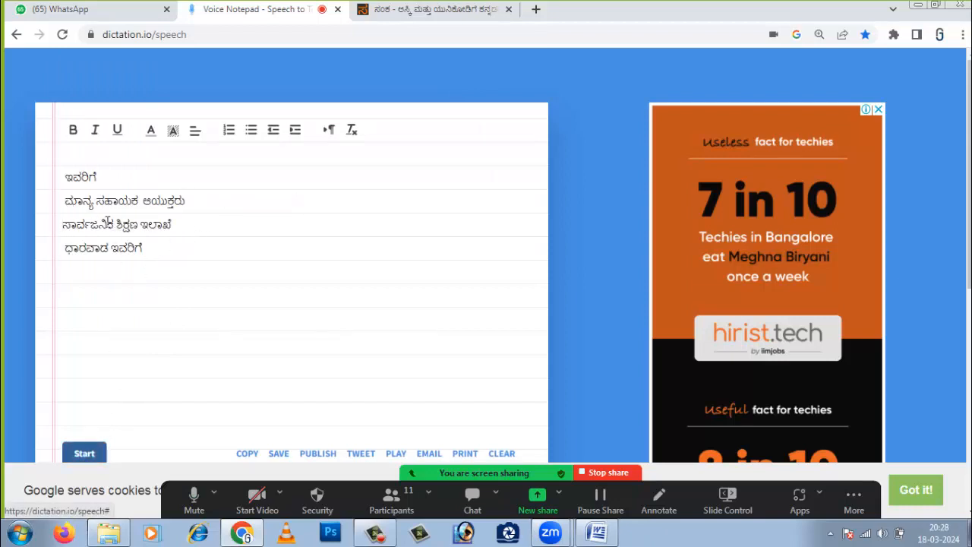
Remove the leading space from the ಧಾರವಾಡ line and replace its word ಇವರಿಗೆ with a comma
{"action": "left_click", "coordinate": [68, 254]}
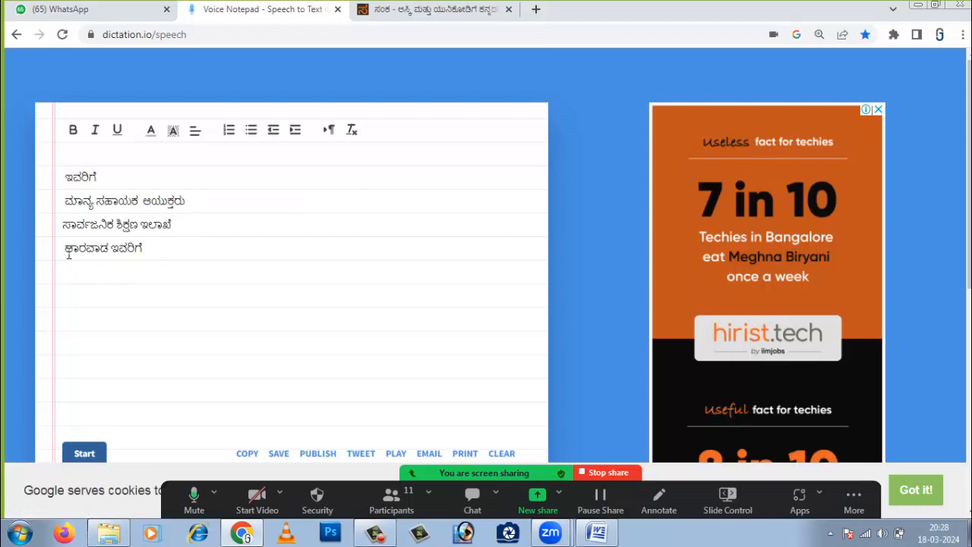
{"action": "key", "text": "BackSpace"}
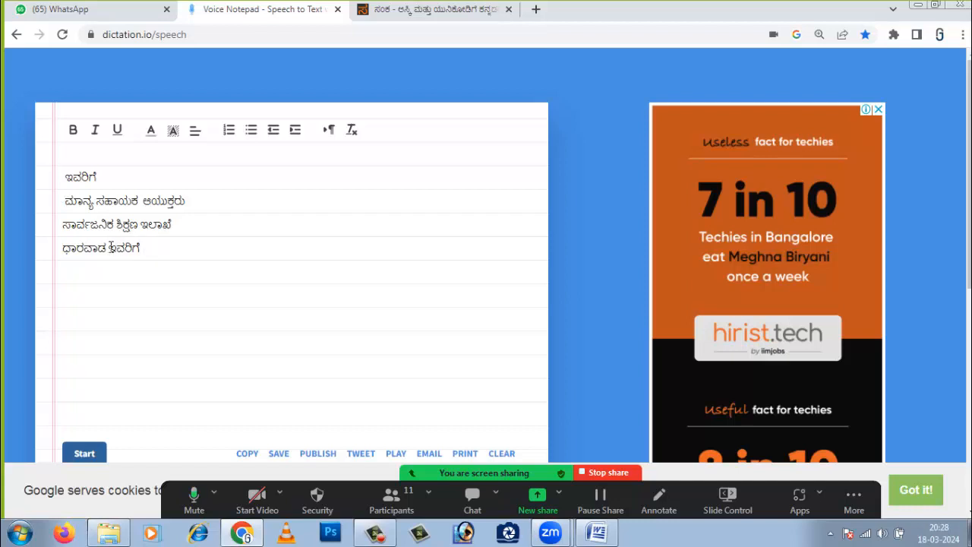
{"action": "left_click_drag", "start_coordinate": [111, 248], "coordinate": [162, 249]}
{"action": "key", "text": "BackSpace"}
{"action": "type", "text": ","}
Dictate the salutation ಮಾನ್ಯರೇ on a new line below ಧಾರವಾಡ, and stop dictation
{"action": "left_click", "coordinate": [122, 285]}
{"action": "left_click", "coordinate": [121, 275]}
{"action": "scroll", "coordinate": [99, 415], "scroll_direction": "down", "scroll_amount": 2}
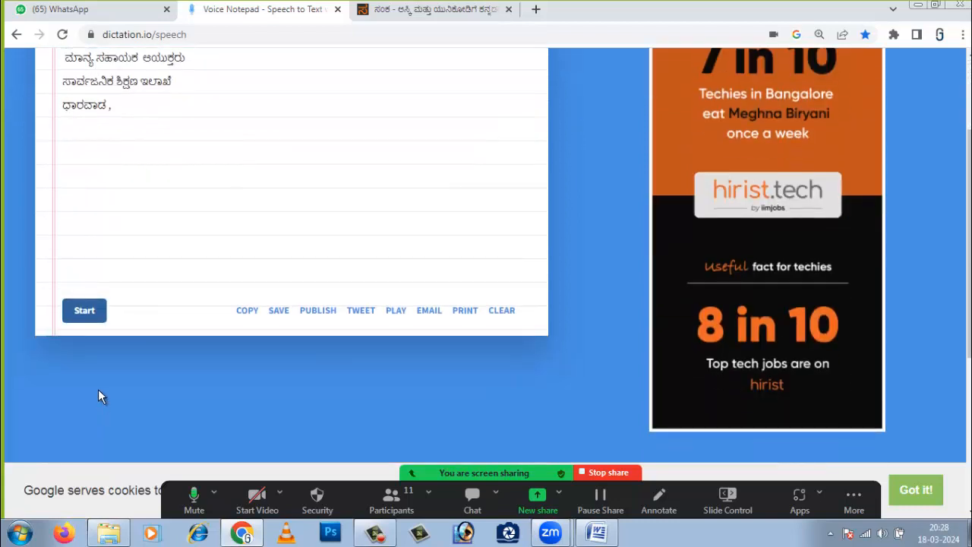
{"action": "left_click", "coordinate": [83, 310]}
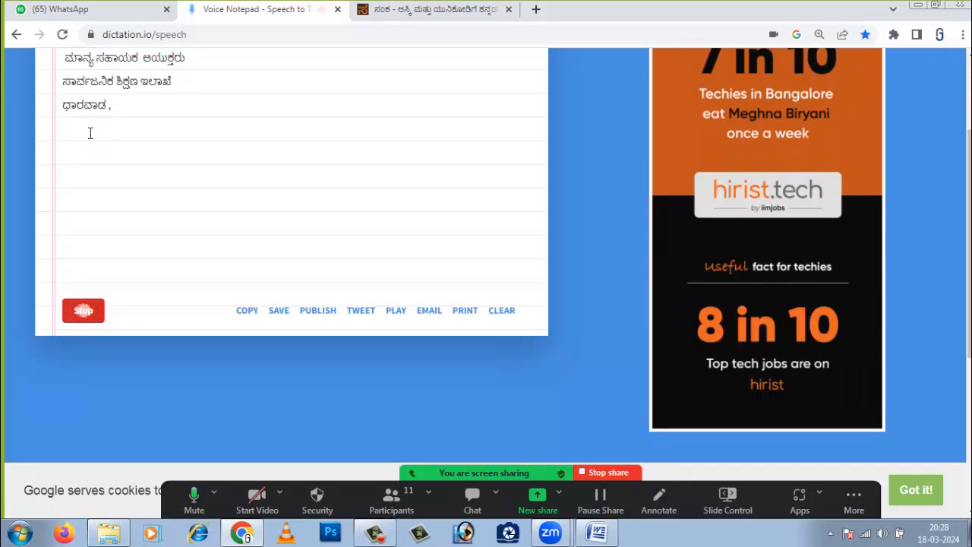
{"action": "double_click", "coordinate": [55, 134]}
{"action": "left_click", "coordinate": [97, 309]}
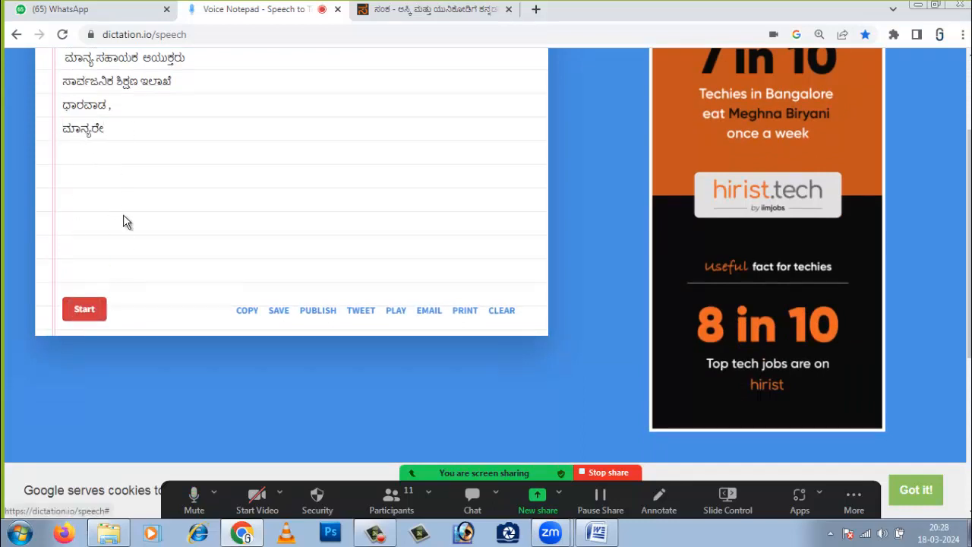
{"action": "left_click", "coordinate": [117, 127]}
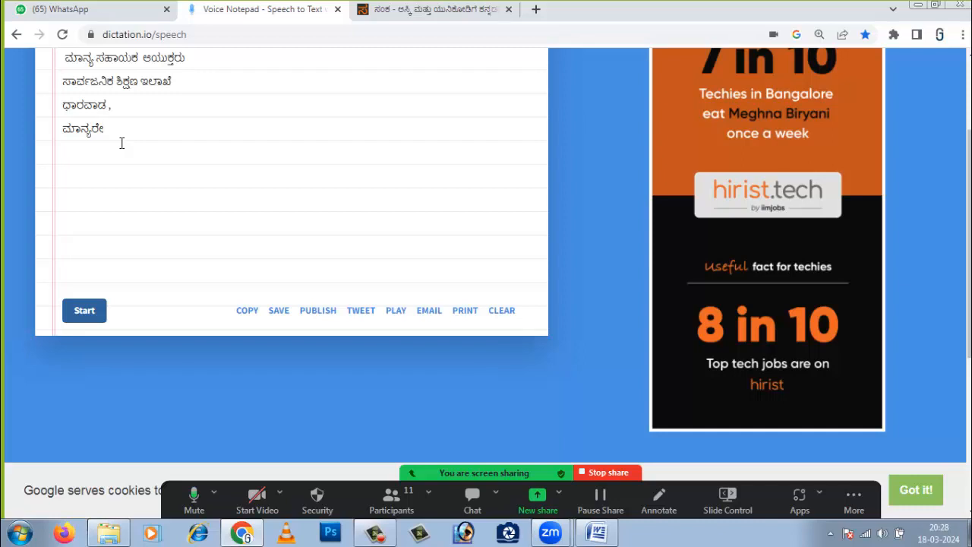
Add a comma after the salutation ಮಾನ್ಯರೇ and dictate the label ವಿಷಯ on the line below, followed by ":-"
{"action": "type", "text": ","}
{"action": "left_click", "coordinate": [91, 304]}
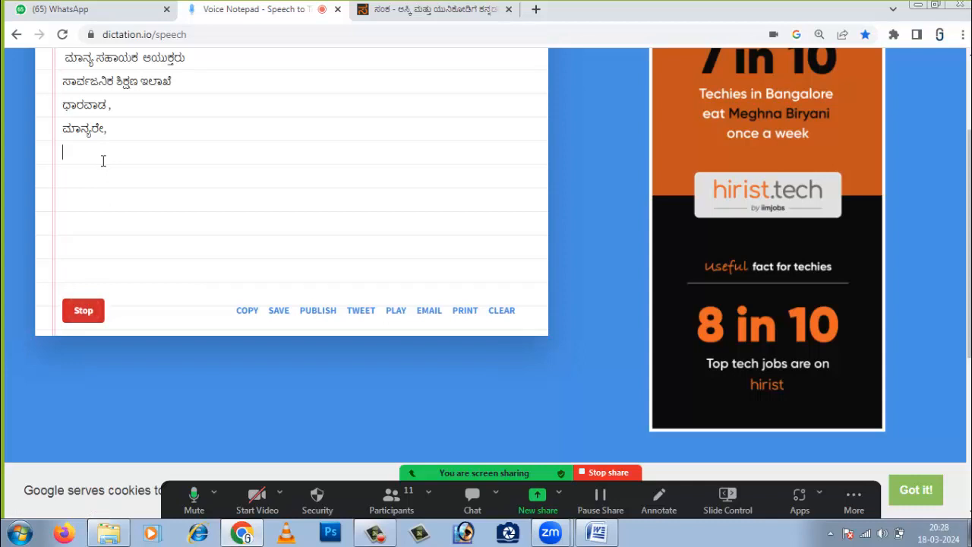
{"action": "left_click", "coordinate": [93, 304]}
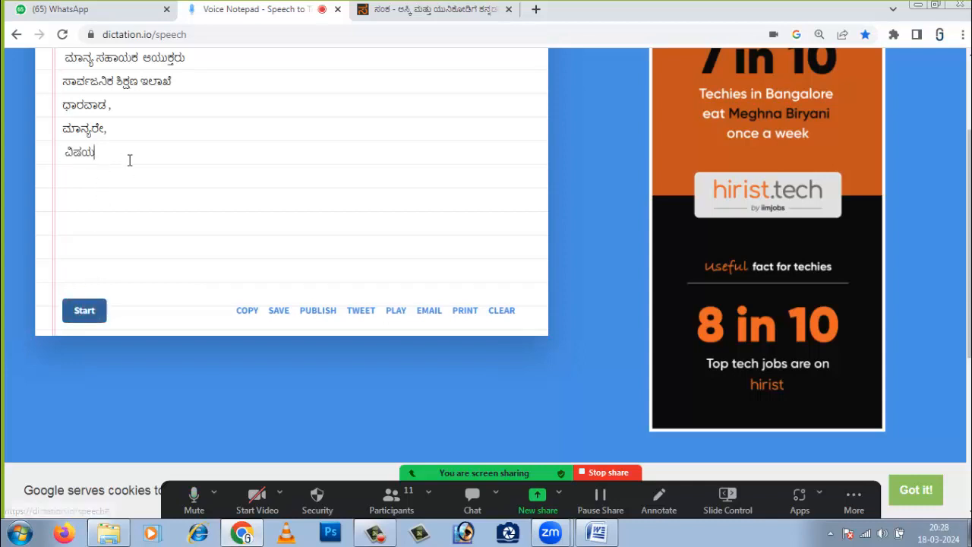
{"action": "type", "text": ":-"}
Dictate the subject as 2024 ನೇ ಸಾಲಿನ ಹೆಚ್ಚುವರಿ ಶಿಕ್ಷಕರನ್ನು ವರ್ಗಾವಣೆ ಮಾಡುವ ಕುರಿತು, deleting the two misheard attempts, and stop dictation
{"action": "left_click", "coordinate": [96, 318]}
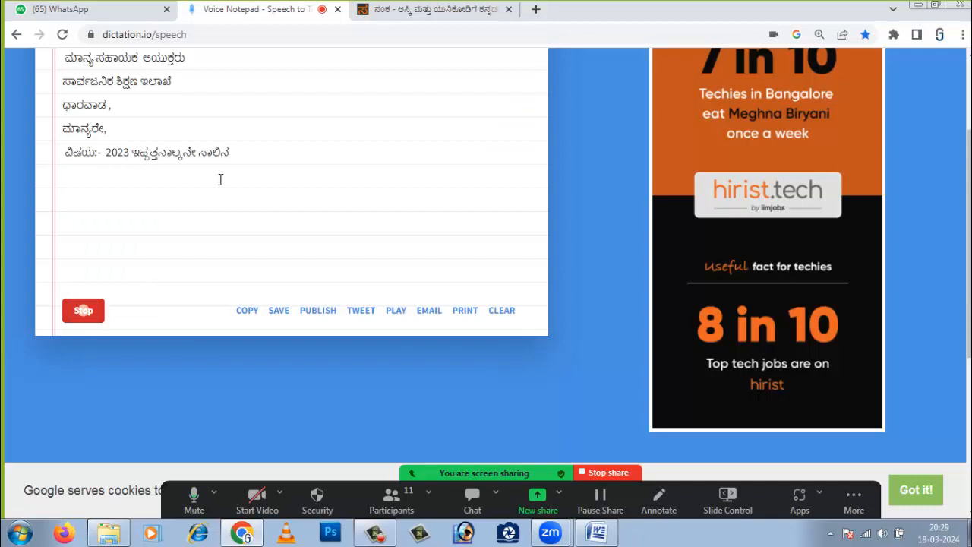
{"action": "left_click_drag", "start_coordinate": [104, 153], "coordinate": [260, 153]}
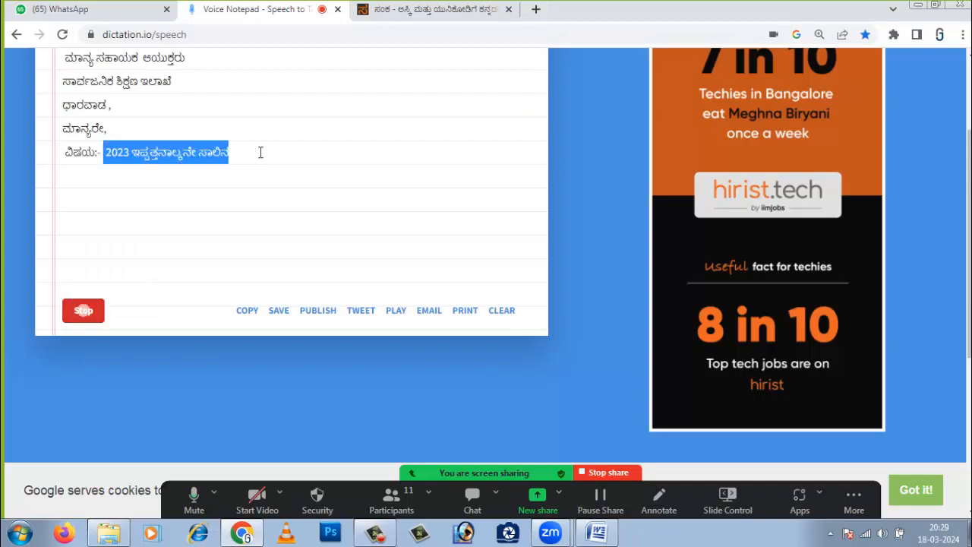
{"action": "key", "text": "BackSpace"}
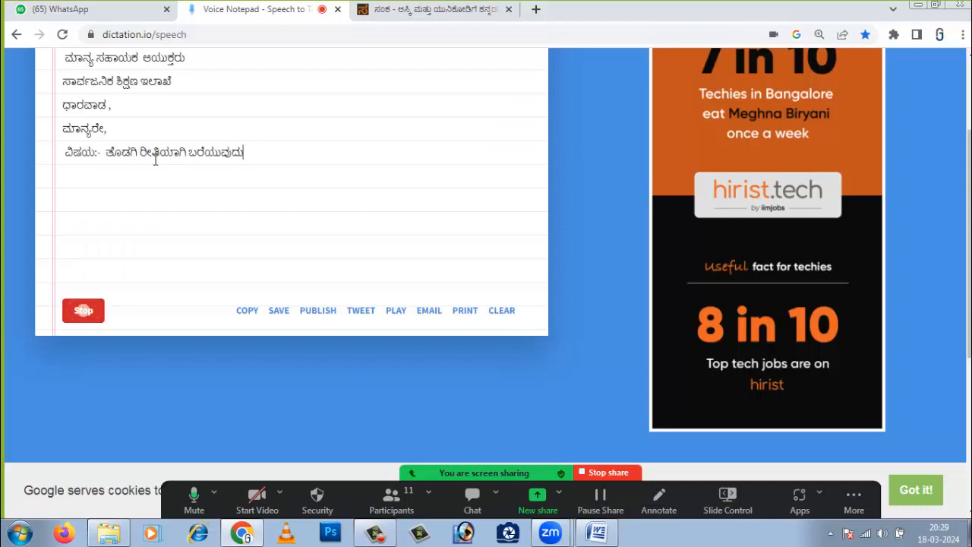
{"action": "left_click_drag", "start_coordinate": [107, 153], "coordinate": [382, 156]}
{"action": "key", "text": "BackSpace"}
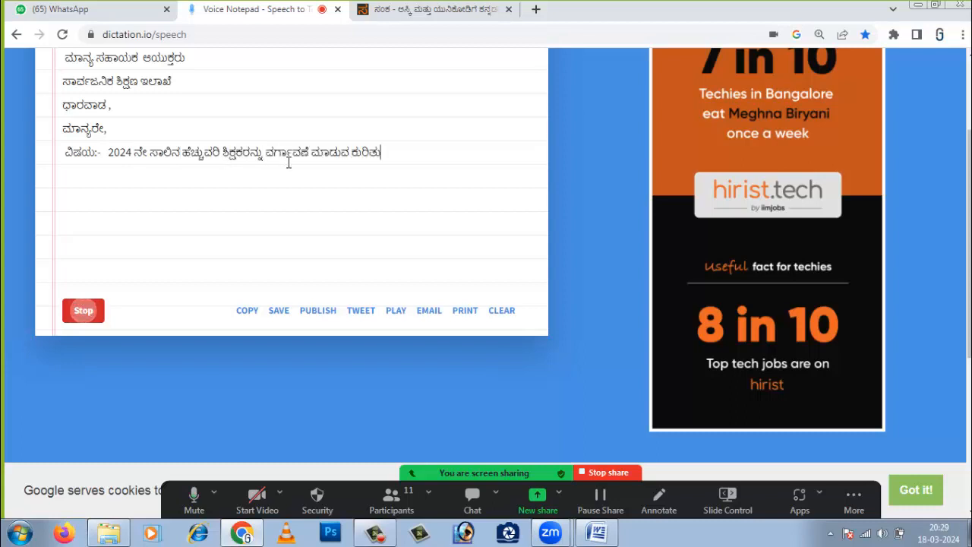
{"action": "left_click", "coordinate": [96, 312]}
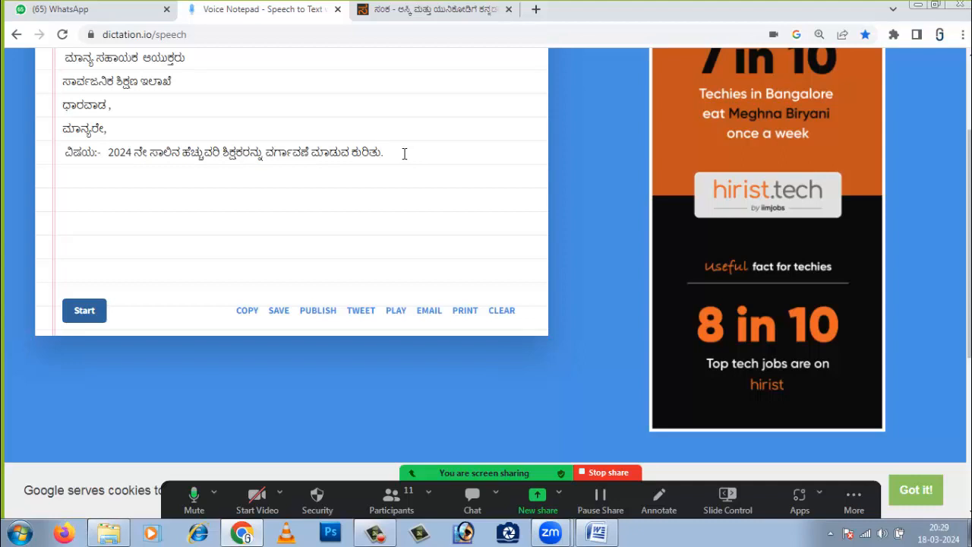
Start a new line below the subject and dismiss the meeting time notice
{"action": "key", "text": "Return"}
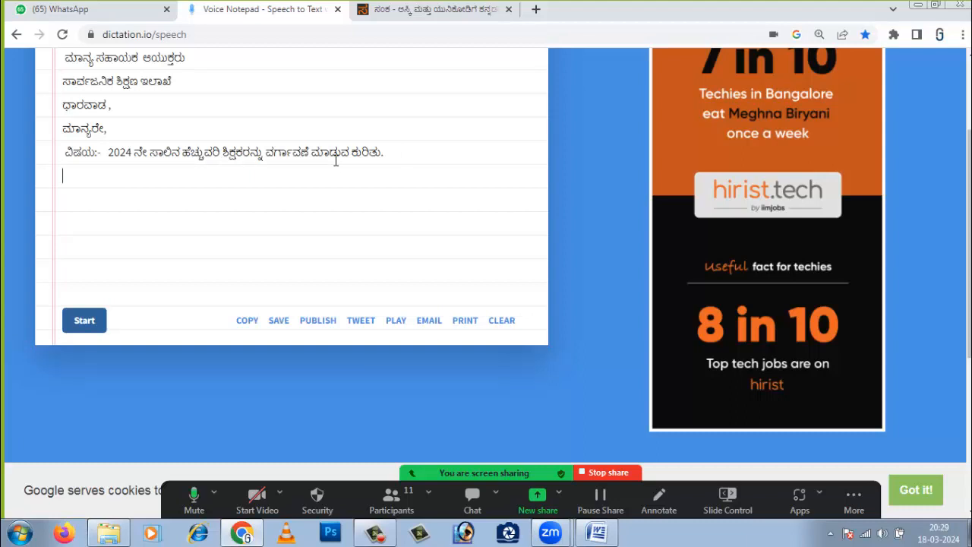
{"action": "left_click", "coordinate": [405, 152]}
{"action": "key", "text": "Return"}
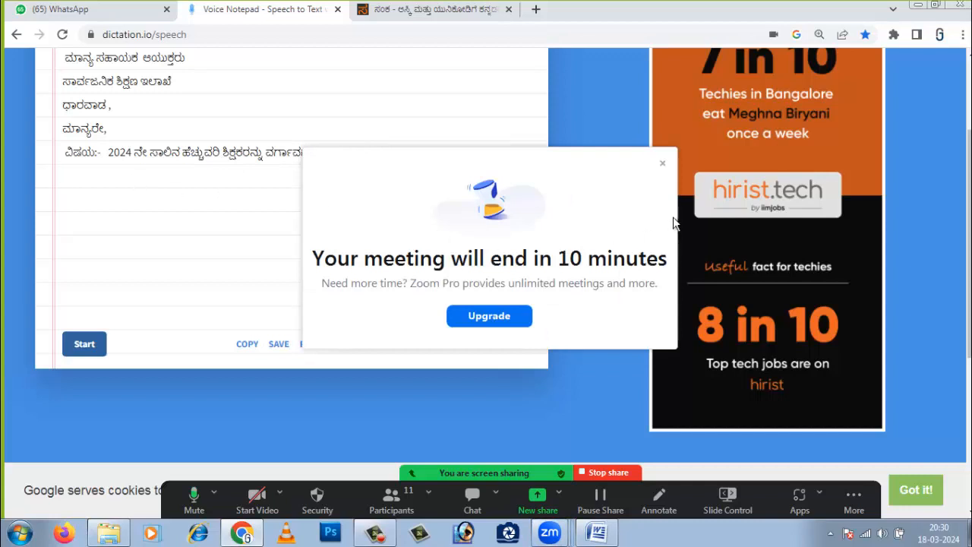
{"action": "left_click", "coordinate": [662, 163]}
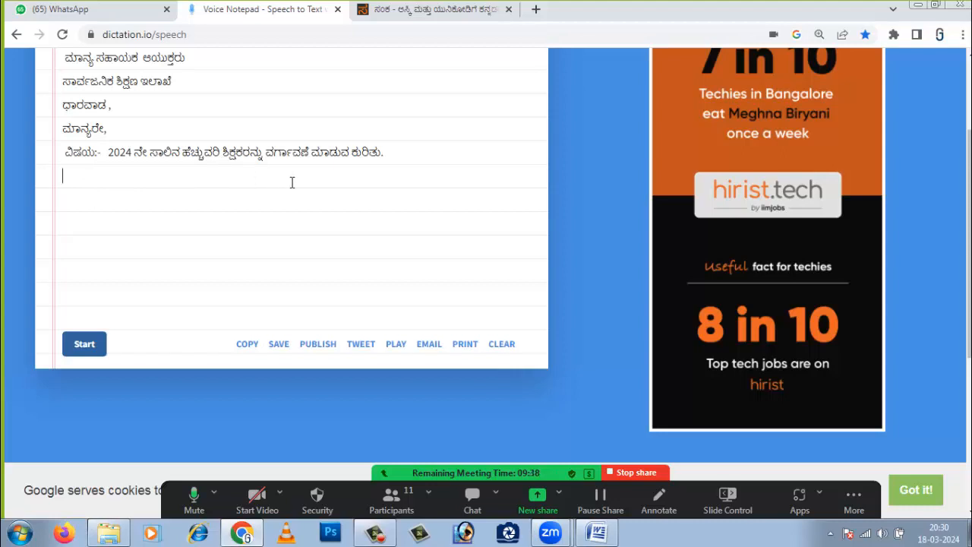
Dictate the reference line ಉಲ್ಲೇಖ :- ಮಾನ್ಯ ಜಿಲ್ಲಾಧಿಕಾರಿಗಳ ವಿಜಯಪುರ ಇವರ ಕಾರ್ಯಾಲಯ ಪತ್ರ ಸಂಖ್ಯೆ:, deleting the extra word ಒಂದು, and stop dictation
{"action": "left_click", "coordinate": [84, 348]}
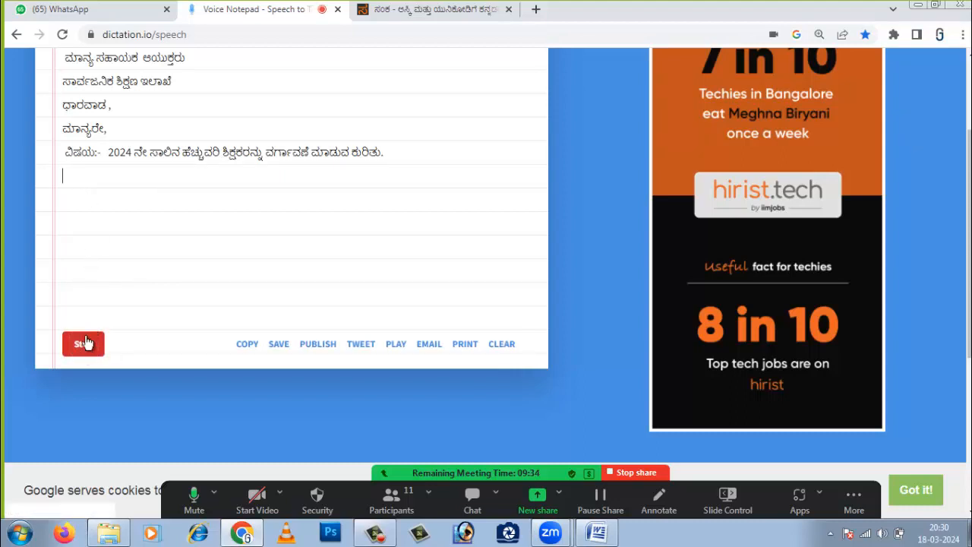
{"action": "left_click", "coordinate": [85, 346]}
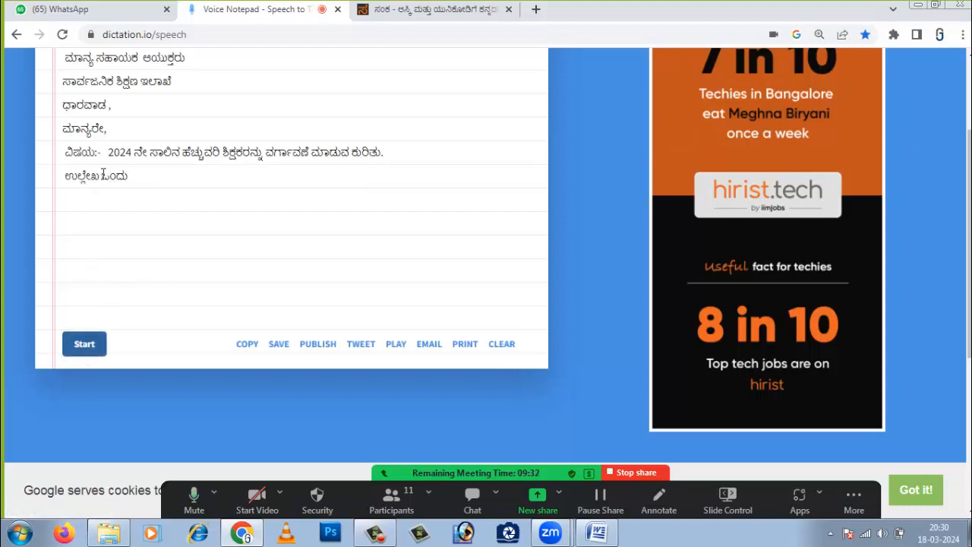
{"action": "double_click", "coordinate": [115, 176]}
{"action": "key", "text": "BackSpace"}
{"action": "left_click", "coordinate": [91, 343]}
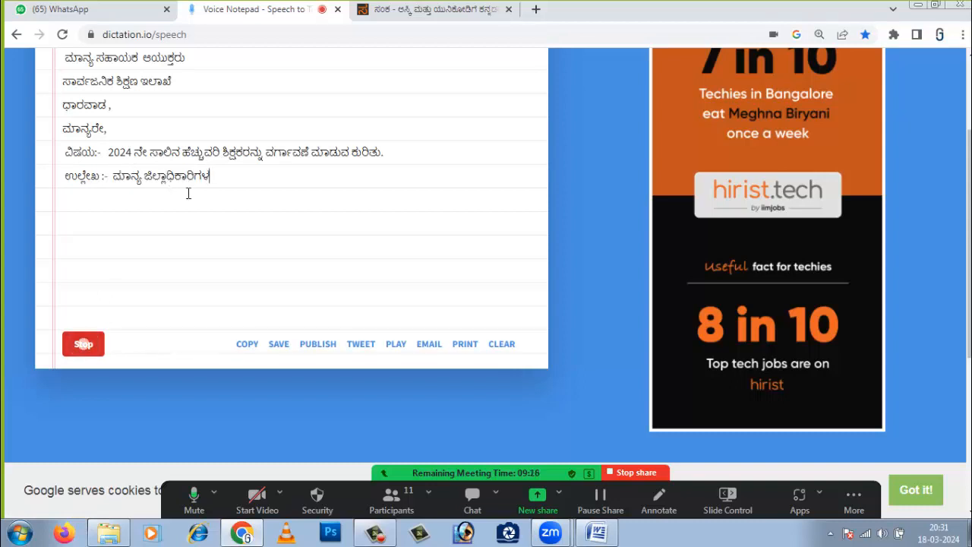
{"action": "left_click", "coordinate": [90, 348]}
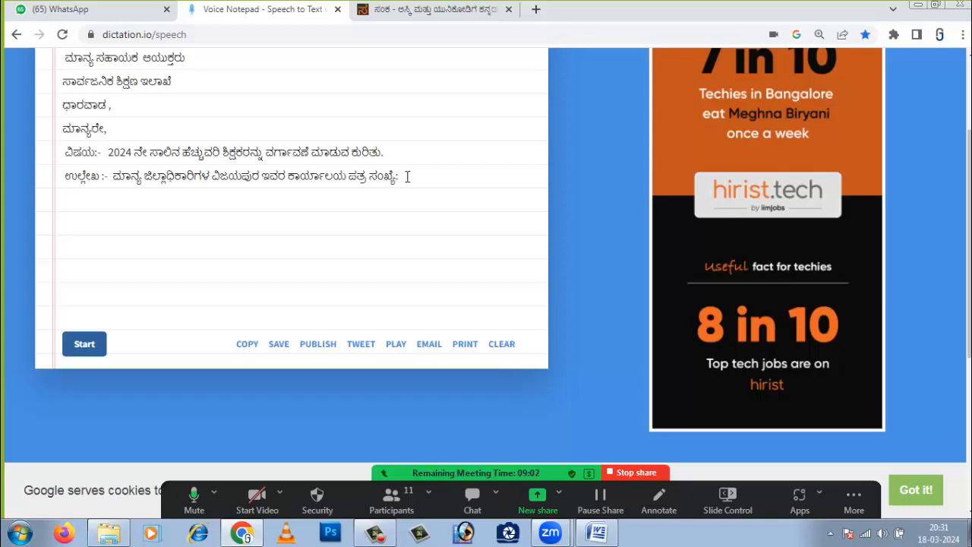
Switch to the Word letter to examine its ಪತ್ರ ಸಂಖ್ಯೆ line, and return to the dictation page
{"action": "scroll", "coordinate": [407, 176], "scroll_direction": "up", "scroll_amount": 2}
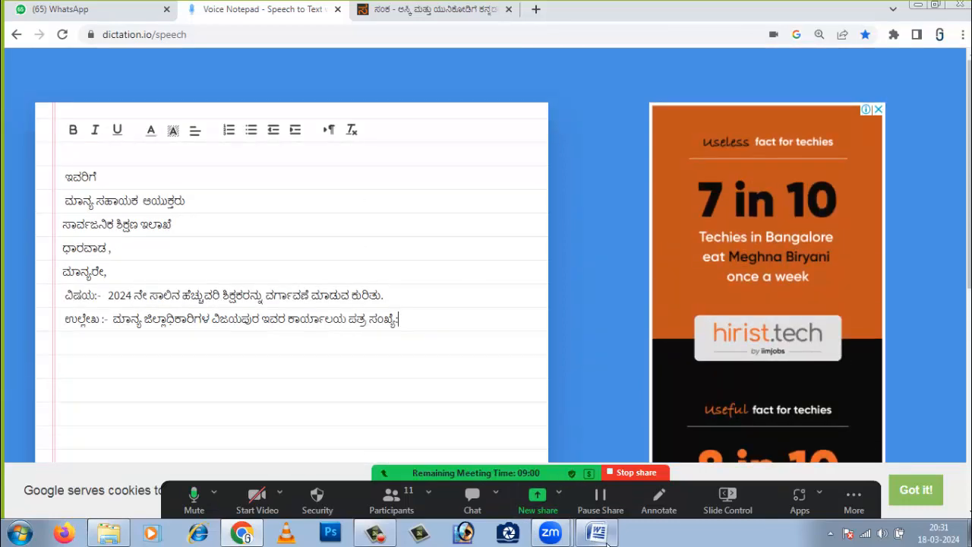
{"action": "left_click", "coordinate": [597, 532]}
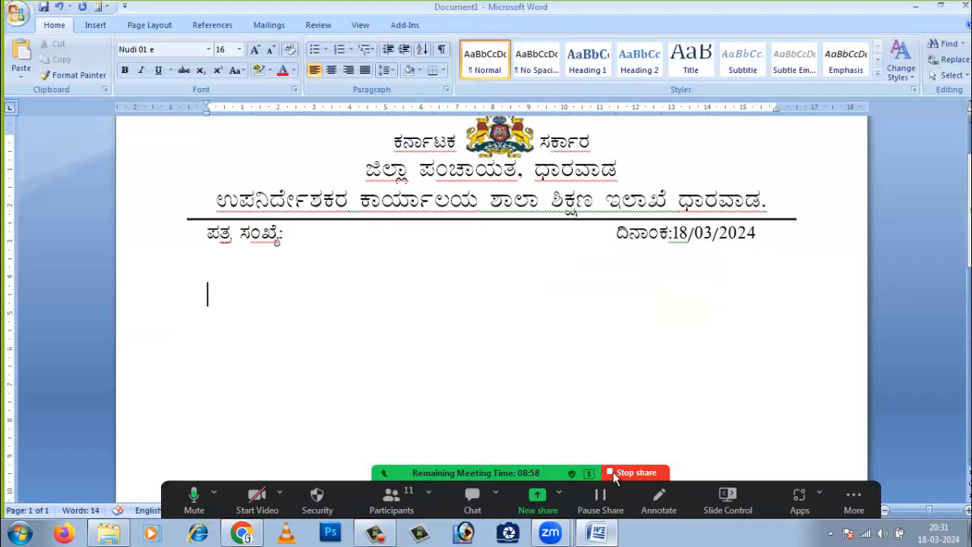
{"action": "left_click", "coordinate": [290, 238]}
{"action": "left_click", "coordinate": [596, 535]}
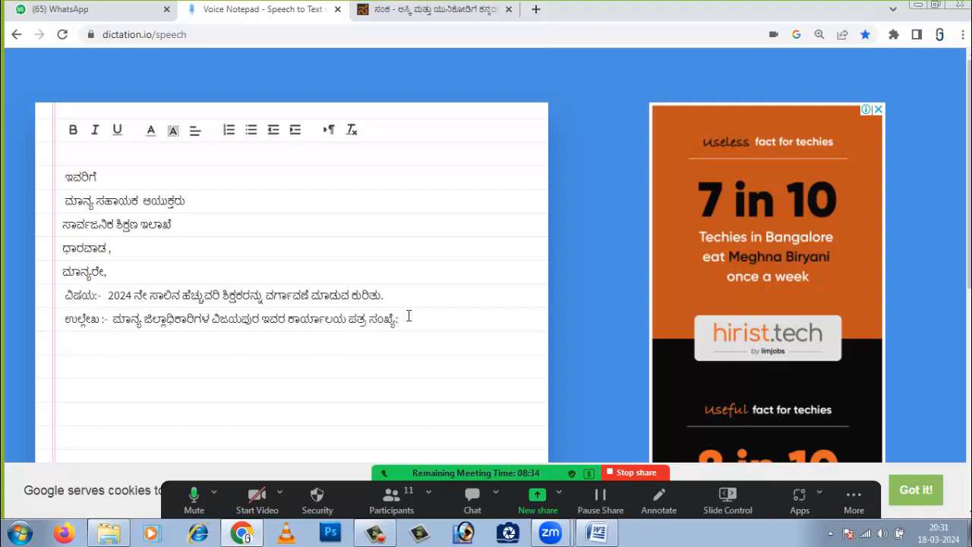
Dictate ಕಂದಾಯ ನಿರೀಕ್ಷಕರ ಧಾರವಾಡ ಇವರ ಪತ್ರ ಸಂಖ್ಯೆ ಪತ್ರ ಸಂಖ್ಯೆ as a second reference line, stop dictation, and end it with a colon
{"action": "scroll", "coordinate": [290, 395], "scroll_direction": "down", "scroll_amount": 1}
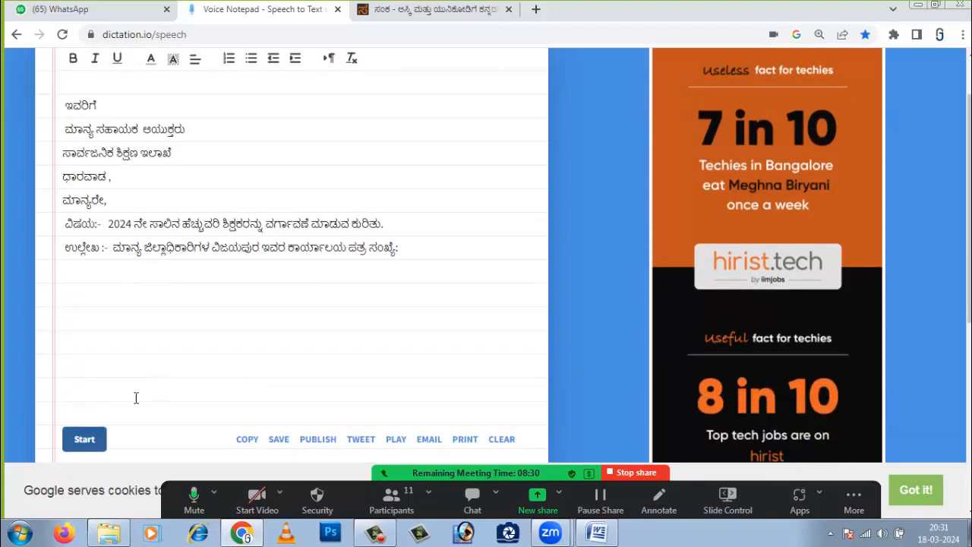
{"action": "left_click", "coordinate": [86, 440]}
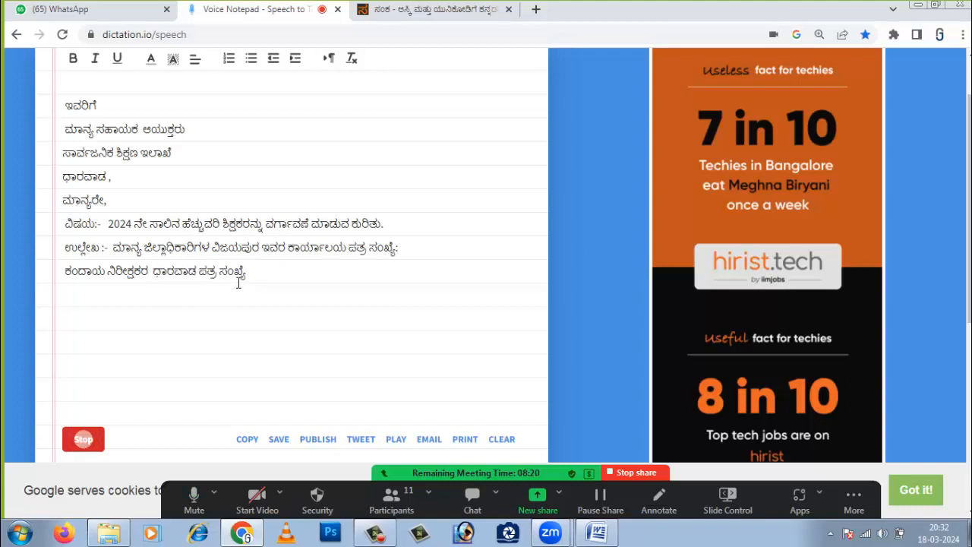
{"action": "left_click", "coordinate": [103, 443]}
{"action": "left_click", "coordinate": [346, 277]}
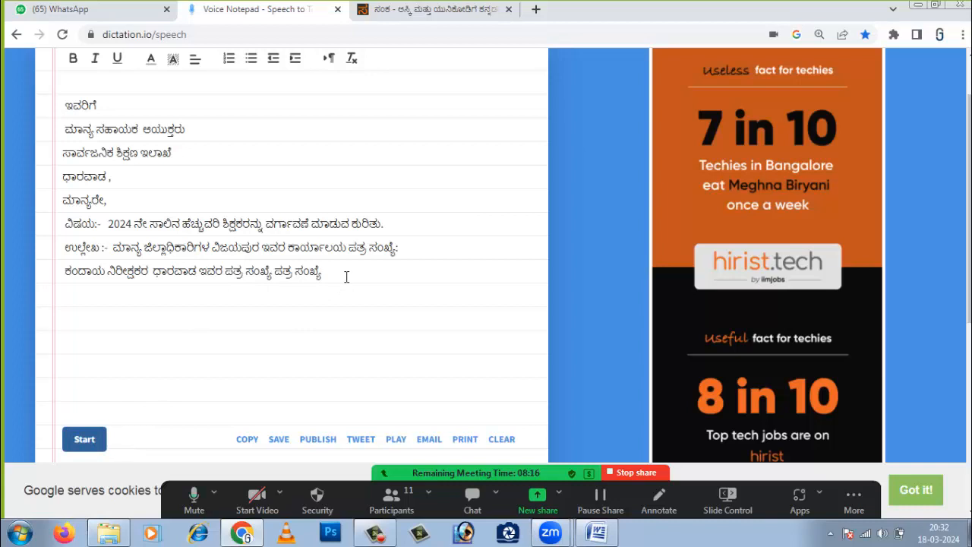
{"action": "type", "text": ":"}
{"action": "left_click", "coordinate": [66, 272]}
{"action": "left_click", "coordinate": [392, 279]}
Dictate the body as ಮೇಲ್ಕಂಡ ವಿಷಯಕ್ಕೆ ಸಂಬಂಧಿಸಿದಂತೆ ನಮ್ಮ ಊರಿನಲ್ಲಿ ಕುಡಿಯುವ ನೀರಿನ ಆ ತೊಂದರೆ ಬಹಳಷ್ಟು ಆಗಿರುವುದರಿಂದ ನಮ್ಮ ಊರಿಗೆ ನೀರಿನ ಕೊರತೆಯನ್ನು ಸಂಪೂರ್ಣವಾಗಿ, deleting the misheard ending
{"action": "key", "text": "Return"}
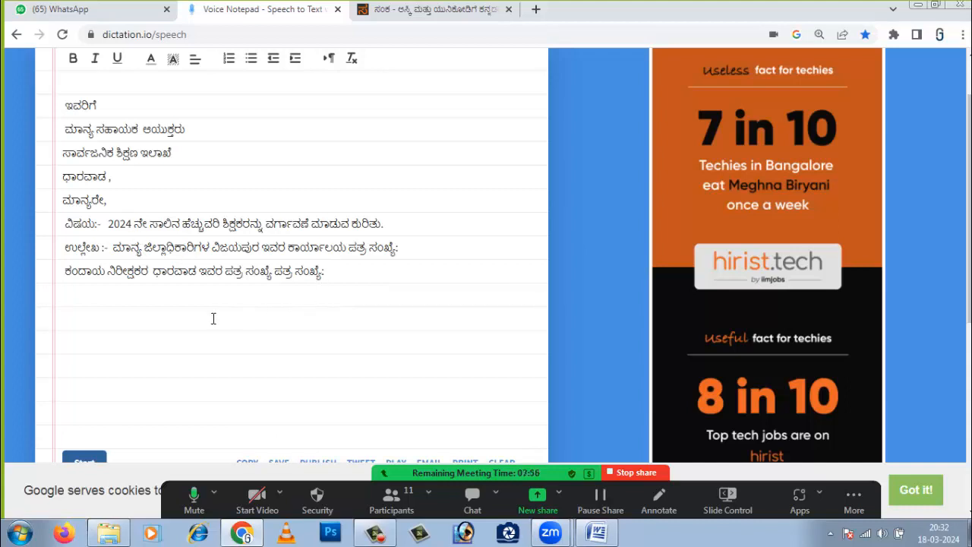
{"action": "scroll", "coordinate": [110, 430], "scroll_direction": "down", "scroll_amount": 1}
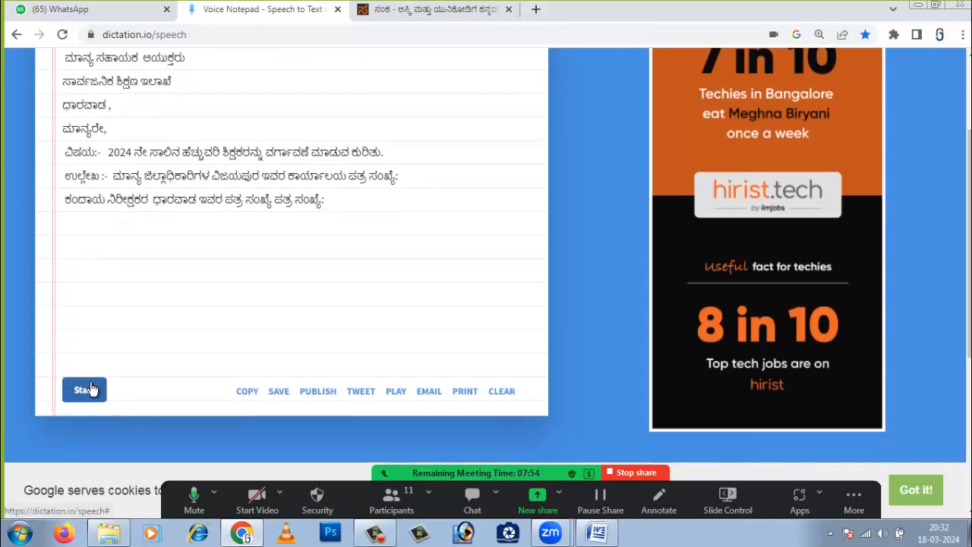
{"action": "left_click", "coordinate": [90, 389]}
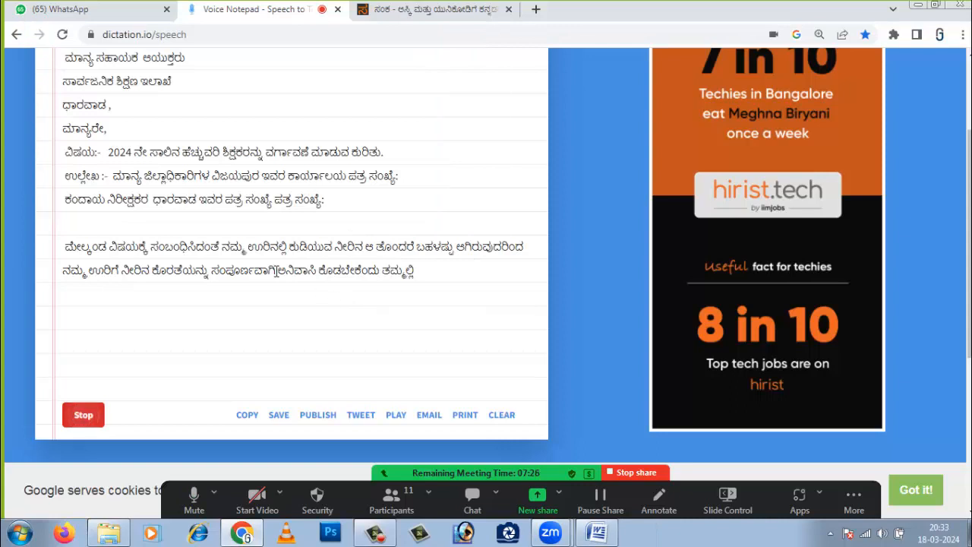
{"action": "left_click_drag", "start_coordinate": [278, 271], "coordinate": [439, 271]}
{"action": "key", "text": "BackSpace"}
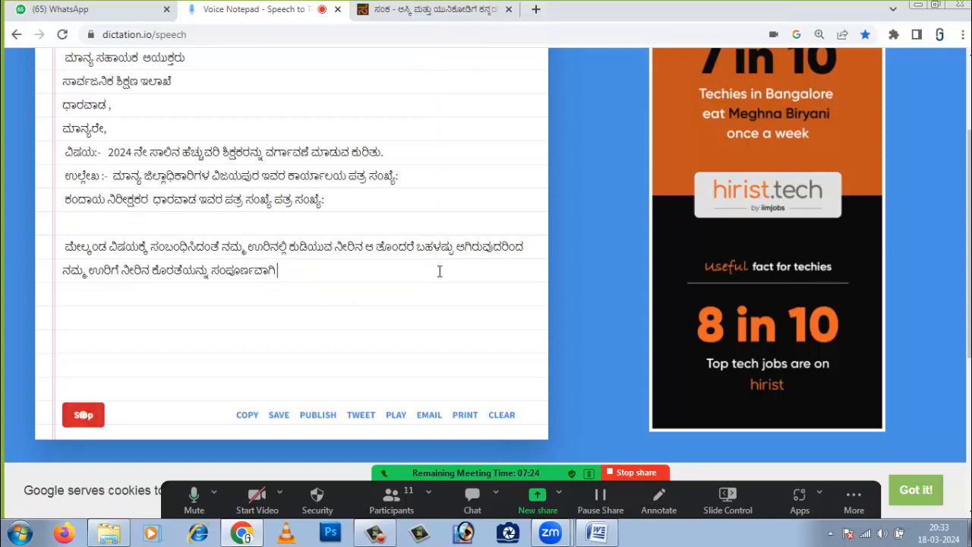
{"action": "left_click", "coordinate": [99, 421]}
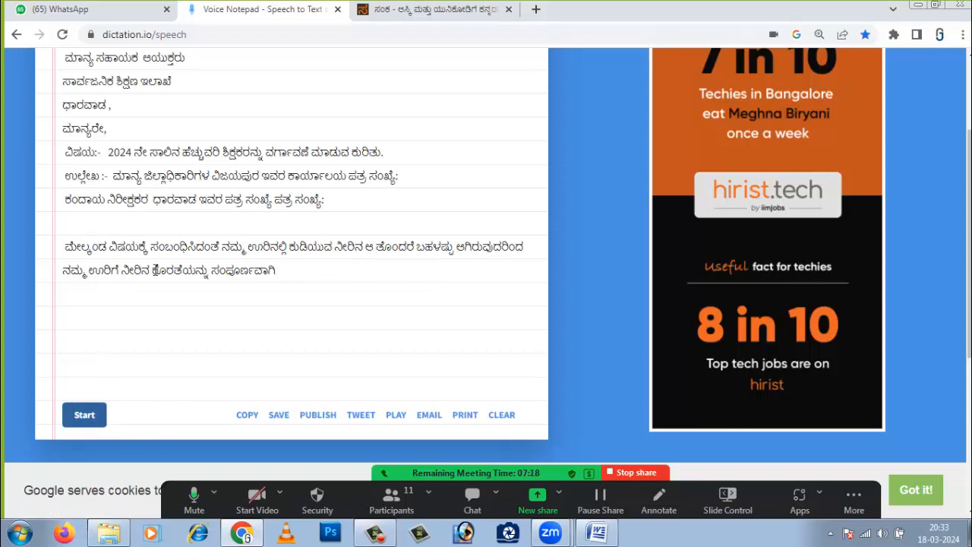
Try continuing the body's second line by dictating ಪೂರ್ಣವಾಗಿ ಕುಡಿಯುವ ನೀರಿನ ಒದಗಿಸುವ ಕುರಿತು, and stop dictation
{"action": "left_click", "coordinate": [84, 414]}
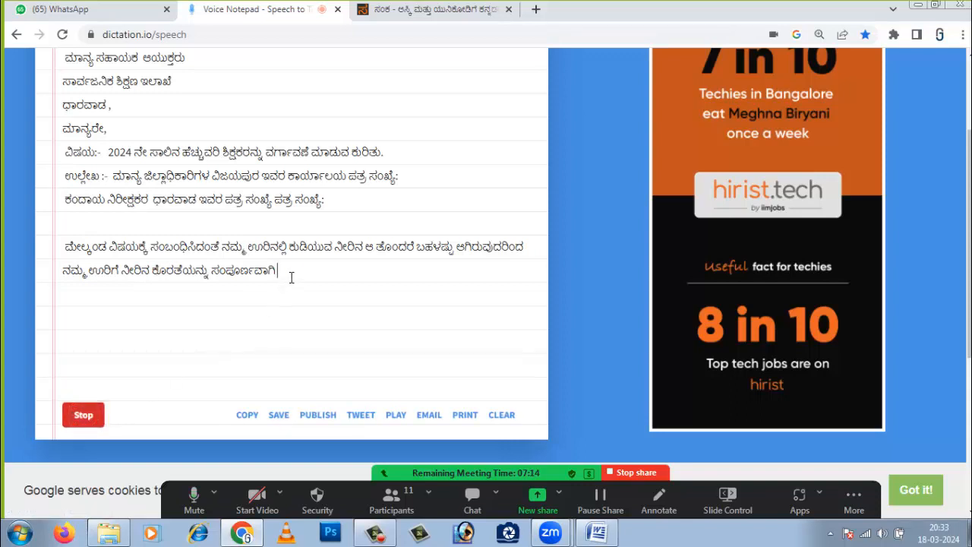
{"action": "left_click", "coordinate": [83, 415]}
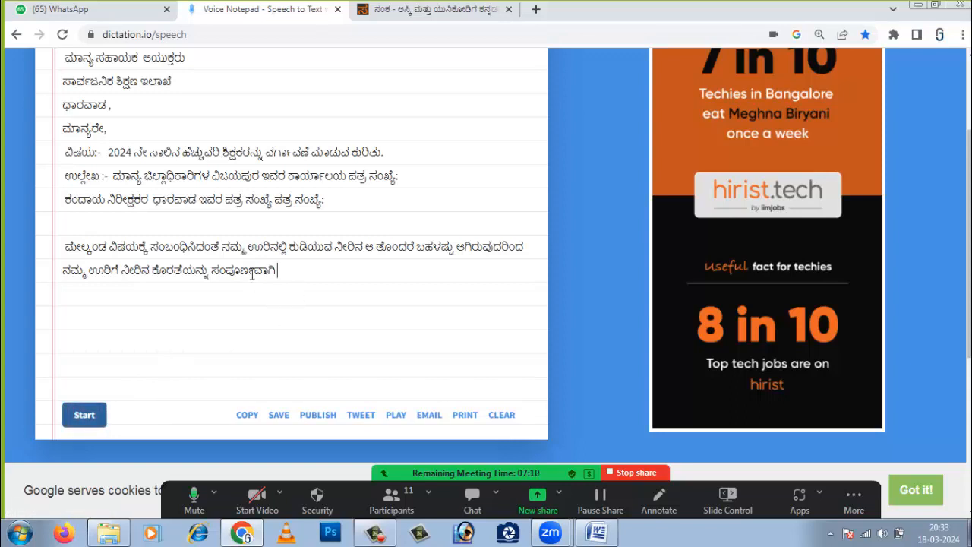
{"action": "left_click", "coordinate": [83, 415]}
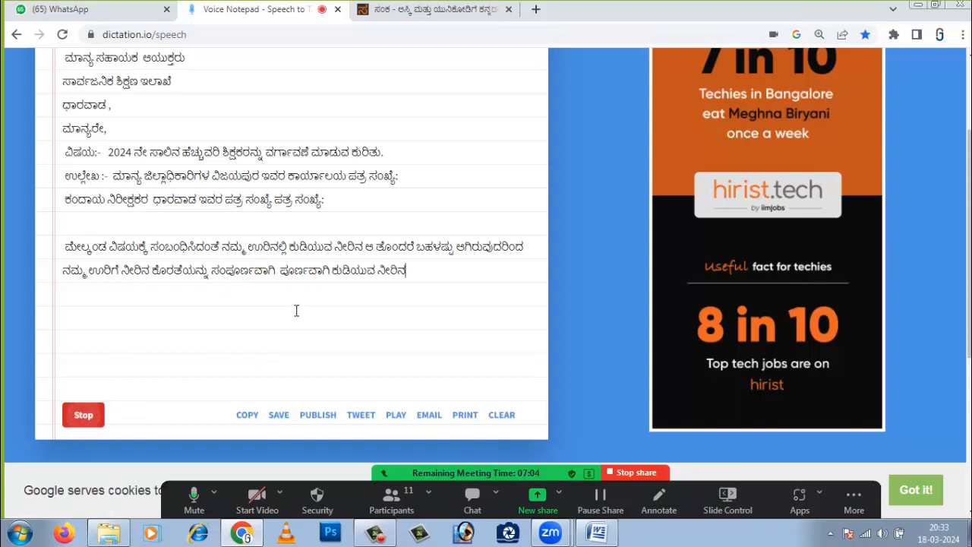
{"action": "left_click", "coordinate": [84, 416]}
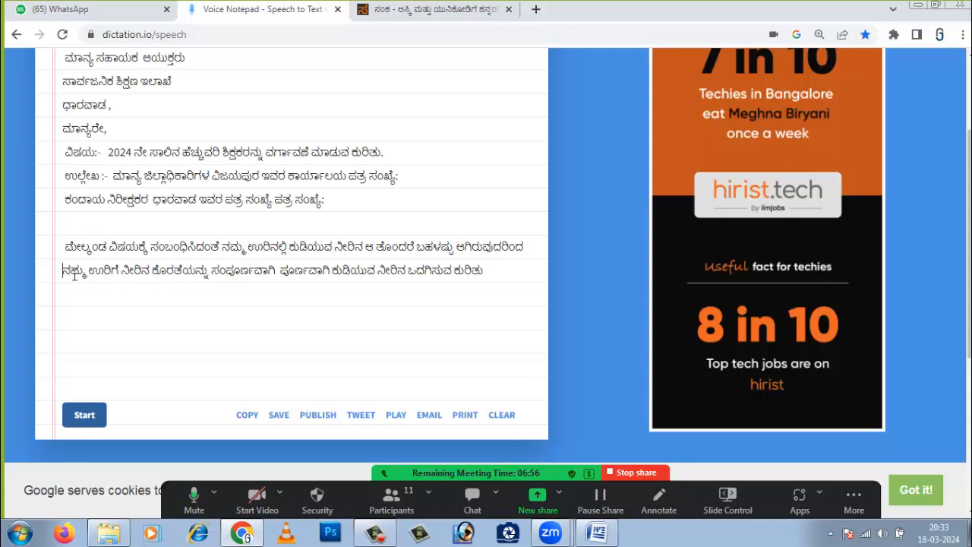
Replace the body's second line by dictating ಜೊತೆಗೆ ದನ ಕರುಗಳಿಗೂ ನೀರಿನ ಅಭಾವ ತುಂಬಾ ಜಾಸ್ತಿ ಆಗಿರೋದ್ರಿಂದ ದಯವಿಟ್ಟು ತಾವುಗಳು ನಮ್ಮ ಊರಿಗೆ ನೀರಿನ ಸೌಲಭ್ಯ ಒದಗಿಸುವ ಕುರಿತು ತಮ್ಮಲ್ಲಿ ಕಳಕಳಿಯಿಂದ ಮನವಿ ಮಾಡಿಕೊಳ್ಳುತ್ತೇವೆ ಧನ್ಯವಾದಗಳು
{"action": "left_click_drag", "start_coordinate": [66, 275], "coordinate": [539, 282]}
{"action": "key", "text": "BackSpace"}
{"action": "left_click", "coordinate": [73, 400]}
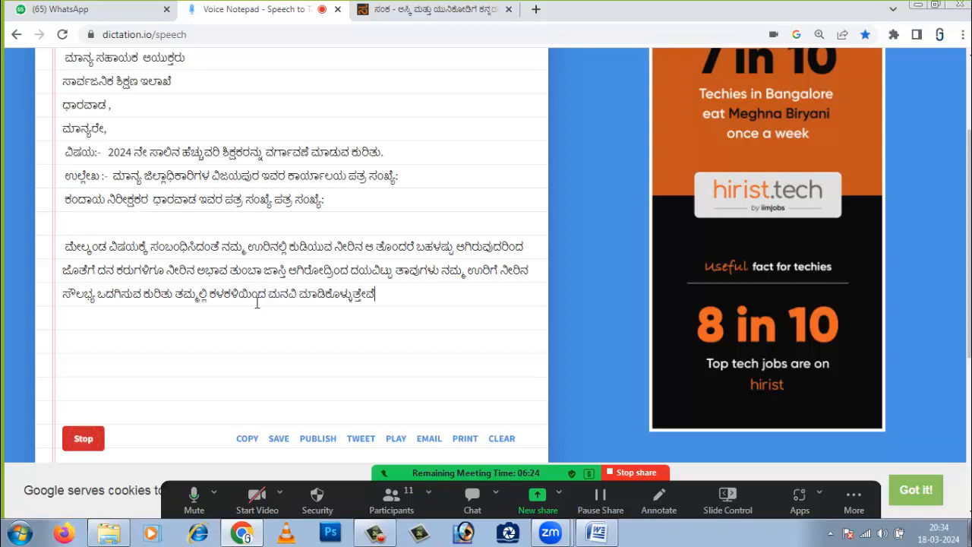
{"action": "left_click", "coordinate": [89, 443]}
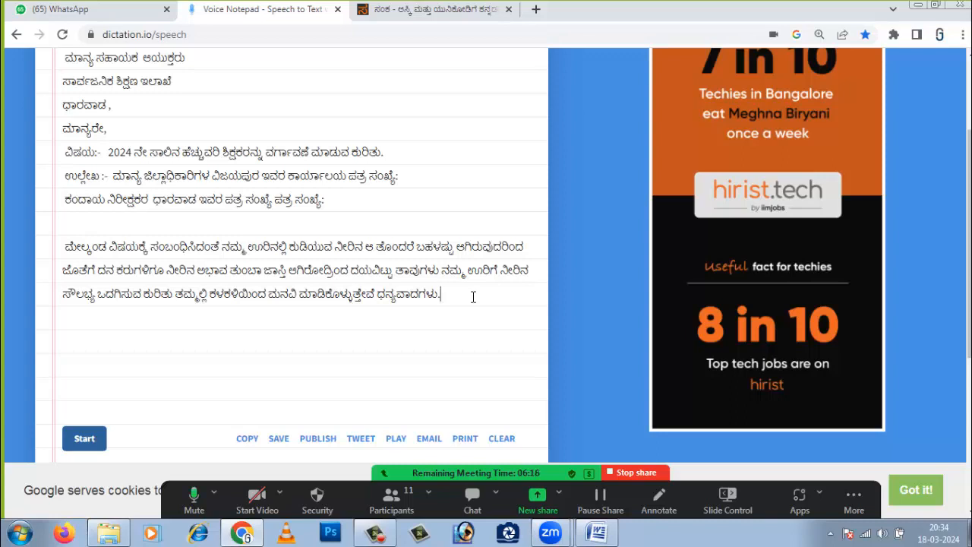
Dictate ಸ್ಥಳ on a new line below the body paragraph, stop dictation, and delete the word
{"action": "key", "text": "Return"}
{"action": "scroll", "coordinate": [472, 297], "scroll_direction": "down", "scroll_amount": 2}
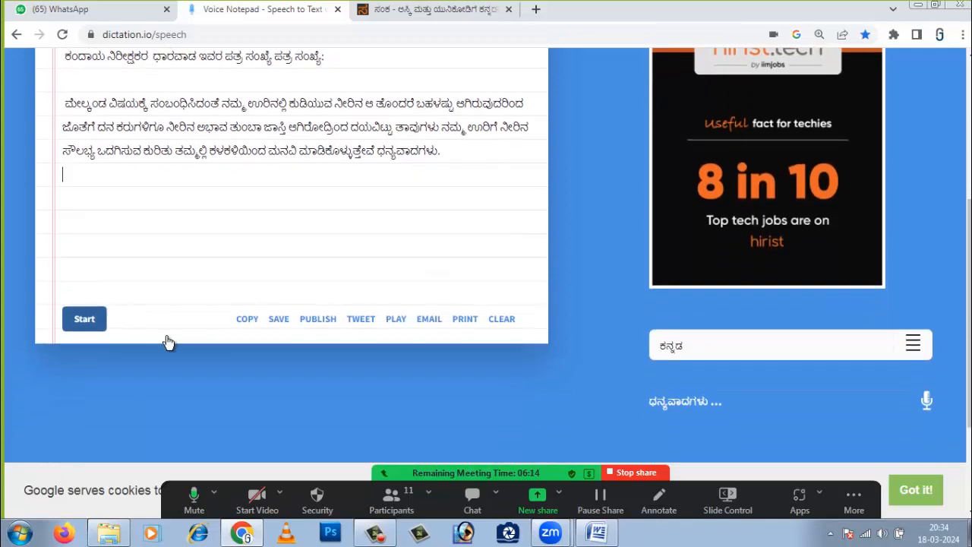
{"action": "left_click", "coordinate": [85, 319]}
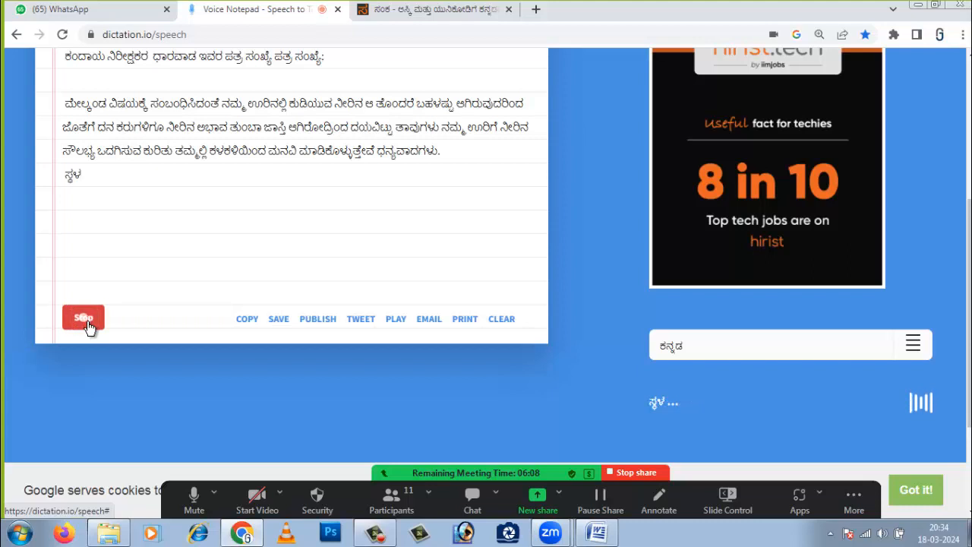
{"action": "left_click", "coordinate": [86, 321]}
{"action": "left_click_drag", "start_coordinate": [104, 178], "coordinate": [65, 175]}
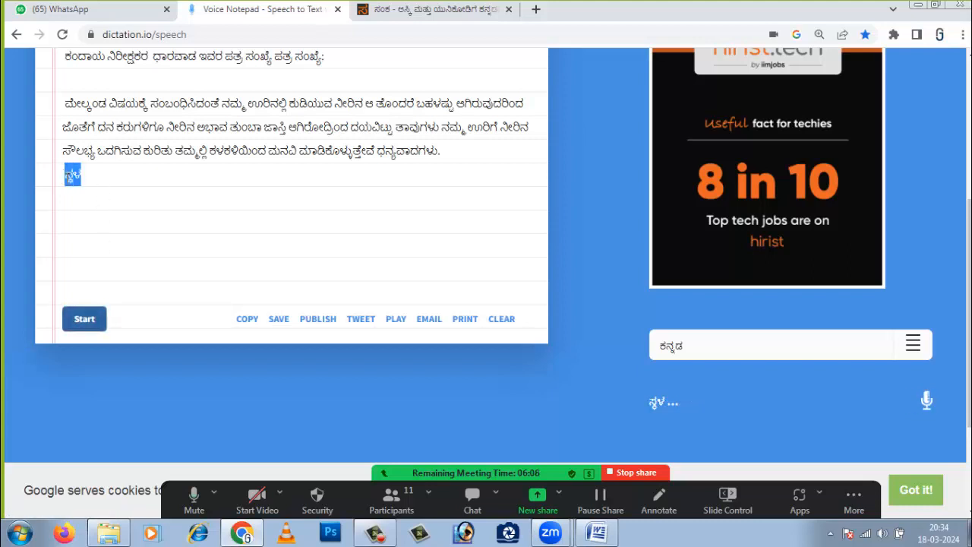
{"action": "key", "text": "BackSpace"}
Dictate the closing ಇಂತಿ ನಿಮ್ಮ ವಿಶ್ವಾಸಿಕ below the body paragraph and stop dictation
{"action": "left_click", "coordinate": [105, 320]}
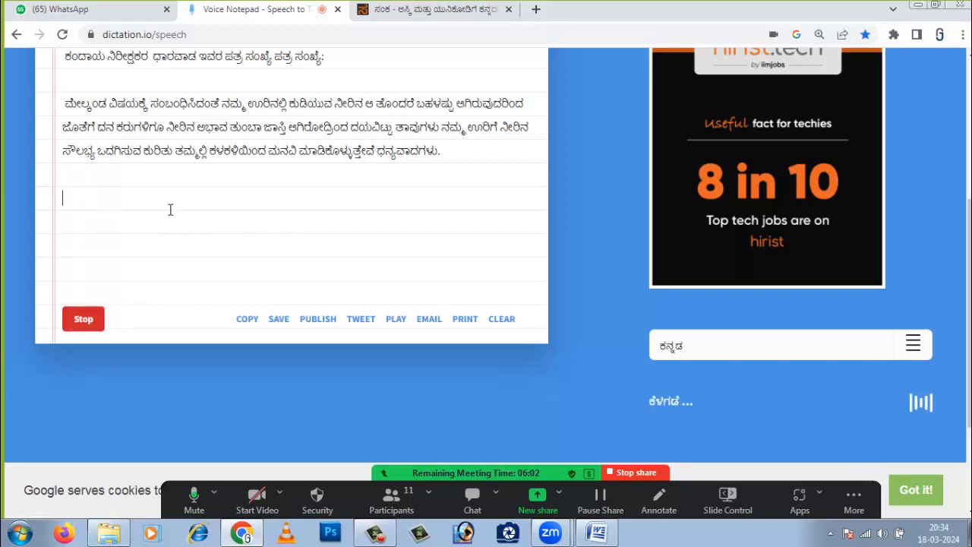
{"action": "left_click", "coordinate": [87, 325]}
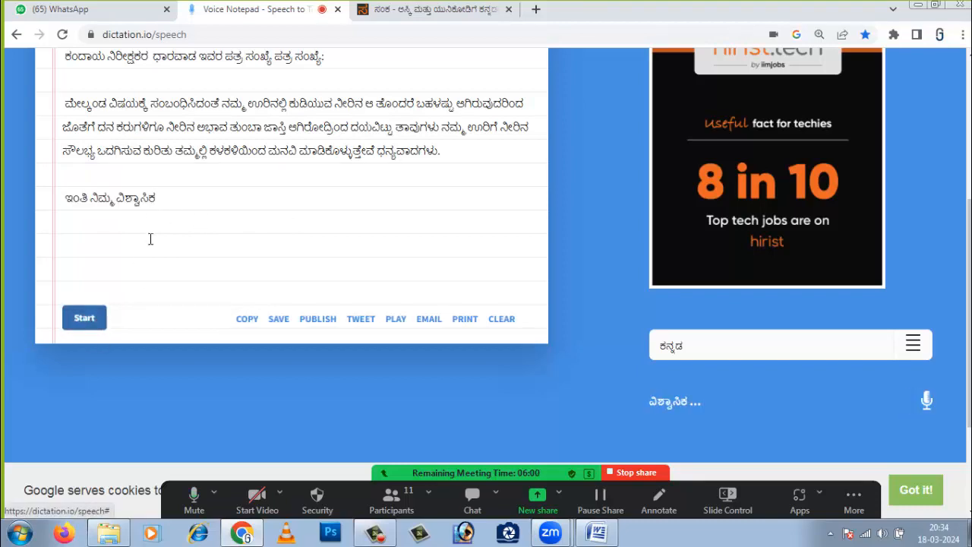
Copy the whole dictated letter from ಇವರಿಗೆ to the closing and paste it over the old Unicode text in the Sanka converter
{"action": "scroll", "coordinate": [169, 213], "scroll_direction": "up", "scroll_amount": 4}
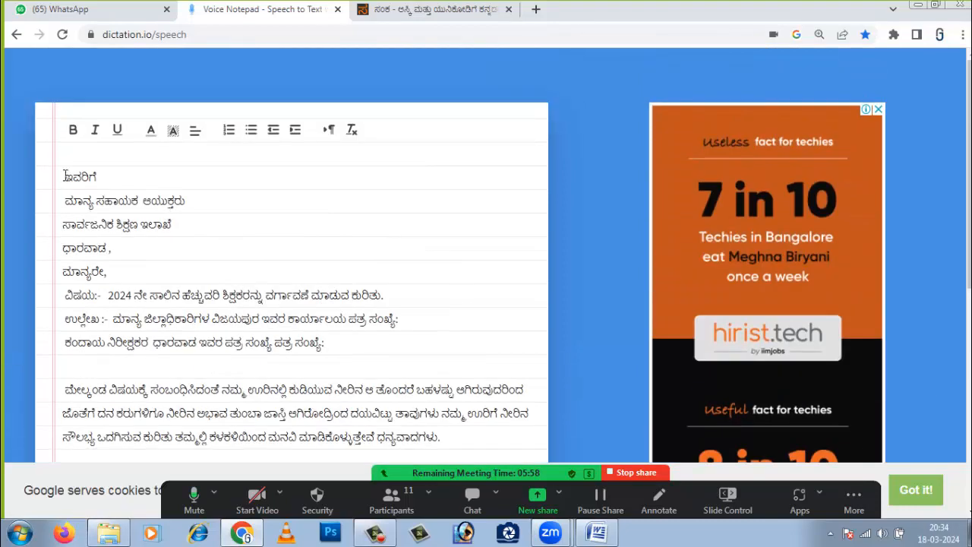
{"action": "left_click_drag", "start_coordinate": [65, 177], "coordinate": [277, 414]}
{"action": "scroll", "coordinate": [358, 394], "scroll_direction": "down", "scroll_amount": 2}
{"action": "left_click", "coordinate": [252, 337]}
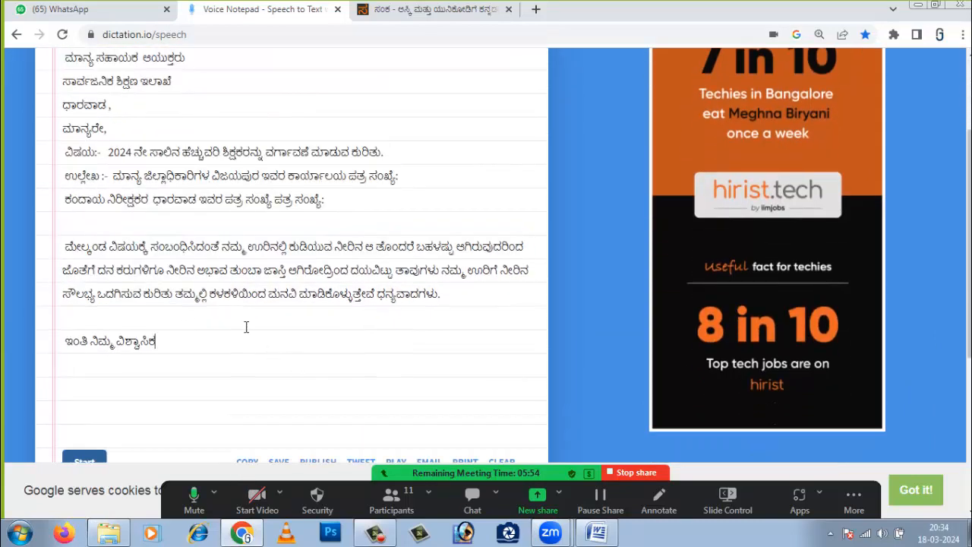
{"action": "left_click_drag", "start_coordinate": [172, 340], "coordinate": [65, 177]}
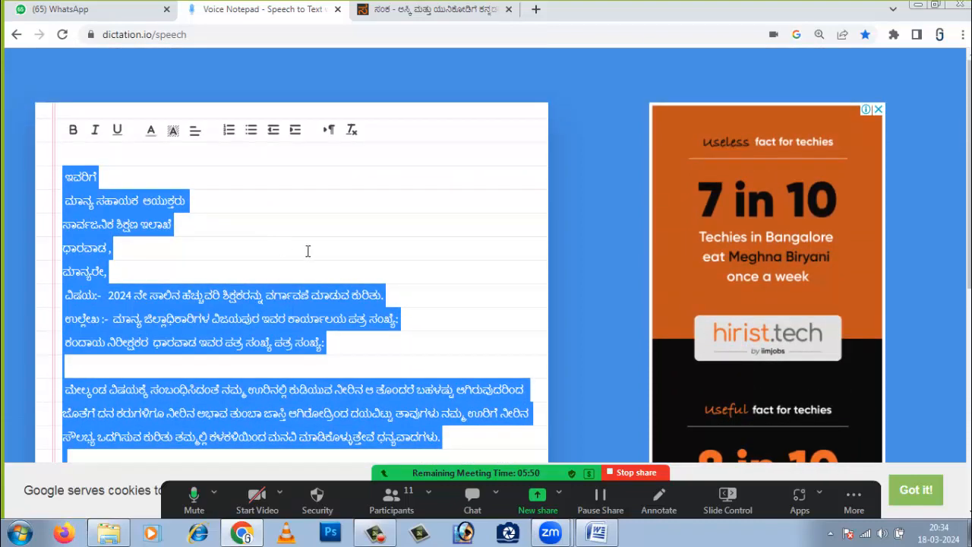
{"action": "left_click", "coordinate": [411, 15]}
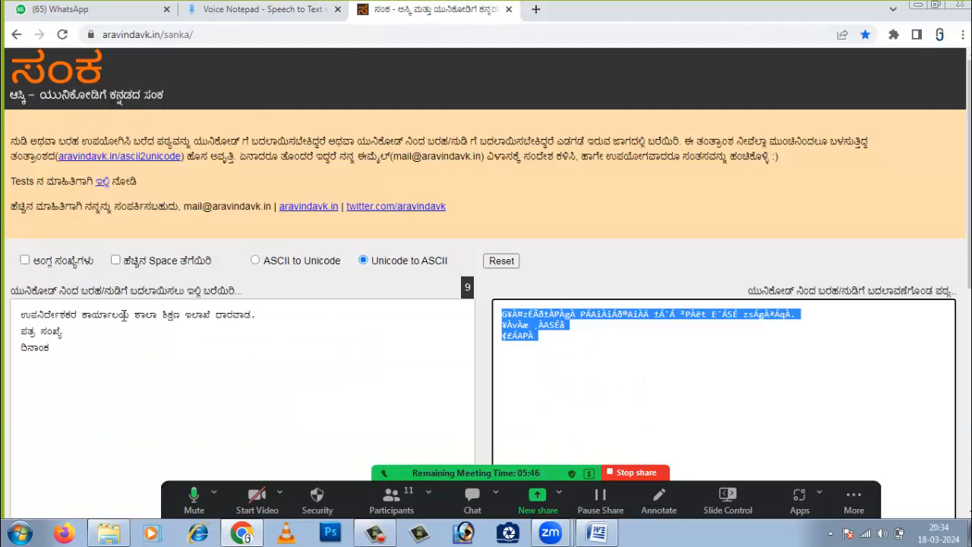
{"action": "left_click_drag", "start_coordinate": [65, 367], "coordinate": [13, 310]}
{"action": "key", "text": "ctrl+v"}
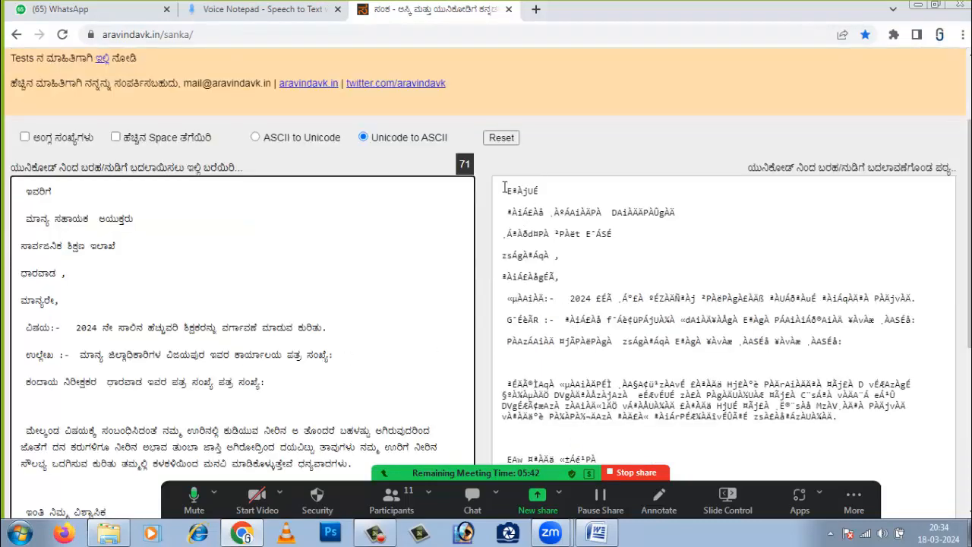
Copy the converted Nudi text and paste it into the Word letter, two lines below the letter number and date line
{"action": "left_click_drag", "start_coordinate": [504, 188], "coordinate": [799, 502]}
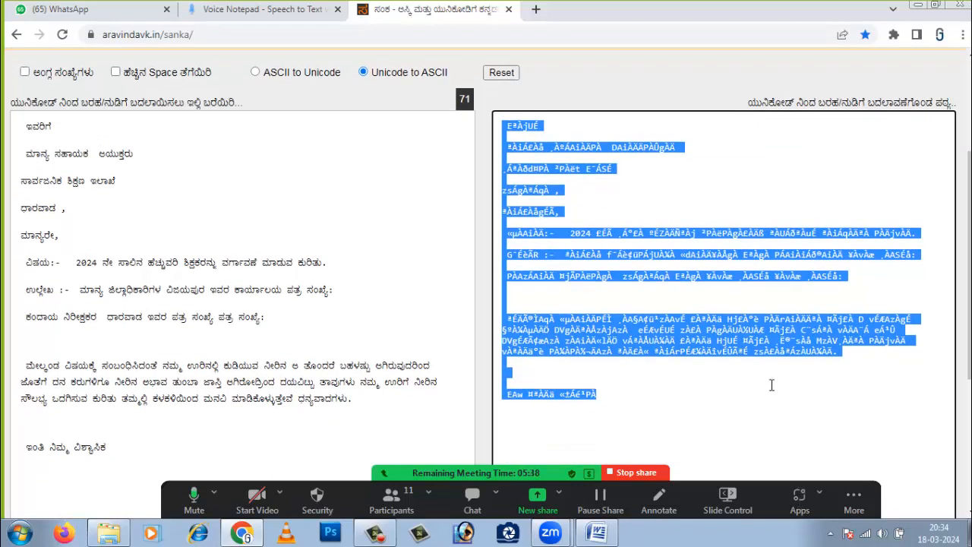
{"action": "left_click", "coordinate": [598, 533]}
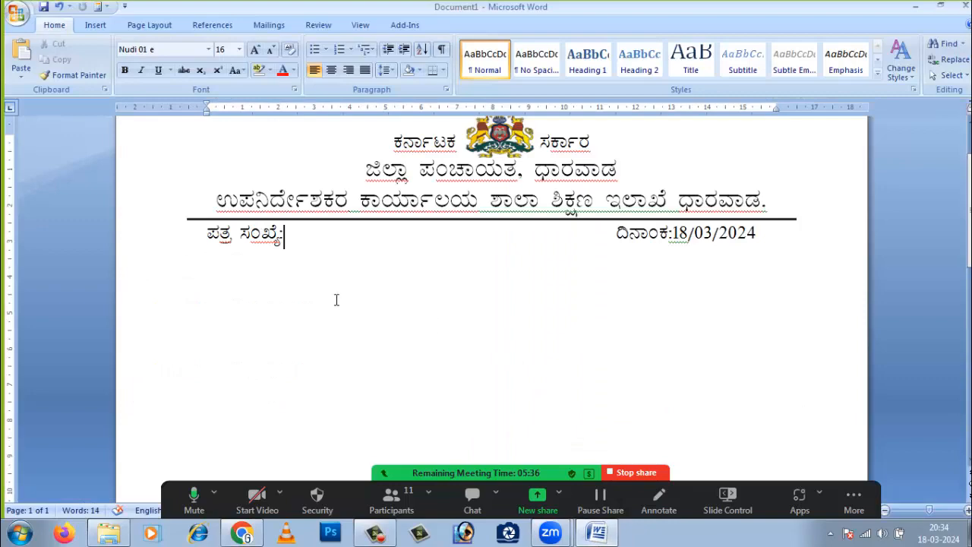
{"action": "left_click", "coordinate": [763, 240]}
{"action": "key", "text": "Return"}
{"action": "key", "text": "Return"}
{"action": "key", "text": "ctrl+v"}
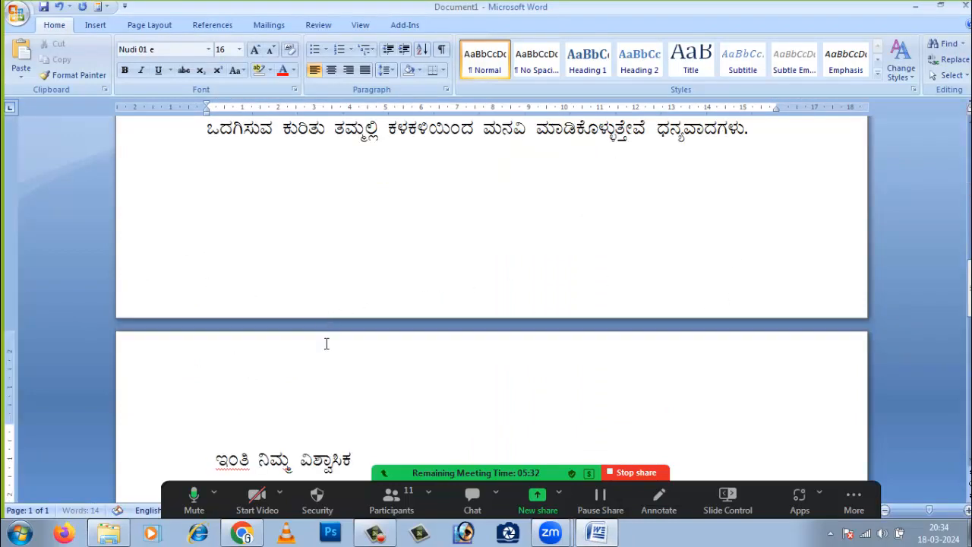
{"action": "scroll", "coordinate": [326, 342], "scroll_direction": "up", "scroll_amount": 10}
{"action": "scroll", "coordinate": [328, 344], "scroll_direction": "down", "scroll_amount": 2}
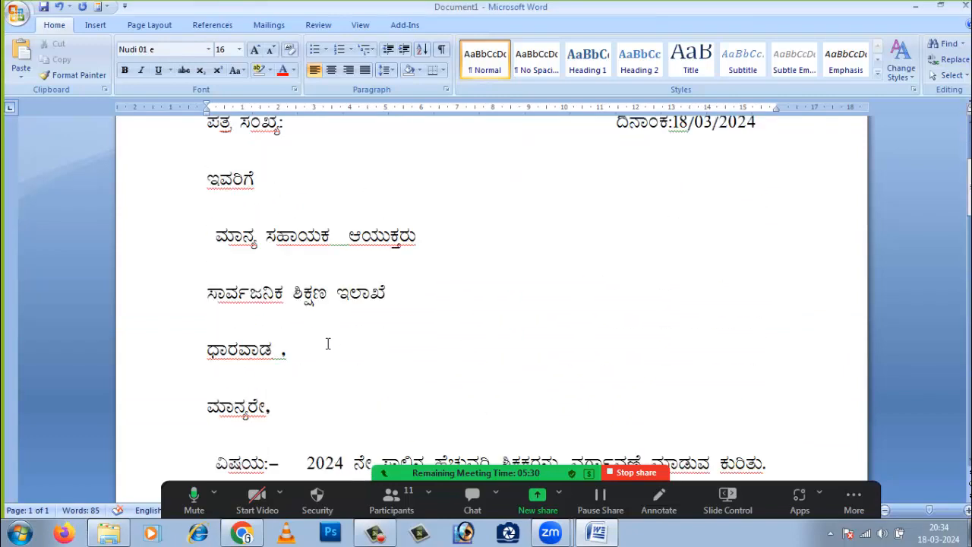
Remove the blank lines between ಇವರಿಗೆ and ಧಾರವಾಡ in the addressee block, and the leading space before ಮಾನ್ಯ ಸಹಾಯಕ ಆಯುಕ್ತರು
{"action": "left_click", "coordinate": [210, 237]}
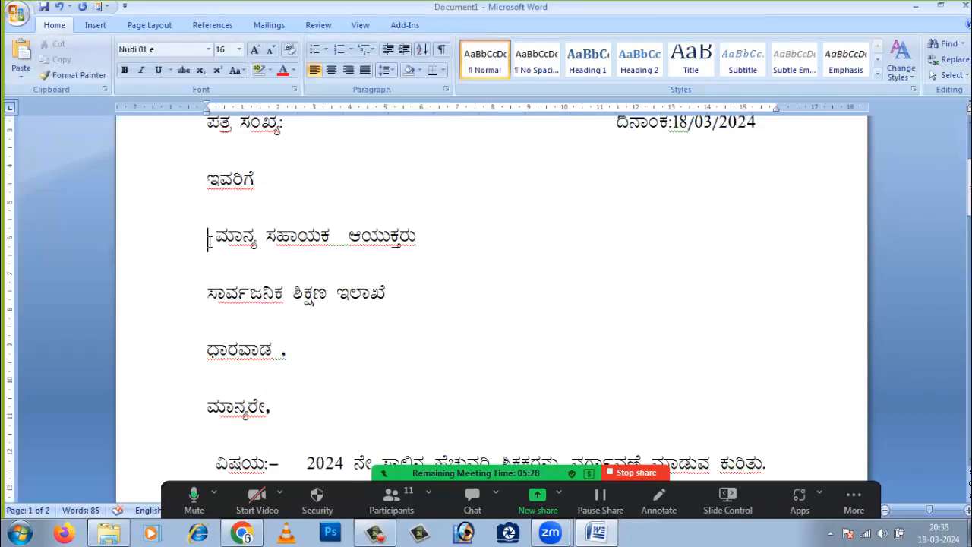
{"action": "key", "text": "BackSpace"}
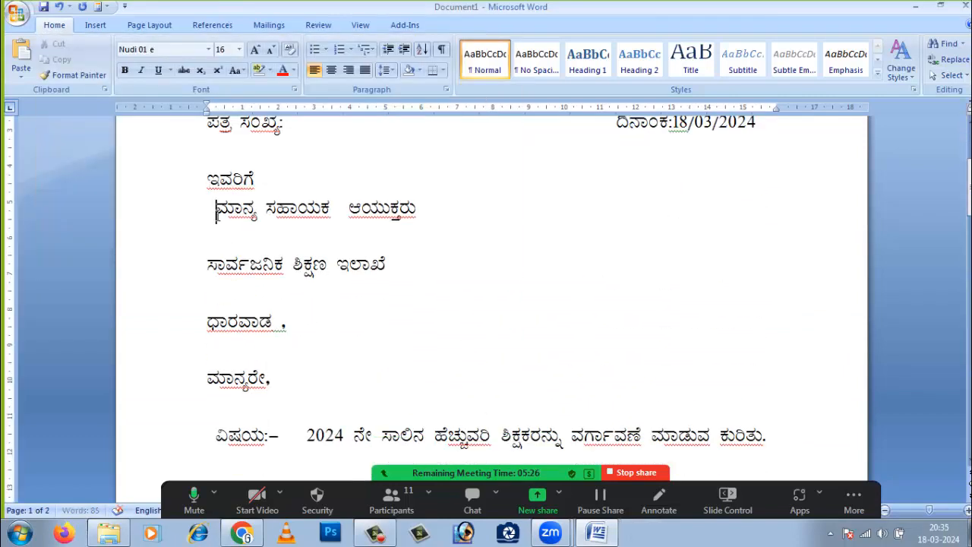
{"action": "key", "text": "Delete"}
{"action": "left_click", "coordinate": [211, 274]}
{"action": "key", "text": "BackSpace"}
{"action": "key", "text": "Down"}
{"action": "key", "text": "Down"}
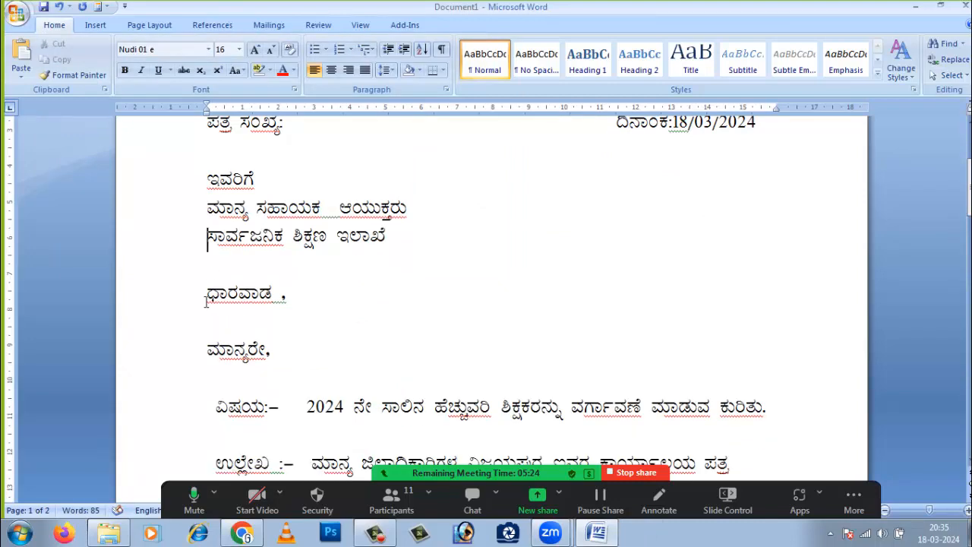
{"action": "key", "text": "BackSpace"}
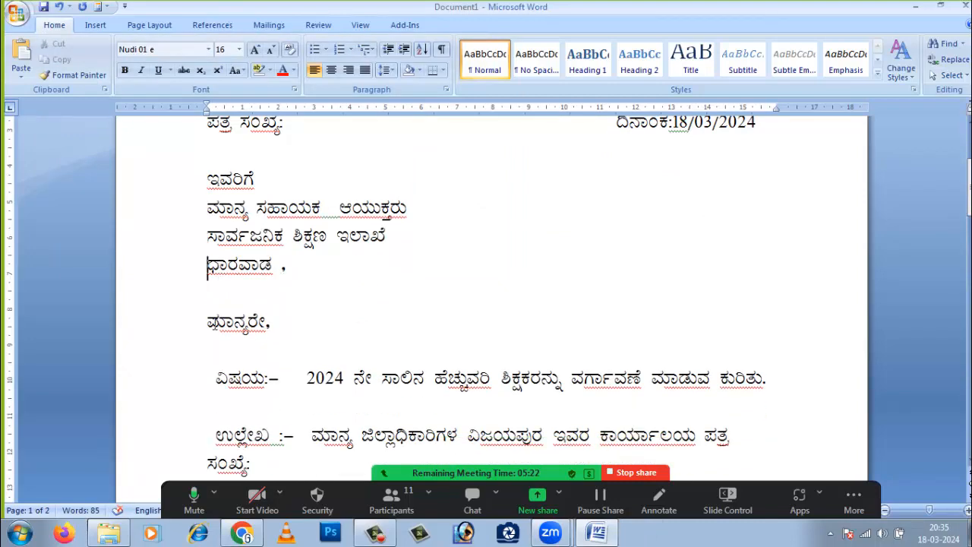
{"action": "left_click", "coordinate": [210, 324]}
Indent the ವಿಷಯ line with three tabs and join 2024 and ನೇ into 2024ನೇ
{"action": "scroll", "coordinate": [327, 334], "scroll_direction": "down", "scroll_amount": 1}
{"action": "scroll", "coordinate": [328, 329], "scroll_direction": "up", "scroll_amount": 1}
{"action": "scroll", "coordinate": [327, 393], "scroll_direction": "down", "scroll_amount": 1}
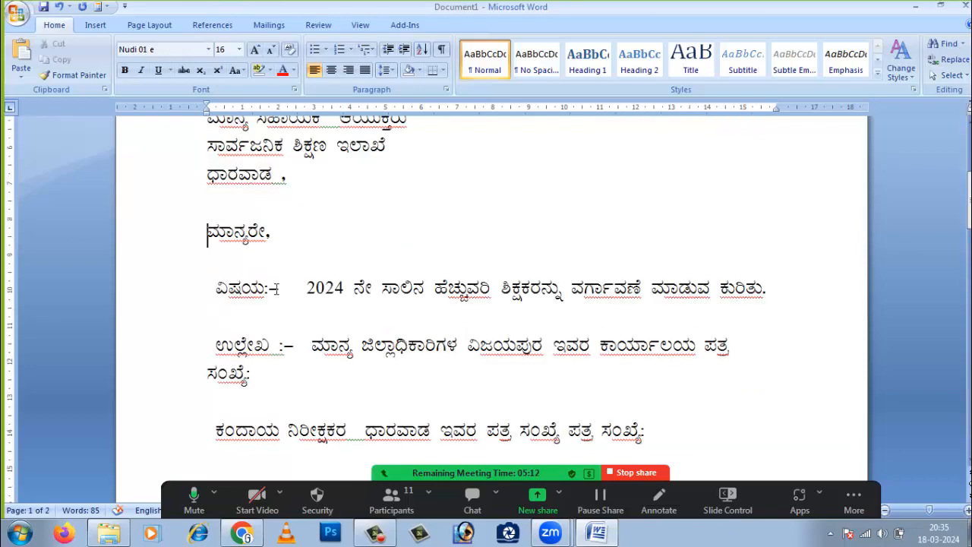
{"action": "left_click", "coordinate": [217, 290]}
{"action": "key", "text": "Tab"}
{"action": "key", "text": "Tab"}
{"action": "key", "text": "Tab"}
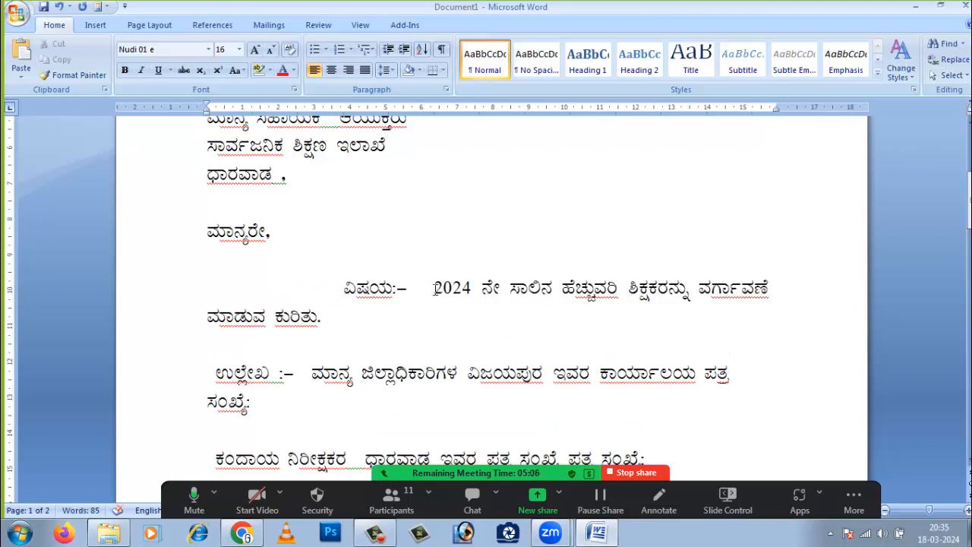
{"action": "left_click", "coordinate": [207, 318]}
{"action": "left_click", "coordinate": [482, 291]}
{"action": "key", "text": "BackSpace"}
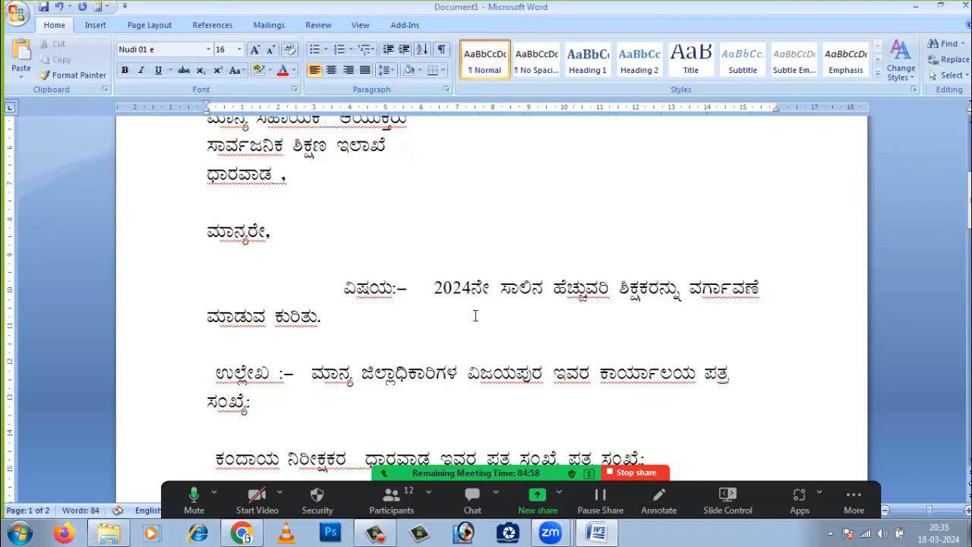
Give the ವಿಷಯ paragraph a hanging indent, with its first line at about 3.75 cm and its second line under 2024ನೇ
{"action": "key", "text": "Tab"}
{"action": "key", "text": "Tab"}
{"action": "key", "text": "Tab"}
{"action": "key", "text": "Tab"}
{"action": "key", "text": "Tab"}
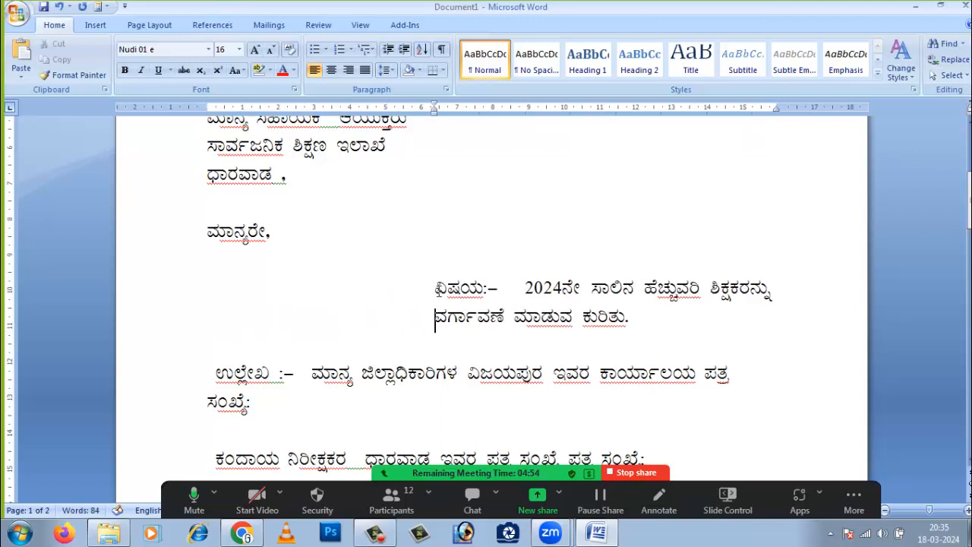
{"action": "left_click", "coordinate": [438, 289]}
{"action": "left_click_drag", "start_coordinate": [435, 107], "coordinate": [345, 110]}
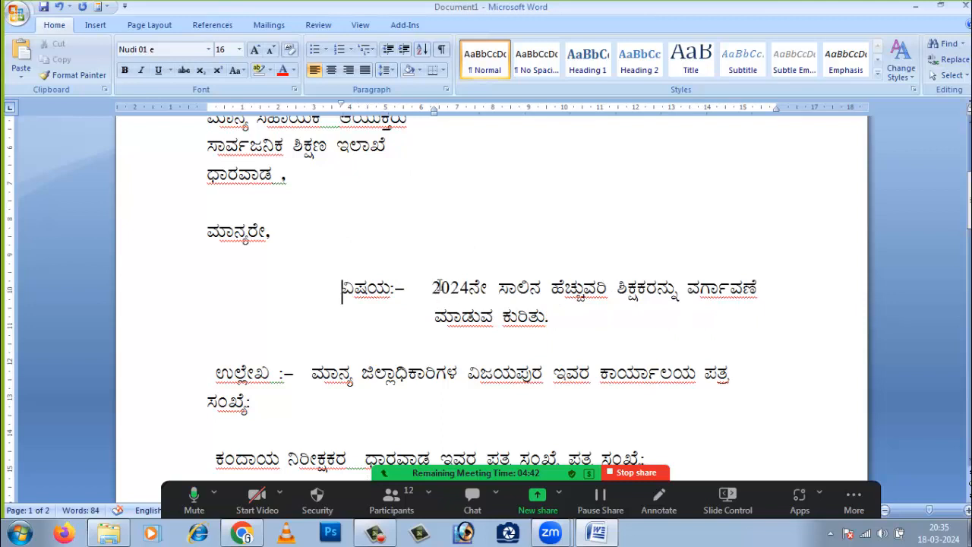
{"action": "left_click", "coordinate": [564, 320]}
Bring the ಉಲ್ಲೇಖ line directly under the subject without its leading space and indent it with three tabs
{"action": "left_click", "coordinate": [216, 373]}
{"action": "key", "text": "BackSpace"}
{"action": "key", "text": "BackSpace"}
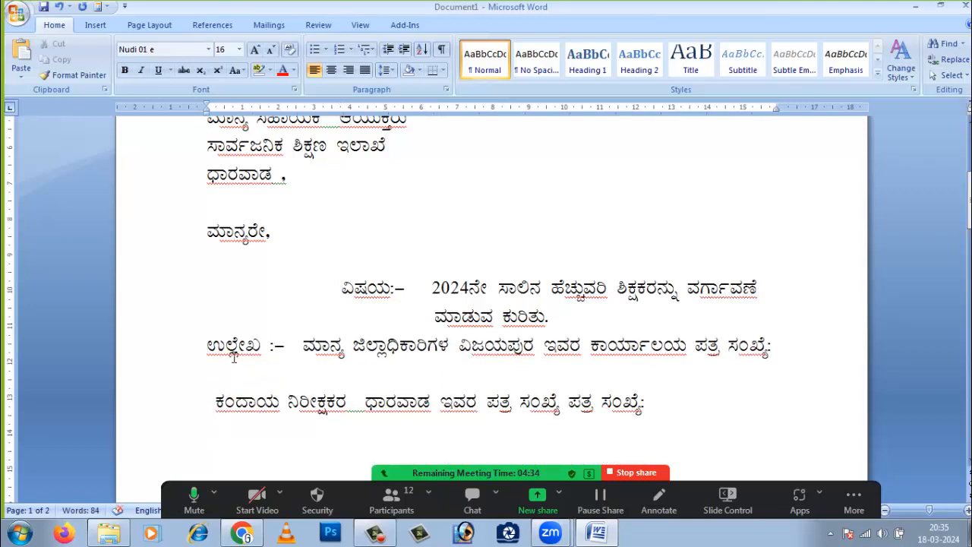
{"action": "key", "text": "Tab"}
{"action": "key", "text": "Tab"}
{"action": "key", "text": "Tab"}
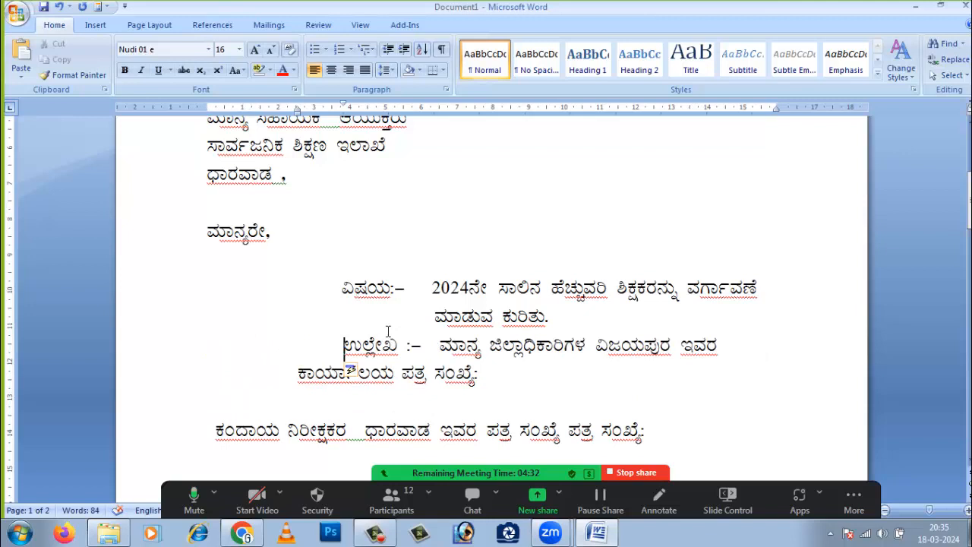
Remove the space before the ಉಲ್ಲೇಖ colon and give the paragraph a hanging indent of about 3.75 cm first line and 6.25 cm left
{"action": "left_click", "coordinate": [407, 349]}
{"action": "key", "text": "BackSpace"}
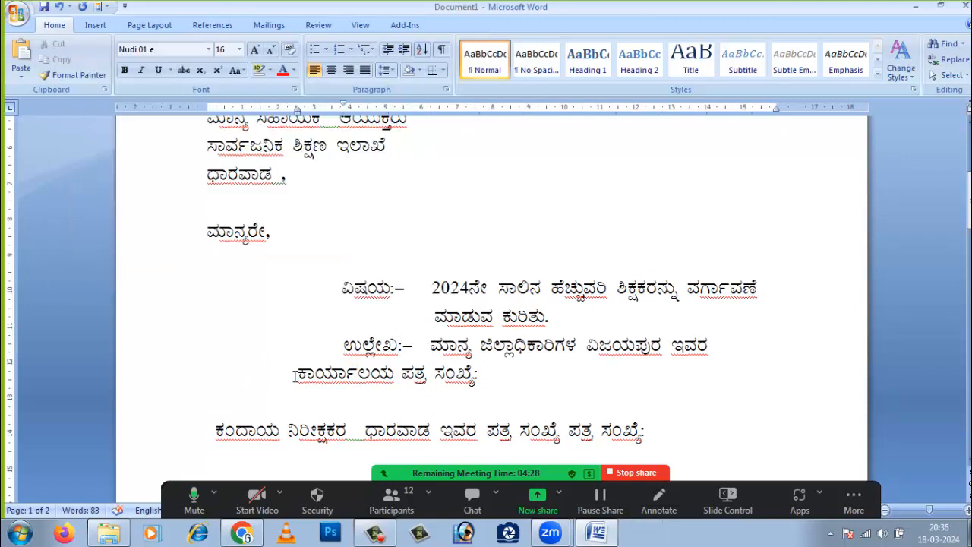
{"action": "left_click", "coordinate": [325, 344]}
{"action": "key", "text": "Tab"}
{"action": "key", "text": "Tab"}
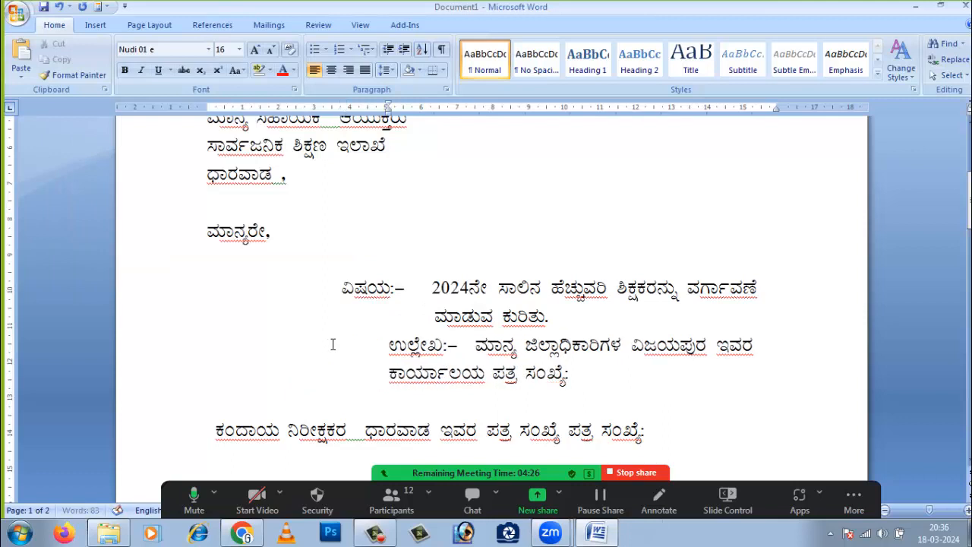
{"action": "key", "text": "Down"}
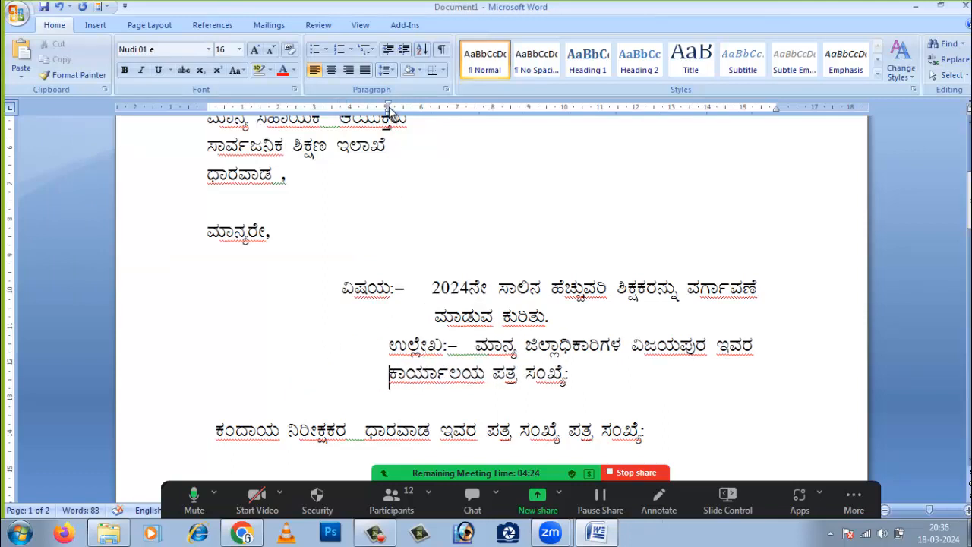
{"action": "left_click_drag", "start_coordinate": [388, 107], "coordinate": [341, 107]}
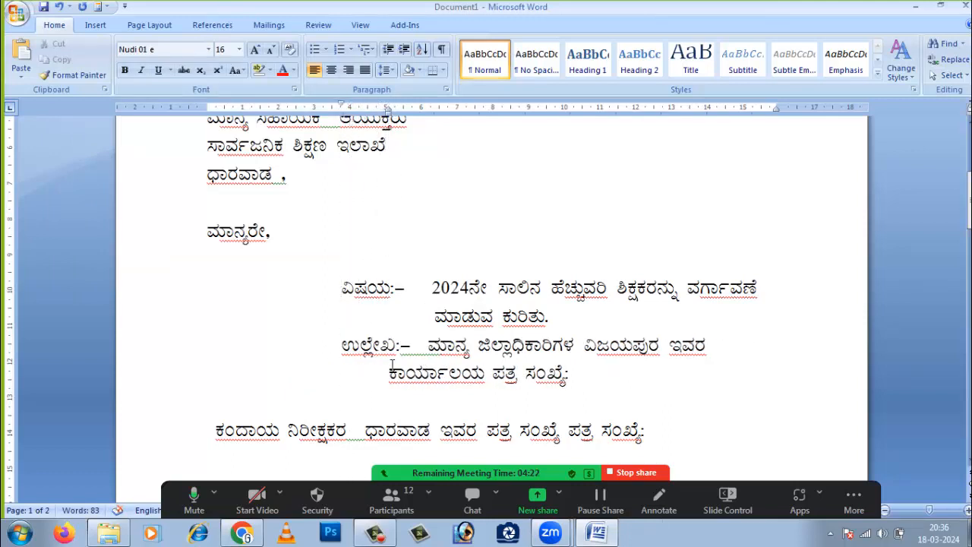
{"action": "key", "text": "ctrl+m"}
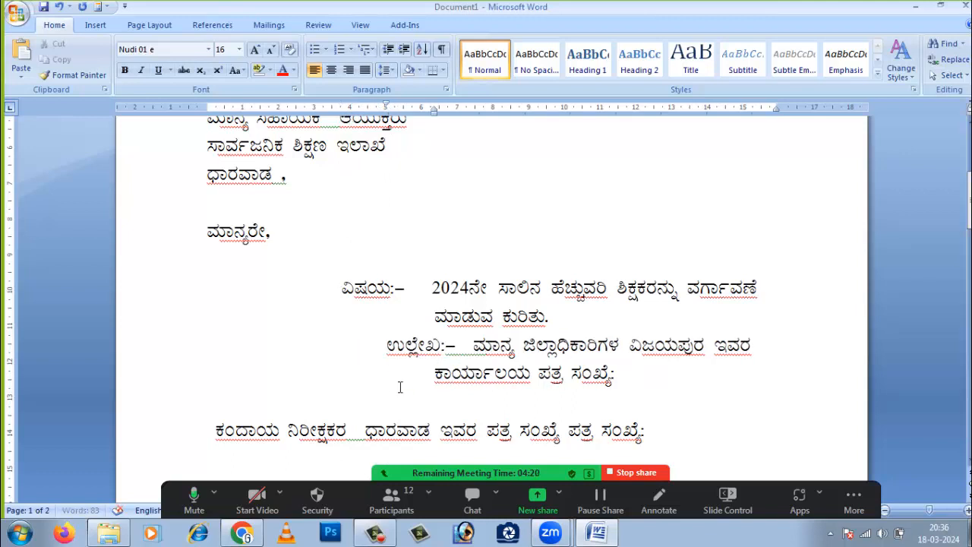
{"action": "key", "text": "Up"}
{"action": "left_click_drag", "start_coordinate": [387, 107], "coordinate": [342, 107]}
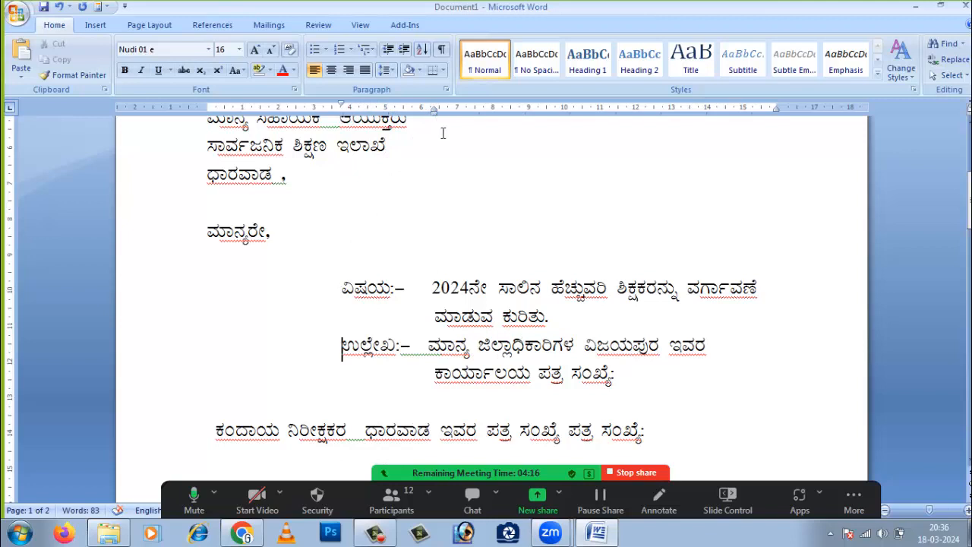
{"action": "left_click", "coordinate": [438, 381]}
{"action": "left_click_drag", "start_coordinate": [435, 110], "coordinate": [431, 111]}
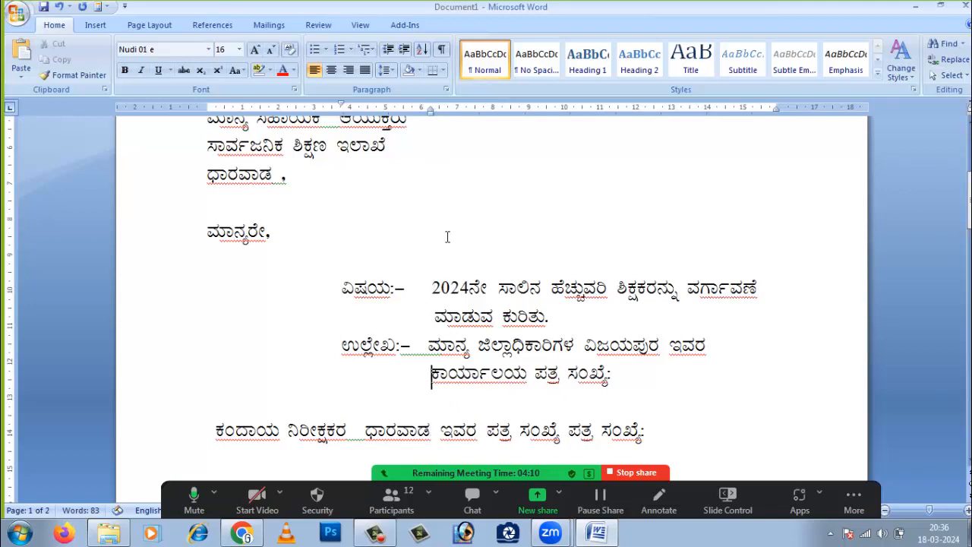
Remove the blank line and leading space before the ಕಂದಾಯ ನಿರೀಕ್ಷಕರ reference line
{"action": "scroll", "coordinate": [458, 356], "scroll_direction": "down", "scroll_amount": 1}
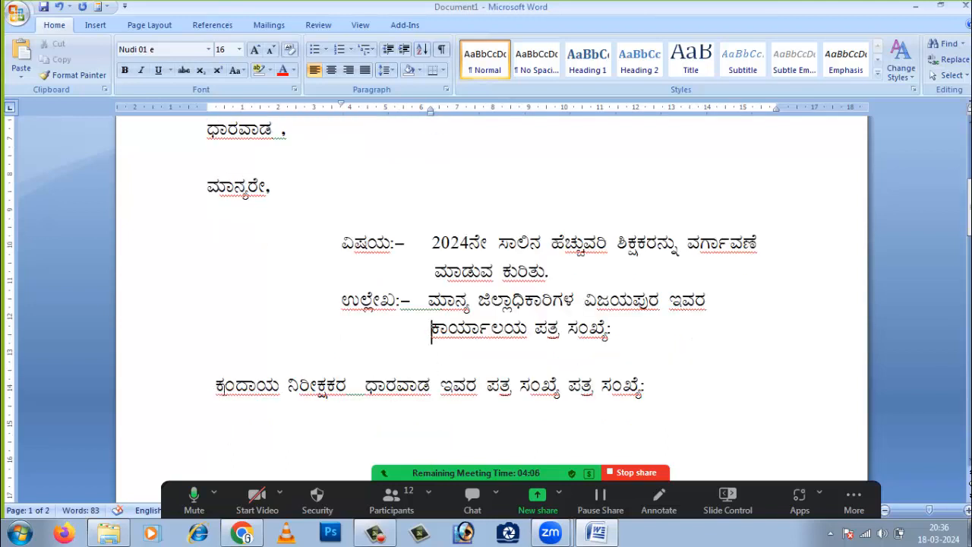
{"action": "left_click", "coordinate": [217, 390]}
{"action": "key", "text": "BackSpace"}
{"action": "key", "text": "BackSpace"}
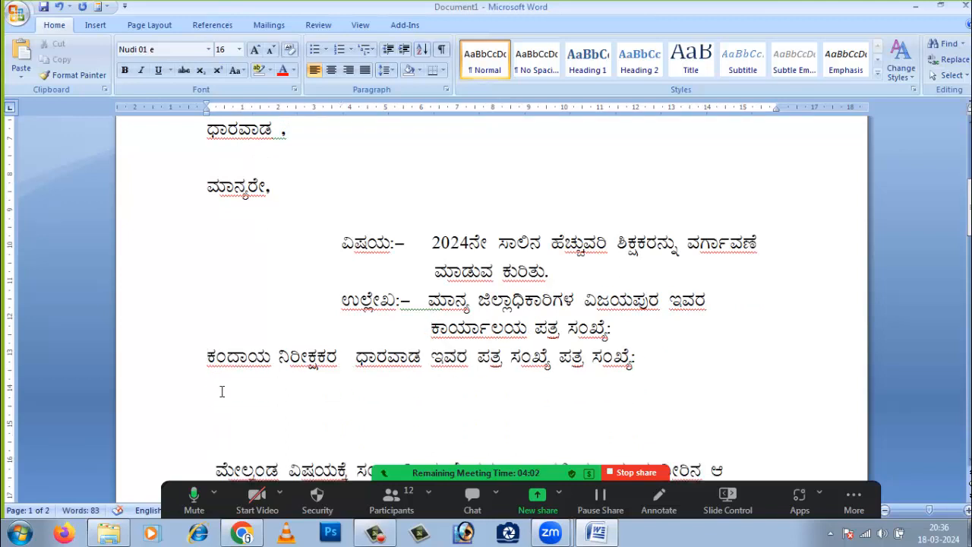
Number the ಕಂದಾಯ ನಿರೀಕ್ಷಕರ reference line "2." and indent the whole paragraph to line up under the first reference's text
{"action": "type", "text": "2."}
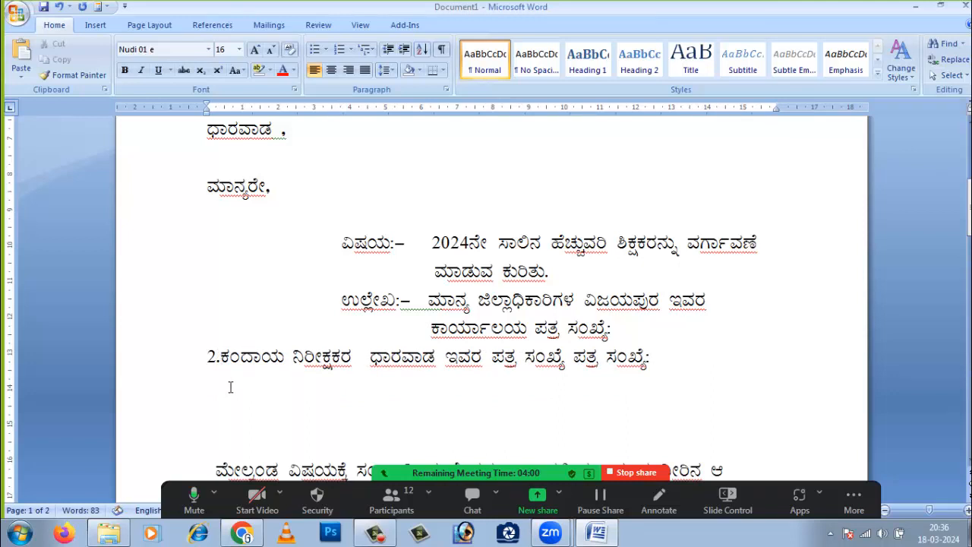
{"action": "key", "text": "Home"}
{"action": "key", "text": "Tab"}
{"action": "key", "text": "Tab"}
{"action": "key", "text": "Tab"}
{"action": "key", "text": "Tab"}
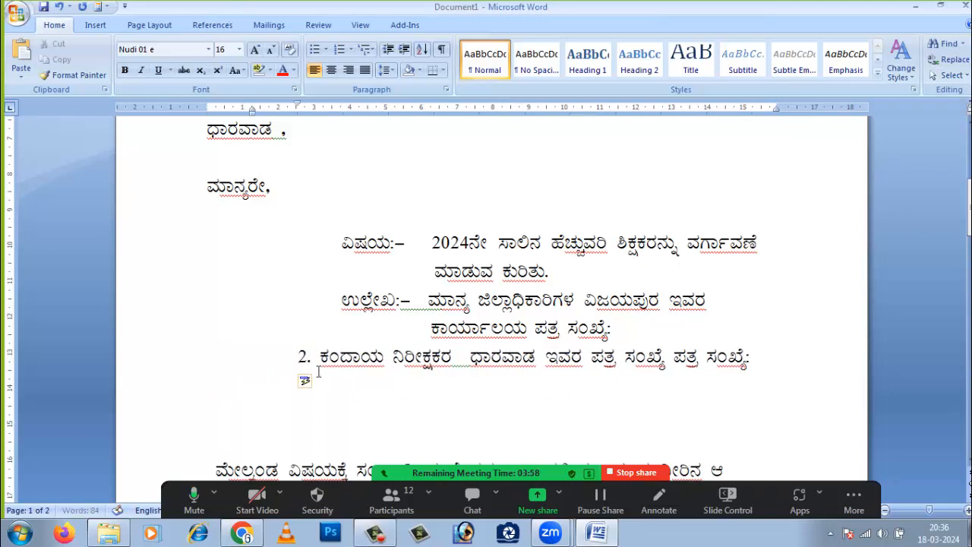
{"action": "key", "text": "Tab"}
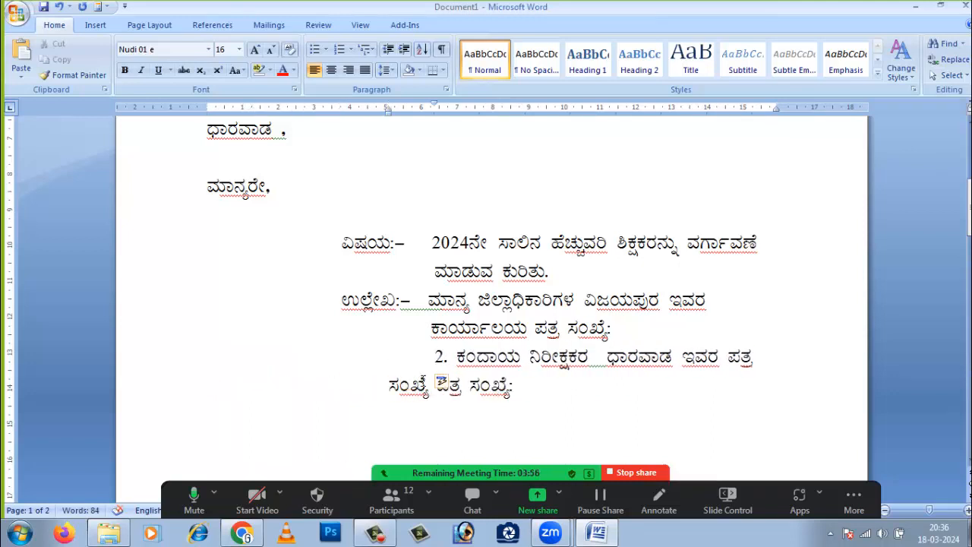
{"action": "key", "text": "BackSpace"}
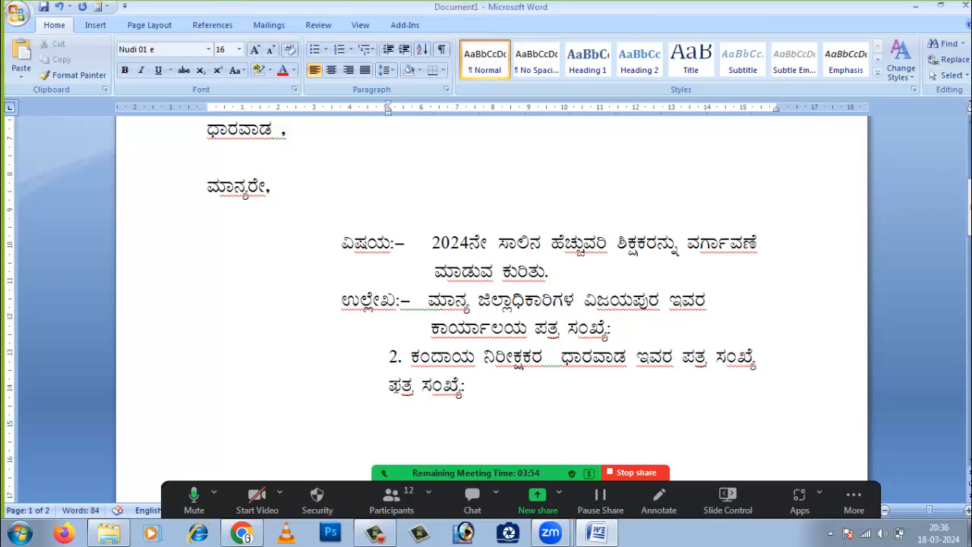
{"action": "key", "text": "Tab"}
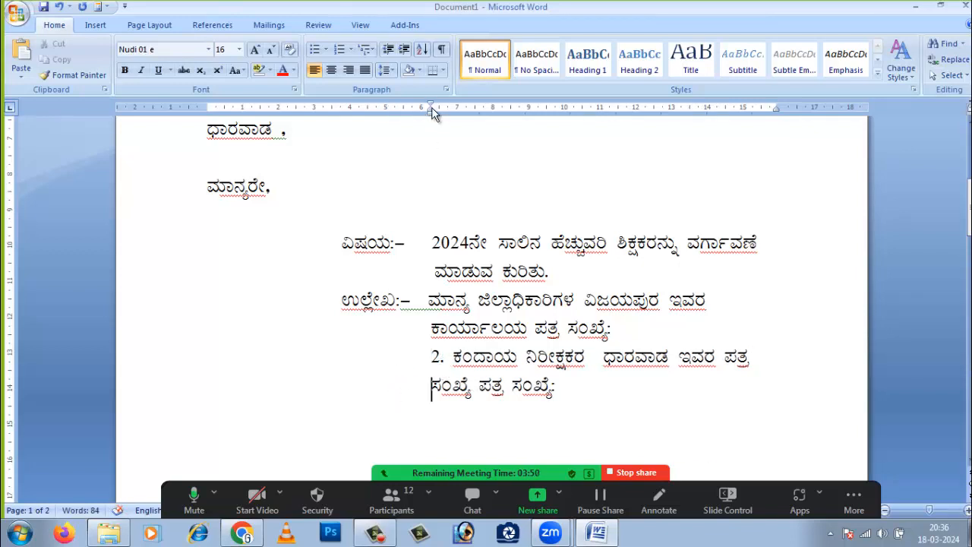
Give the second reference a hanging indent with its first line at about 5.25 cm, and widen the space after "2."
{"action": "left_click_drag", "start_coordinate": [431, 106], "coordinate": [395, 108]}
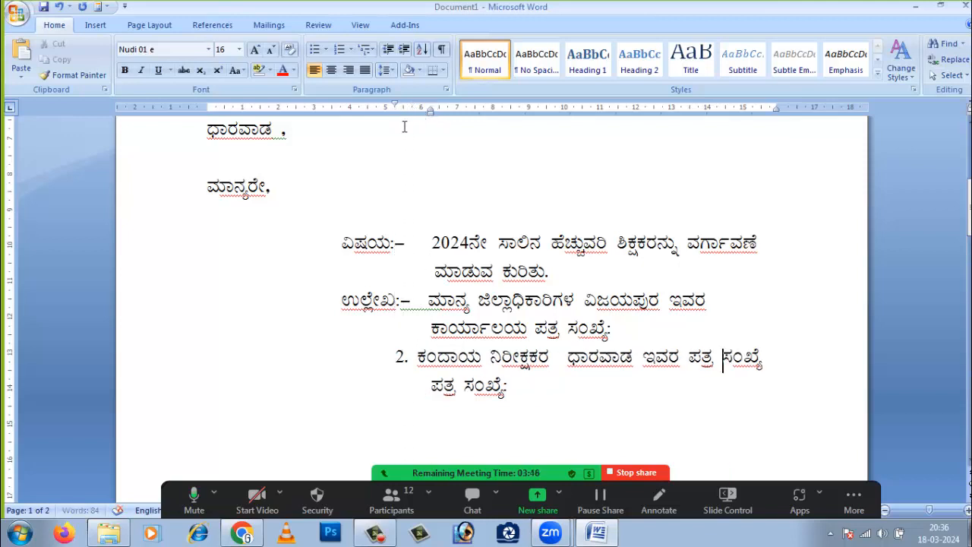
{"action": "left_click", "coordinate": [419, 361]}
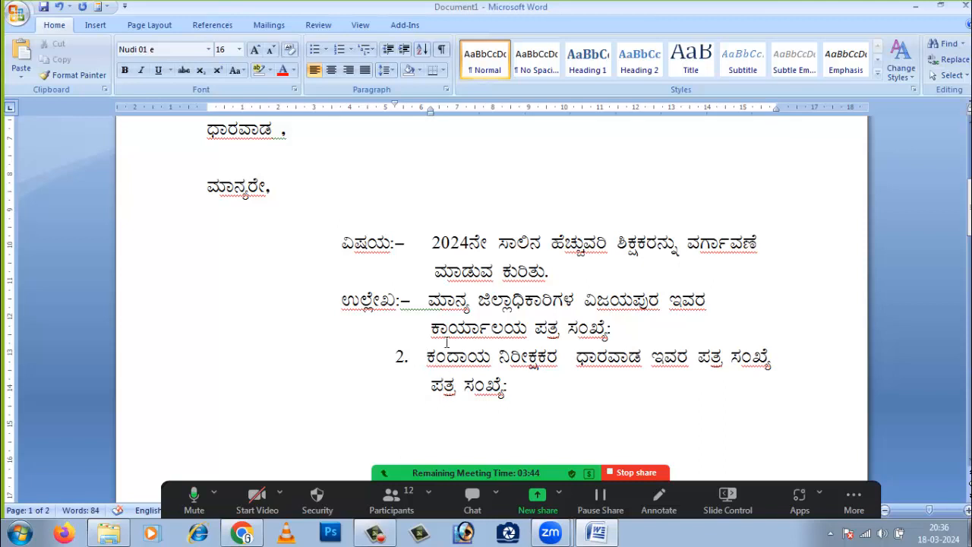
{"action": "key", "text": "BackSpace"}
Enter the letter number "ಇಟಿದಿ/ದಿನಾಲ/ನಿರು/2023-21" at the end of the second reference
{"action": "scroll", "coordinate": [520, 367], "scroll_direction": "down", "scroll_amount": 1}
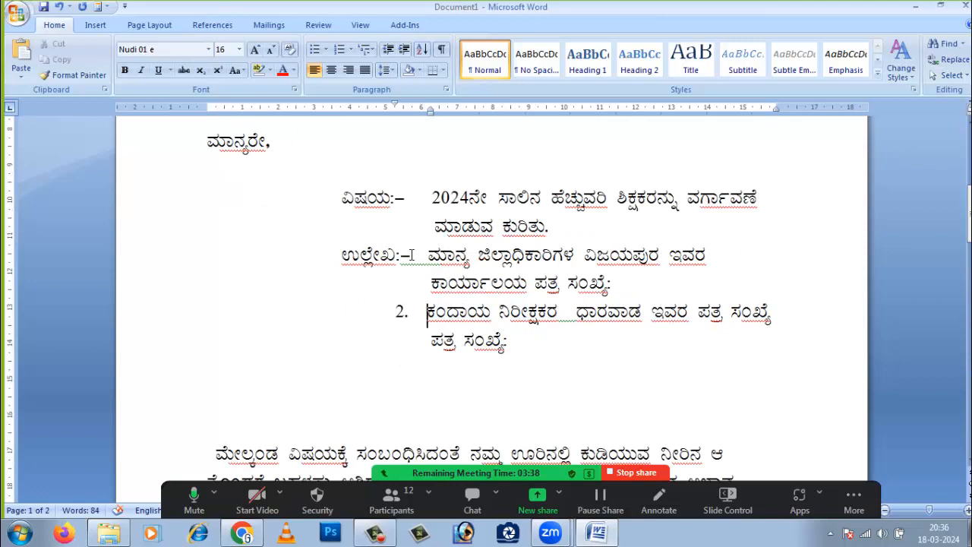
{"action": "left_click", "coordinate": [517, 342]}
{"action": "type", "text": "ಇಟಿದಿ"}
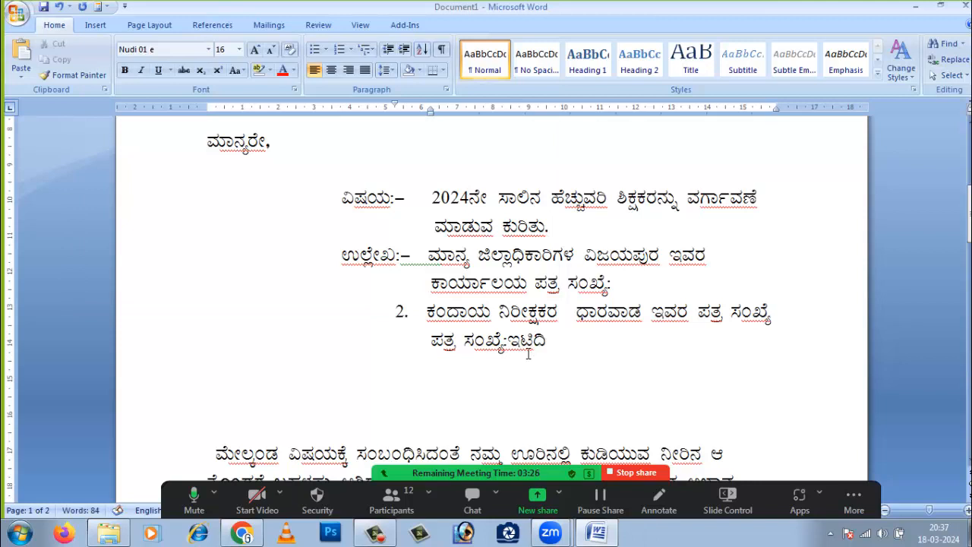
{"action": "type", "text": "/ದಿನಾಲ/"}
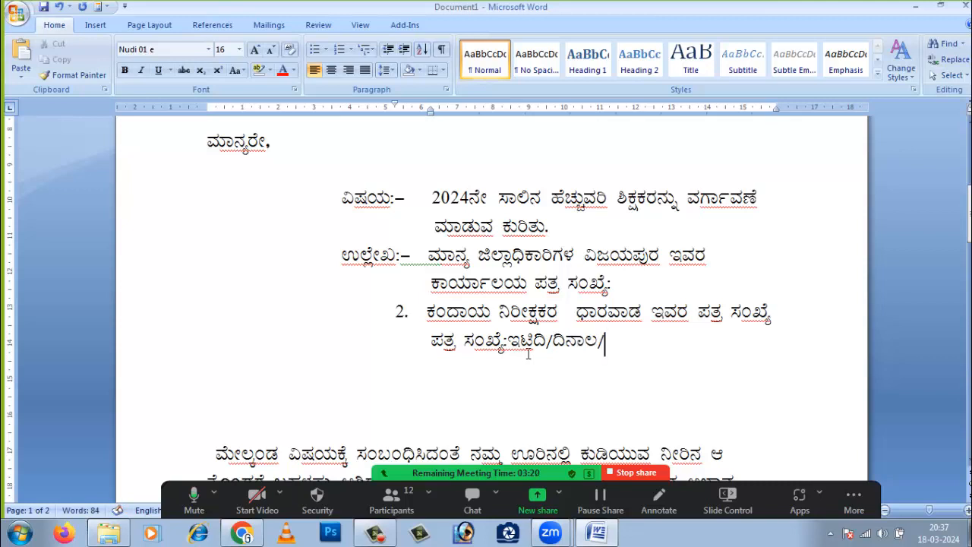
{"action": "type", "text": "ನಿರು/2023"}
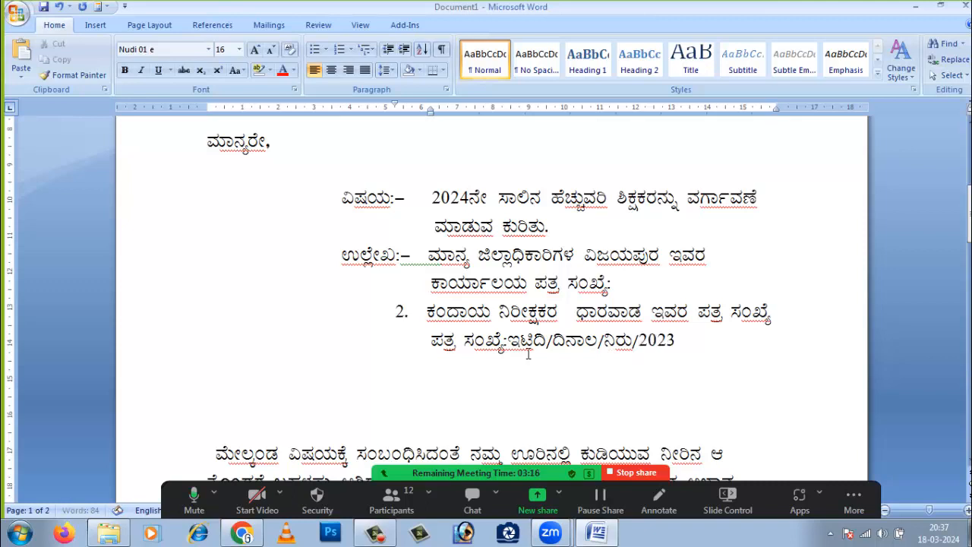
{"action": "type", "text": "-21"}
Add the date "ದಿನಾಂಕ: 22-02-2024" after the second reference's letter number
{"action": "type", "text": "dinA"}
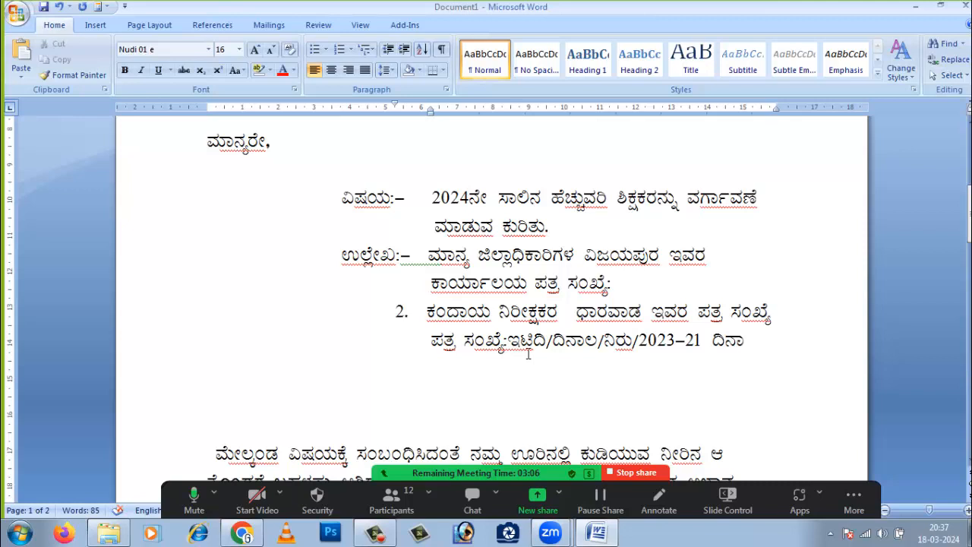
{"action": "type", "text": "K"}
{"action": "key", "text": "BackSpace"}
{"action": "type", "text": "Mk"}
{"action": "type", "text": ":"}
{"action": "key", "text": "Return"}
{"action": "type", "text": "22-0"}
{"action": "type", "text": "2-2024"}
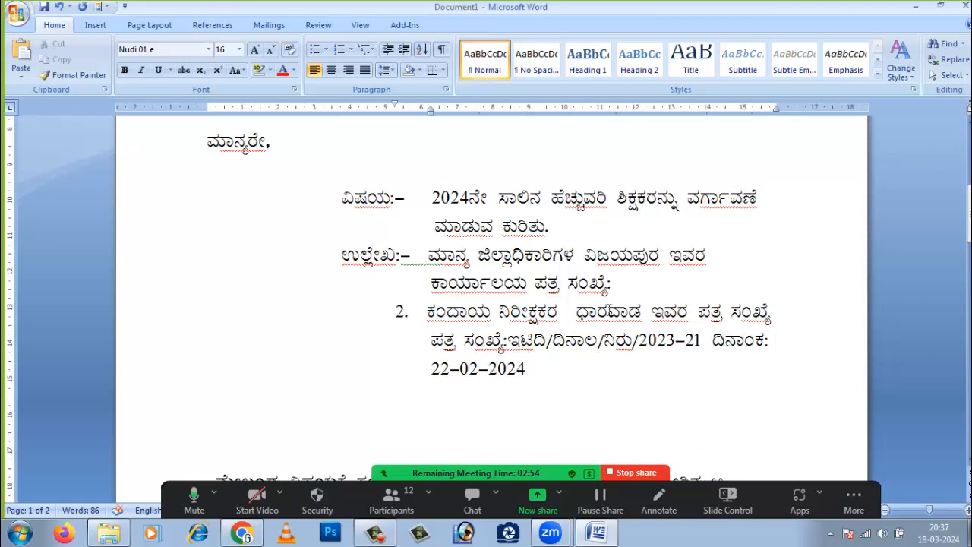
Copy "ದಿ/ದಿನಾಲ/ನಿರು/2023-21 ದಿನಾಂಕ: 22-02-2024" to the end of the first reference and delete the extra blank line below it
{"action": "left_click_drag", "start_coordinate": [534, 341], "coordinate": [557, 367]}
{"action": "key", "text": "ctrl+c"}
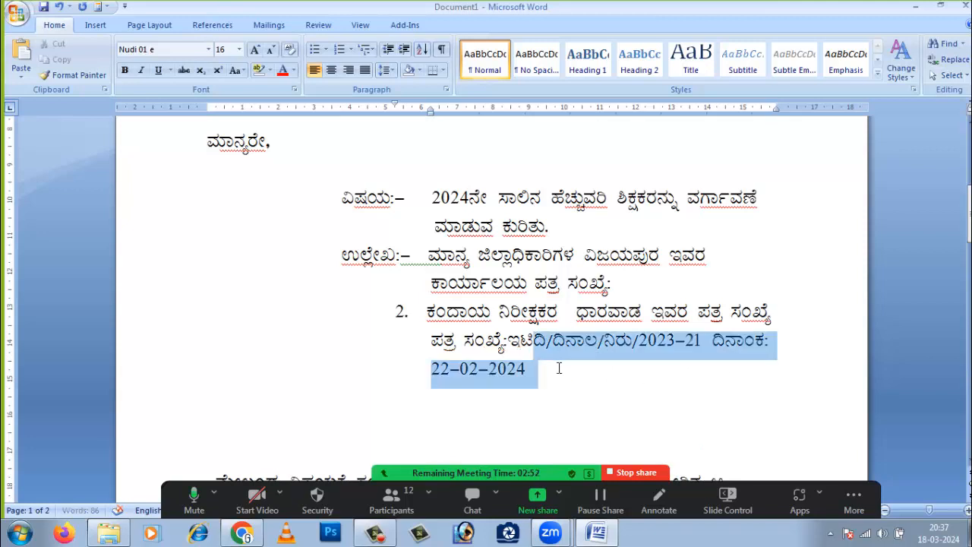
{"action": "left_click", "coordinate": [614, 293]}
{"action": "key", "text": "ctrl+v"}
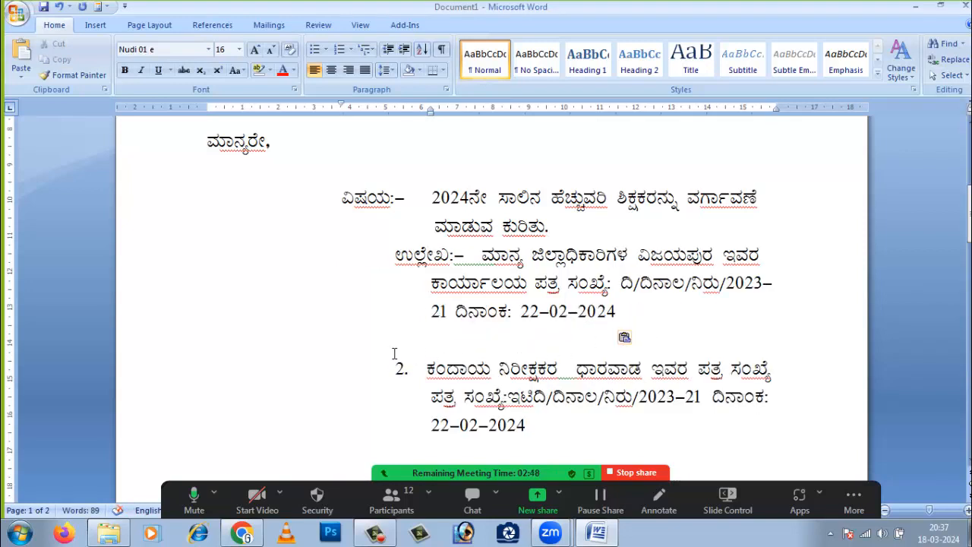
{"action": "key", "text": "Delete"}
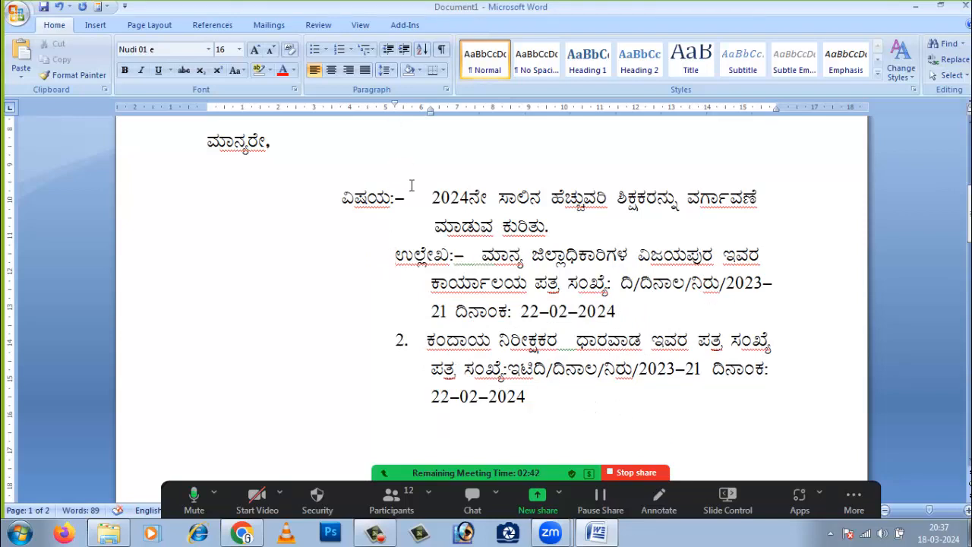
Realign the first reference with its first line under ವಿಷಯ at about 3.75 cm and its other lines at about 6.25 cm
{"action": "key", "text": "BackSpace"}
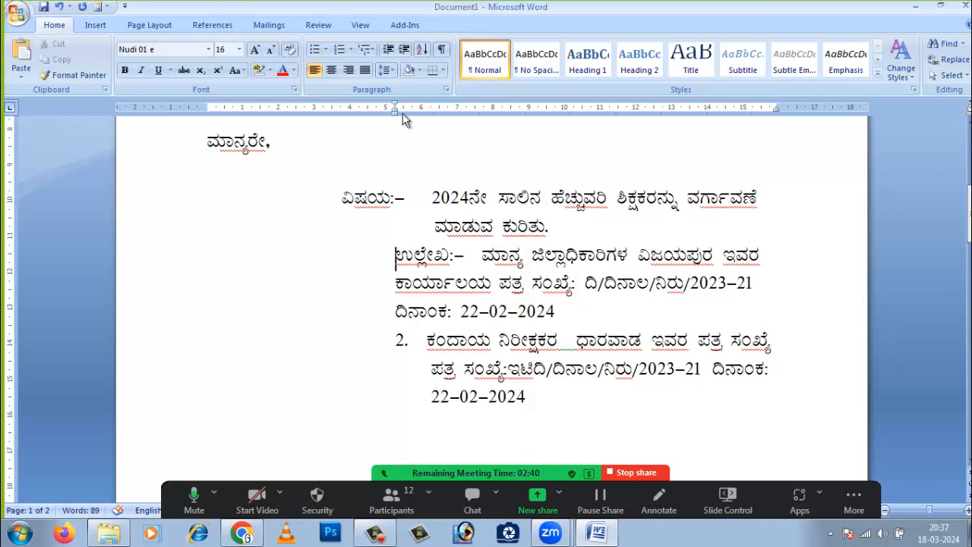
{"action": "left_click_drag", "start_coordinate": [395, 105], "coordinate": [342, 116]}
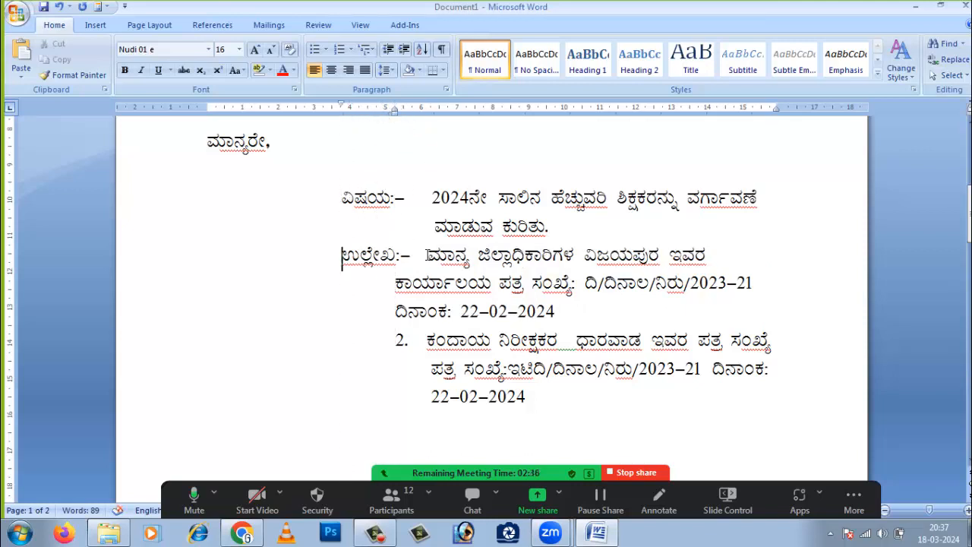
{"action": "left_click", "coordinate": [401, 288]}
{"action": "key", "text": "Tab"}
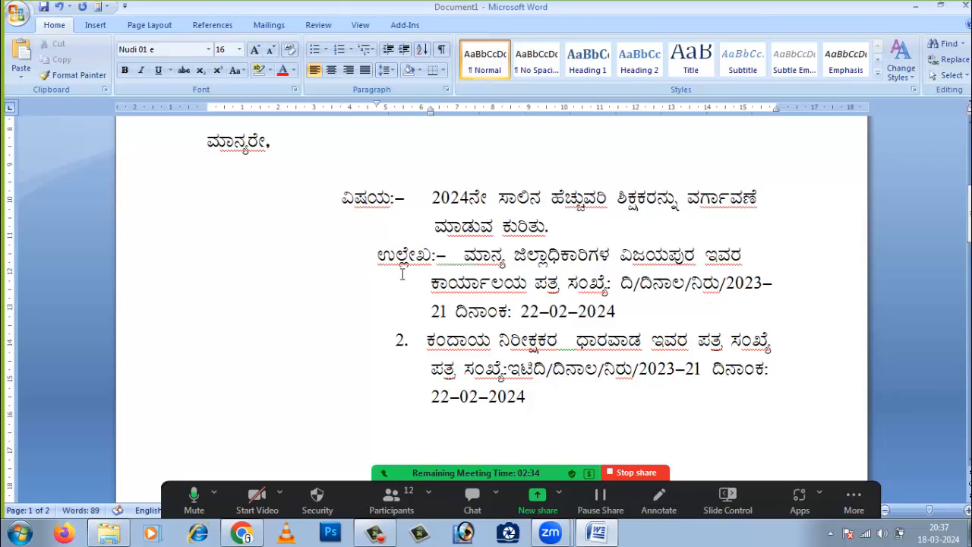
{"action": "left_click", "coordinate": [378, 257]}
{"action": "left_click_drag", "start_coordinate": [378, 109], "coordinate": [342, 113]}
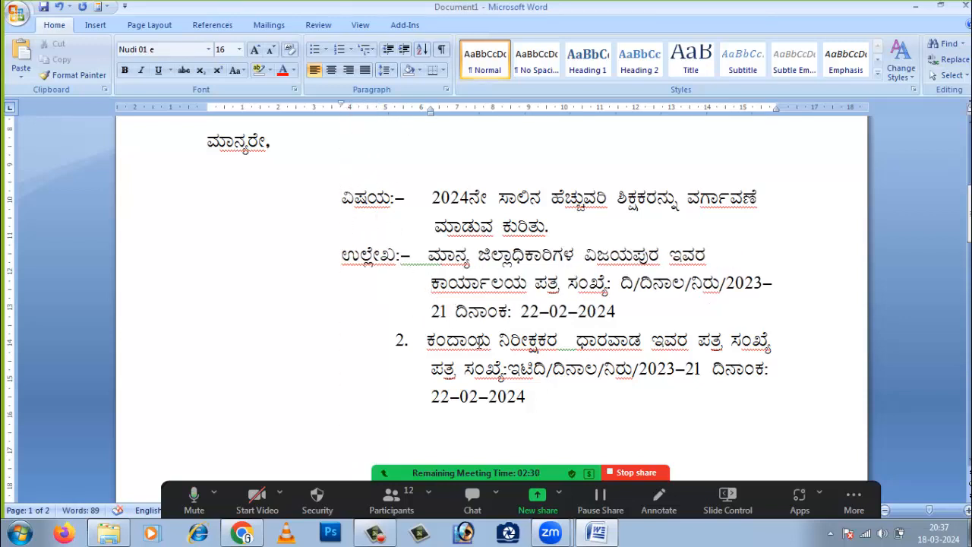
Remove the leading space and the blank lines between the second reference and the body paragraph starting ಮೇಲ್ಕಂಡ
{"action": "scroll", "coordinate": [524, 348], "scroll_direction": "down", "scroll_amount": 1}
{"action": "scroll", "coordinate": [568, 371], "scroll_direction": "up", "scroll_amount": 8}
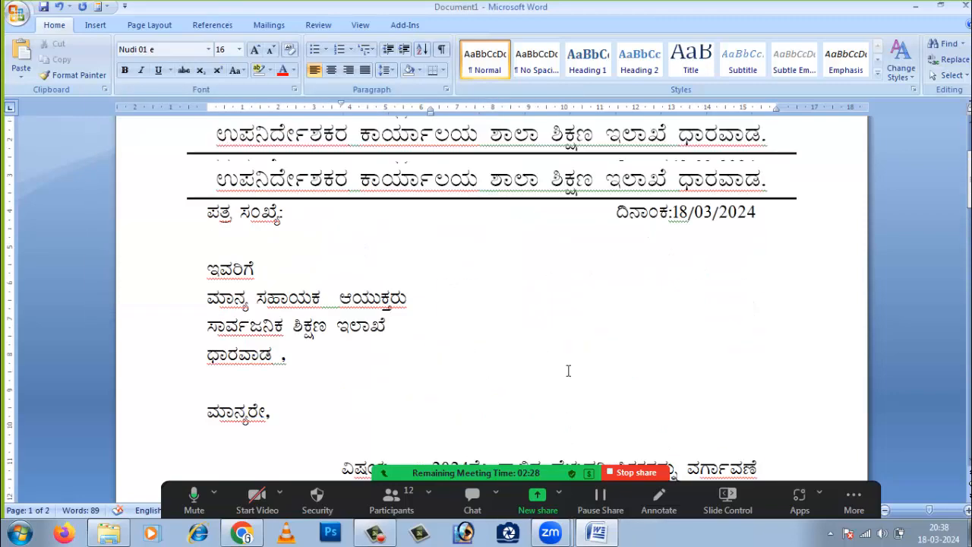
{"action": "scroll", "coordinate": [569, 369], "scroll_direction": "down", "scroll_amount": 8}
{"action": "scroll", "coordinate": [554, 365], "scroll_direction": "down", "scroll_amount": 5}
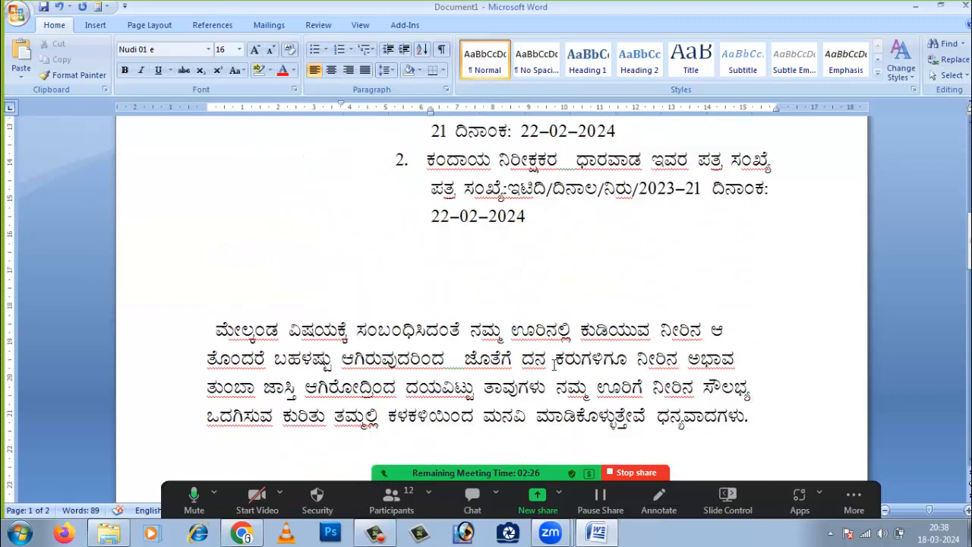
{"action": "left_click", "coordinate": [217, 240]}
{"action": "scroll", "coordinate": [226, 267], "scroll_direction": "up", "scroll_amount": 3}
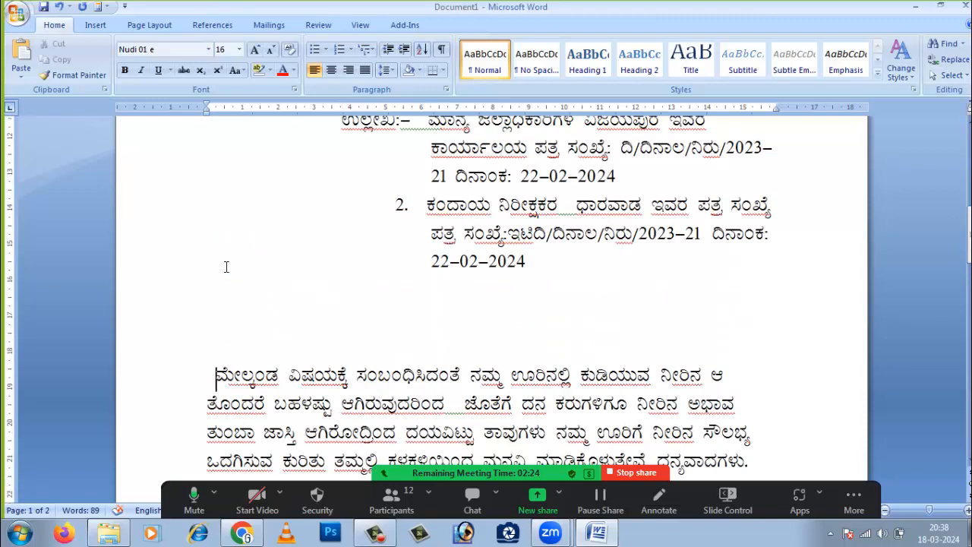
{"action": "key", "text": "BackSpace"}
{"action": "key", "text": "BackSpace"}
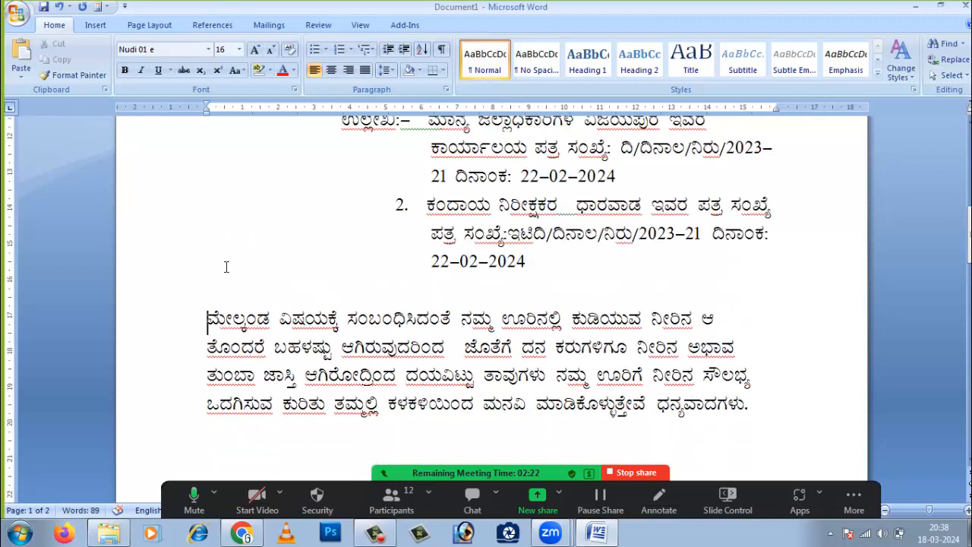
{"action": "key", "text": "BackSpace"}
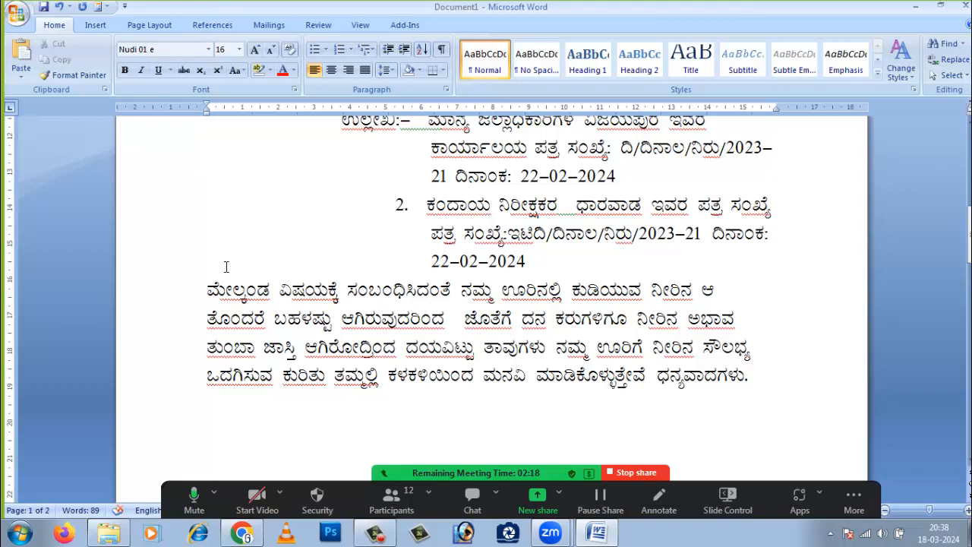
Add a centred line of six asterisks between the second reference and the body paragraph
{"action": "left_click", "coordinate": [579, 278]}
{"action": "key", "text": "Return"}
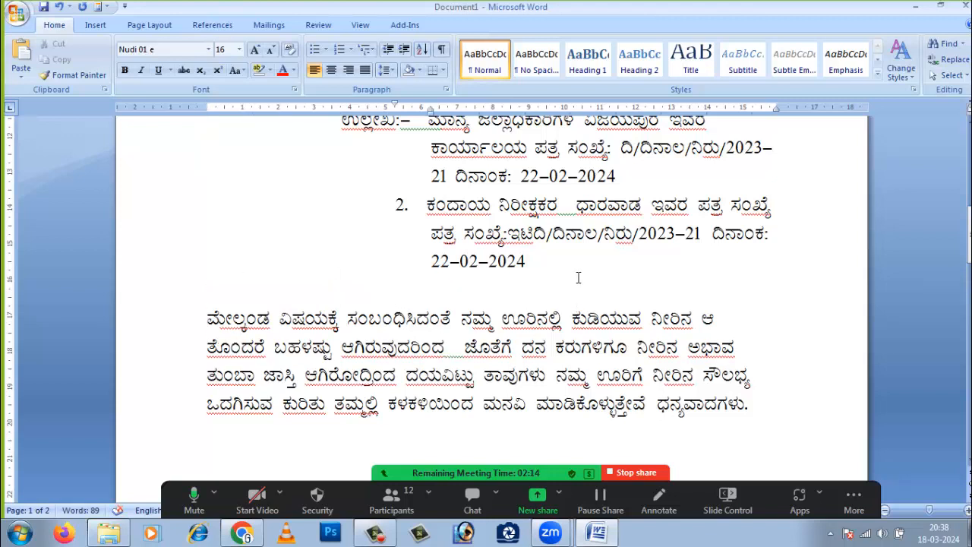
{"action": "type", "text": "*****"}
{"action": "left_click", "coordinate": [332, 71]}
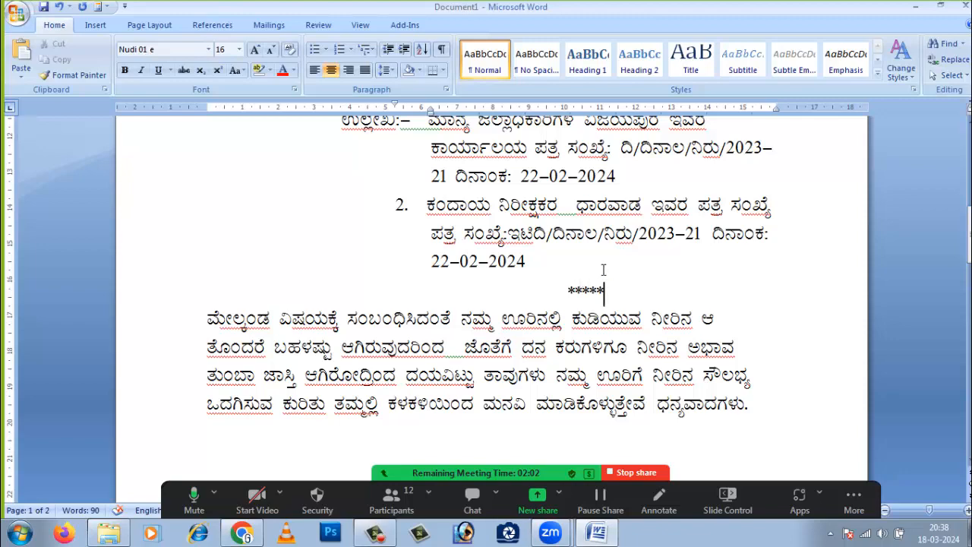
{"action": "type", "text": "*"}
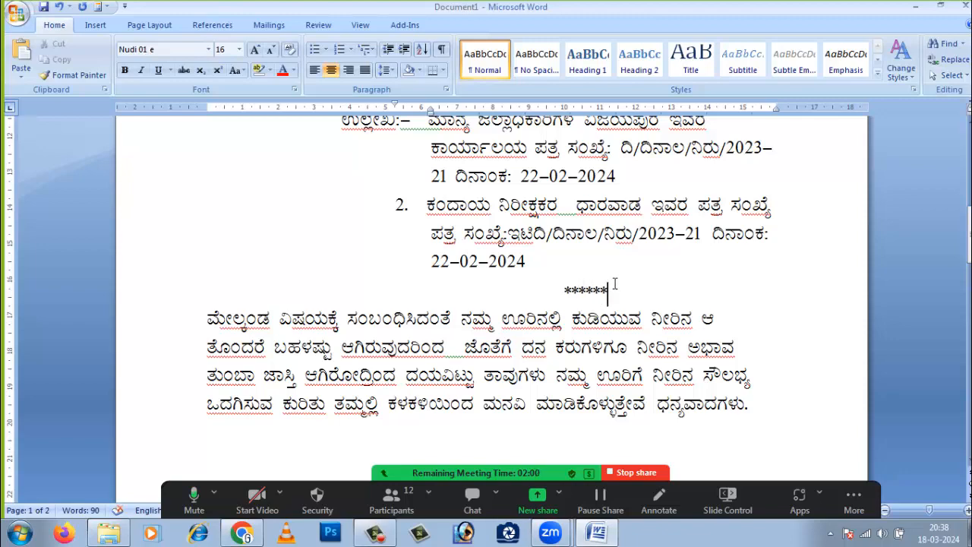
Remove the centre alignment from the asterisk line
{"action": "scroll", "coordinate": [615, 286], "scroll_direction": "up", "scroll_amount": 2}
{"action": "scroll", "coordinate": [615, 287], "scroll_direction": "down", "scroll_amount": 2}
{"action": "scroll", "coordinate": [615, 289], "scroll_direction": "up", "scroll_amount": 5}
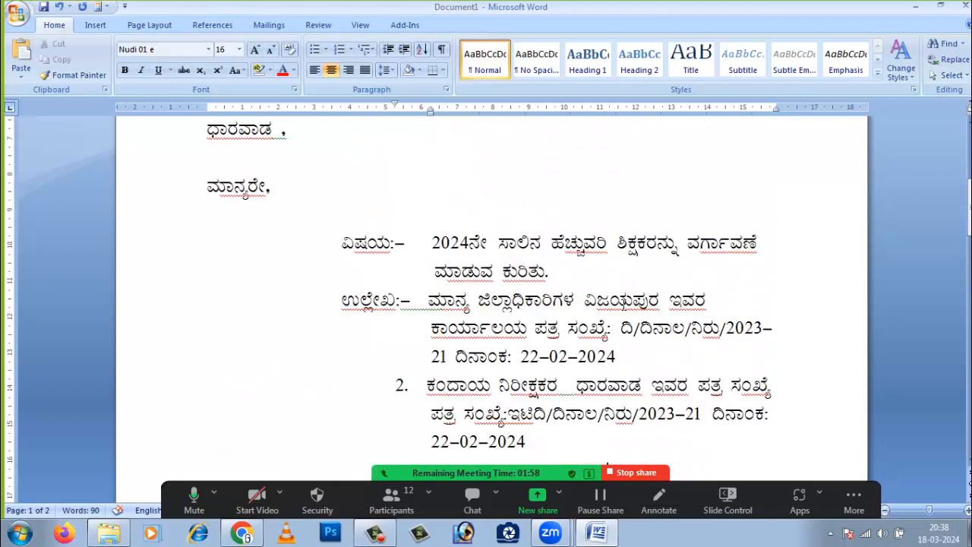
{"action": "scroll", "coordinate": [615, 289], "scroll_direction": "down", "scroll_amount": 3}
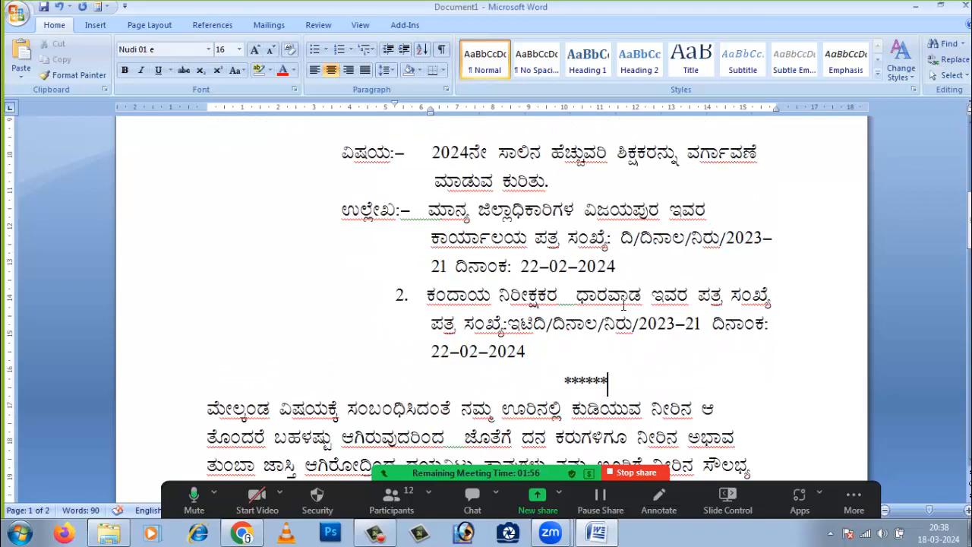
{"action": "left_click", "coordinate": [332, 71]}
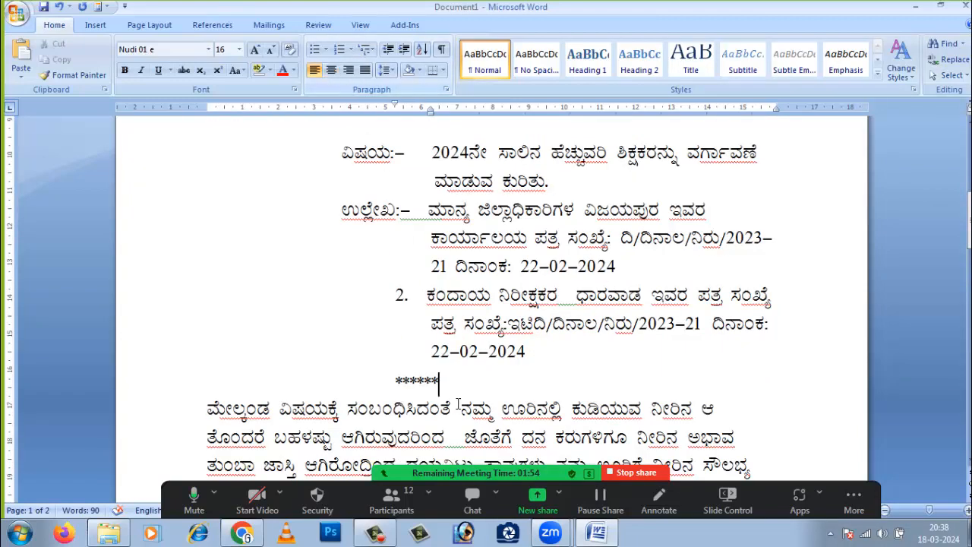
Clear the indents of the asterisk line so that it starts at the page's left margin
{"action": "scroll", "coordinate": [489, 381], "scroll_direction": "down", "scroll_amount": 4}
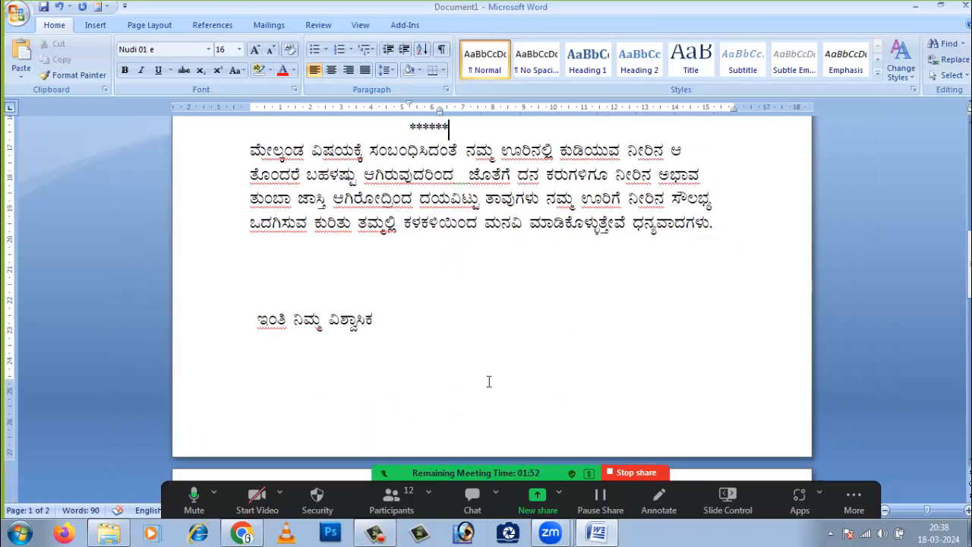
{"action": "scroll", "coordinate": [494, 361], "scroll_direction": "up", "scroll_amount": 4}
{"action": "scroll", "coordinate": [494, 358], "scroll_direction": "up", "scroll_amount": 5}
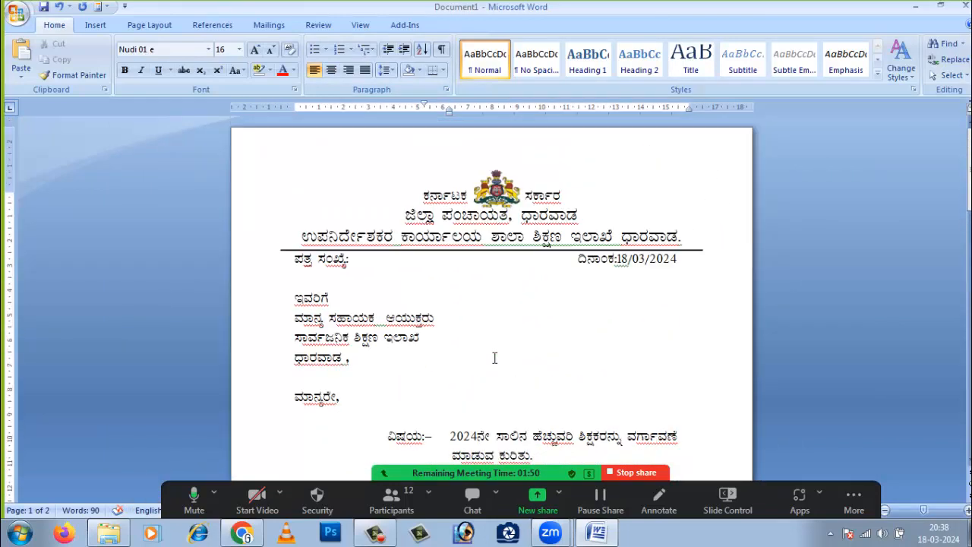
{"action": "scroll", "coordinate": [493, 372], "scroll_direction": "down", "scroll_amount": 4}
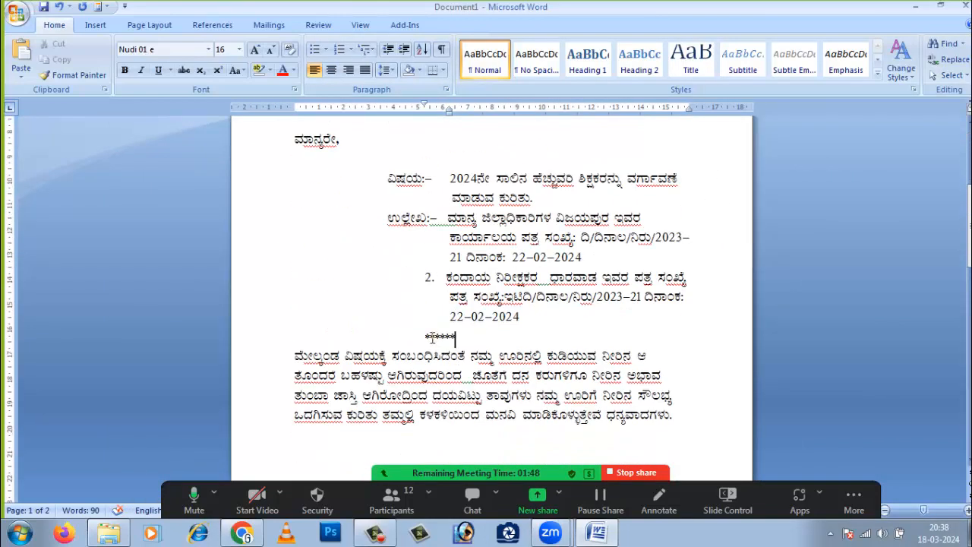
{"action": "left_click", "coordinate": [425, 336]}
{"action": "key", "text": "BackSpace"}
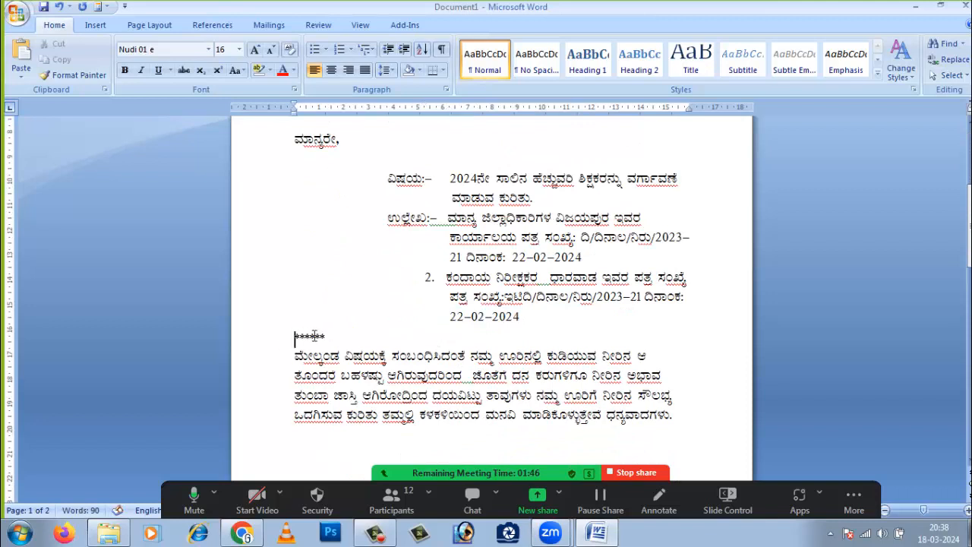
Centre the asterisk line between the second reference and the body paragraph
{"action": "left_click", "coordinate": [332, 68]}
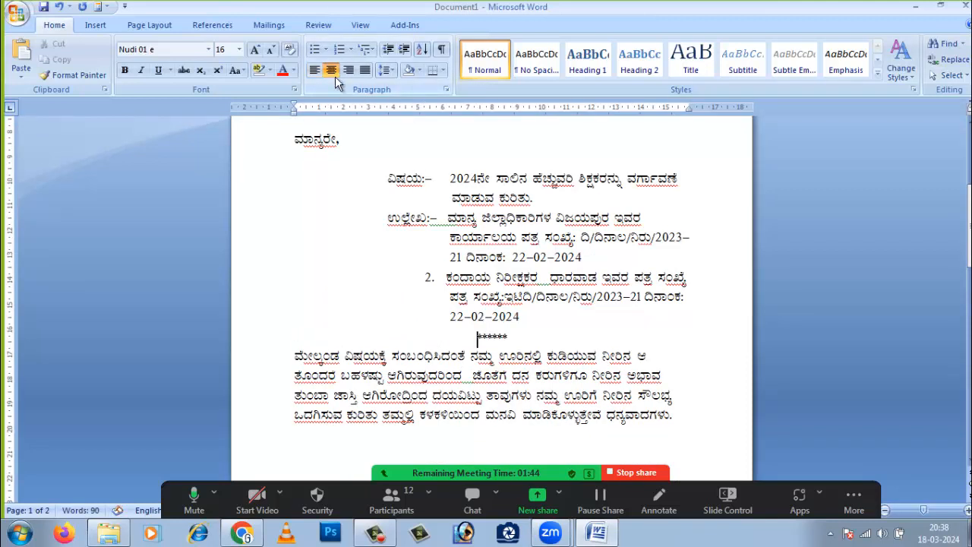
{"action": "left_click", "coordinate": [516, 344]}
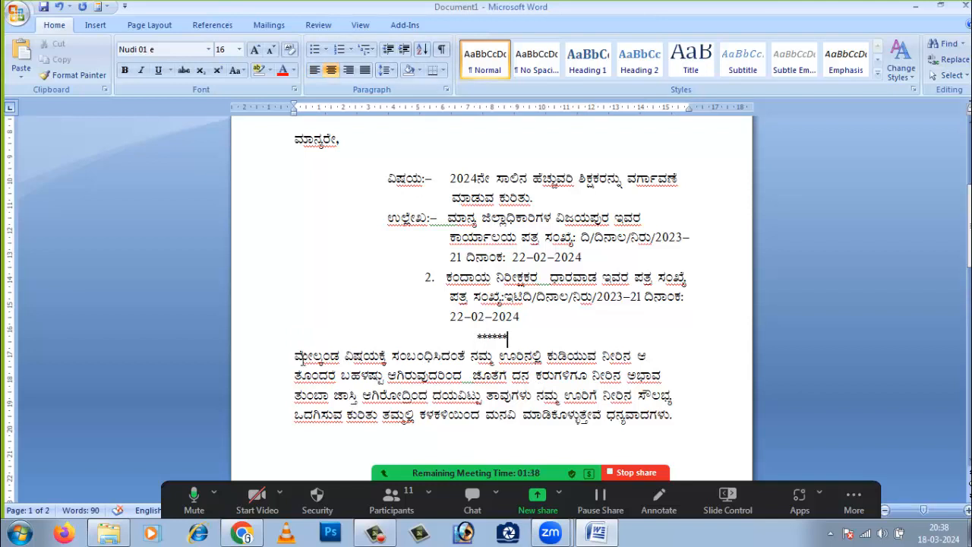
Indent only the first line of the body paragraph starting ಮೇಲ್ಕಂಡ by slightly more than one tab stop, and dismiss the script error
{"action": "left_click", "coordinate": [295, 357]}
{"action": "key", "text": "Tab"}
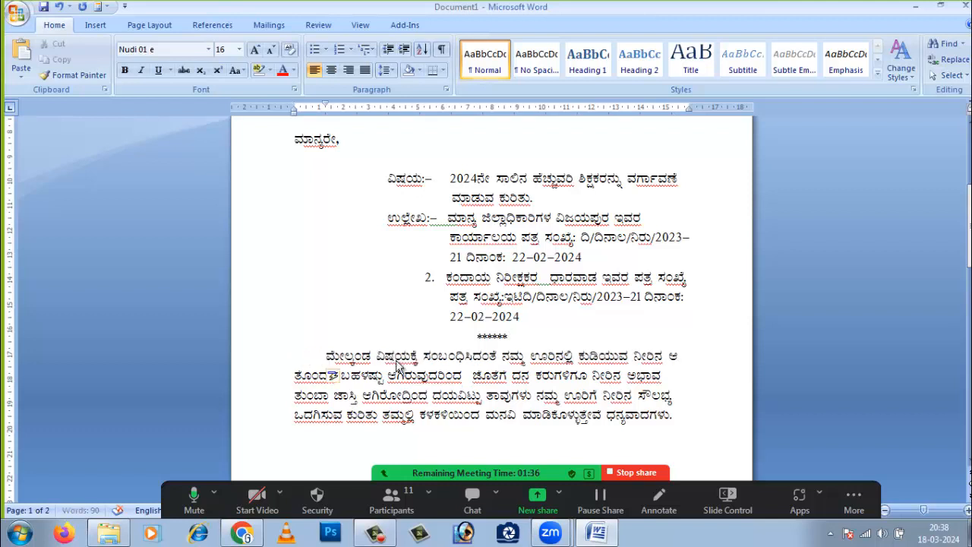
{"action": "key", "text": "Tab"}
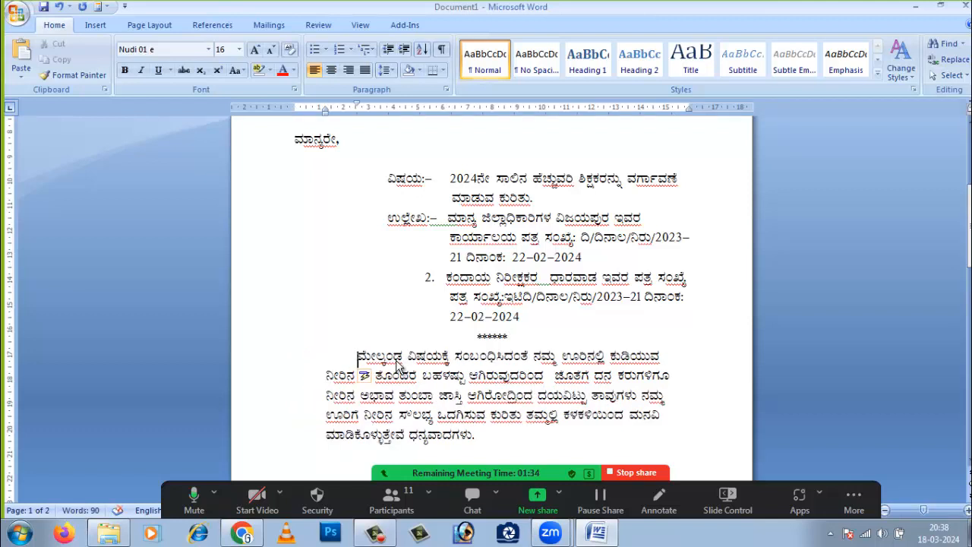
{"action": "key", "text": "BackSpace"}
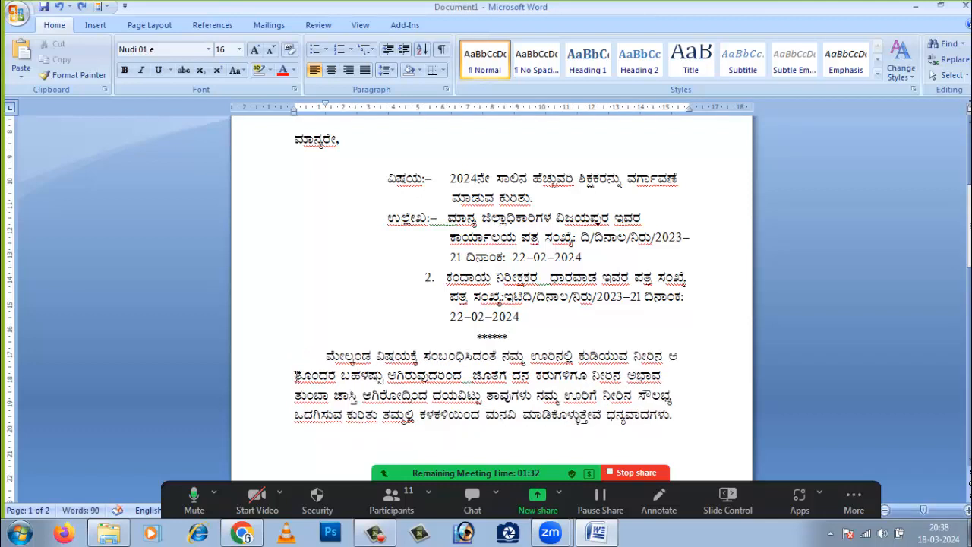
{"action": "key", "text": "Down"}
{"action": "key", "text": "Up"}
{"action": "key", "text": "Up"}
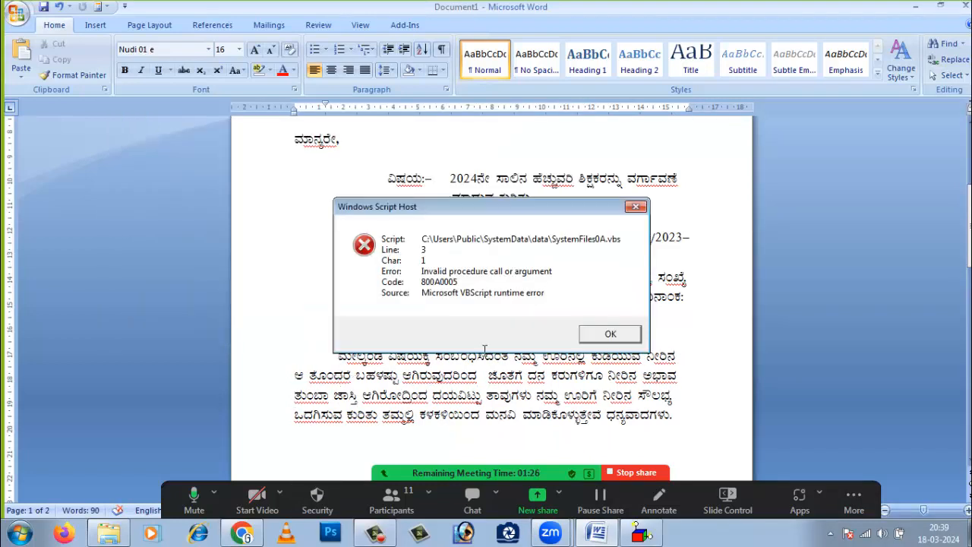
{"action": "left_click", "coordinate": [608, 335]}
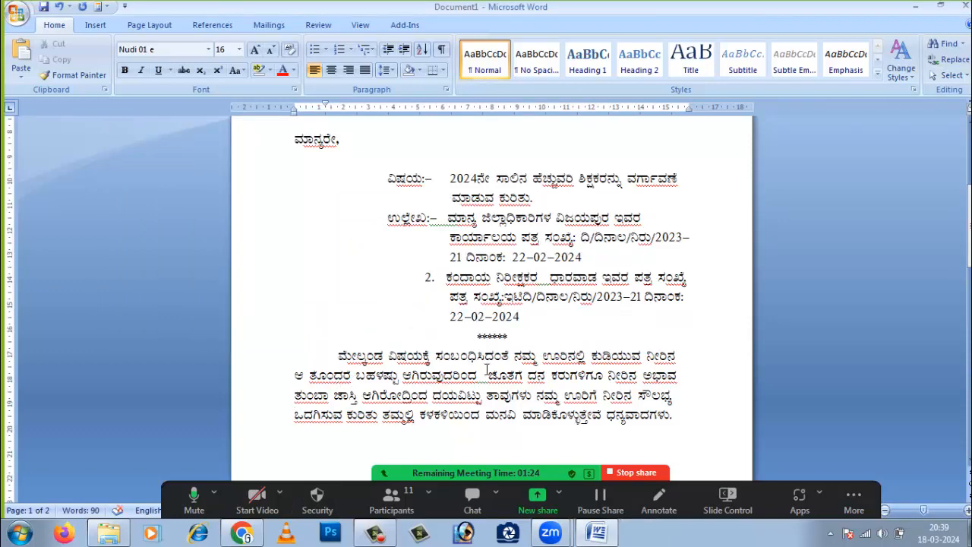
Right-align the closing line ಇಂತಿ ನಿಮ್ಮ ವಿಶ್ವಾಸಿಕ below the body paragraph
{"action": "scroll", "coordinate": [486, 370], "scroll_direction": "down", "scroll_amount": 1}
{"action": "left_click", "coordinate": [683, 387]}
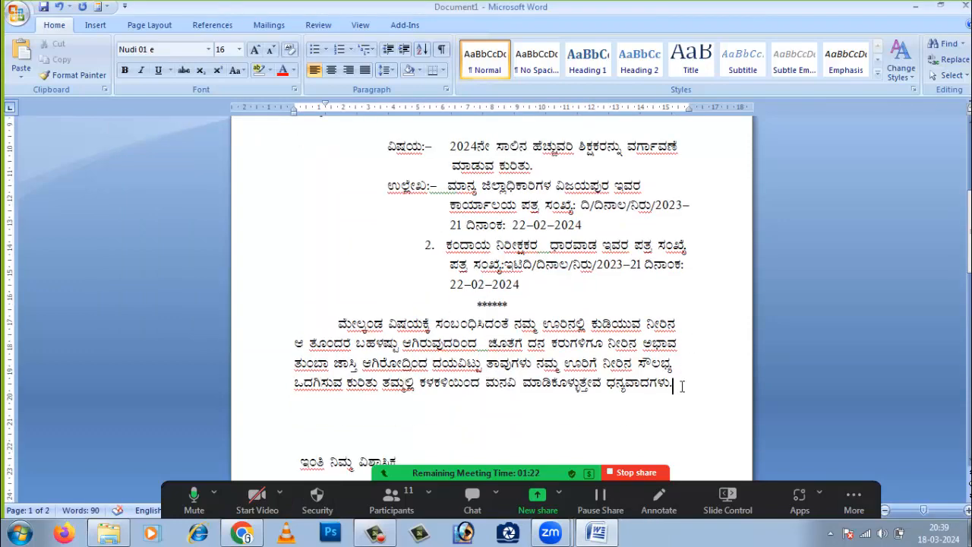
{"action": "scroll", "coordinate": [682, 387], "scroll_direction": "down", "scroll_amount": 4}
{"action": "left_click", "coordinate": [295, 335]}
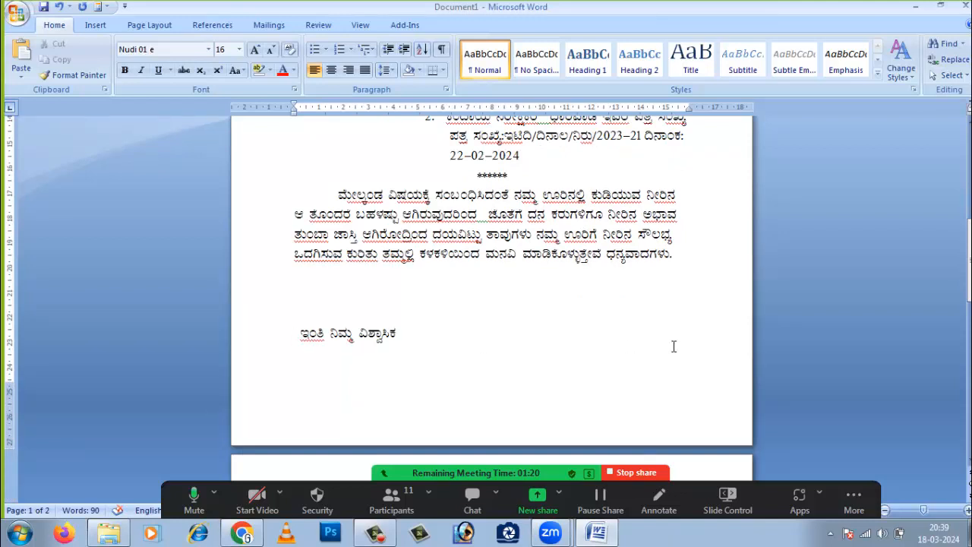
{"action": "left_click", "coordinate": [332, 70]}
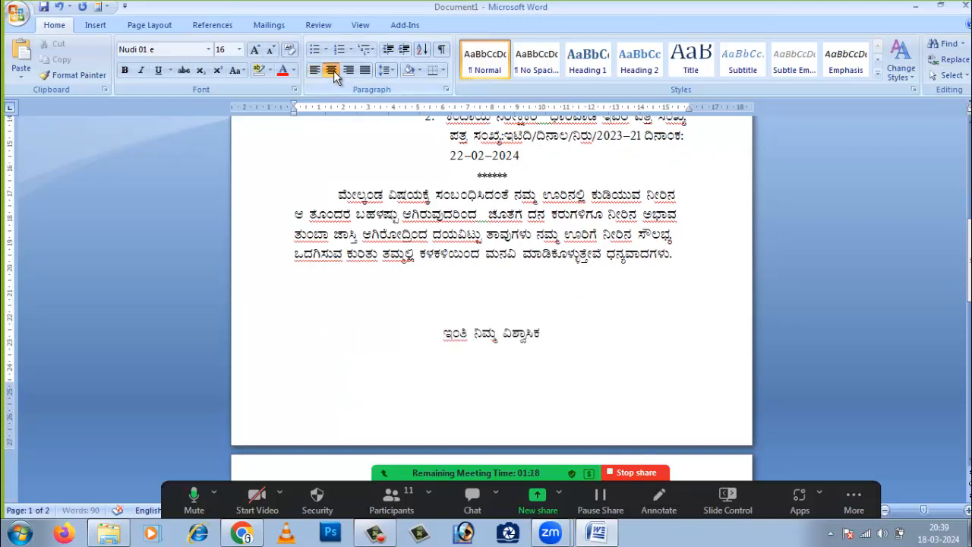
{"action": "left_click", "coordinate": [348, 70]}
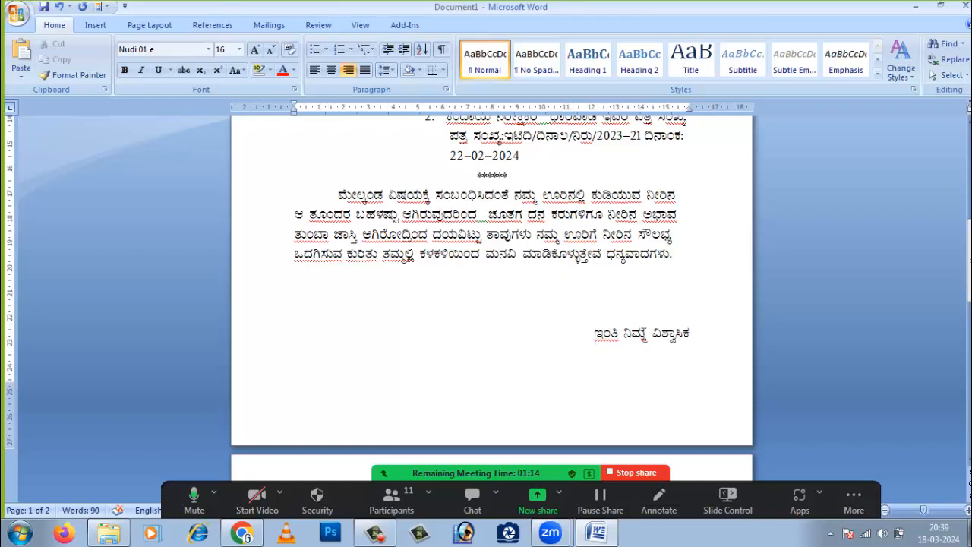
Remove the empty paragraph after the closing line so that the letter fits on a single page
{"action": "key", "text": "Down"}
{"action": "scroll", "coordinate": [662, 391], "scroll_direction": "up", "scroll_amount": 3}
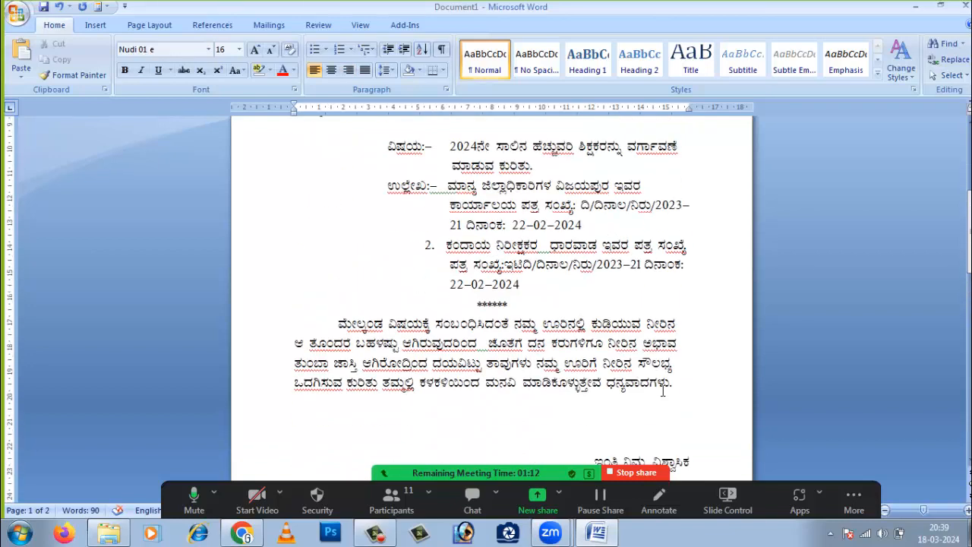
{"action": "scroll", "coordinate": [663, 390], "scroll_direction": "down", "scroll_amount": 4}
{"action": "scroll", "coordinate": [663, 391], "scroll_direction": "down", "scroll_amount": 3}
{"action": "left_click", "coordinate": [506, 385]}
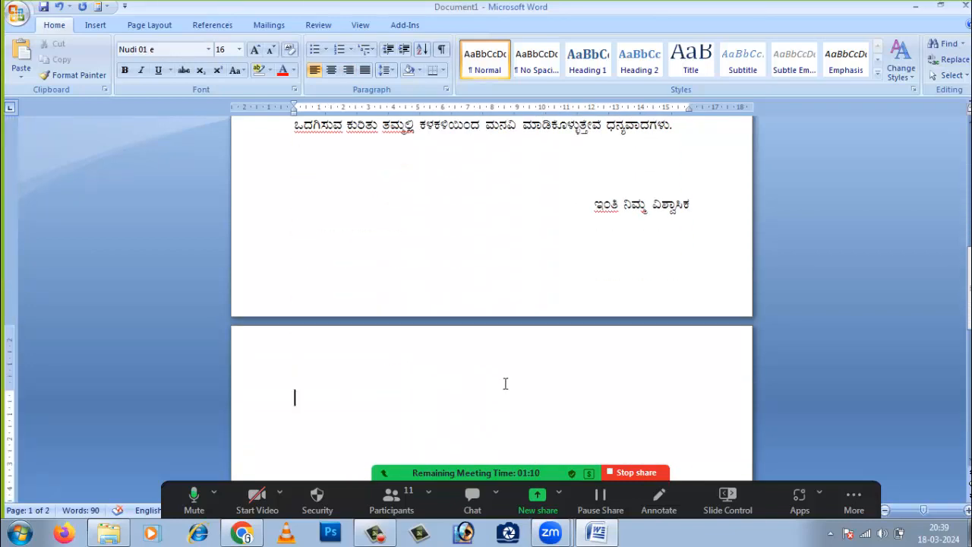
{"action": "key", "text": "BackSpace"}
Review the letter's overall layout at reduced zoom, from the letterhead down to the closing line
{"action": "scroll", "coordinate": [512, 380], "scroll_direction": "up", "scroll_amount": 15}
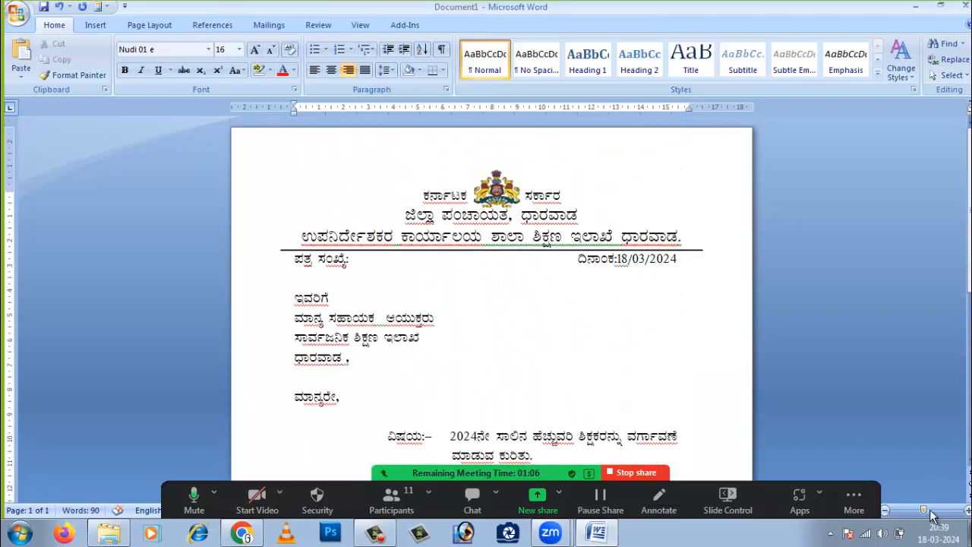
{"action": "left_click_drag", "start_coordinate": [924, 509], "coordinate": [910, 509]}
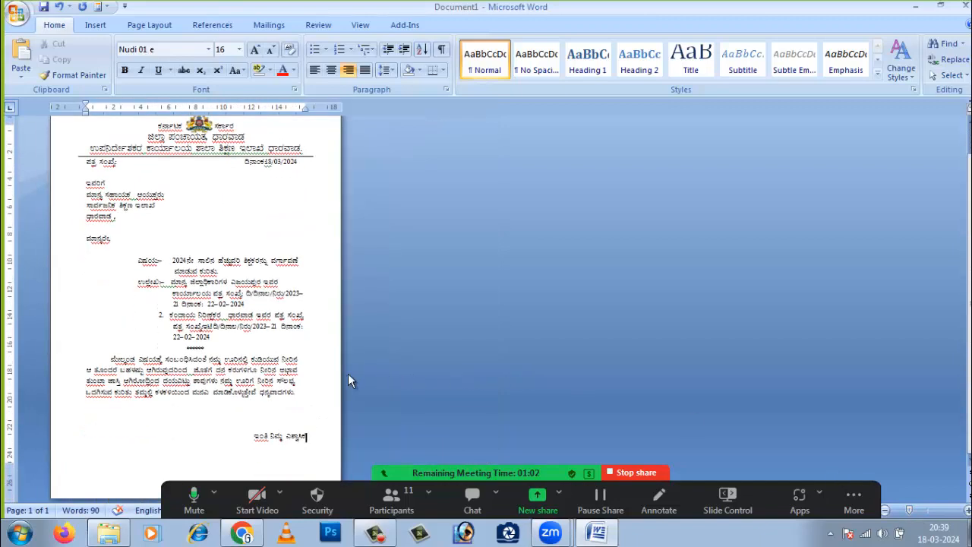
{"action": "left_click", "coordinate": [304, 369]}
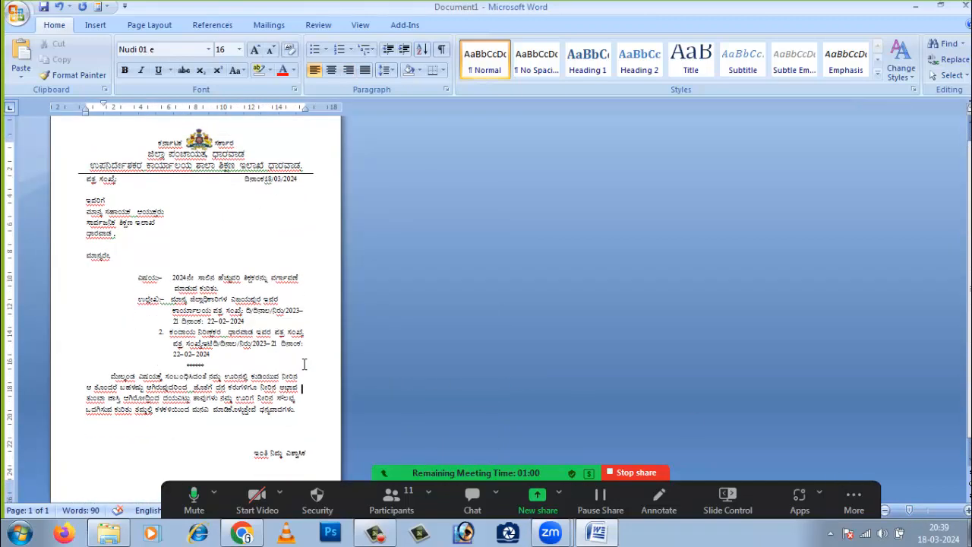
{"action": "left_click", "coordinate": [126, 181]}
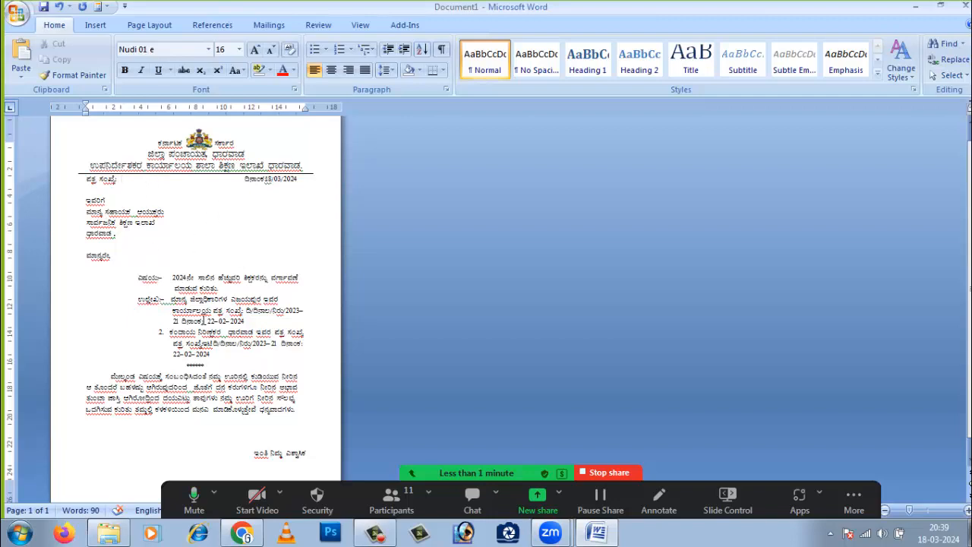
{"action": "left_click", "coordinate": [916, 509]}
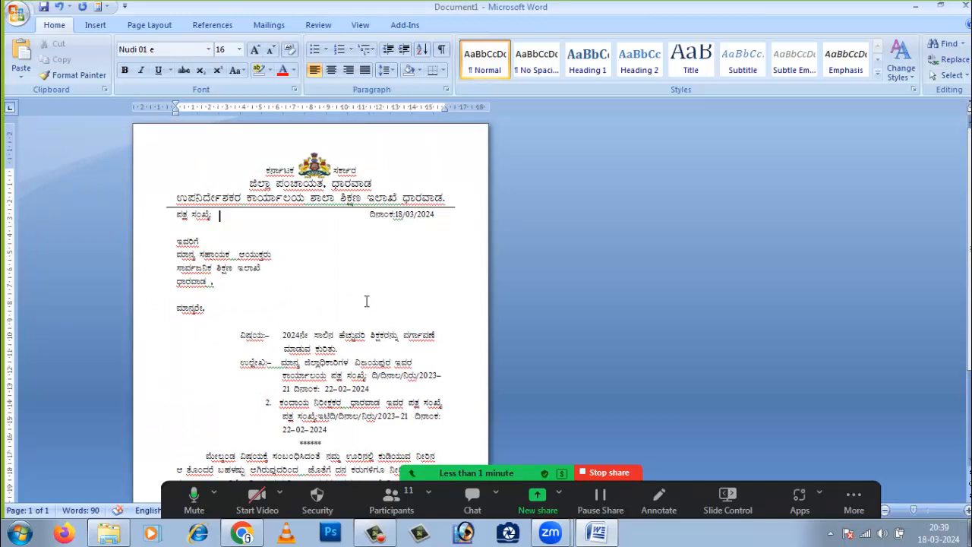
{"action": "scroll", "coordinate": [366, 301], "scroll_direction": "down", "scroll_amount": 1}
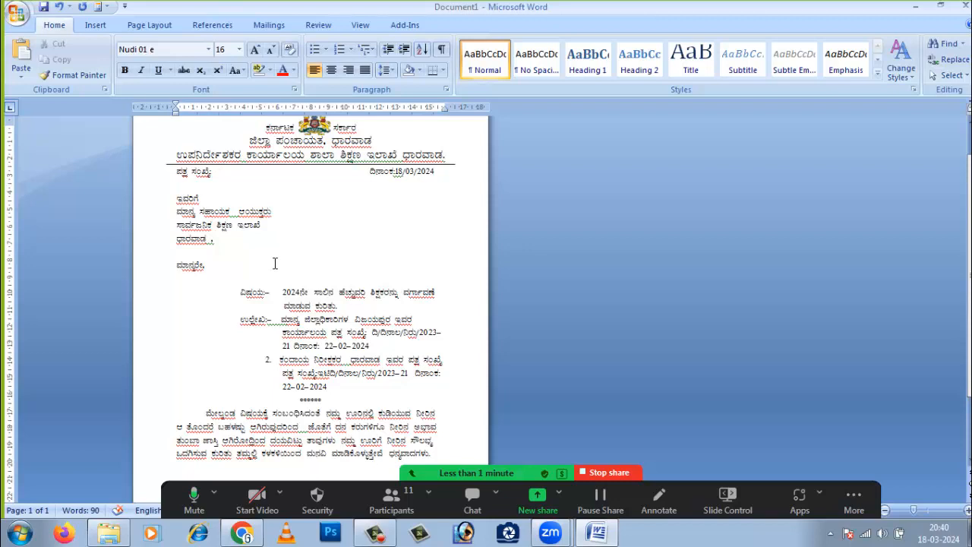
{"action": "scroll", "coordinate": [275, 264], "scroll_direction": "down", "scroll_amount": 5}
{"action": "scroll", "coordinate": [275, 264], "scroll_direction": "up", "scroll_amount": 6}
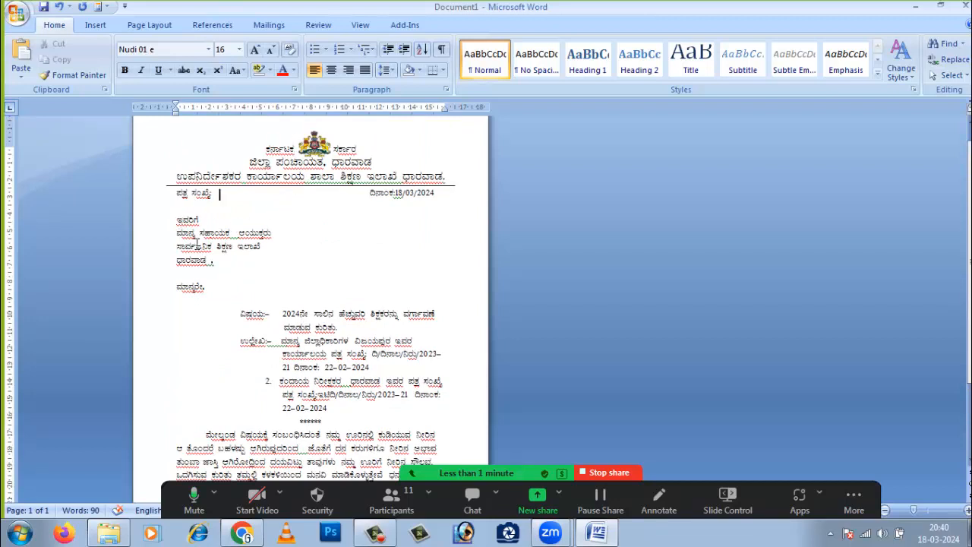
Examine how the addressee block, the salutation ಮಾನ್ಯರೇ and the lines of the body paragraph line up along the margin
{"action": "left_click", "coordinate": [301, 218]}
{"action": "left_click", "coordinate": [283, 210]}
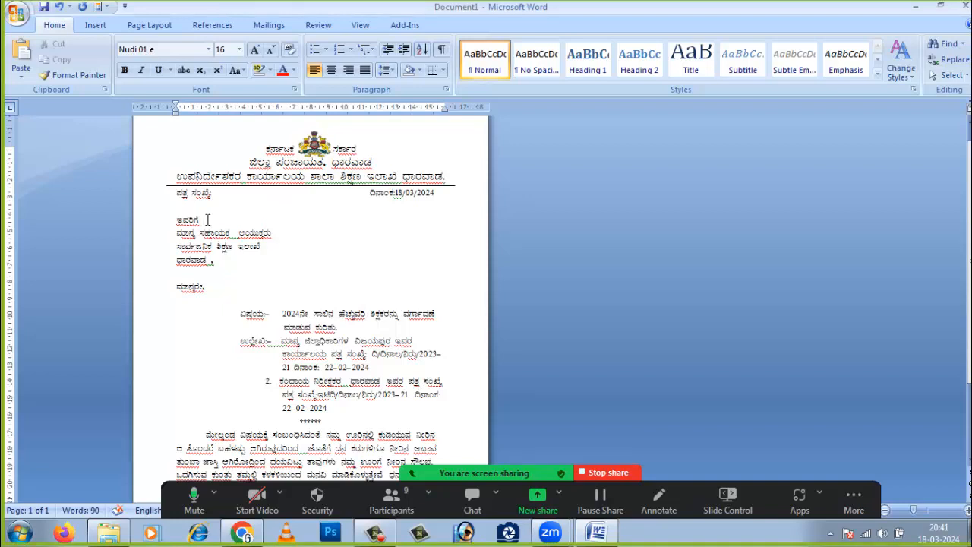
{"action": "scroll", "coordinate": [312, 306], "scroll_direction": "down", "scroll_amount": 1}
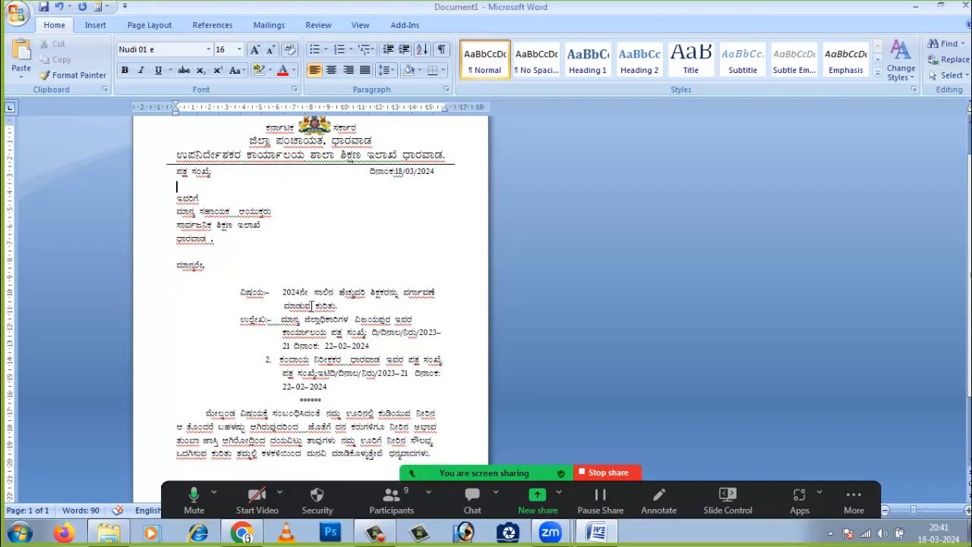
{"action": "left_click_drag", "start_coordinate": [177, 266], "coordinate": [207, 265]}
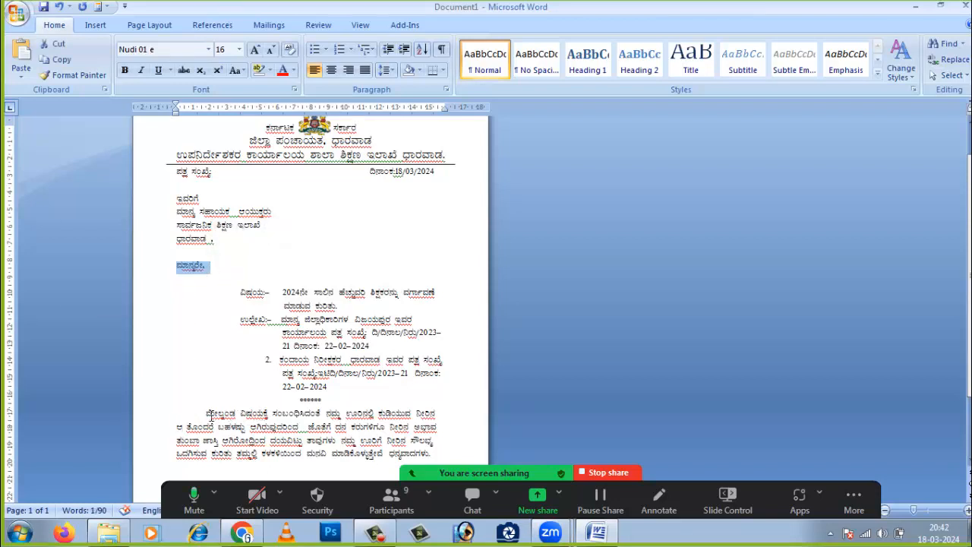
{"action": "left_click", "coordinate": [209, 416]}
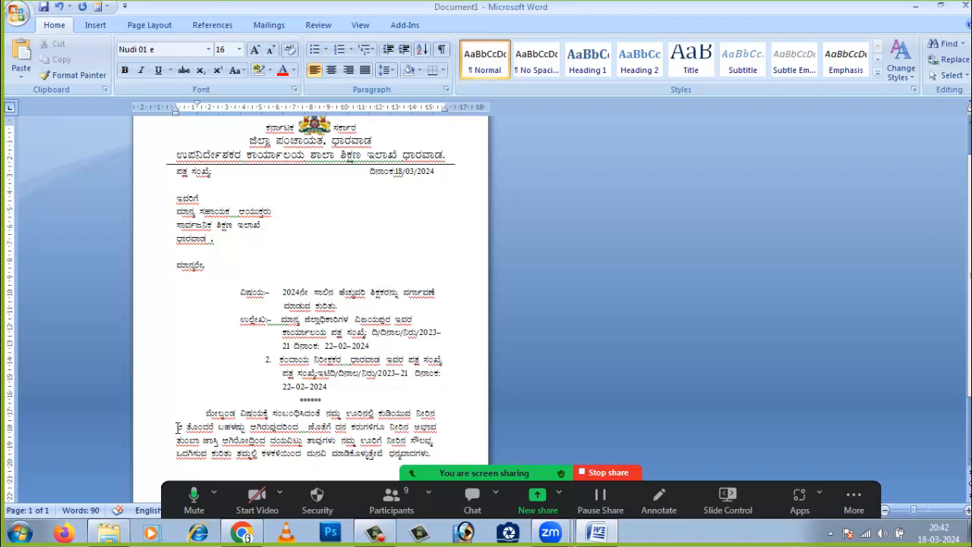
{"action": "left_click_drag", "start_coordinate": [178, 427], "coordinate": [178, 453]}
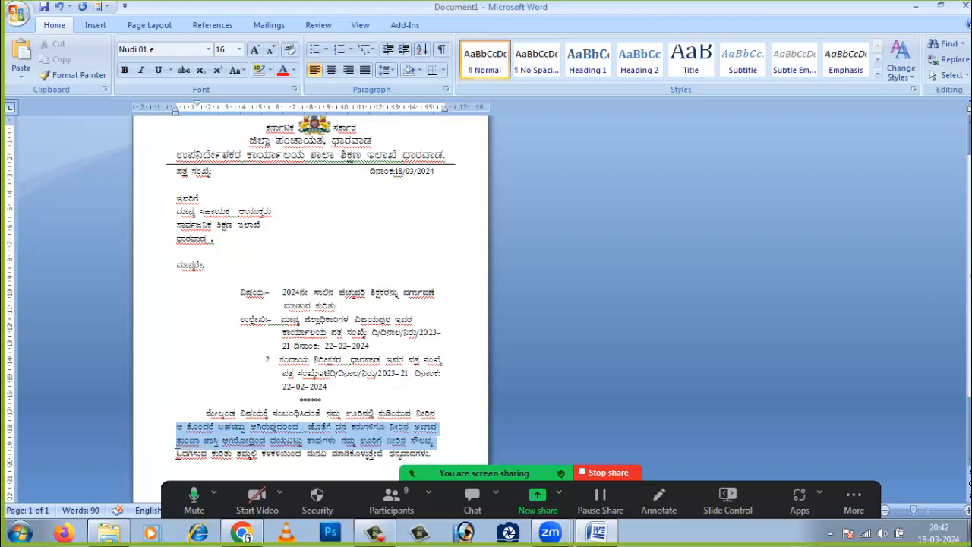
{"action": "left_click", "coordinate": [226, 348]}
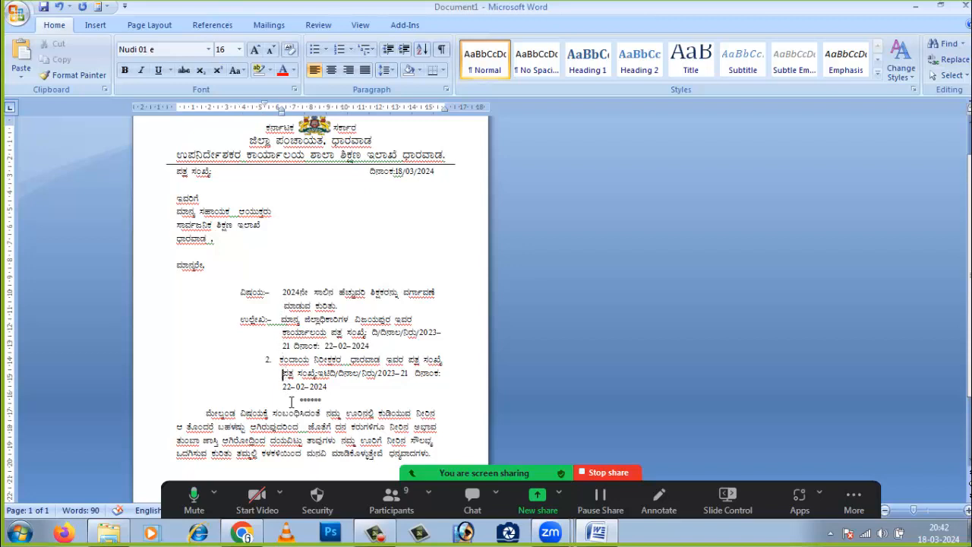
Try a hanging indent of about 7.3 cm on the second reference, undo it, and try joining ಮಾಡುವ to the preceding word in the subject
{"action": "key", "text": "BackSpace"}
{"action": "left_click_drag", "start_coordinate": [914, 510], "coordinate": [927, 510]}
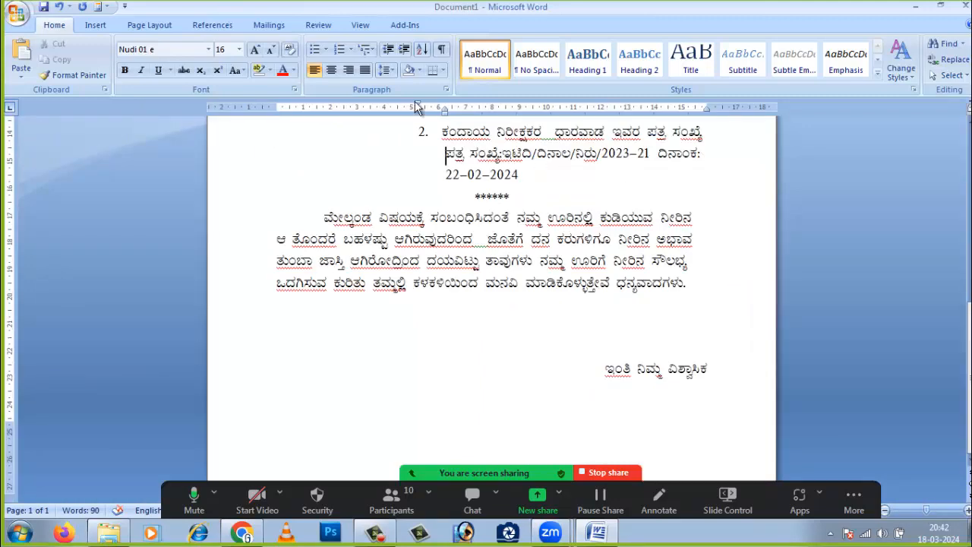
{"action": "scroll", "coordinate": [421, 110], "scroll_direction": "up", "scroll_amount": 5}
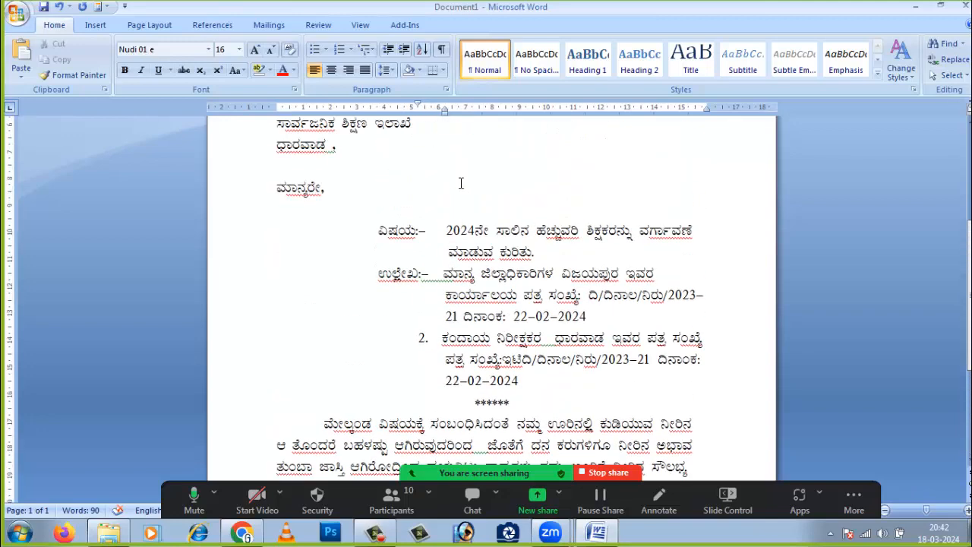
{"action": "left_click_drag", "start_coordinate": [420, 107], "coordinate": [473, 109]}
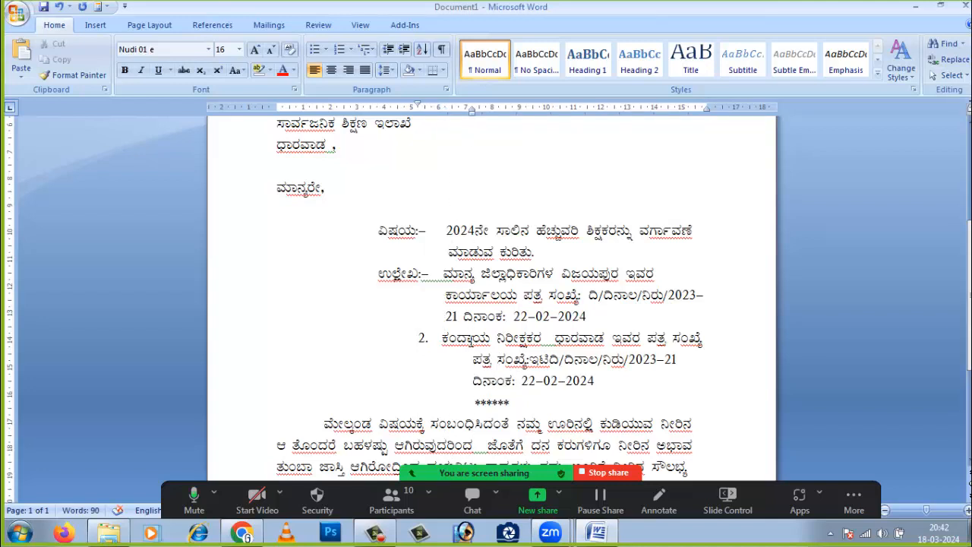
{"action": "key", "text": "ctrl+z"}
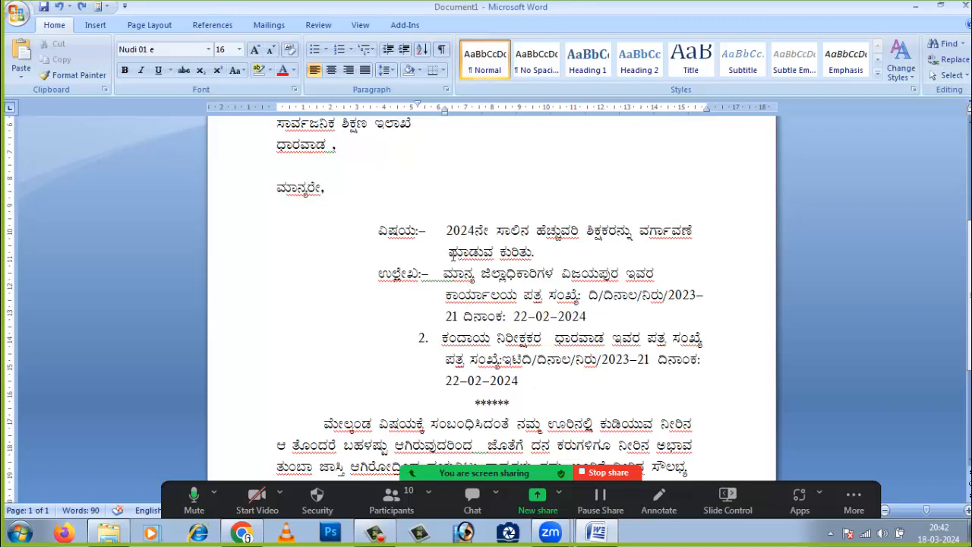
{"action": "left_click", "coordinate": [454, 256]}
{"action": "key", "text": "BackSpace"}
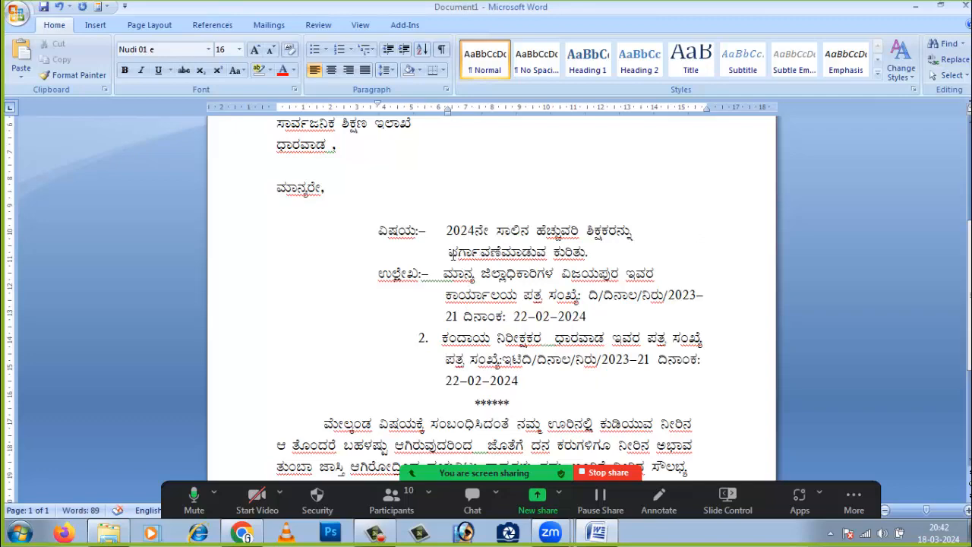
Look over the letter from the body paragraph back up to the letterhead, and dismiss the browser news notification
{"action": "scroll", "coordinate": [534, 392], "scroll_direction": "down", "scroll_amount": 3}
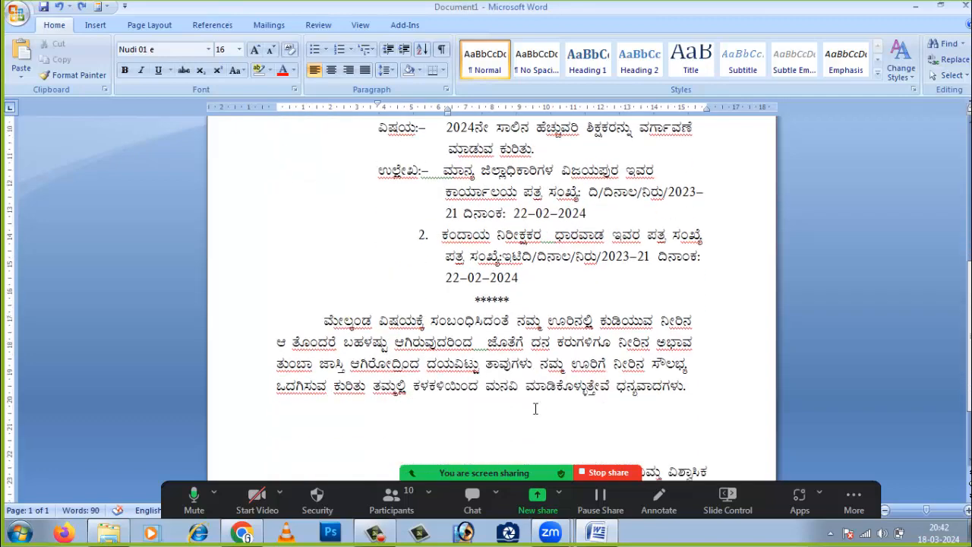
{"action": "scroll", "coordinate": [535, 405], "scroll_direction": "up", "scroll_amount": 6}
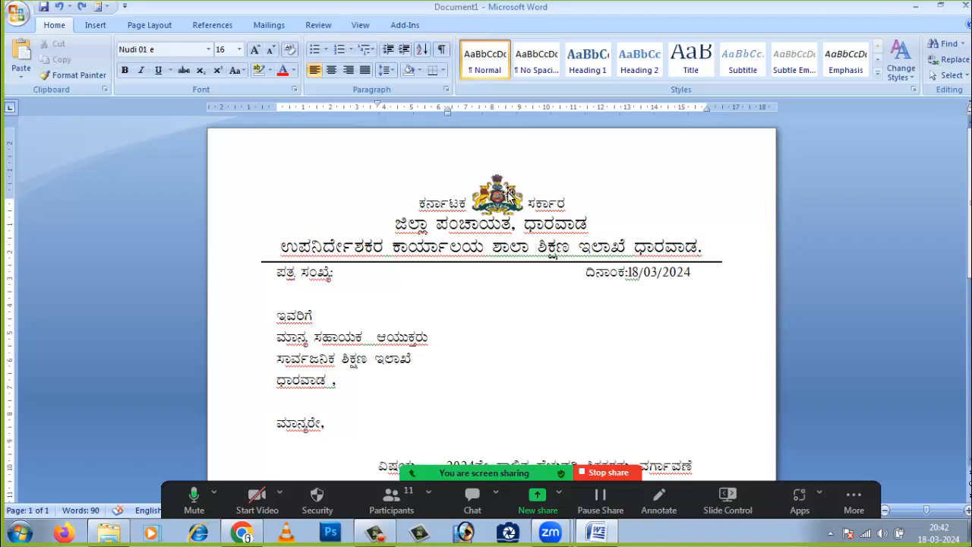
{"action": "left_click", "coordinate": [521, 315]}
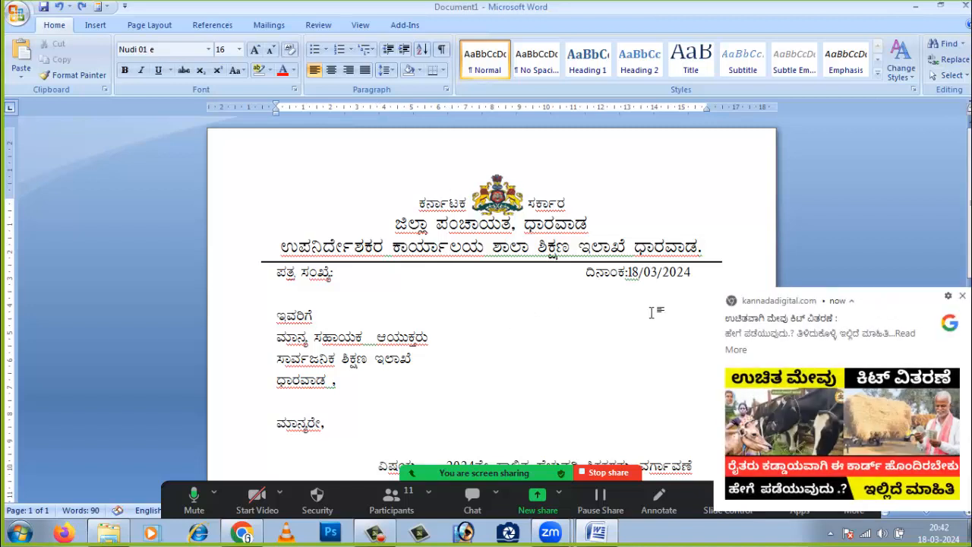
{"action": "left_click", "coordinate": [962, 295]}
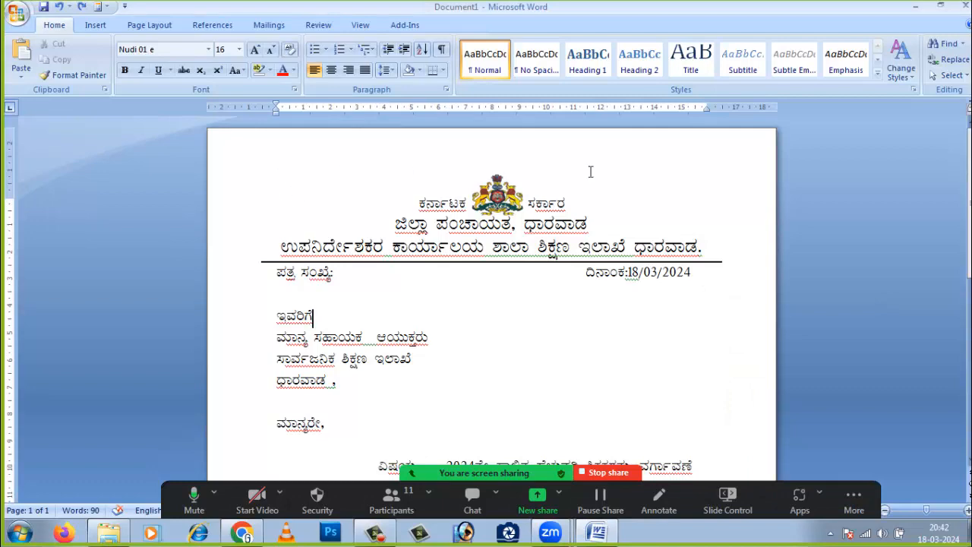
Add a box page border with a thick-and-thin double line style, 1½ pt wide, to the whole document
{"action": "scroll", "coordinate": [717, 358], "scroll_direction": "down", "scroll_amount": 12}
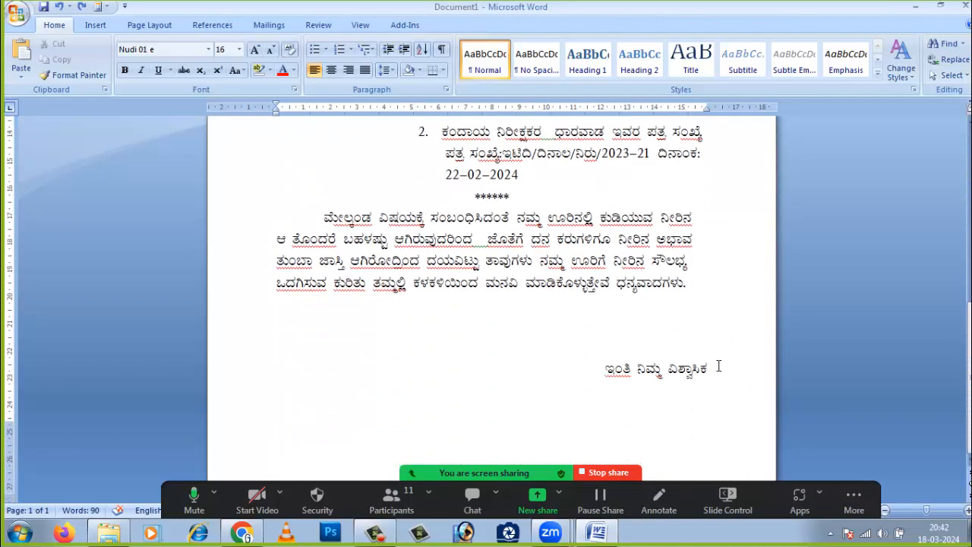
{"action": "scroll", "coordinate": [719, 365], "scroll_direction": "up", "scroll_amount": 13}
{"action": "scroll", "coordinate": [718, 365], "scroll_direction": "up", "scroll_amount": 2}
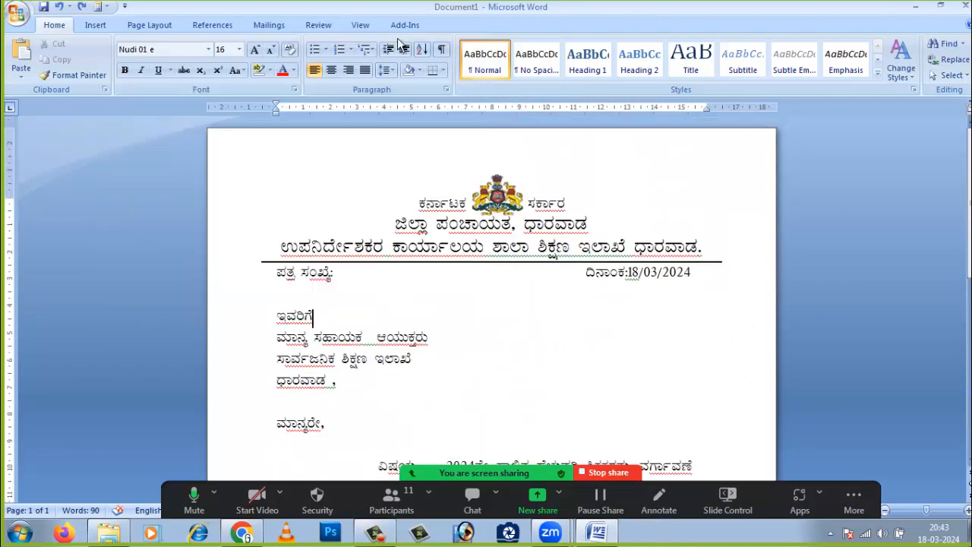
{"action": "left_click", "coordinate": [157, 27]}
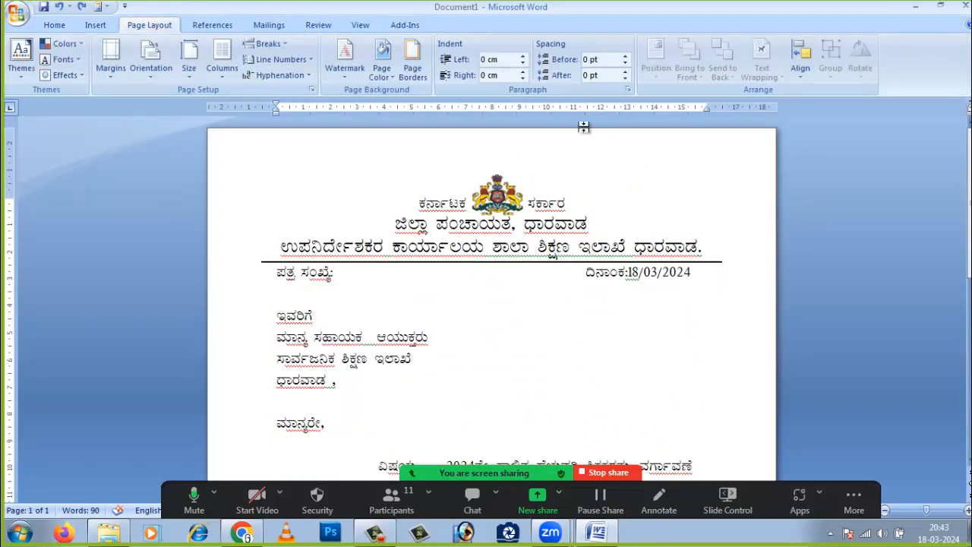
{"action": "left_click", "coordinate": [407, 69]}
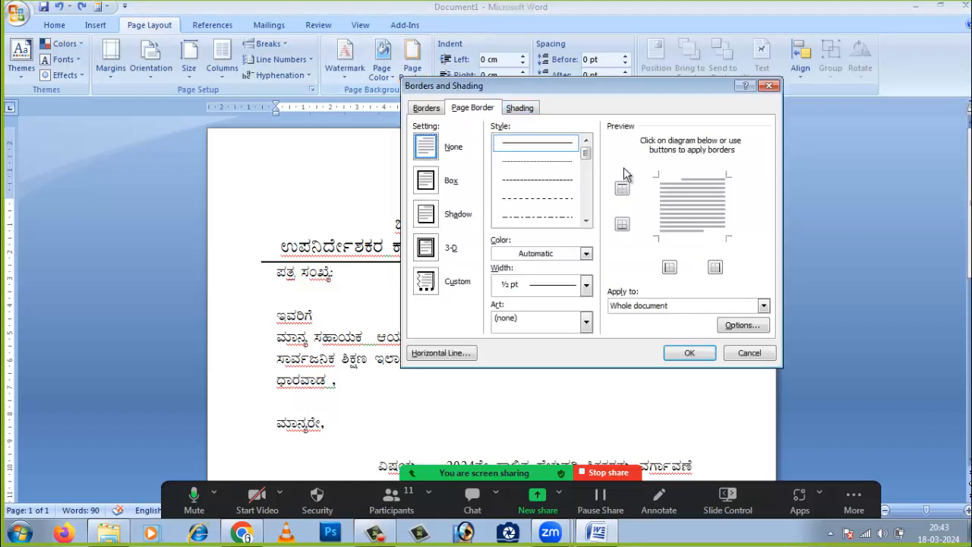
{"action": "scroll", "coordinate": [592, 163], "scroll_direction": "down", "scroll_amount": 3}
{"action": "left_click", "coordinate": [566, 216]}
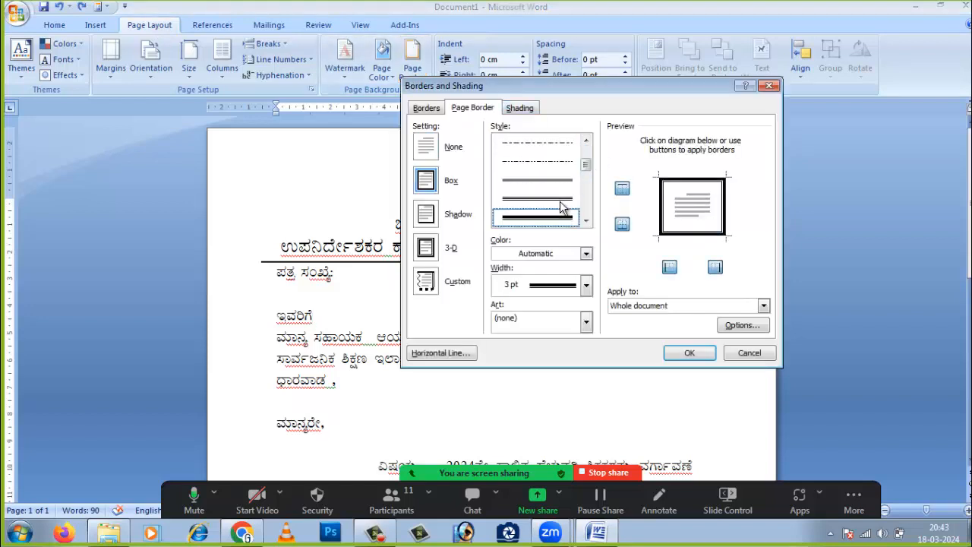
{"action": "left_click", "coordinate": [586, 284]}
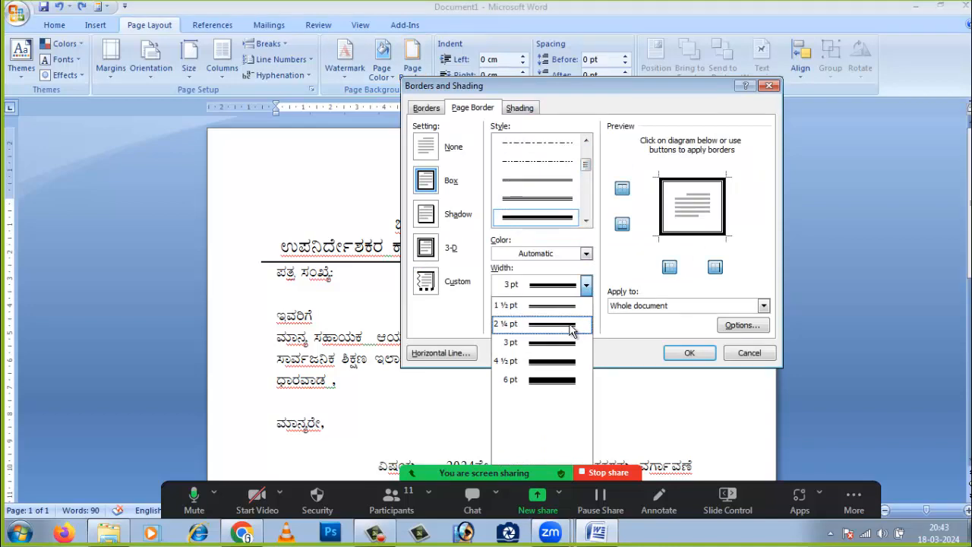
{"action": "left_click", "coordinate": [575, 306]}
{"action": "left_click", "coordinate": [689, 352]}
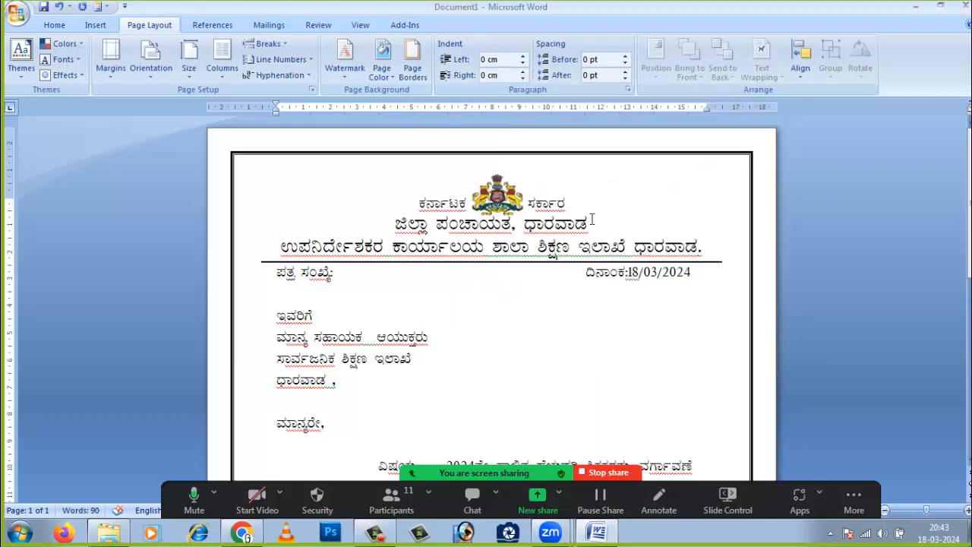
Review the bordered letter at reduced zoom, from the letterhead down to the closing line
{"action": "scroll", "coordinate": [662, 236], "scroll_direction": "down", "scroll_amount": 8}
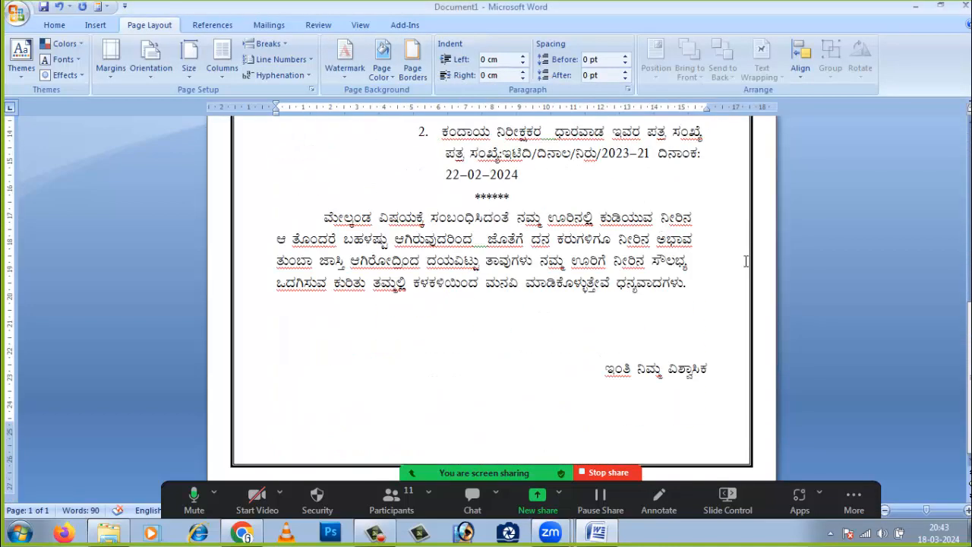
{"action": "left_click_drag", "start_coordinate": [926, 510], "coordinate": [919, 515]}
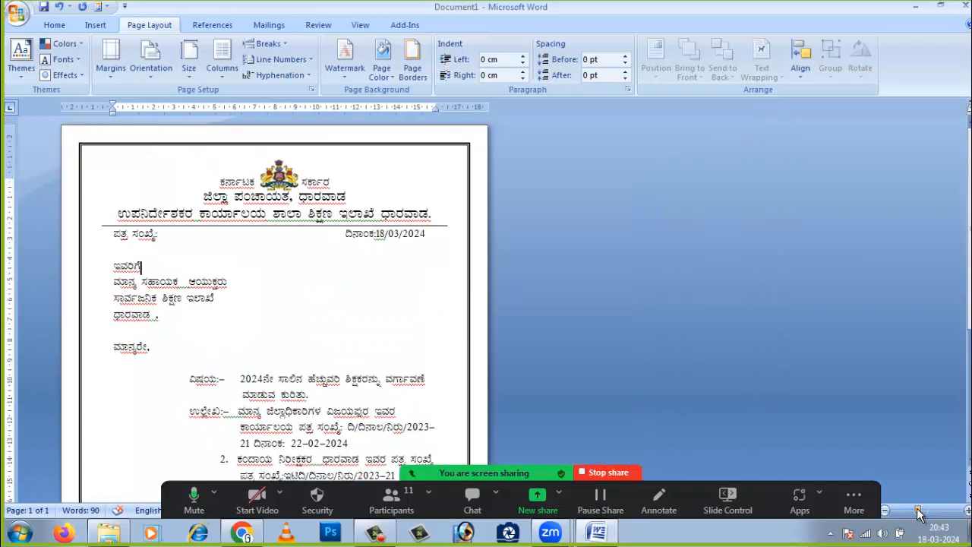
{"action": "scroll", "coordinate": [445, 311], "scroll_direction": "down", "scroll_amount": 5}
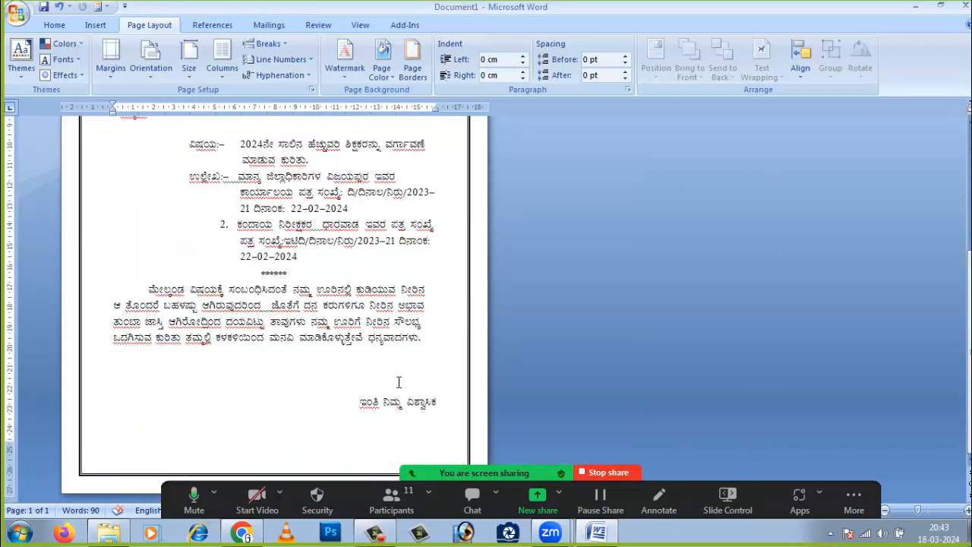
{"action": "scroll", "coordinate": [399, 382], "scroll_direction": "up", "scroll_amount": 5}
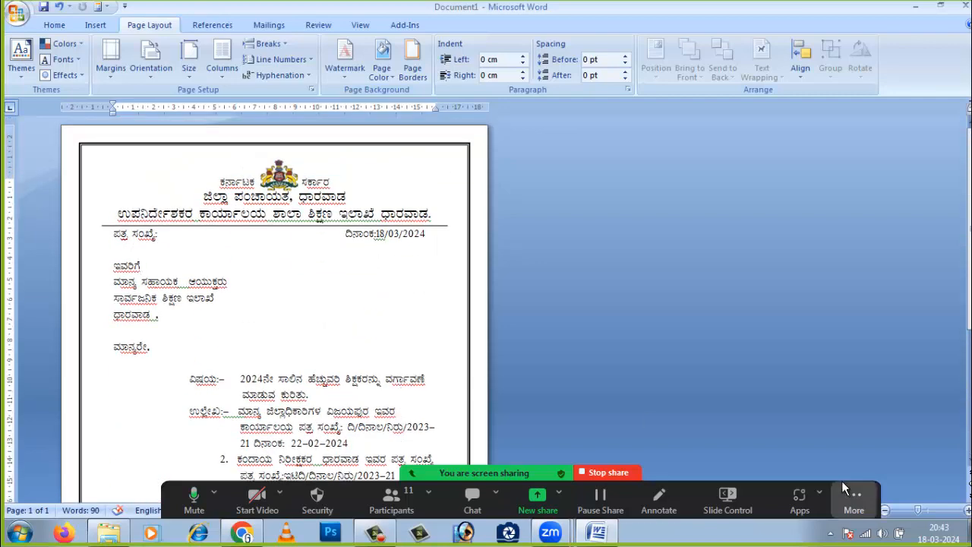
{"action": "scroll", "coordinate": [313, 352], "scroll_direction": "down", "scroll_amount": 5}
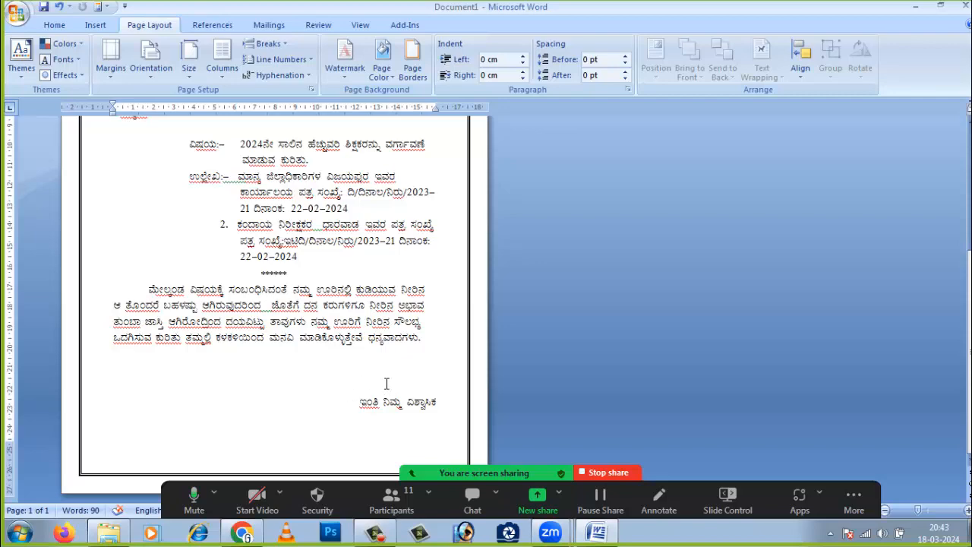
{"action": "scroll", "coordinate": [386, 383], "scroll_direction": "up", "scroll_amount": 5}
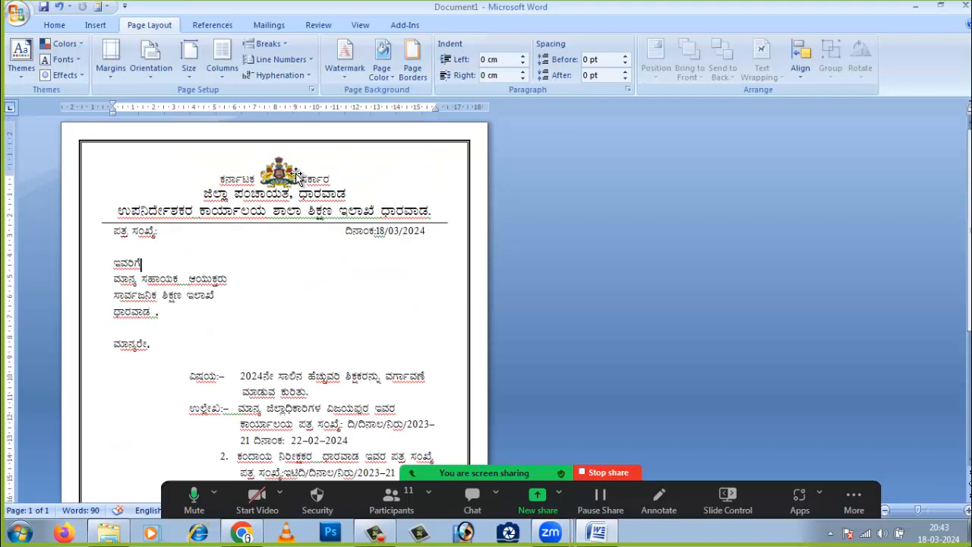
{"action": "scroll", "coordinate": [365, 344], "scroll_direction": "down", "scroll_amount": 5}
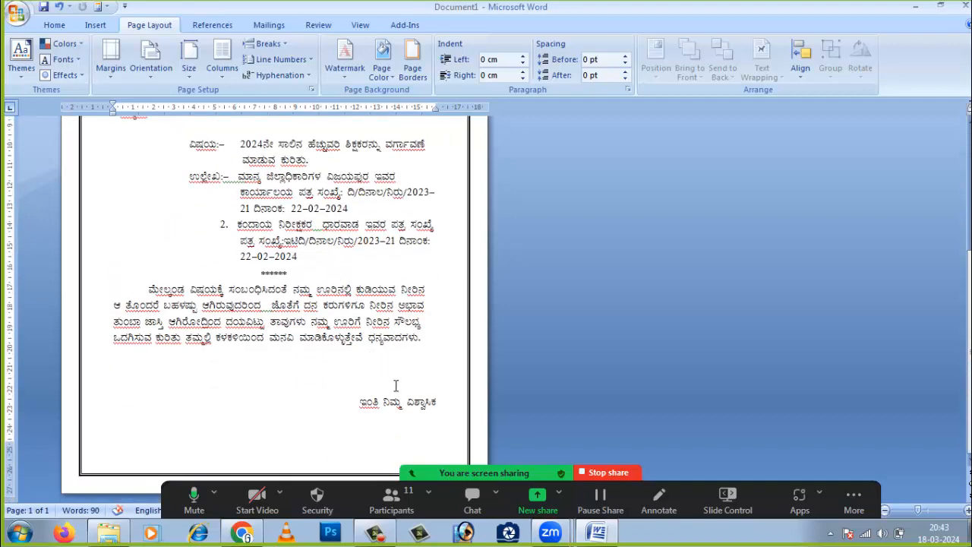
Try a freehand scribble signature about 3.7 cm wide and 1.5 cm high above the closing line, and undo it
{"action": "left_click", "coordinate": [96, 25]}
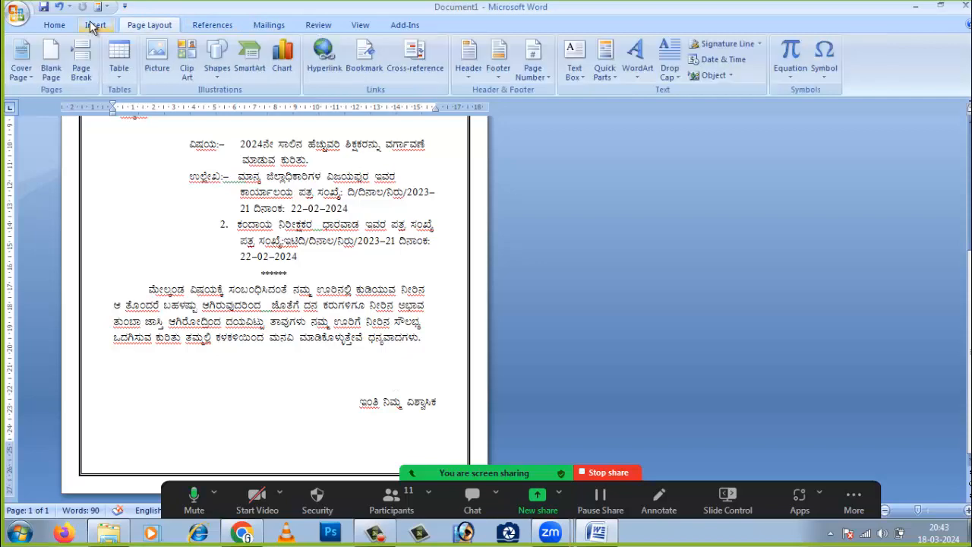
{"action": "left_click", "coordinate": [154, 26]}
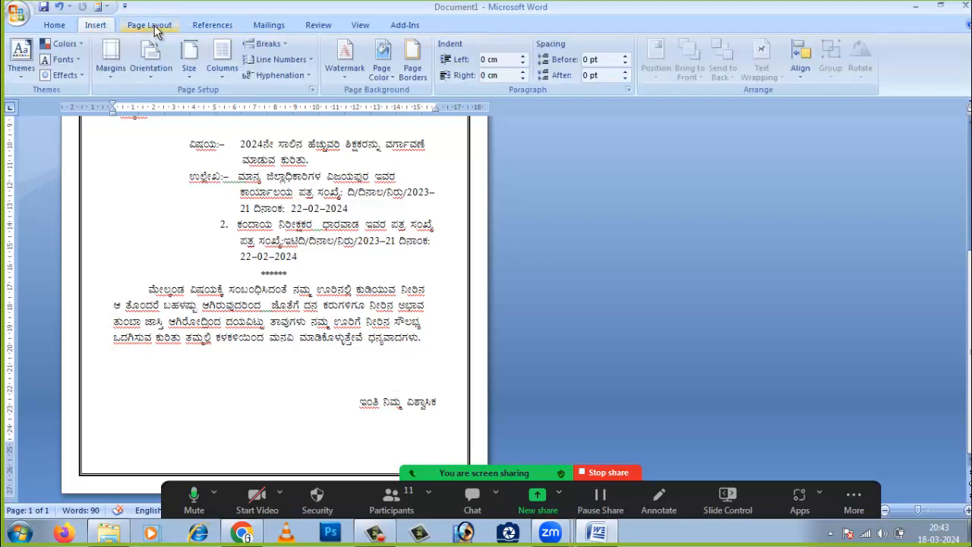
{"action": "left_click", "coordinate": [99, 27]}
{"action": "left_click", "coordinate": [217, 61]}
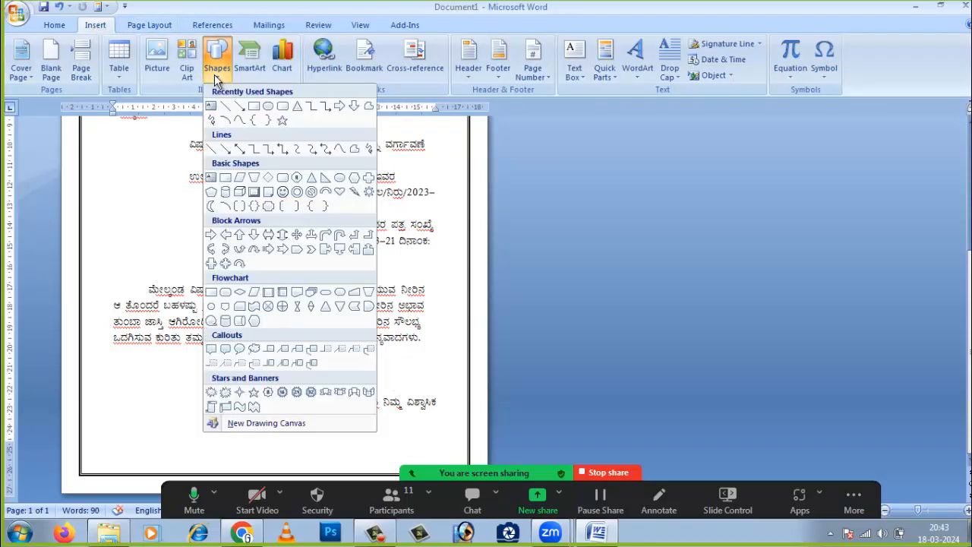
{"action": "left_click", "coordinate": [213, 123]}
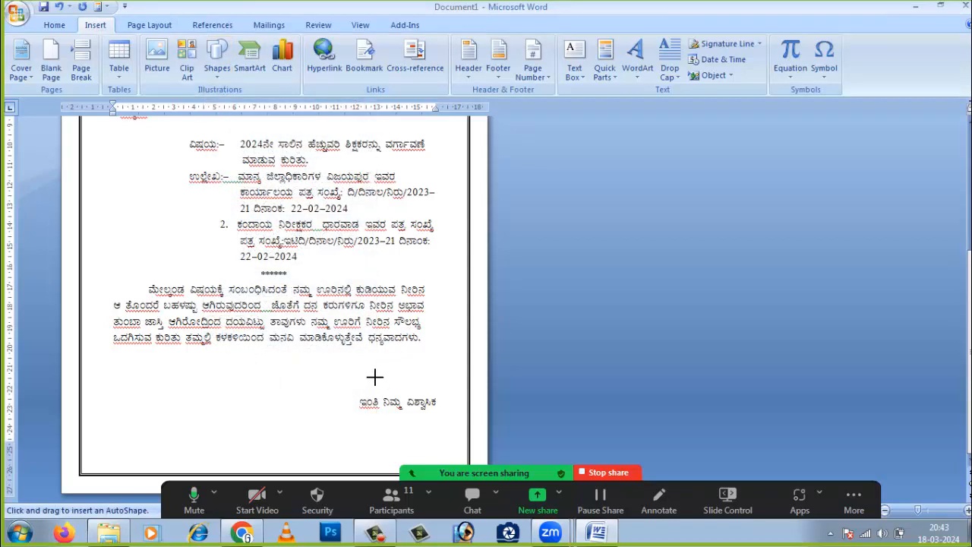
{"action": "mouse_move", "coordinate": [372, 389]}
{"action": "left_mouse_down"}
{"action": "mouse_move", "coordinate": [440, 377]}
{"action": "mouse_move", "coordinate": [433, 384]}
{"action": "mouse_move", "coordinate": [445, 404]}
{"action": "left_mouse_up"}
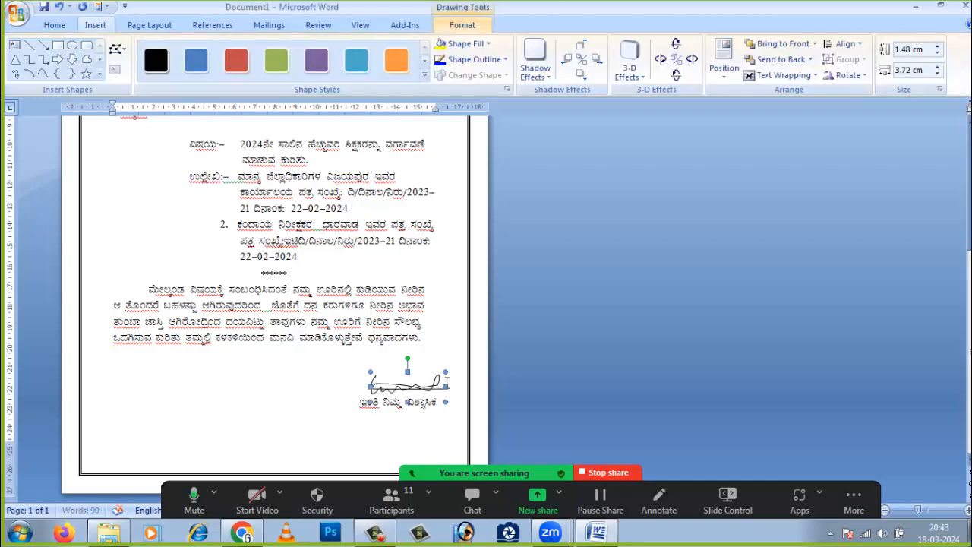
{"action": "left_click", "coordinate": [447, 434]}
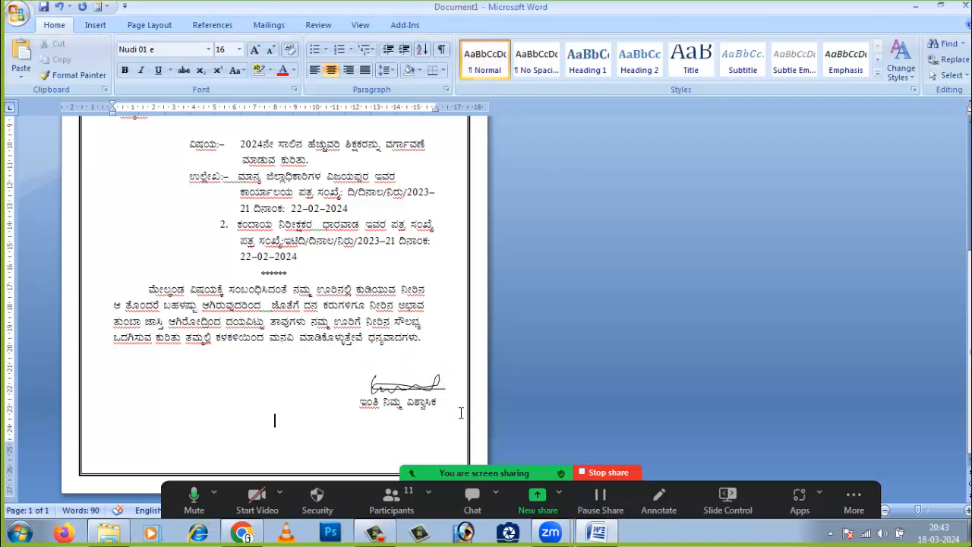
{"action": "key", "text": "ctrl+z"}
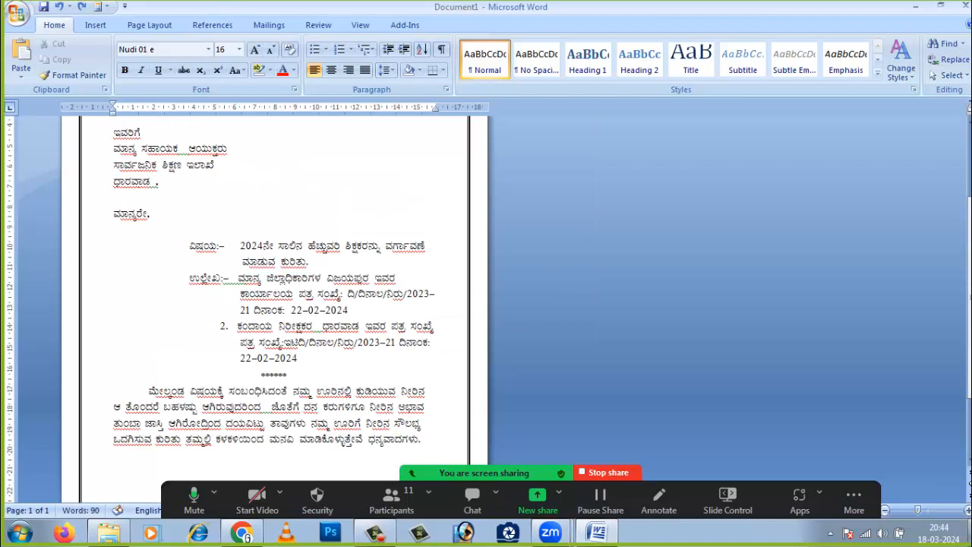
Try a second freehand scribble signature in the space between the body paragraph and the closing line, and undo it
{"action": "left_click_drag", "start_coordinate": [920, 510], "coordinate": [928, 511]}
{"action": "scroll", "coordinate": [612, 369], "scroll_direction": "down", "scroll_amount": 9}
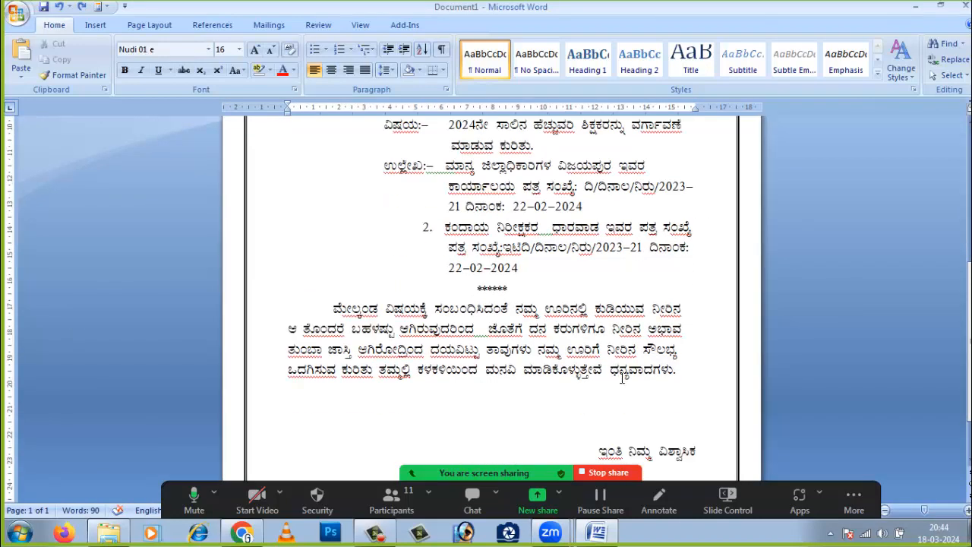
{"action": "left_click", "coordinate": [97, 29]}
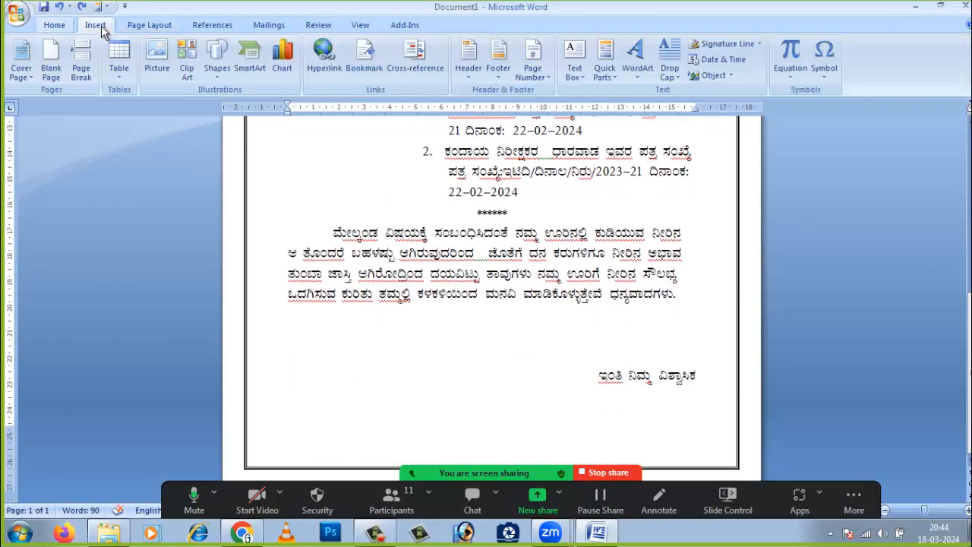
{"action": "left_click", "coordinate": [139, 30]}
{"action": "left_click", "coordinate": [98, 25]}
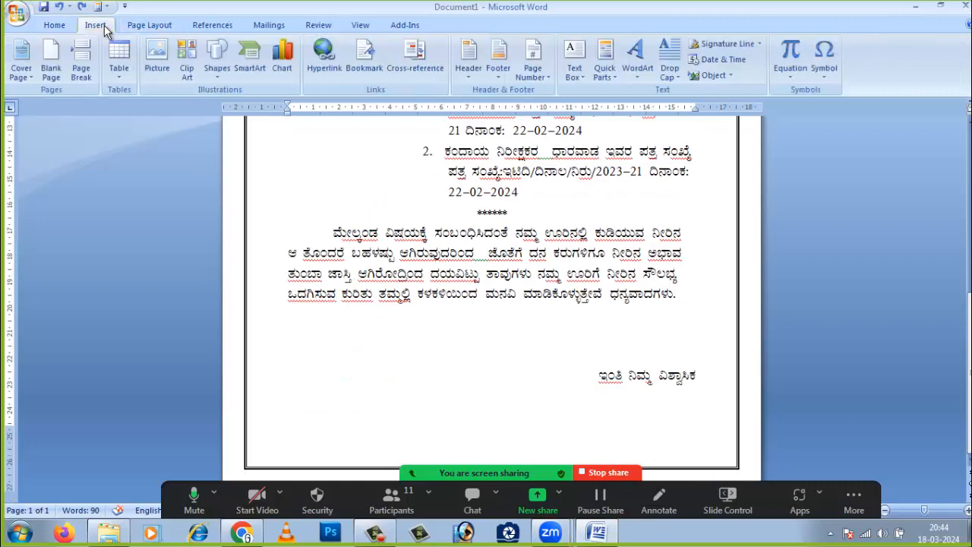
{"action": "left_click", "coordinate": [222, 75]}
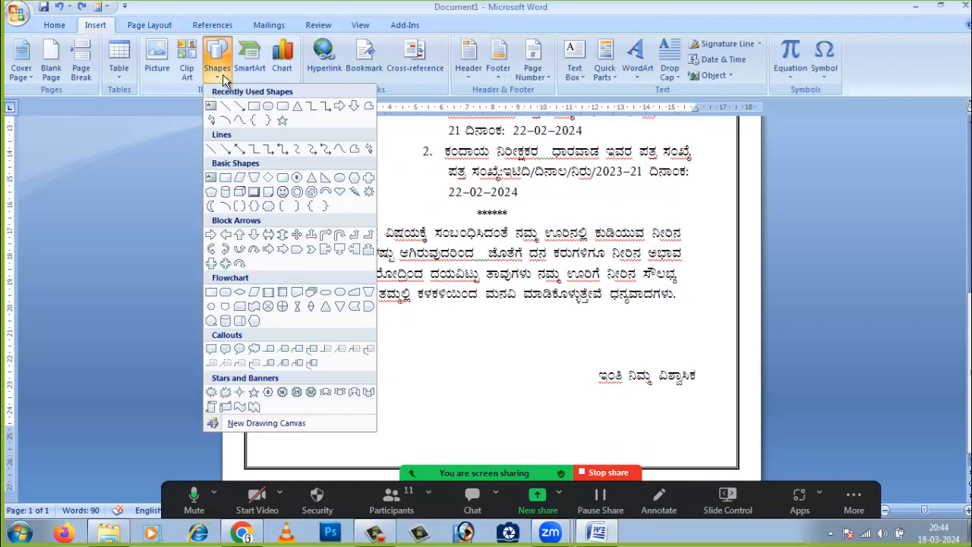
{"action": "left_click", "coordinate": [212, 123]}
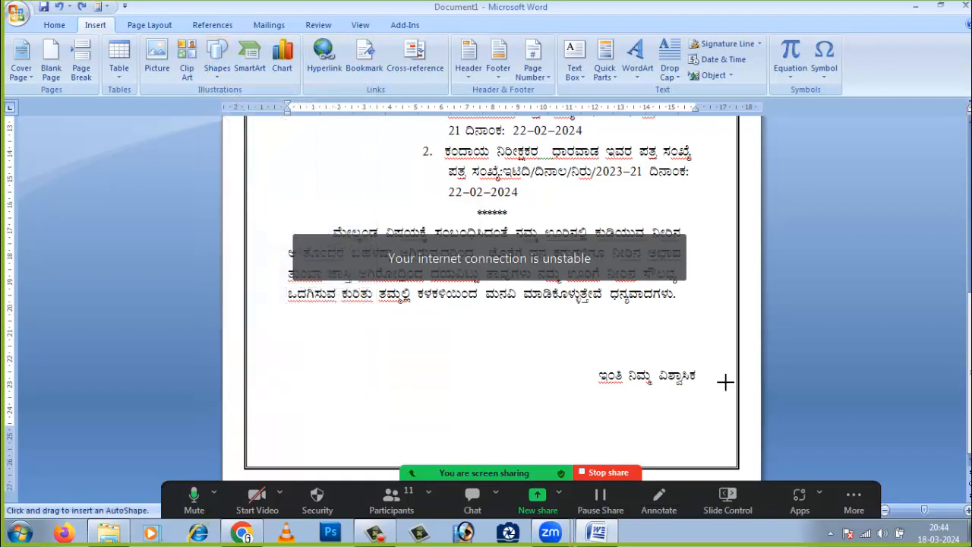
{"action": "mouse_move", "coordinate": [611, 345]}
{"action": "left_mouse_down"}
{"action": "mouse_move", "coordinate": [637, 338]}
{"action": "mouse_move", "coordinate": [617, 347]}
{"action": "mouse_move", "coordinate": [663, 370]}
{"action": "mouse_move", "coordinate": [652, 363]}
{"action": "left_mouse_up"}
{"action": "key", "text": "ctrl+z"}
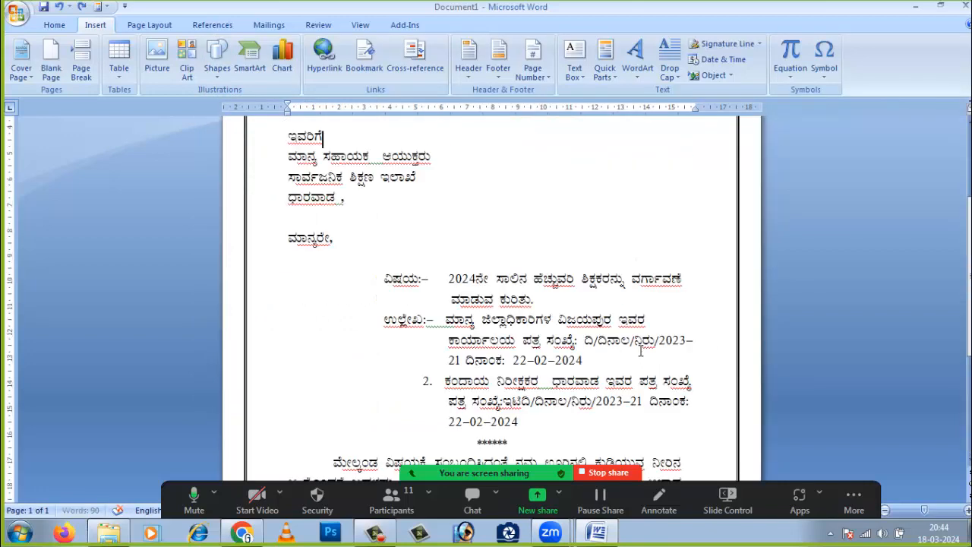
Draw an underlined scribble signature about 5 cm wide and 1.1 cm high directly above the closing line
{"action": "scroll", "coordinate": [640, 365], "scroll_direction": "down", "scroll_amount": 5}
{"action": "left_click", "coordinate": [217, 57]}
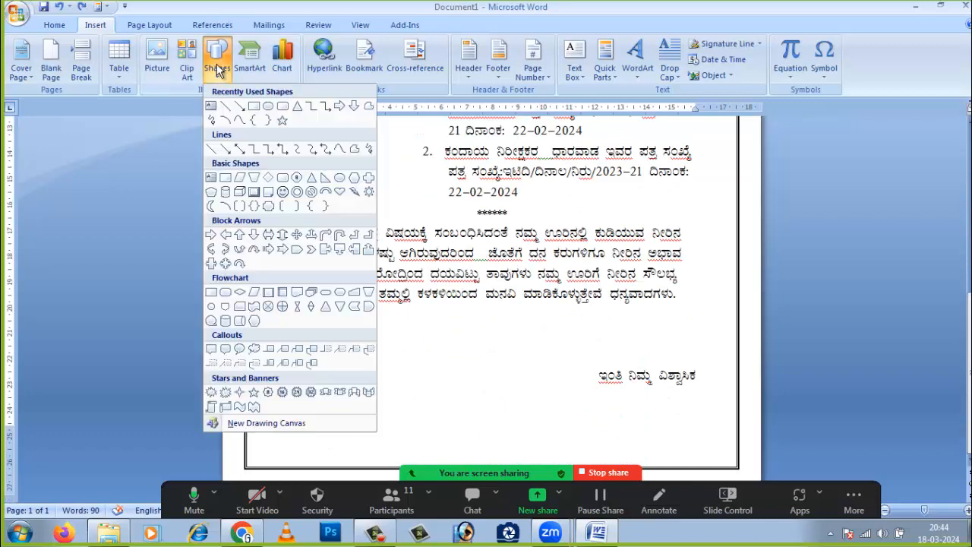
{"action": "left_click", "coordinate": [211, 120]}
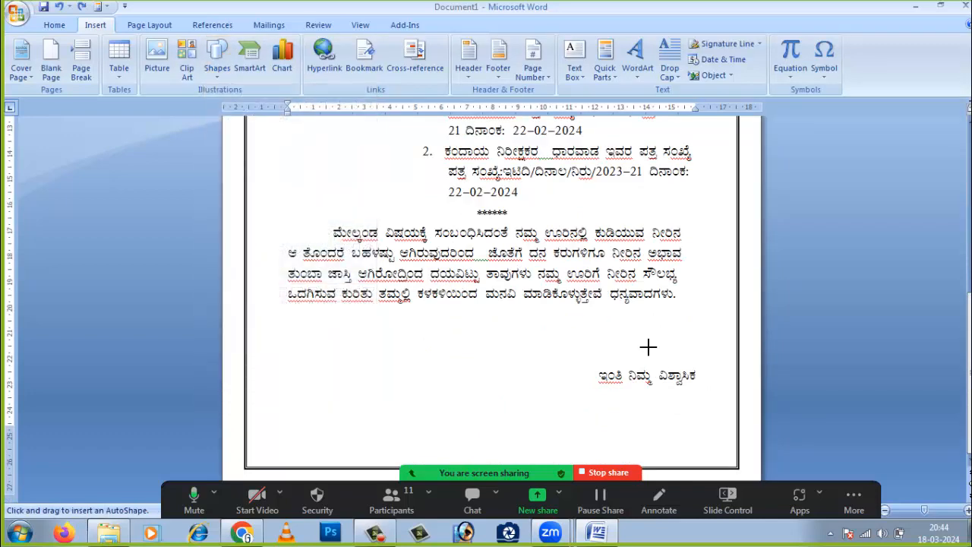
{"action": "mouse_move", "coordinate": [637, 341]}
{"action": "left_mouse_down"}
{"action": "mouse_move", "coordinate": [625, 329]}
{"action": "mouse_move", "coordinate": [618, 348]}
{"action": "mouse_move", "coordinate": [644, 356]}
{"action": "mouse_move", "coordinate": [628, 343]}
{"action": "mouse_move", "coordinate": [627, 357]}
{"action": "mouse_move", "coordinate": [663, 339]}
{"action": "mouse_move", "coordinate": [678, 353]}
{"action": "mouse_move", "coordinate": [700, 352]}
{"action": "left_mouse_up"}
{"action": "mouse_move", "coordinate": [612, 363]}
{"action": "left_mouse_down"}
{"action": "mouse_move", "coordinate": [712, 361]}
{"action": "mouse_move", "coordinate": [671, 352]}
{"action": "left_mouse_up"}
{"action": "left_click", "coordinate": [688, 402]}
Select the scribble signature and nudge it slightly to the right above the closing line
{"action": "left_click", "coordinate": [683, 351]}
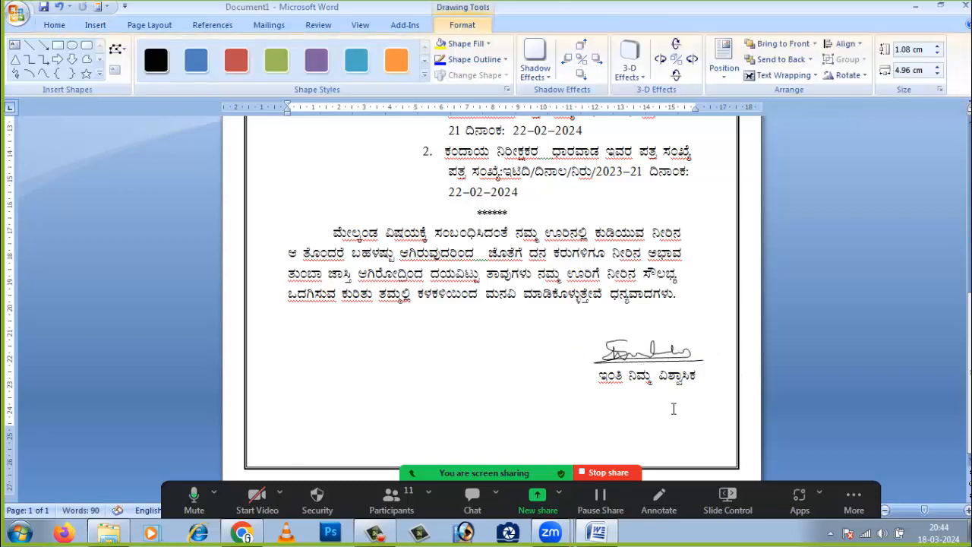
{"action": "left_click", "coordinate": [675, 414]}
{"action": "left_click", "coordinate": [680, 357]}
{"action": "left_click", "coordinate": [658, 418]}
{"action": "left_click", "coordinate": [673, 351]}
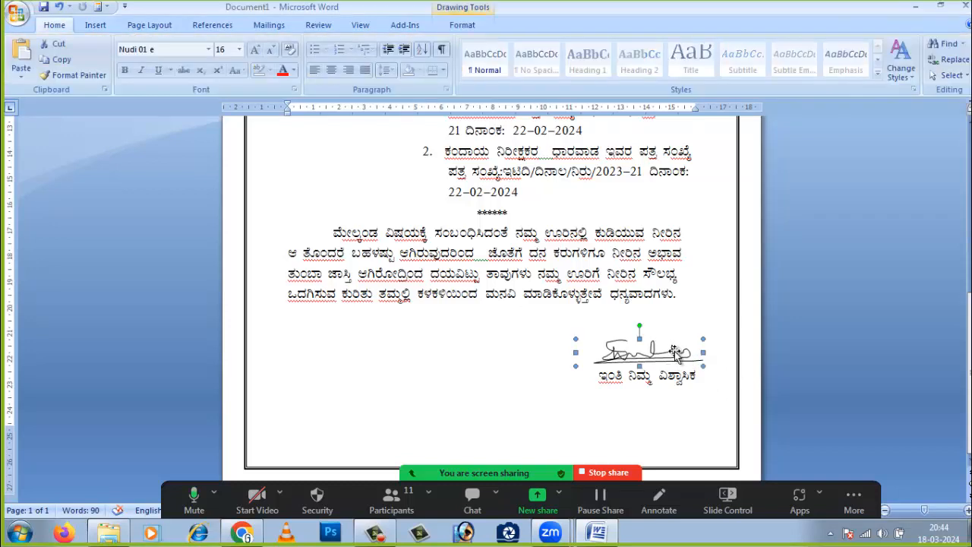
{"action": "mouse_move", "coordinate": [673, 352]}
{"action": "left_mouse_down"}
{"action": "mouse_move", "coordinate": [673, 409]}
{"action": "mouse_move", "coordinate": [675, 357]}
{"action": "mouse_move", "coordinate": [660, 406]}
{"action": "mouse_move", "coordinate": [648, 400]}
{"action": "mouse_move", "coordinate": [677, 388]}
{"action": "mouse_move", "coordinate": [676, 352]}
{"action": "left_mouse_up"}
{"action": "left_click", "coordinate": [675, 414]}
{"action": "left_click", "coordinate": [674, 440]}
{"action": "left_click", "coordinate": [664, 432]}
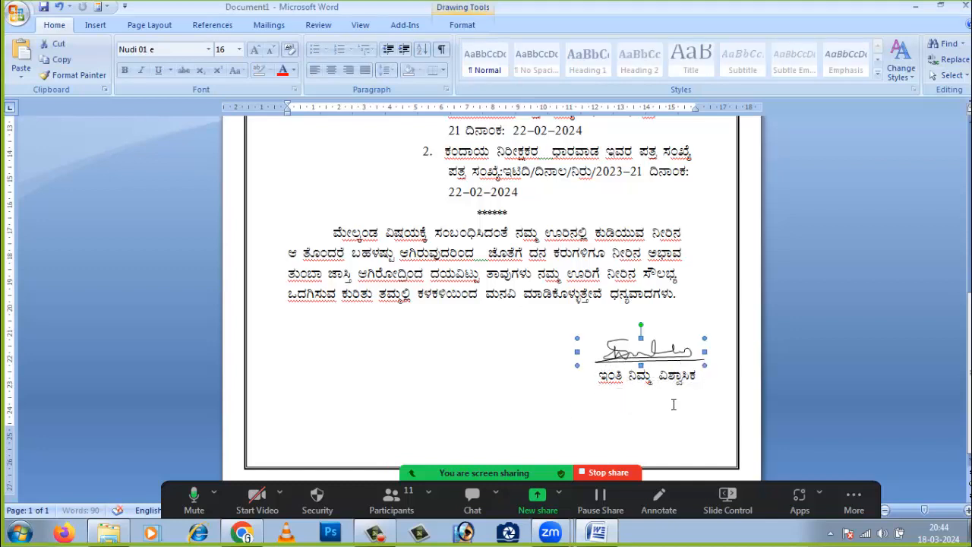
Set the outline colour of the scribble signature above the closing line to standard green
{"action": "left_click", "coordinate": [668, 408]}
{"action": "left_click", "coordinate": [663, 357]}
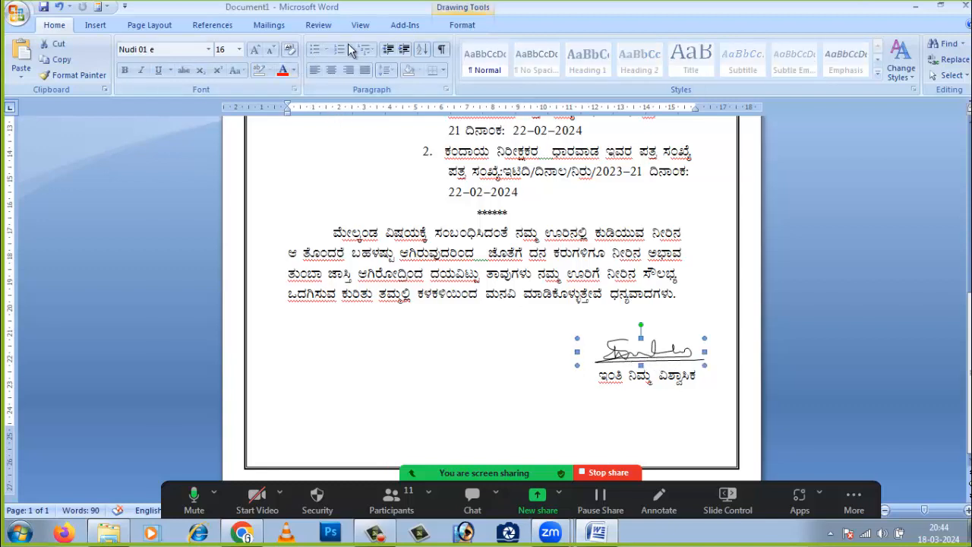
{"action": "left_click", "coordinate": [463, 25]}
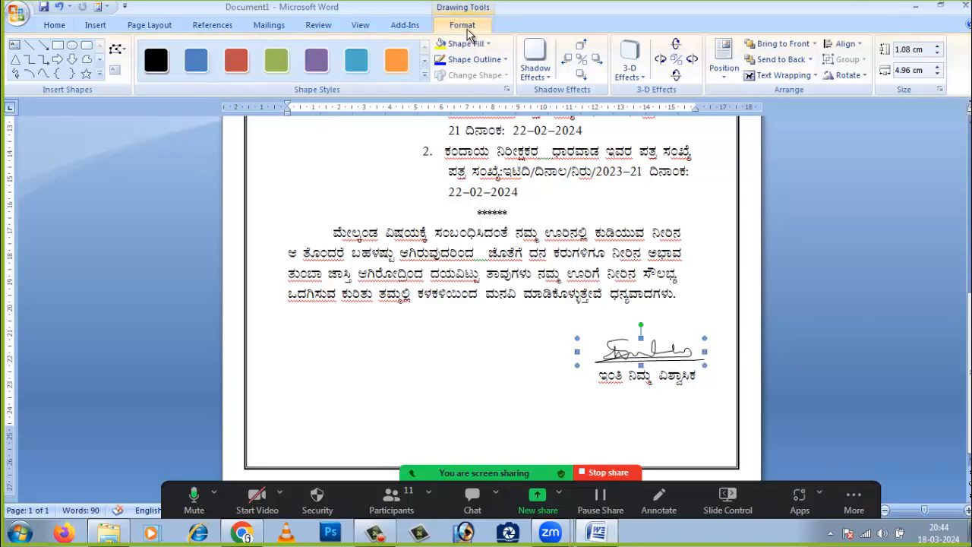
{"action": "left_click", "coordinate": [503, 63]}
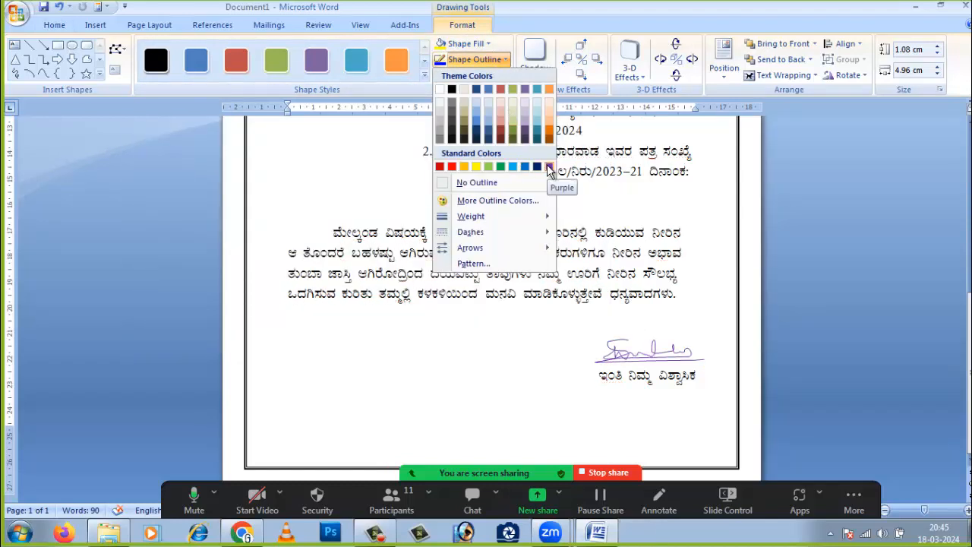
{"action": "left_click", "coordinate": [502, 165]}
{"action": "left_click", "coordinate": [703, 324]}
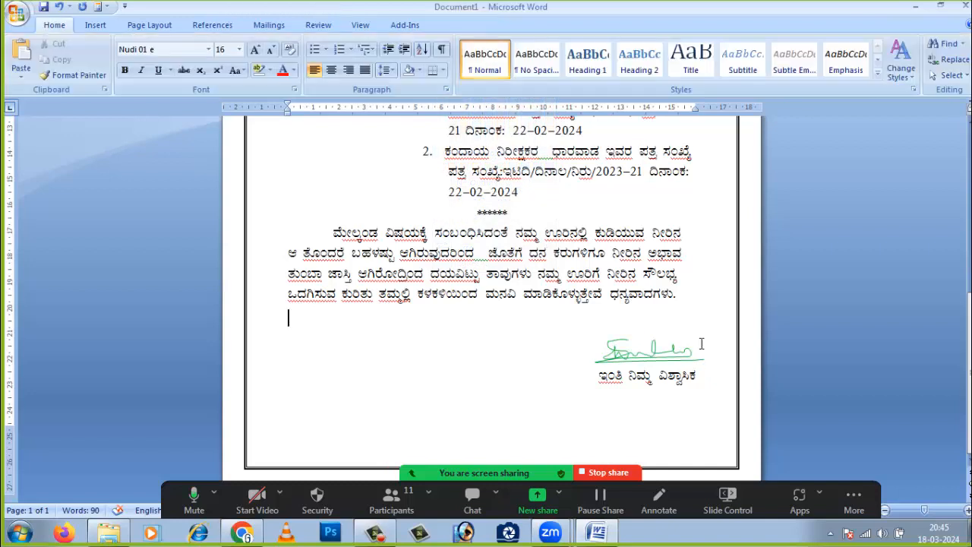
Set the green signature's outline weight to 1 pt
{"action": "left_click", "coordinate": [677, 354]}
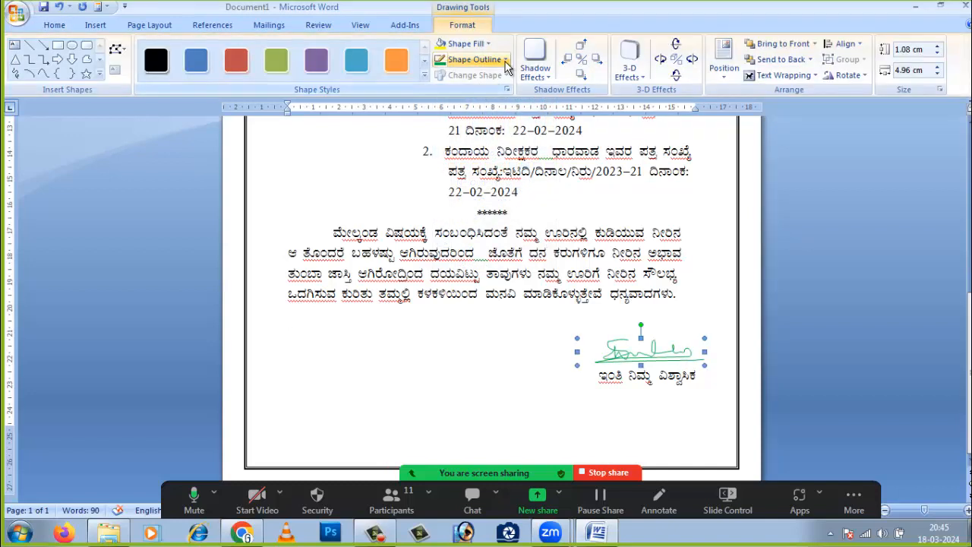
{"action": "left_click", "coordinate": [478, 59]}
{"action": "mouse_move", "coordinate": [497, 217]}
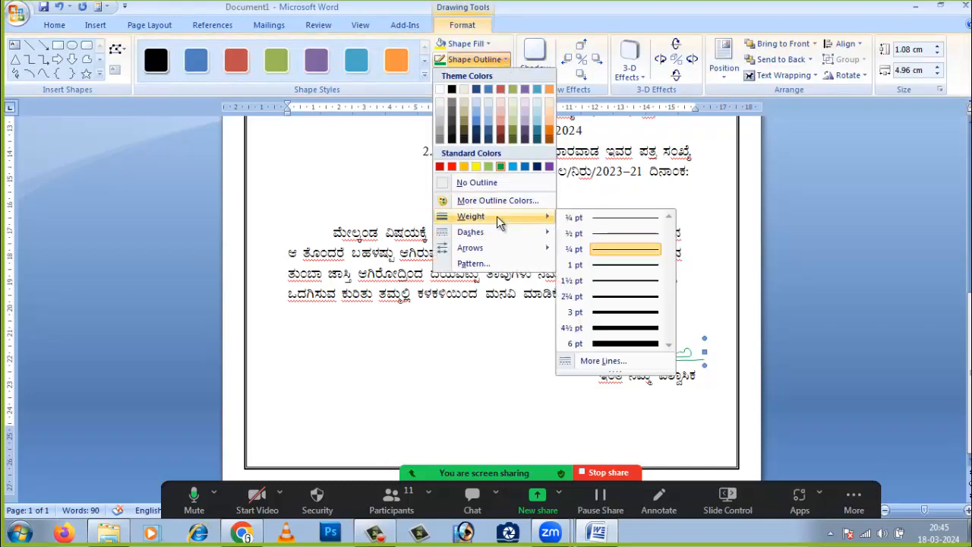
{"action": "left_click", "coordinate": [598, 265]}
{"action": "left_click", "coordinate": [655, 428]}
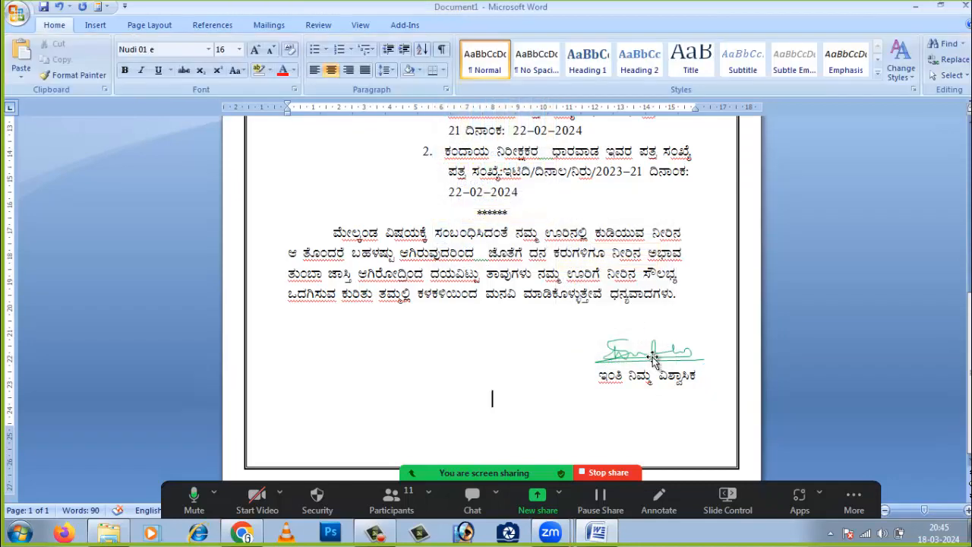
Thicken the green signature's outline to a weight of 1½ pt
{"action": "left_click", "coordinate": [650, 351]}
{"action": "left_click", "coordinate": [505, 59]}
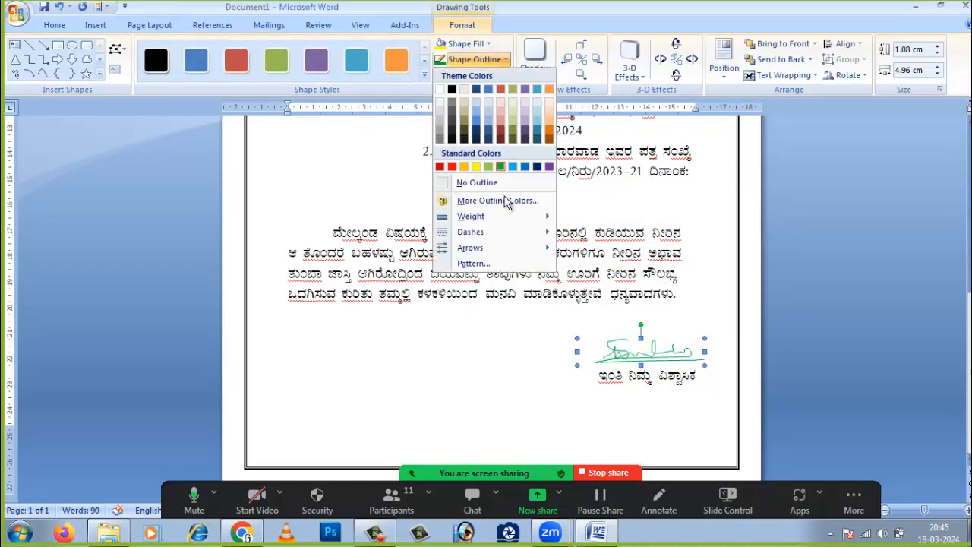
{"action": "mouse_move", "coordinate": [496, 217]}
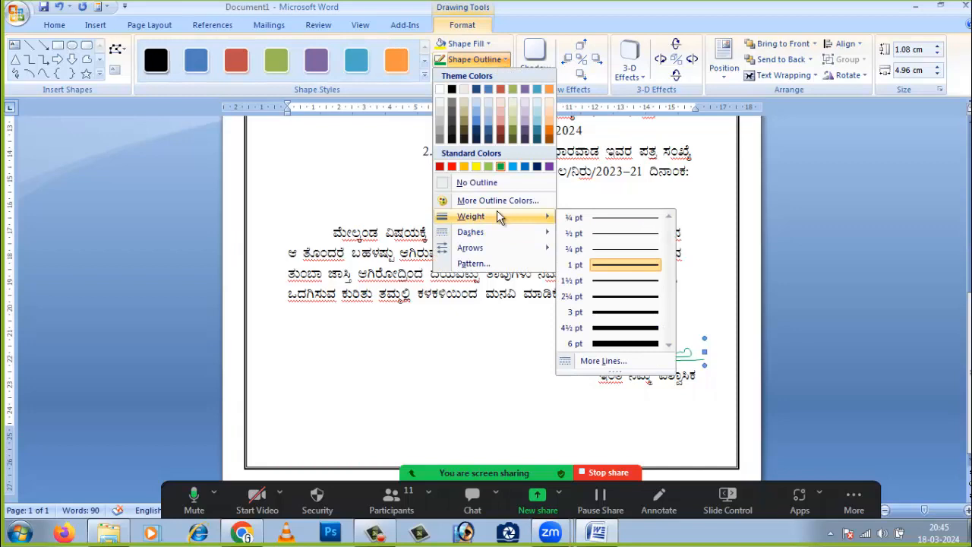
{"action": "left_click", "coordinate": [612, 281]}
{"action": "left_click", "coordinate": [653, 440]}
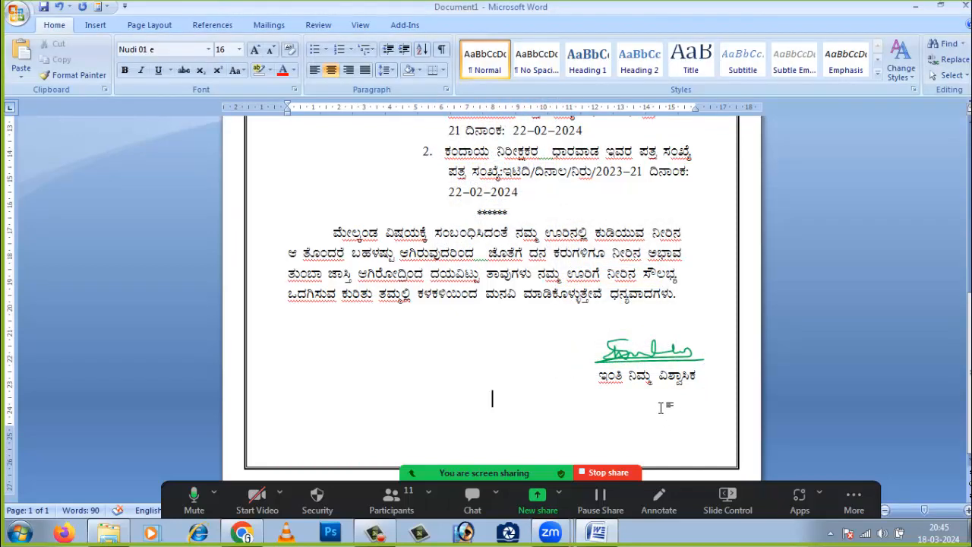
Review the letter's layout from the letterhead down to the signature and closing line at a smaller zoom
{"action": "left_click_drag", "start_coordinate": [924, 509], "coordinate": [917, 510]}
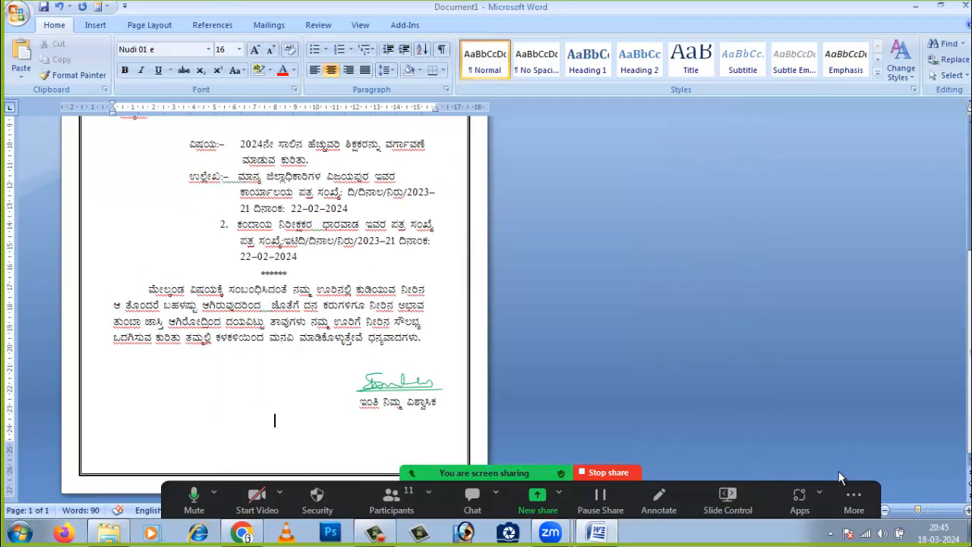
{"action": "scroll", "coordinate": [486, 336], "scroll_direction": "up", "scroll_amount": 5}
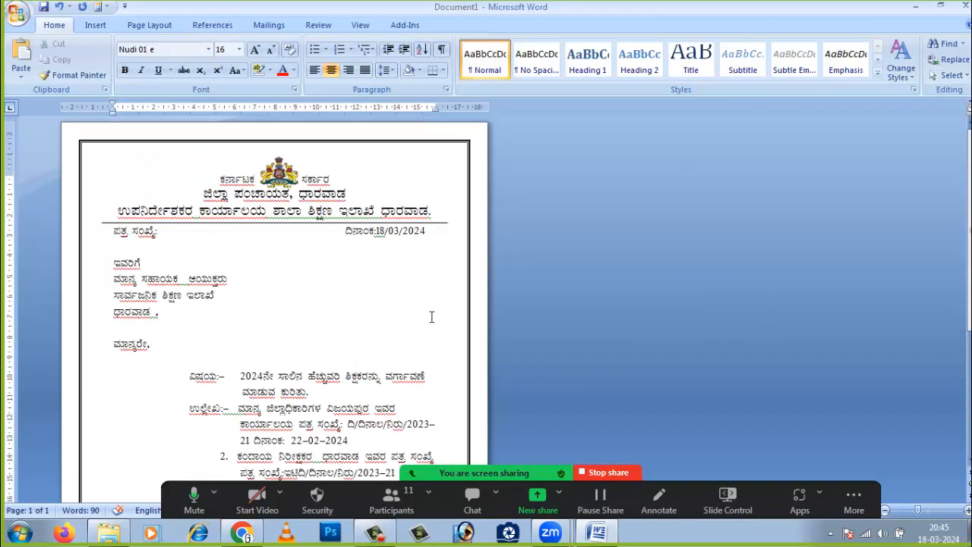
{"action": "scroll", "coordinate": [432, 317], "scroll_direction": "down", "scroll_amount": 5}
{"action": "left_click", "coordinate": [516, 358]}
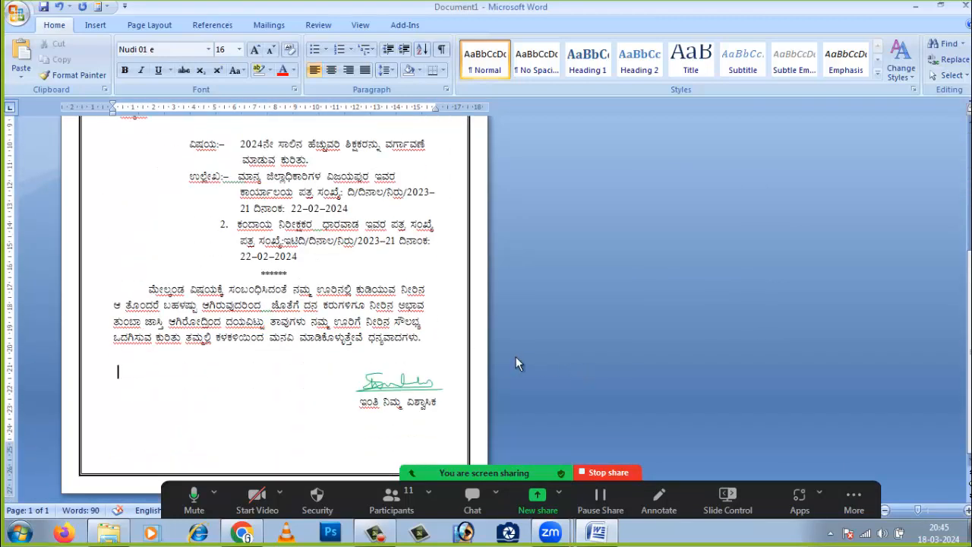
{"action": "scroll", "coordinate": [584, 350], "scroll_direction": "down", "scroll_amount": 2, "text": "ctrl"}
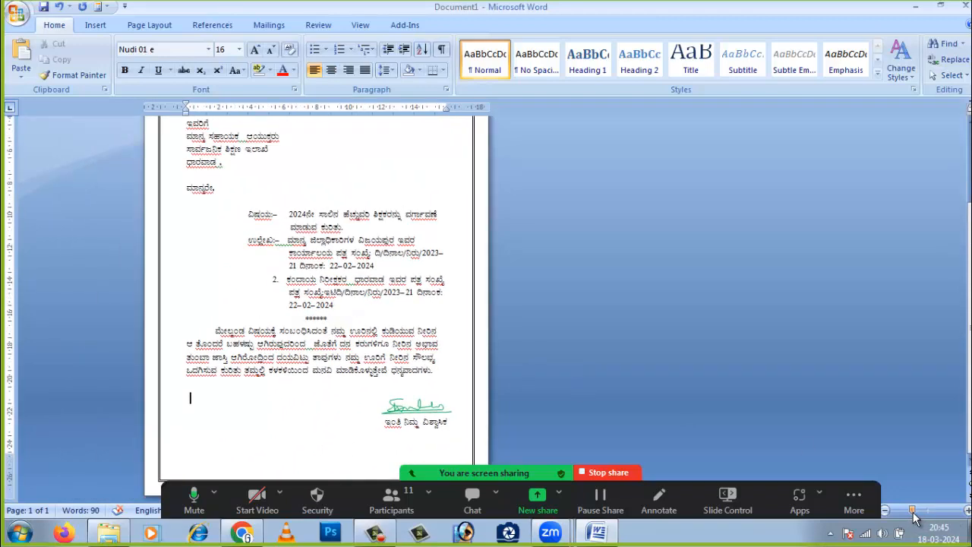
{"action": "left_click", "coordinate": [243, 402]}
{"action": "key", "text": "ctrl+r"}
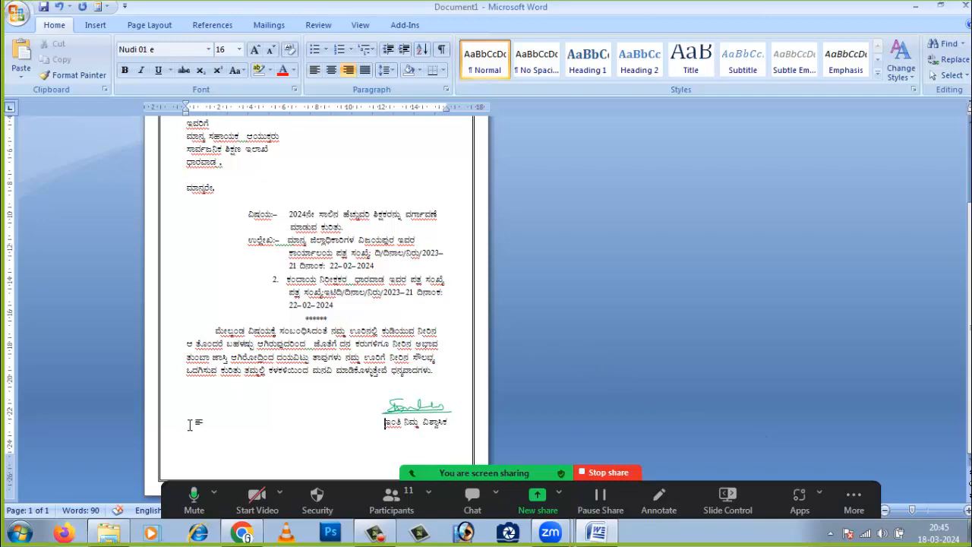
Shift the date slightly to the right on the letter-number line, towards the right margin
{"action": "scroll", "coordinate": [200, 414], "scroll_direction": "up", "scroll_amount": 3}
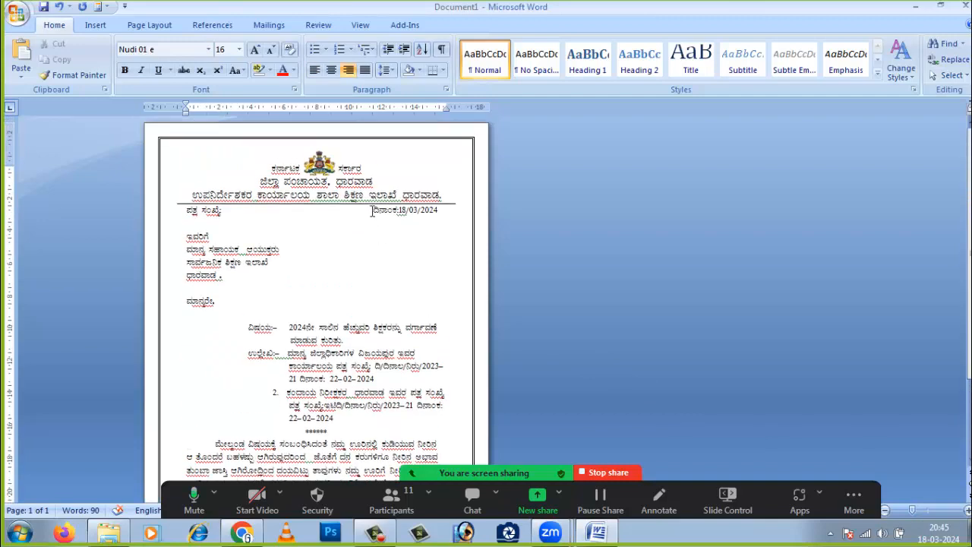
{"action": "key", "text": "Return"}
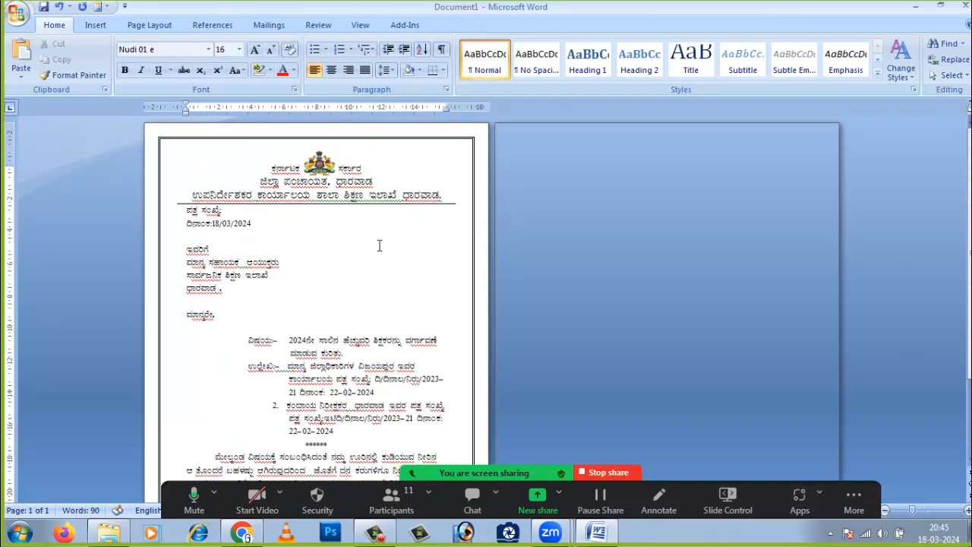
{"action": "key", "text": "BackSpace"}
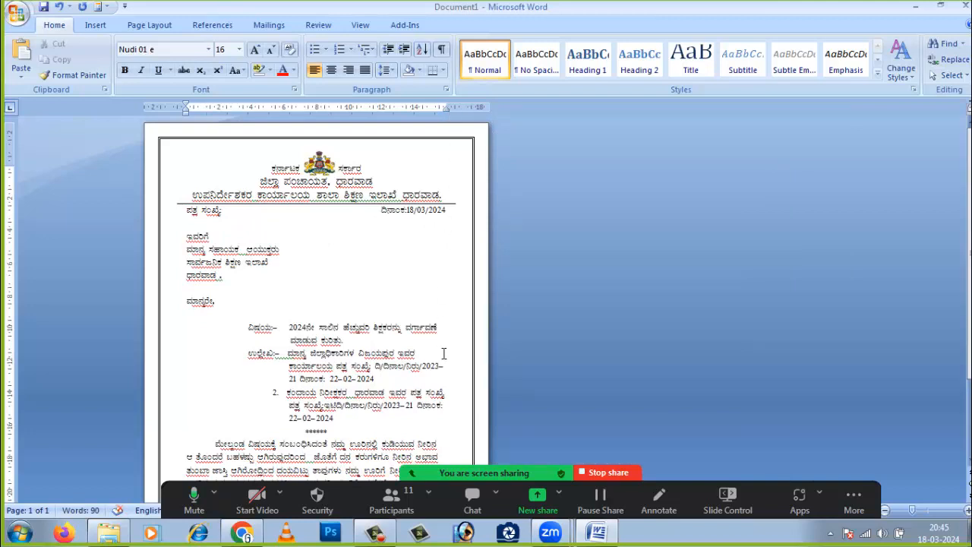
Justify the body paragraph between the asterisk divider and the signature
{"action": "scroll", "coordinate": [445, 354], "scroll_direction": "down", "scroll_amount": 3}
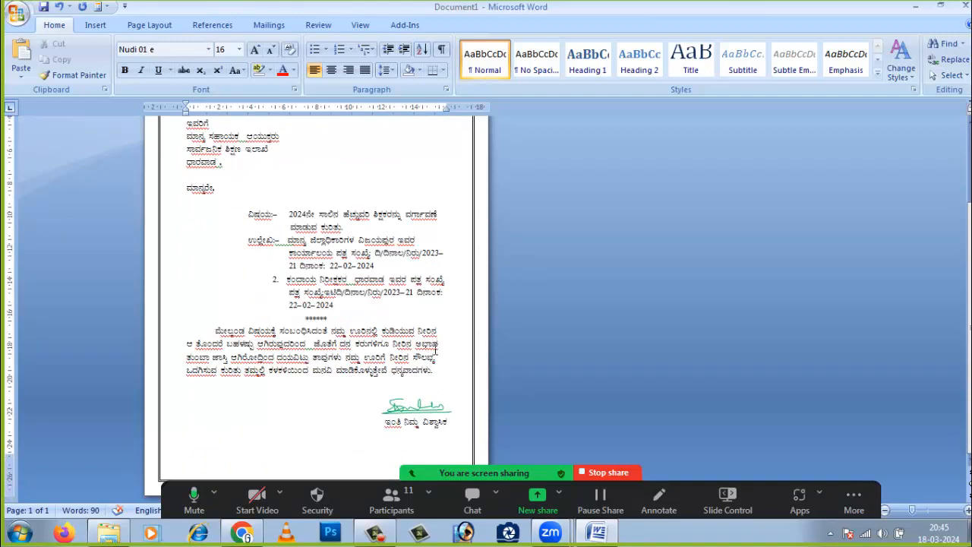
{"action": "left_click_drag", "start_coordinate": [912, 511], "coordinate": [919, 512]}
{"action": "scroll", "coordinate": [402, 406], "scroll_direction": "down", "scroll_amount": 1}
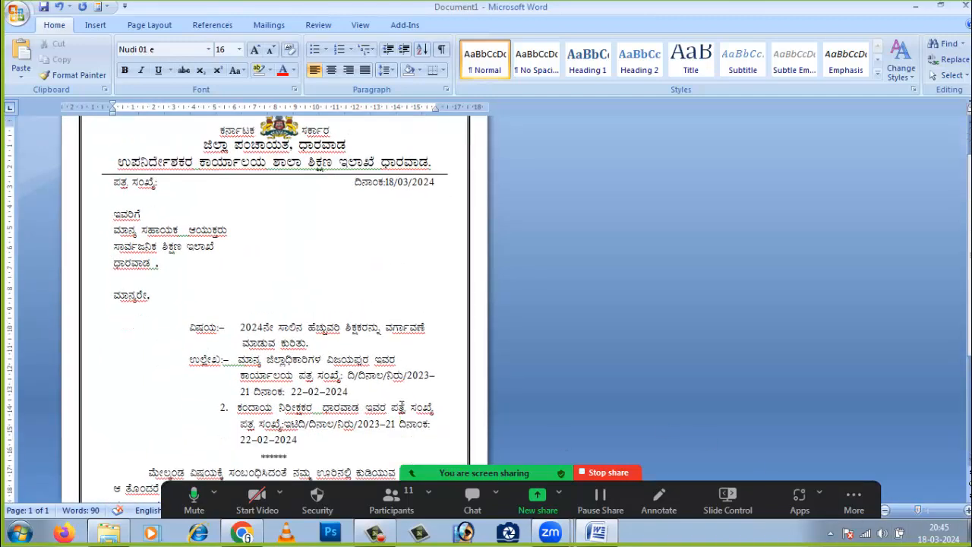
{"action": "scroll", "coordinate": [404, 403], "scroll_direction": "down", "scroll_amount": 5}
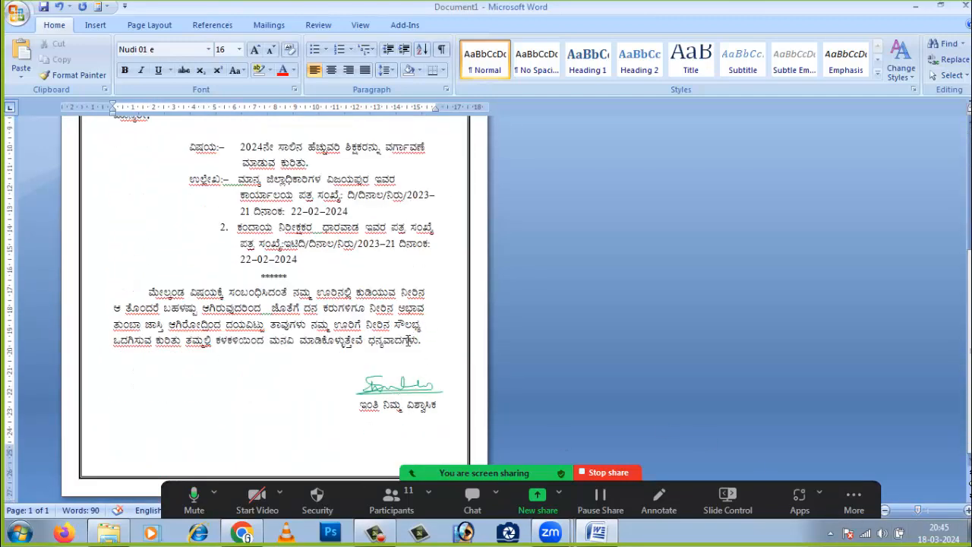
{"action": "left_click_drag", "start_coordinate": [146, 292], "coordinate": [432, 346]}
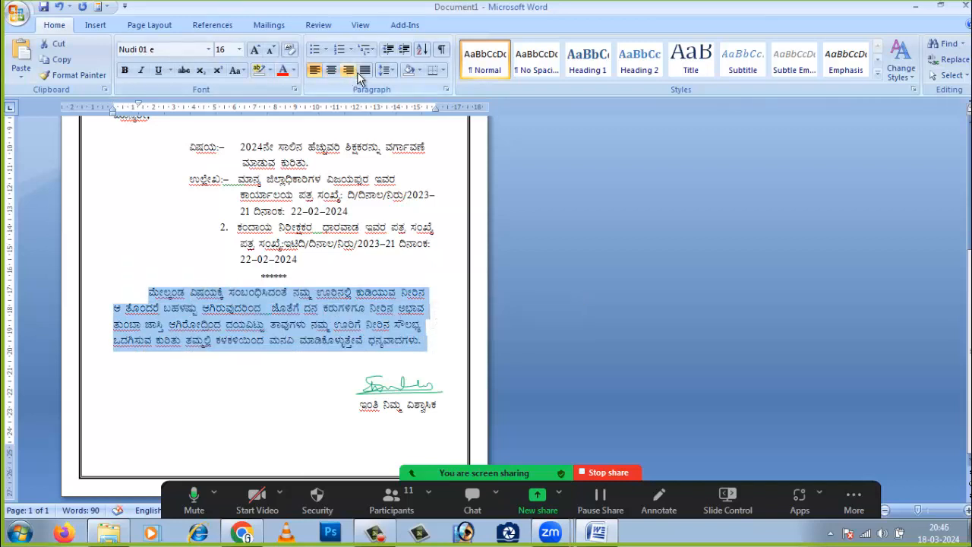
{"action": "left_click", "coordinate": [368, 73]}
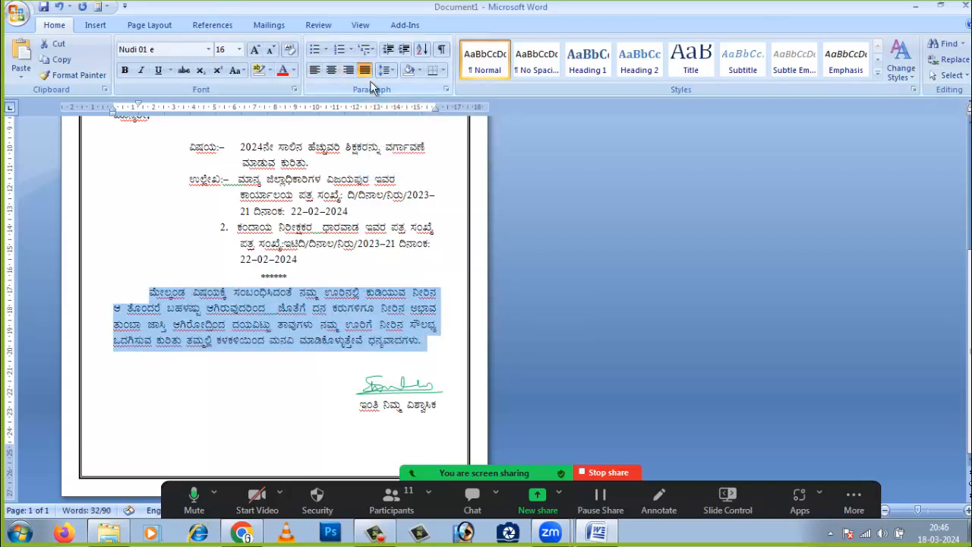
{"action": "left_click", "coordinate": [438, 297]}
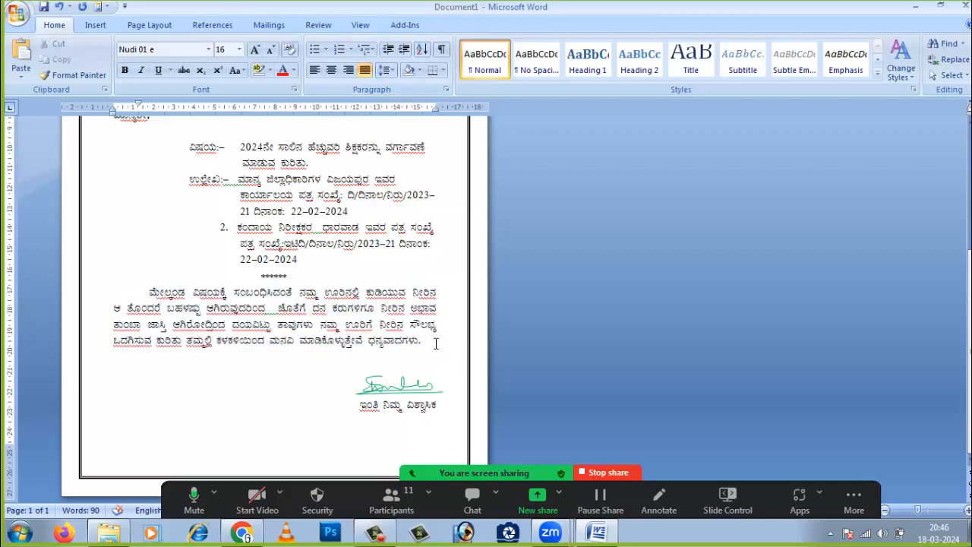
Delete the letterhead with its emblem, the letter-number label and the date from the top of the letter
{"action": "scroll", "coordinate": [436, 344], "scroll_direction": "up", "scroll_amount": 2}
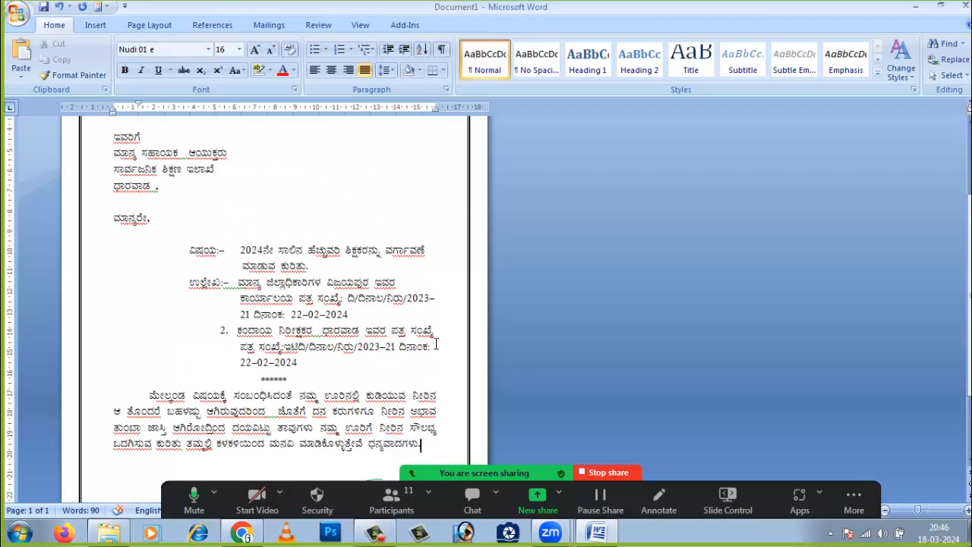
{"action": "scroll", "coordinate": [436, 344], "scroll_direction": "down", "scroll_amount": 2}
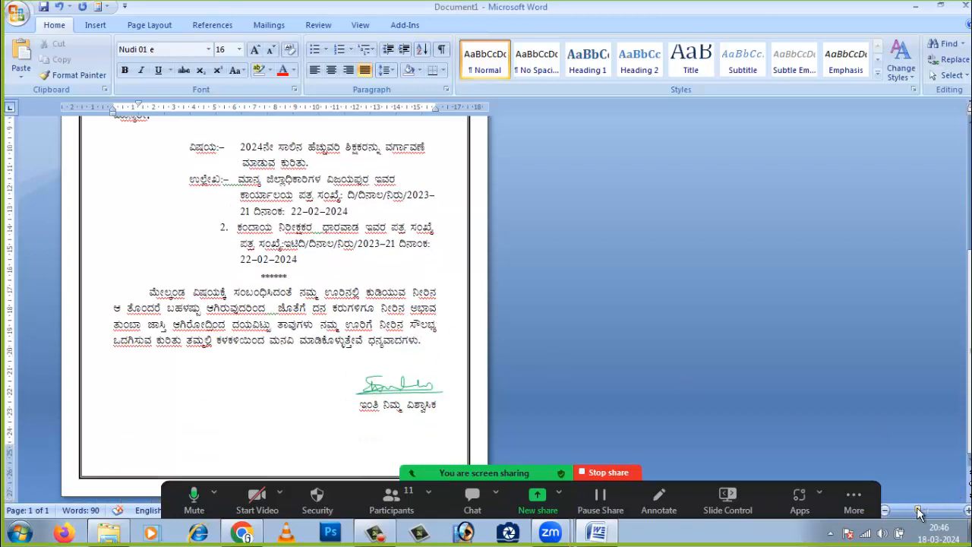
{"action": "left_click_drag", "start_coordinate": [918, 509], "coordinate": [914, 509]}
{"action": "left_click", "coordinate": [333, 382]}
{"action": "scroll", "coordinate": [288, 304], "scroll_direction": "up", "scroll_amount": 3}
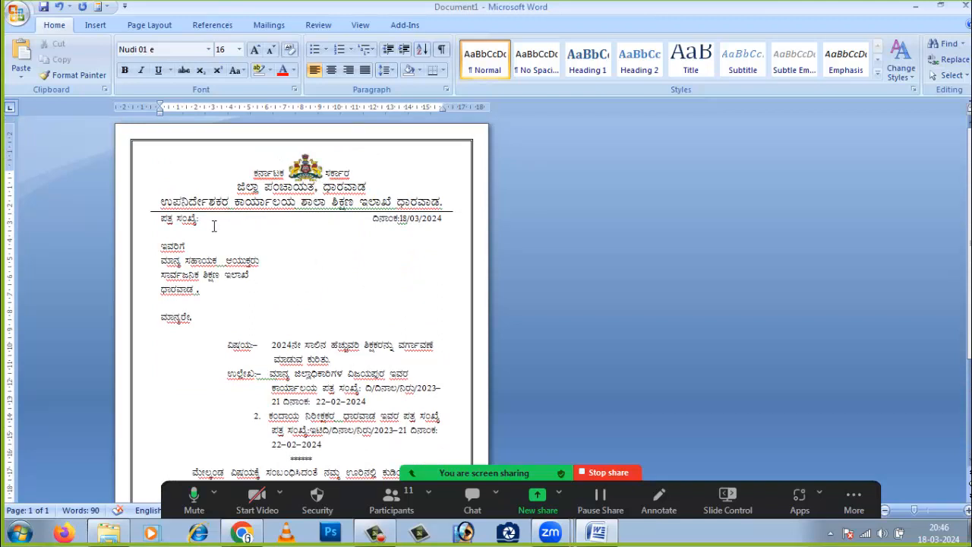
{"action": "left_click_drag", "start_coordinate": [214, 225], "coordinate": [129, 174]}
{"action": "key", "text": "Delete"}
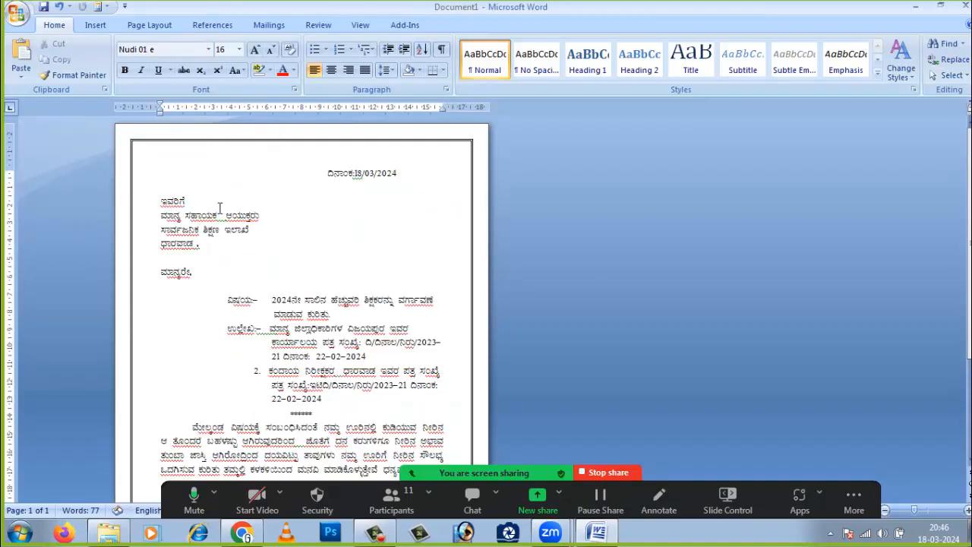
{"action": "left_click_drag", "start_coordinate": [318, 175], "coordinate": [430, 173]}
{"action": "key", "text": "Delete"}
Insert five blank lines above the "ಇವರಿಗೆ" line to push the addressee block down the page
{"action": "scroll", "coordinate": [282, 217], "scroll_direction": "down", "scroll_amount": 4}
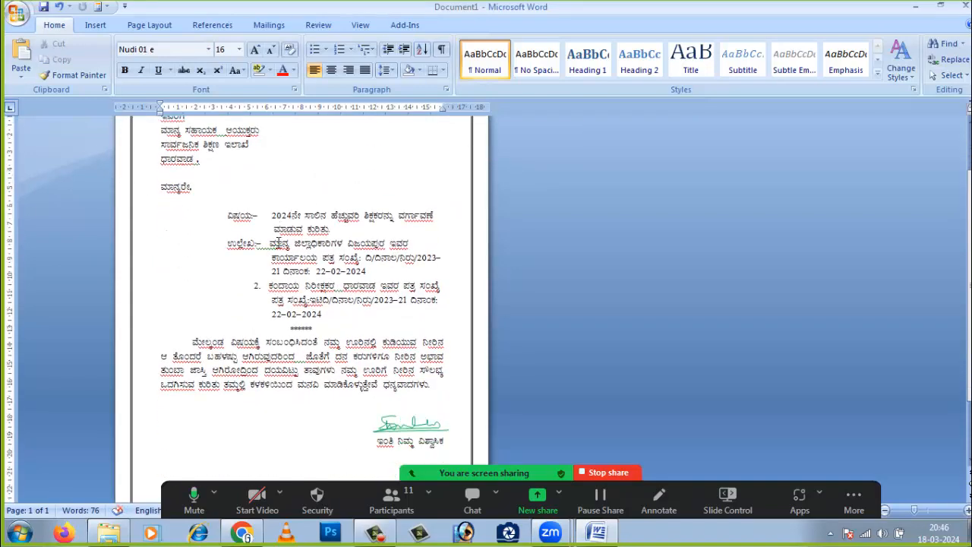
{"action": "scroll", "coordinate": [304, 330], "scroll_direction": "up", "scroll_amount": 3}
{"action": "scroll", "coordinate": [306, 332], "scroll_direction": "up", "scroll_amount": 2}
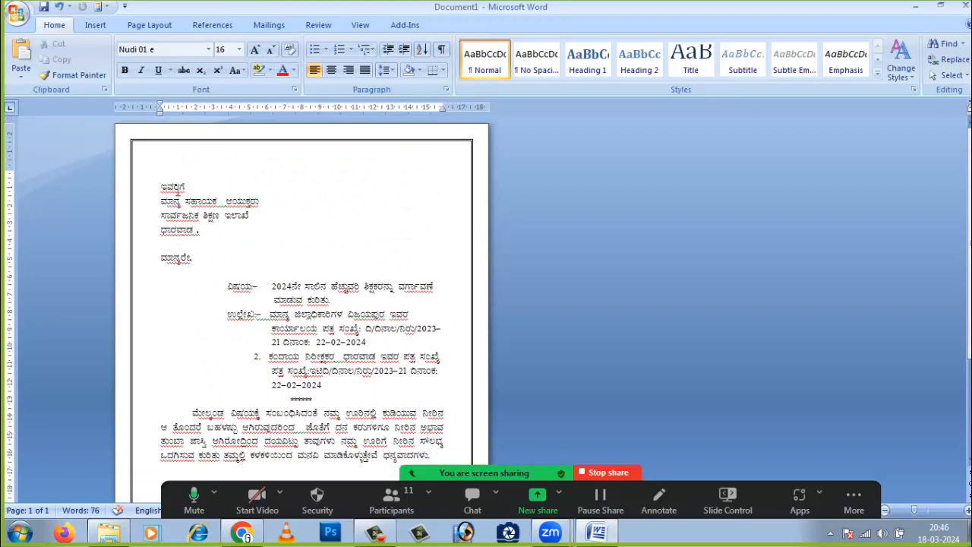
{"action": "scroll", "coordinate": [289, 350], "scroll_direction": "down", "scroll_amount": 4}
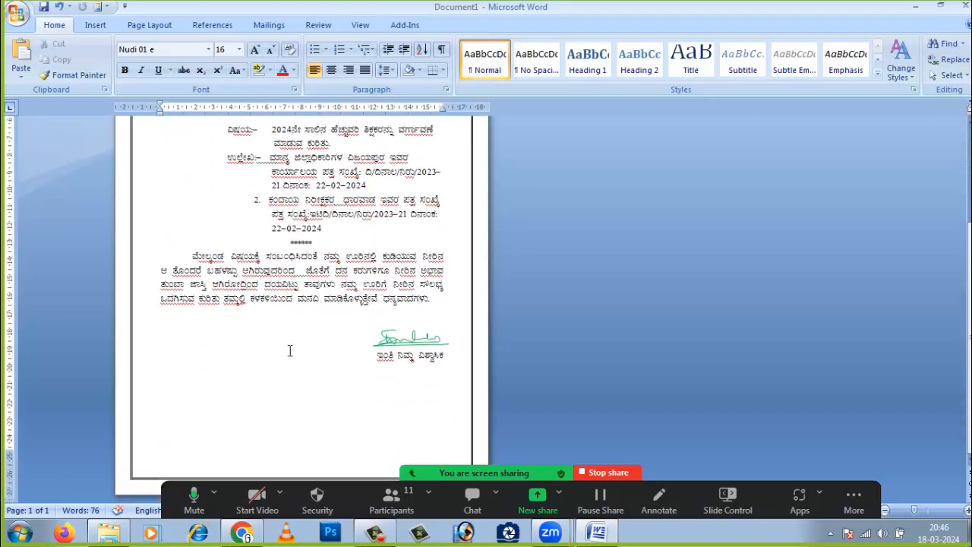
{"action": "scroll", "coordinate": [345, 359], "scroll_direction": "up", "scroll_amount": 4}
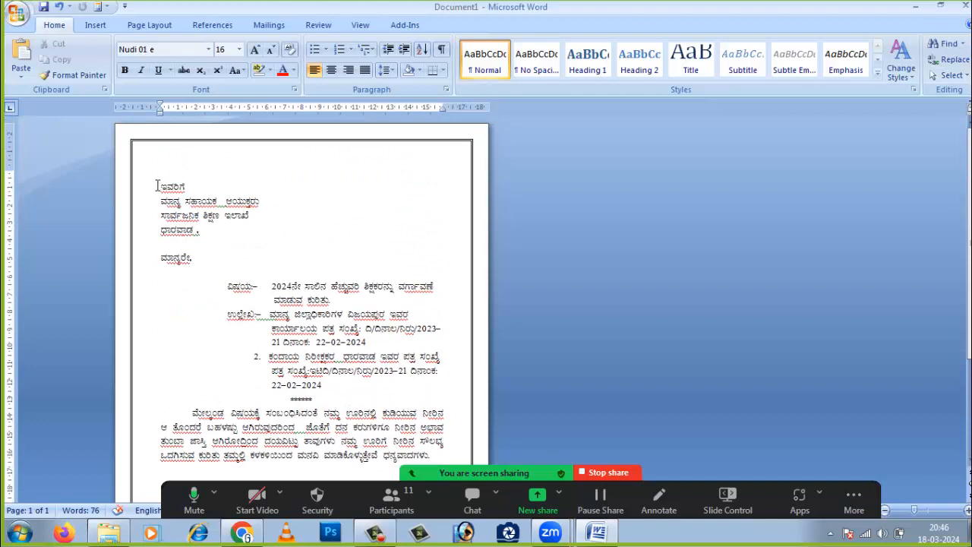
{"action": "left_click", "coordinate": [157, 187]}
{"action": "key", "text": "Return"}
{"action": "key", "text": "Return"}
{"action": "key", "text": "Return"}
{"action": "key", "text": "Return"}
{"action": "key", "text": "Return"}
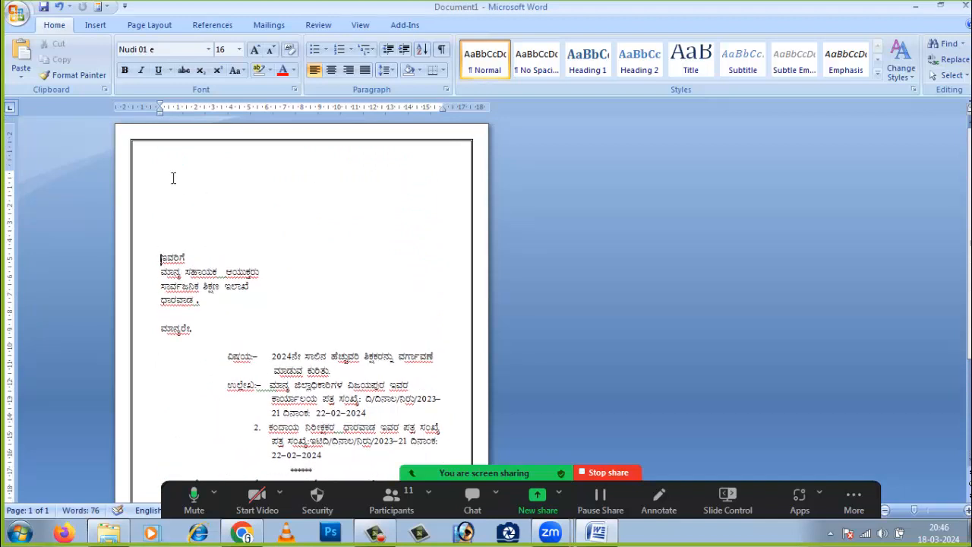
Add another blank line in the empty space above the addressee block
{"action": "left_click", "coordinate": [145, 171]}
{"action": "left_click", "coordinate": [387, 182]}
{"action": "scroll", "coordinate": [395, 190], "scroll_direction": "down", "scroll_amount": 5}
{"action": "scroll", "coordinate": [395, 205], "scroll_direction": "up", "scroll_amount": 4}
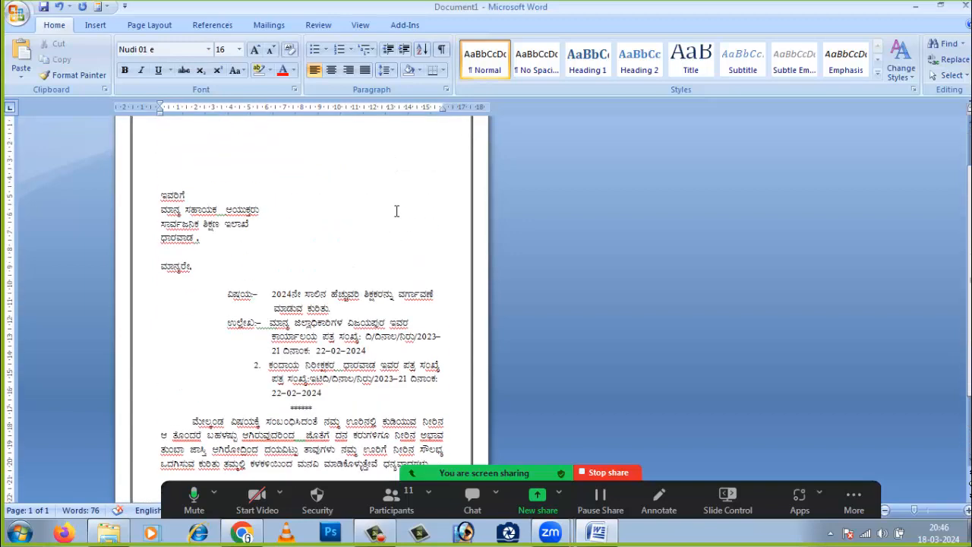
{"action": "key", "text": "Return"}
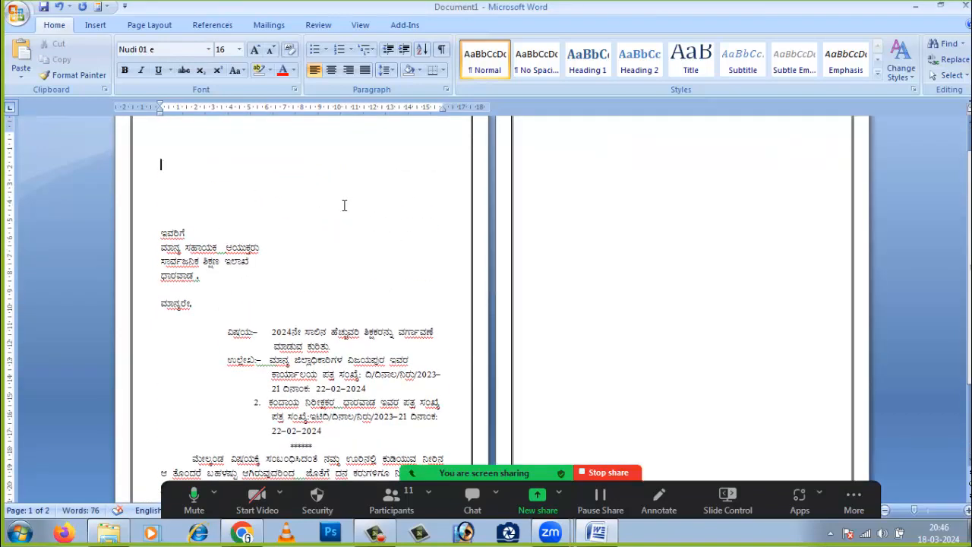
Delete one blank line above the addressee block to pull the letter back onto a single page
{"action": "scroll", "coordinate": [342, 206], "scroll_direction": "down", "scroll_amount": 3}
{"action": "scroll", "coordinate": [363, 255], "scroll_direction": "down", "scroll_amount": 1}
{"action": "scroll", "coordinate": [300, 259], "scroll_direction": "up", "scroll_amount": 5}
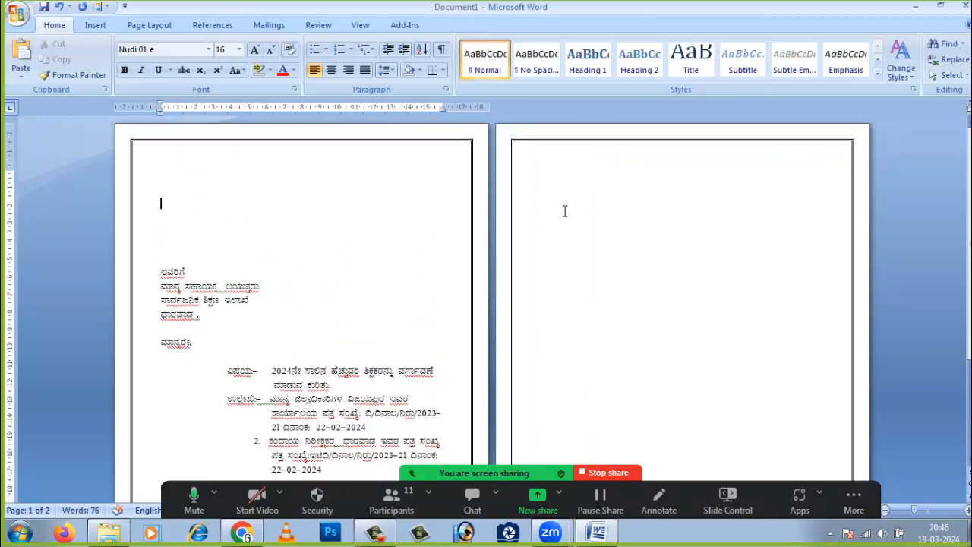
{"action": "key", "text": "Delete"}
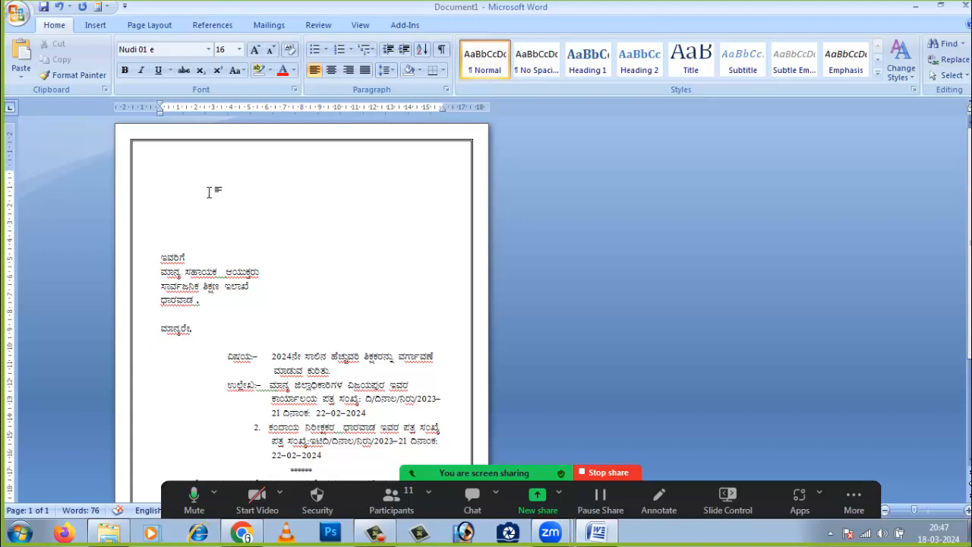
{"action": "scroll", "coordinate": [403, 275], "scroll_direction": "down", "scroll_amount": 3}
{"action": "scroll", "coordinate": [402, 276], "scroll_direction": "down", "scroll_amount": 3}
{"action": "scroll", "coordinate": [402, 273], "scroll_direction": "up", "scroll_amount": 7}
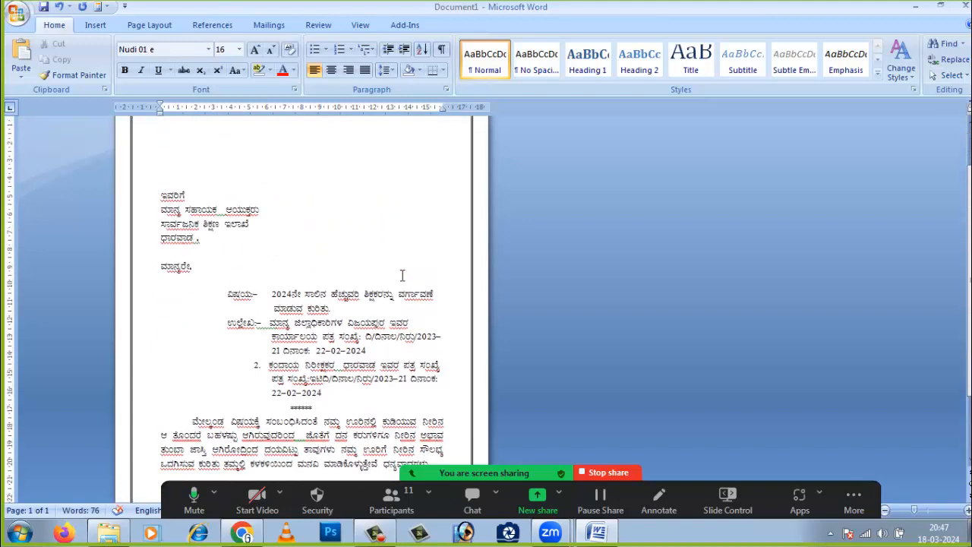
Undo the blank-line edits and the letterhead deletion so the emblem, heading, letter-number label and date return
{"action": "key", "text": "ctrl+z"}
{"action": "key", "text": "ctrl+z"}
{"action": "key", "text": "ctrl+z"}
{"action": "key", "text": "ctrl+z"}
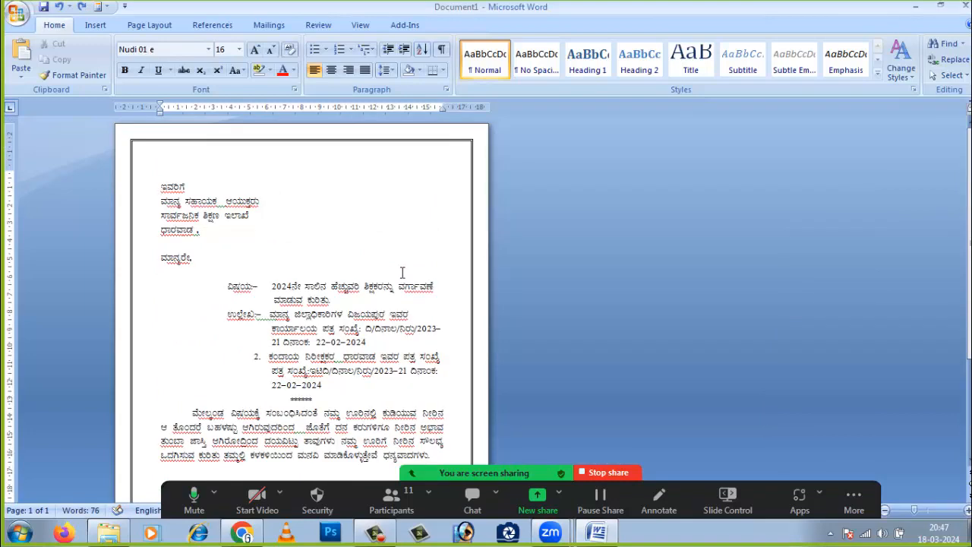
Break the second reference before its "ದಿನಾಂಕ:" label so the label and 22-02-2024 share a new line
{"action": "left_click", "coordinate": [380, 271]}
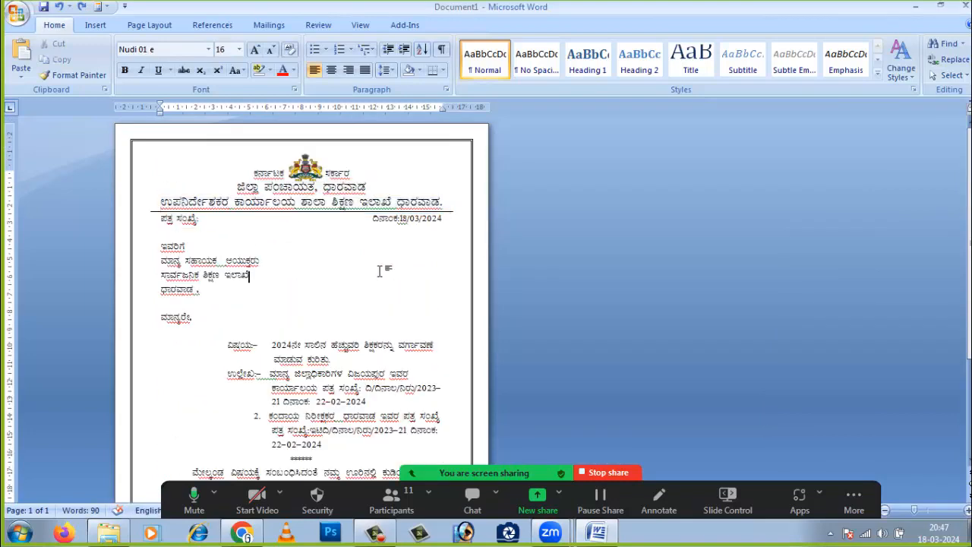
{"action": "scroll", "coordinate": [380, 271], "scroll_direction": "down", "scroll_amount": 5}
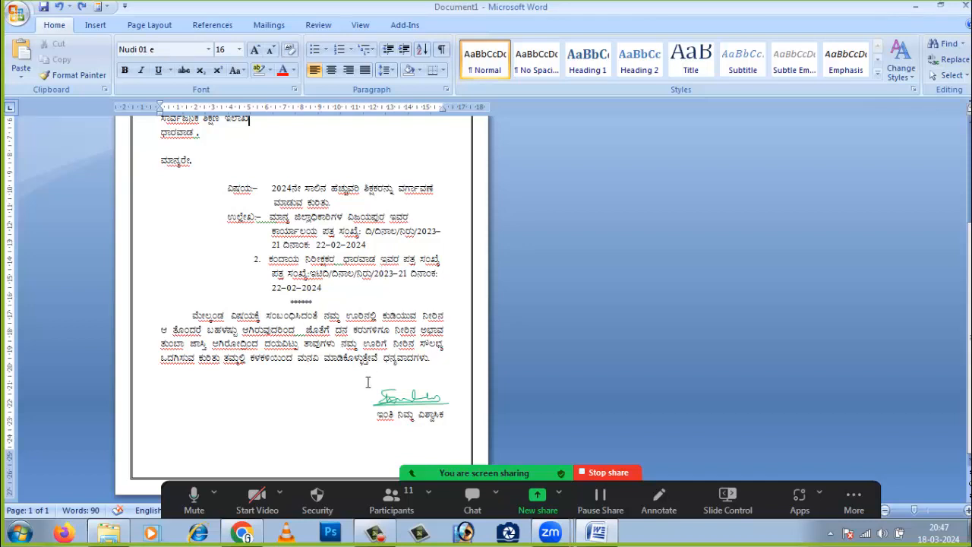
{"action": "left_click", "coordinate": [412, 278]}
{"action": "key", "text": "Return"}
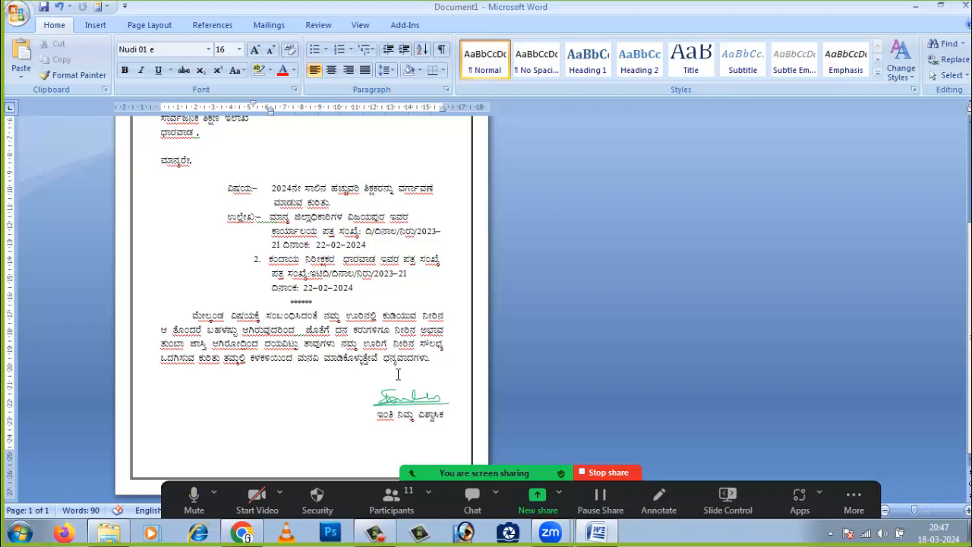
Look through the Zoom meeting's participant list and minimize it
{"action": "left_click", "coordinate": [405, 508]}
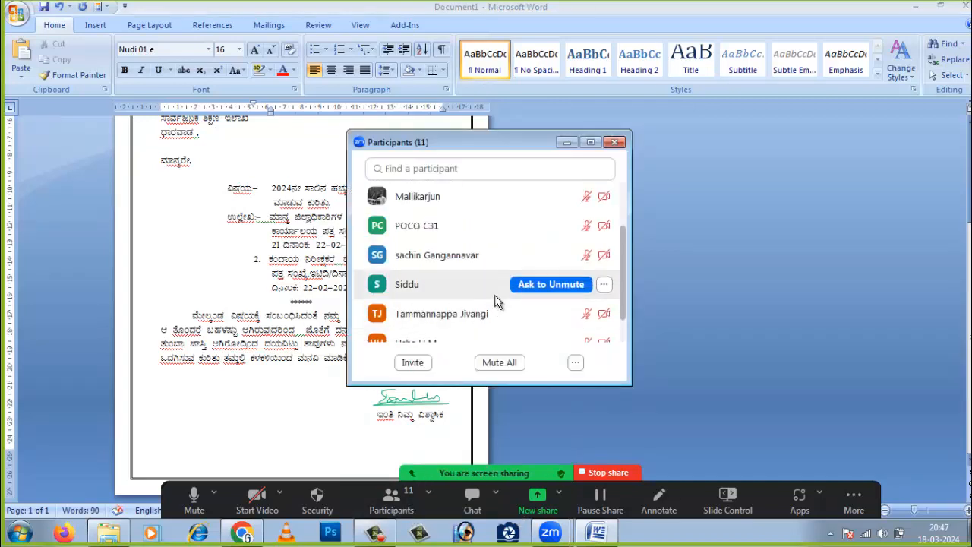
{"action": "scroll", "coordinate": [495, 293], "scroll_direction": "down", "scroll_amount": 2}
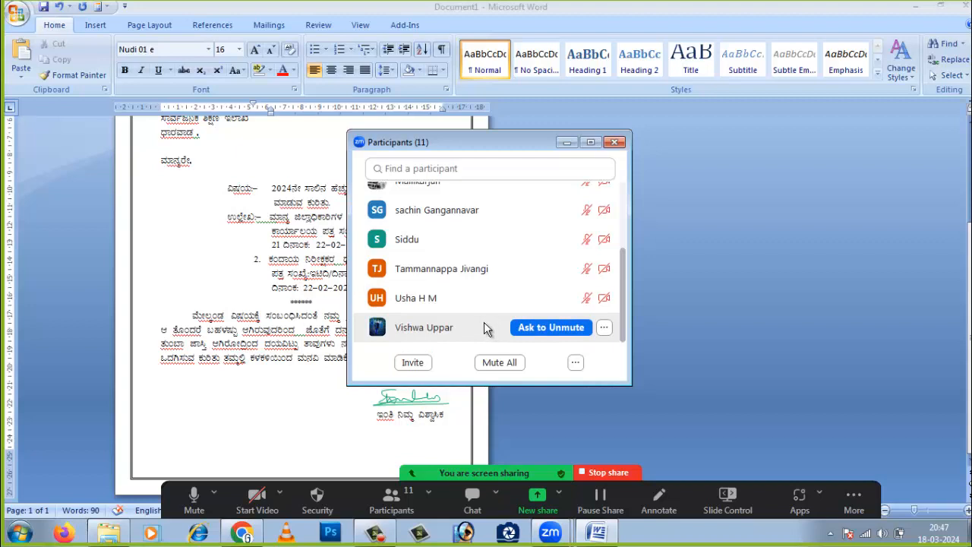
{"action": "scroll", "coordinate": [480, 323], "scroll_direction": "up", "scroll_amount": 5}
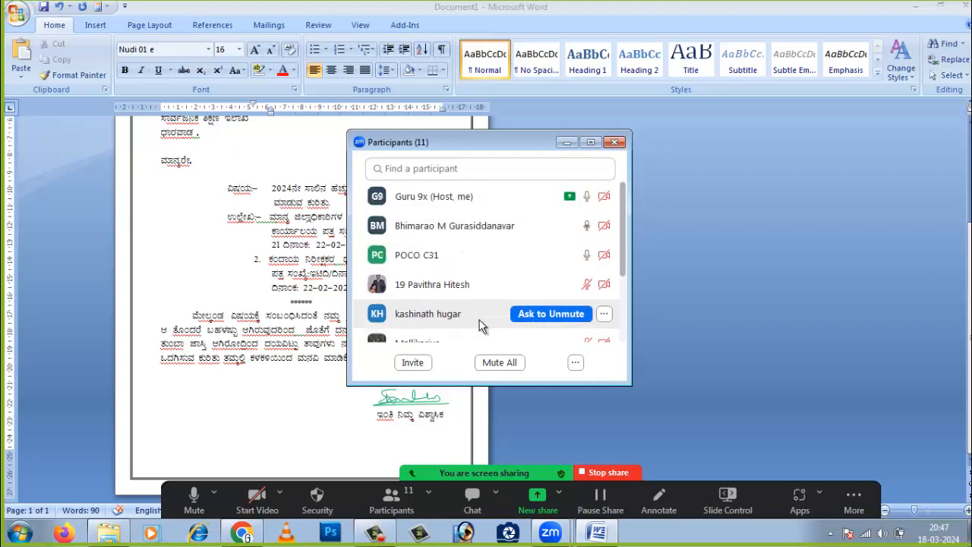
{"action": "left_click", "coordinate": [568, 142]}
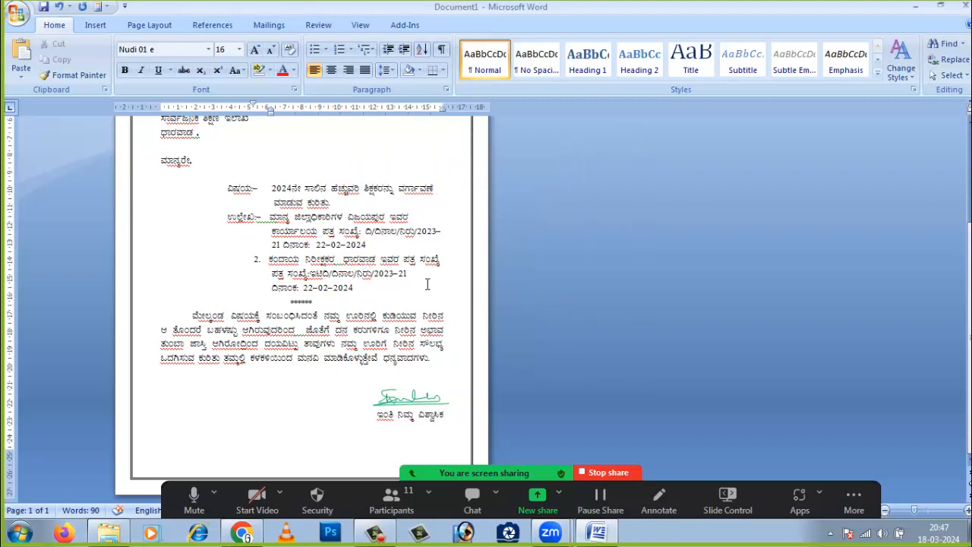
{"action": "scroll", "coordinate": [406, 285], "scroll_direction": "up", "scroll_amount": 4}
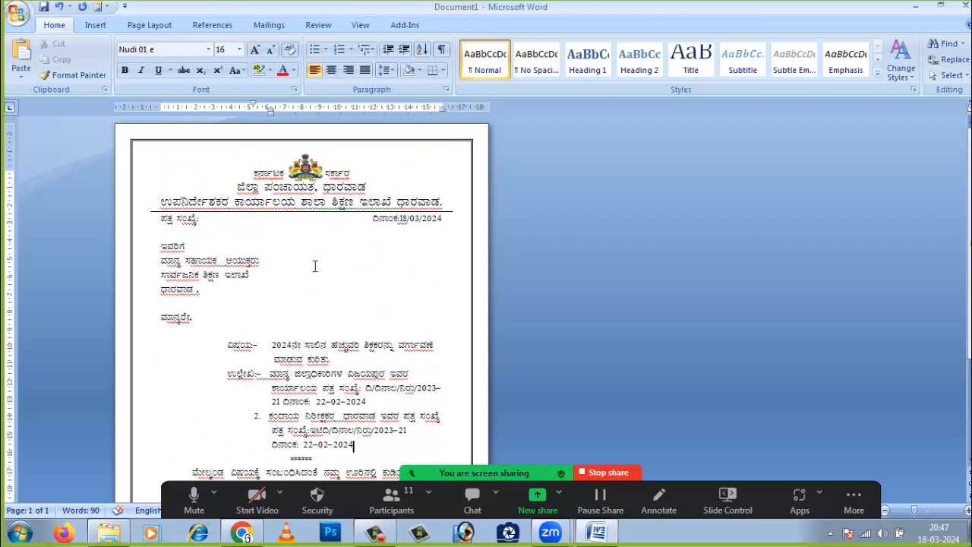
{"action": "left_click", "coordinate": [16, 16]}
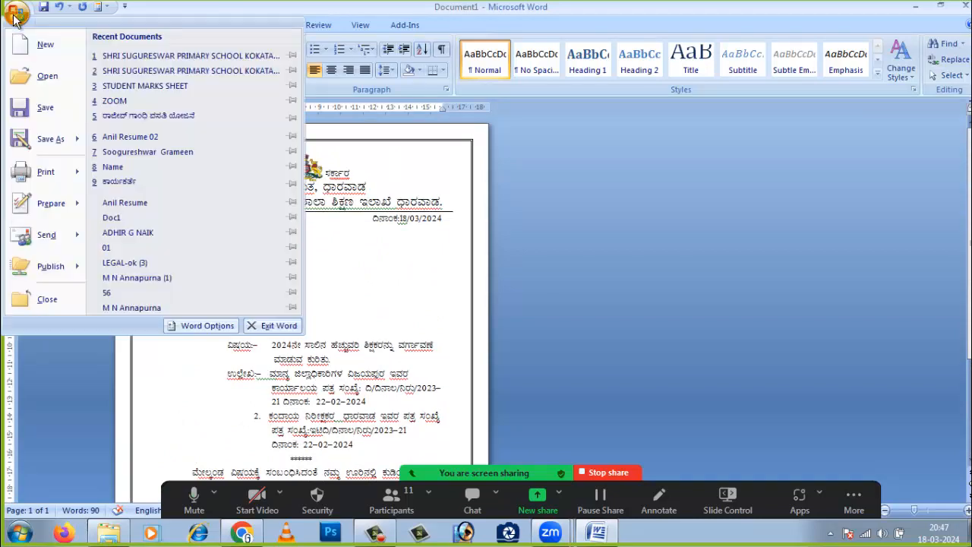
{"action": "left_click", "coordinate": [42, 141]}
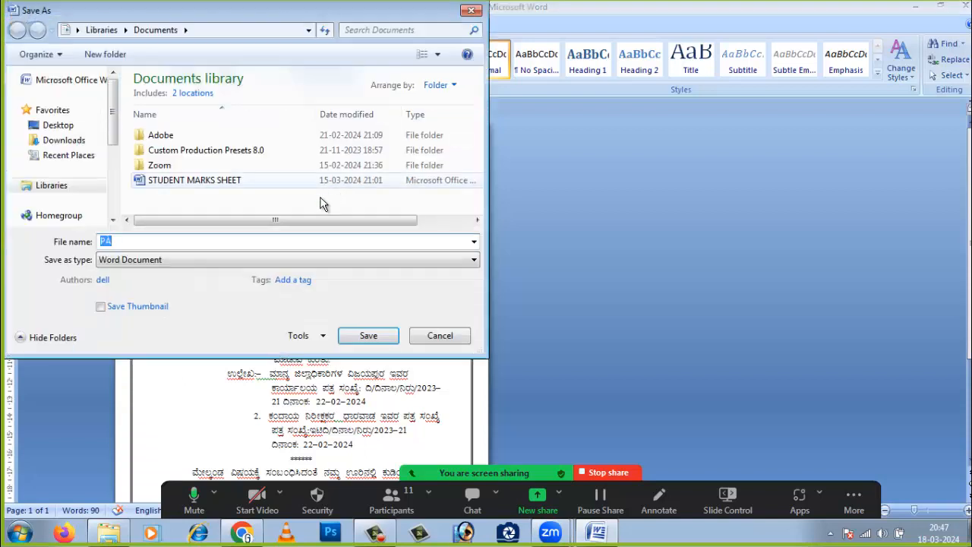
{"action": "left_click", "coordinate": [212, 262]}
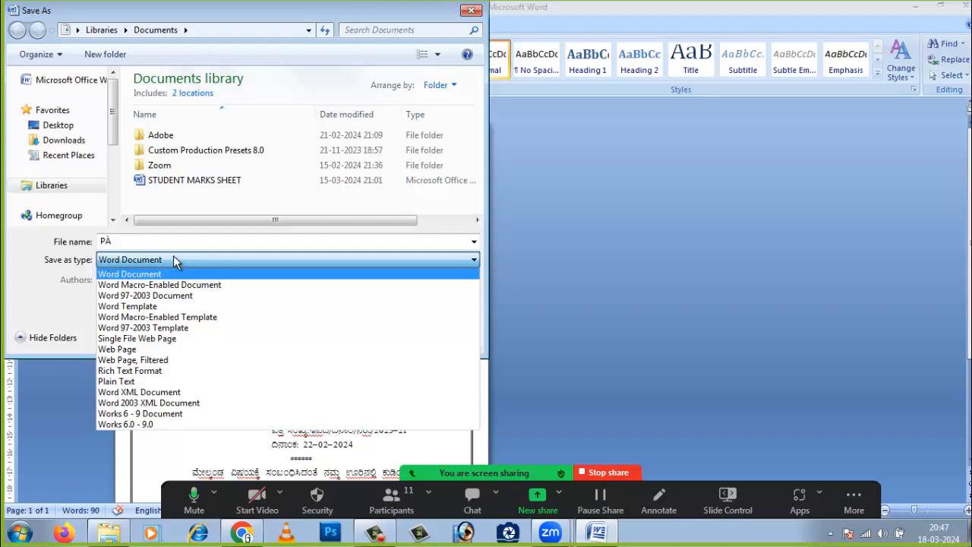
{"action": "left_click", "coordinate": [175, 258]}
{"action": "left_click", "coordinate": [176, 257]}
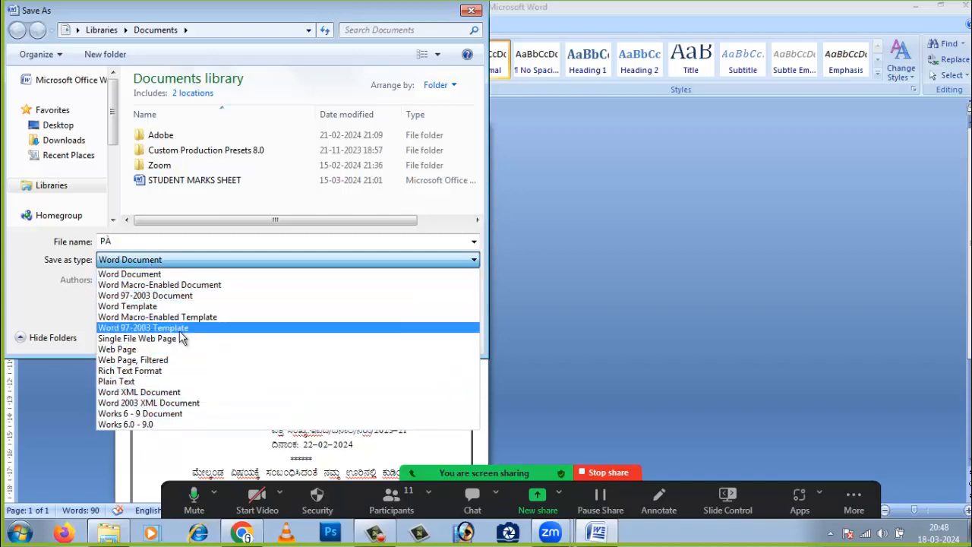
{"action": "left_click", "coordinate": [320, 217]}
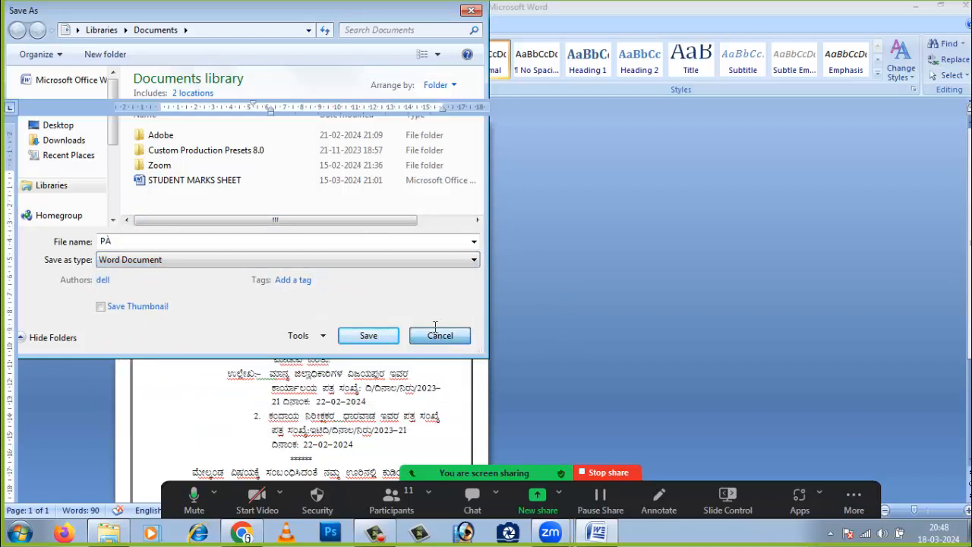
{"action": "left_click", "coordinate": [436, 332]}
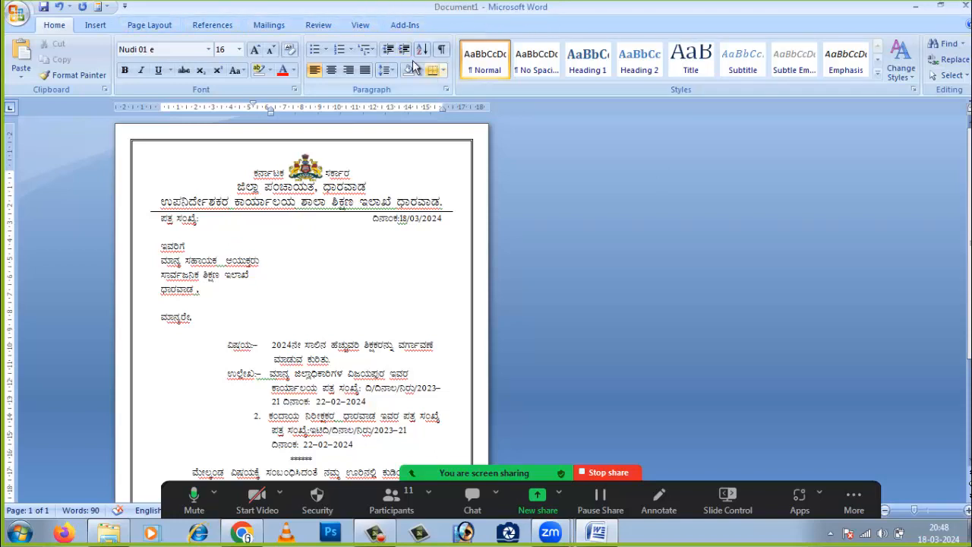
Save the letter to the Desktop as a Word Document named PÀ
{"action": "left_click", "coordinate": [16, 15]}
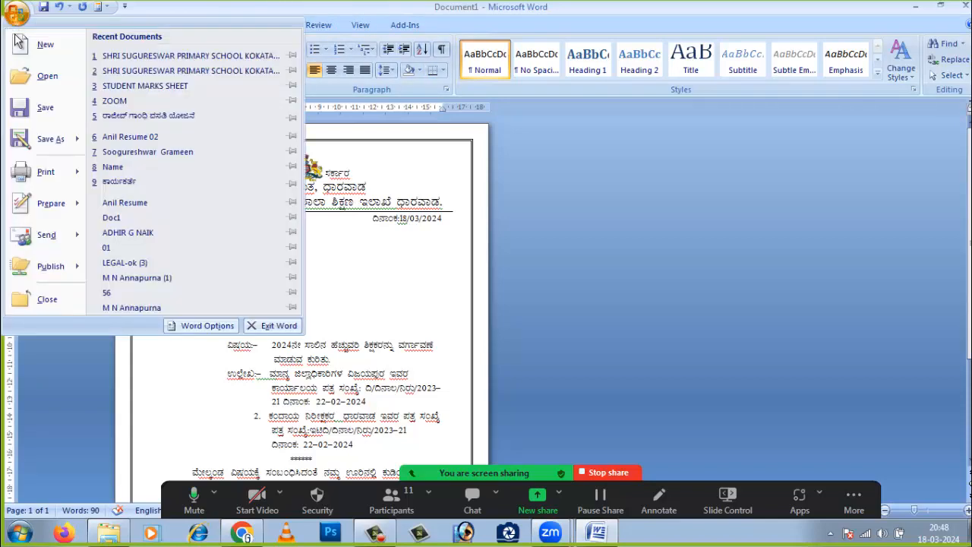
{"action": "left_click", "coordinate": [34, 108]}
{"action": "left_click", "coordinate": [259, 261]}
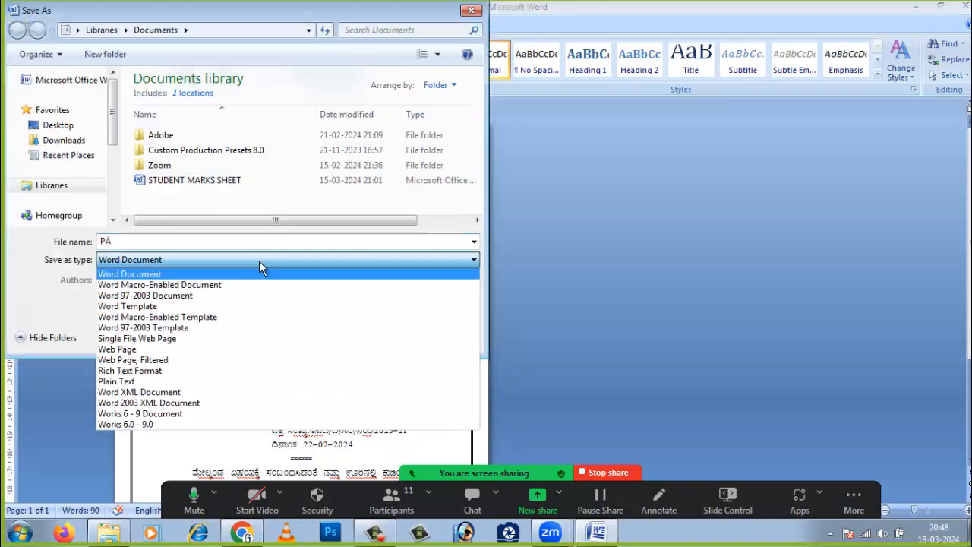
{"action": "left_click", "coordinate": [171, 241]}
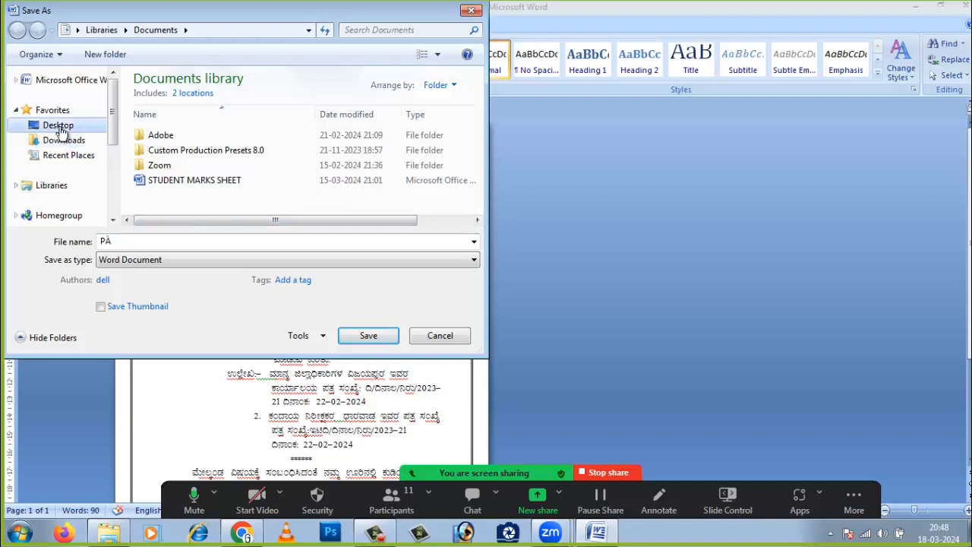
{"action": "left_click", "coordinate": [368, 335]}
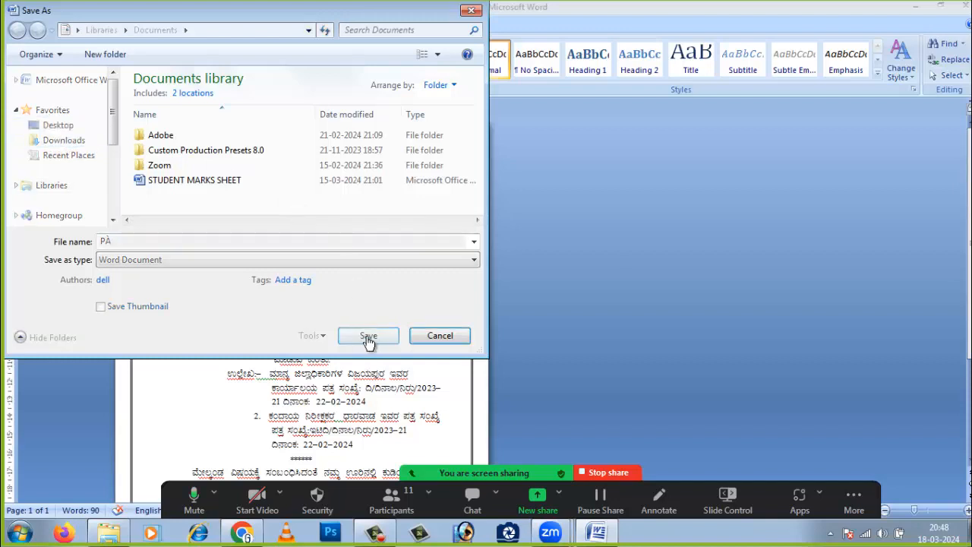
{"action": "left_click", "coordinate": [67, 129]}
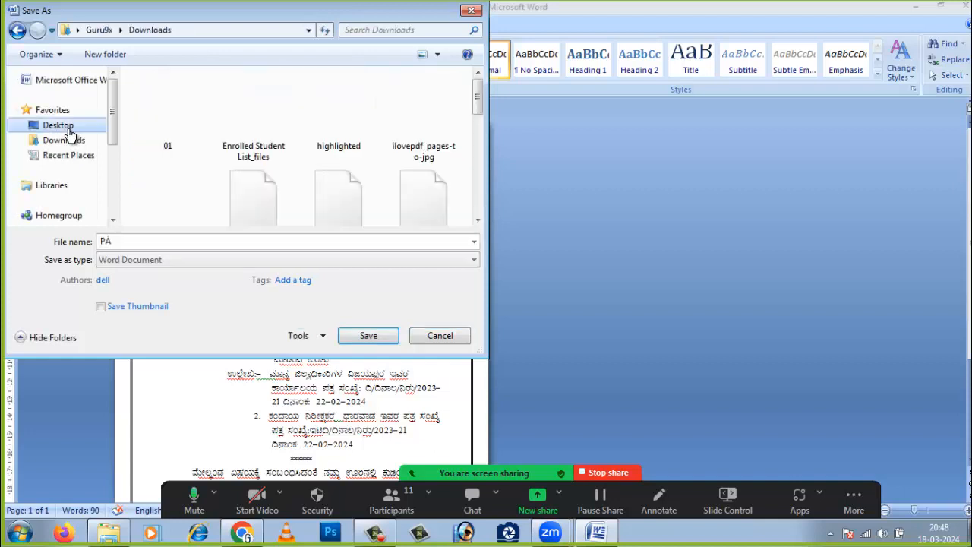
{"action": "left_click", "coordinate": [351, 336]}
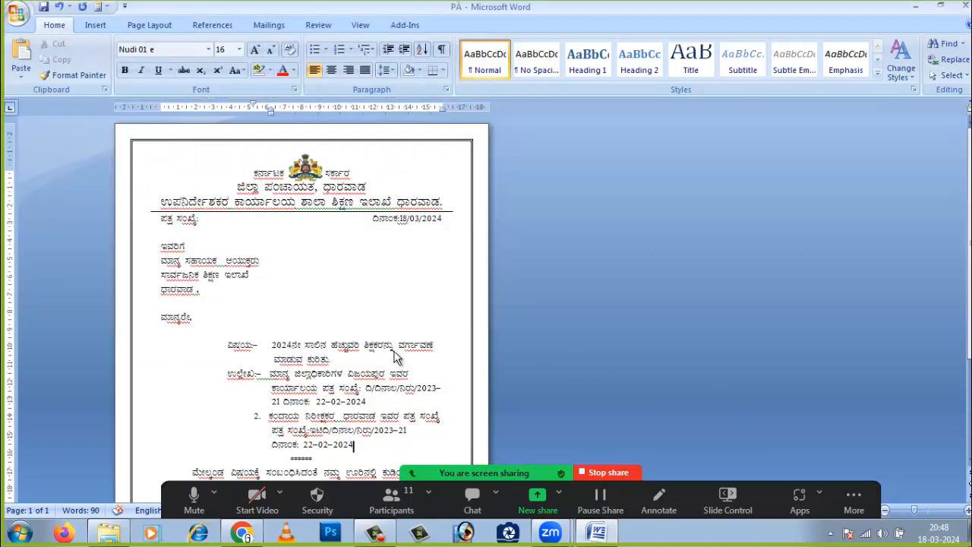
{"action": "left_click", "coordinate": [416, 366]}
{"action": "scroll", "coordinate": [417, 366], "scroll_direction": "down", "scroll_amount": 2}
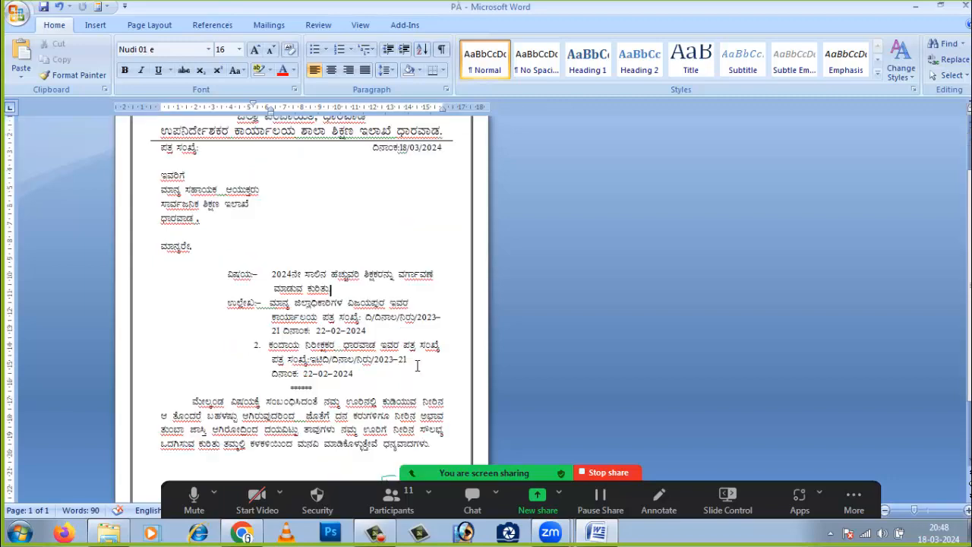
{"action": "scroll", "coordinate": [417, 366], "scroll_direction": "down", "scroll_amount": 2}
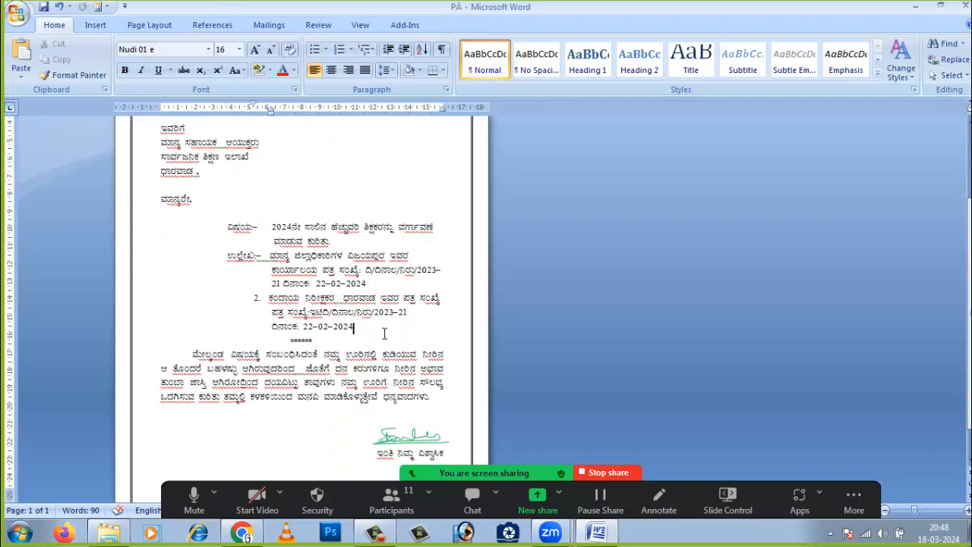
{"action": "scroll", "coordinate": [385, 334], "scroll_direction": "up", "scroll_amount": 3}
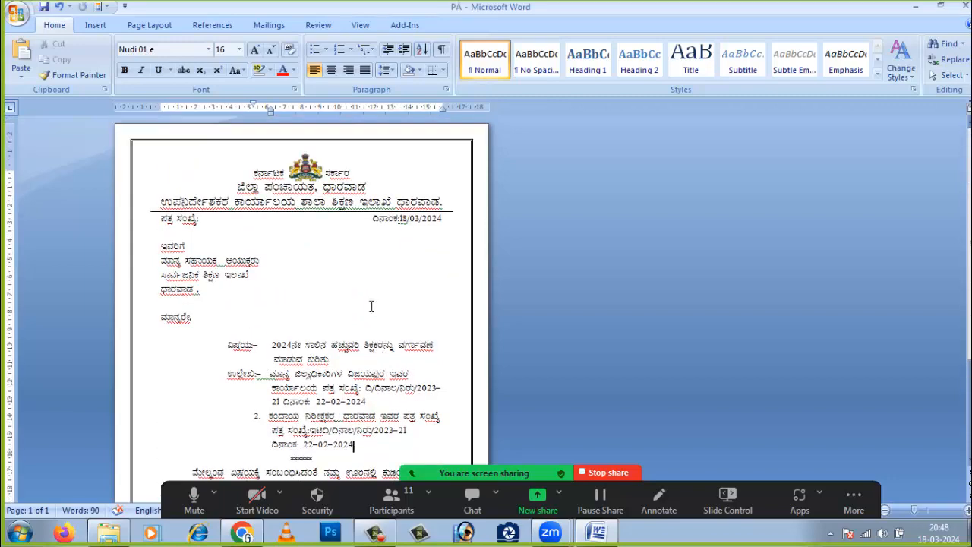
Delete the emblem picture from the letterhead, minimizing the console window that covers the letter
{"action": "left_click", "coordinate": [304, 166]}
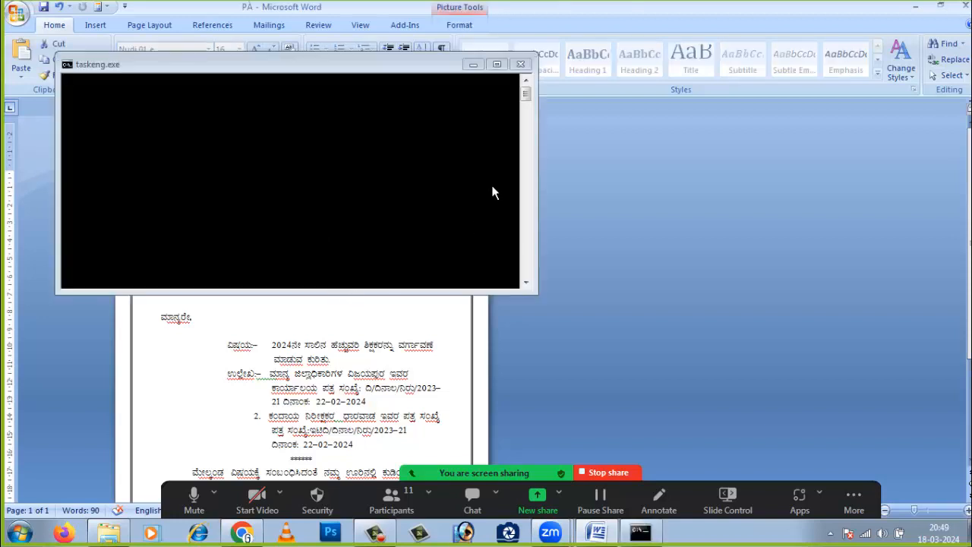
{"action": "left_click", "coordinate": [471, 66]}
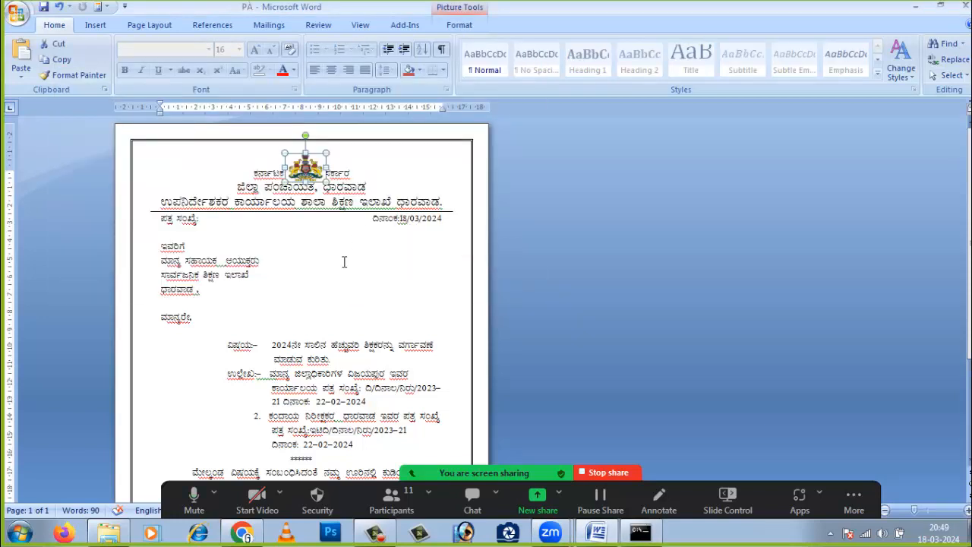
{"action": "left_click", "coordinate": [350, 274]}
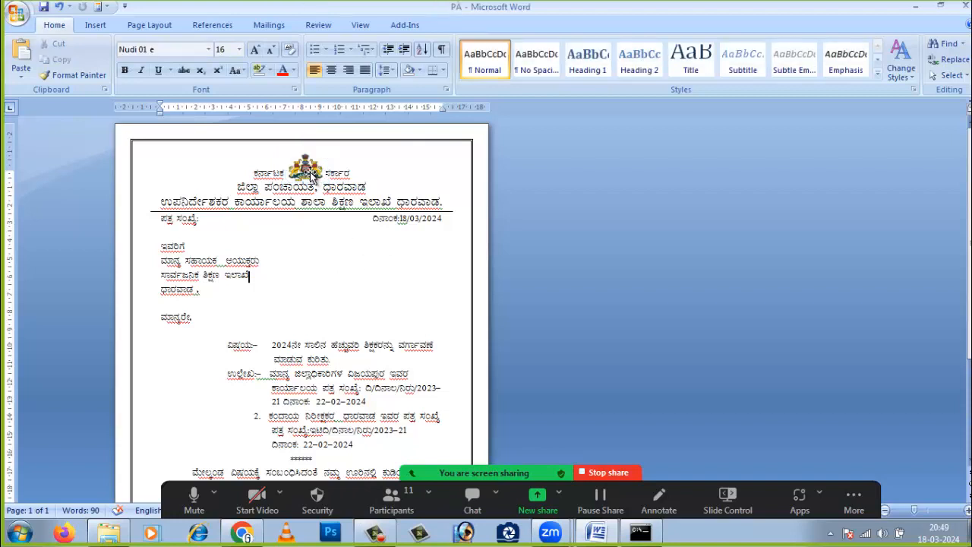
{"action": "left_click", "coordinate": [309, 174]}
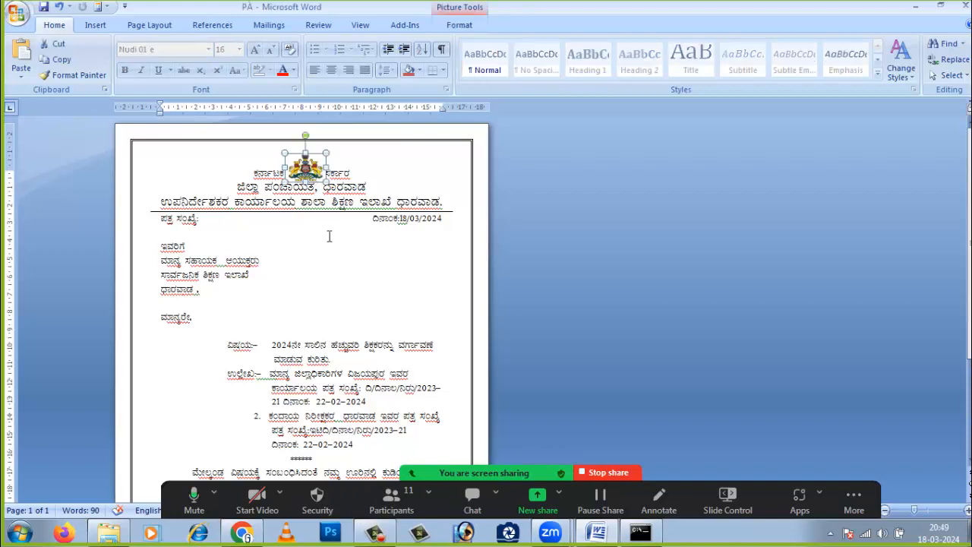
{"action": "key", "text": "Delete"}
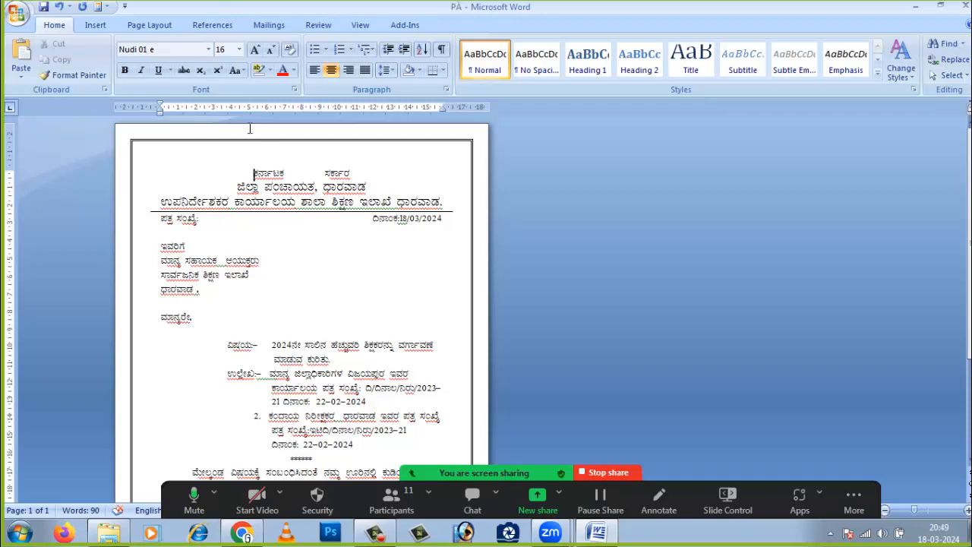
{"action": "left_click", "coordinate": [95, 25]}
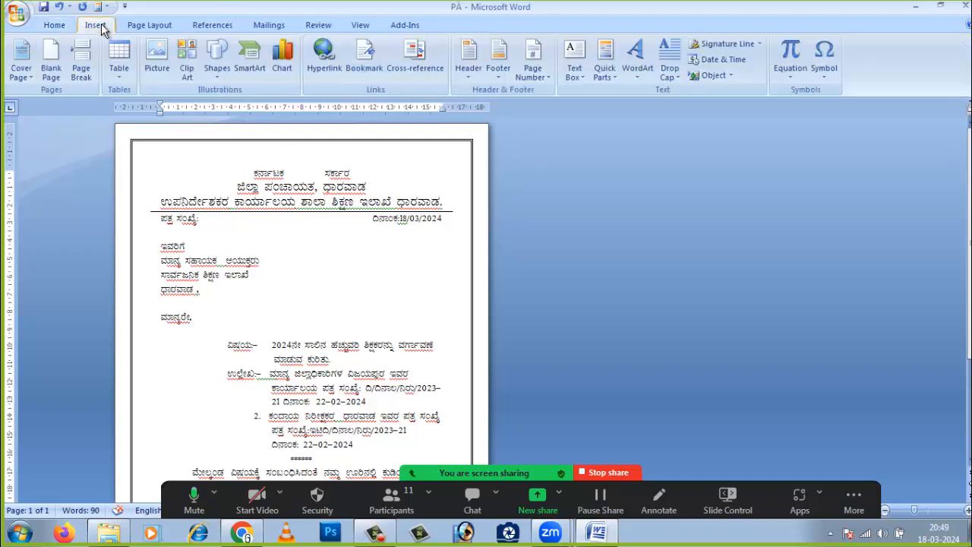
{"action": "left_click", "coordinate": [158, 65]}
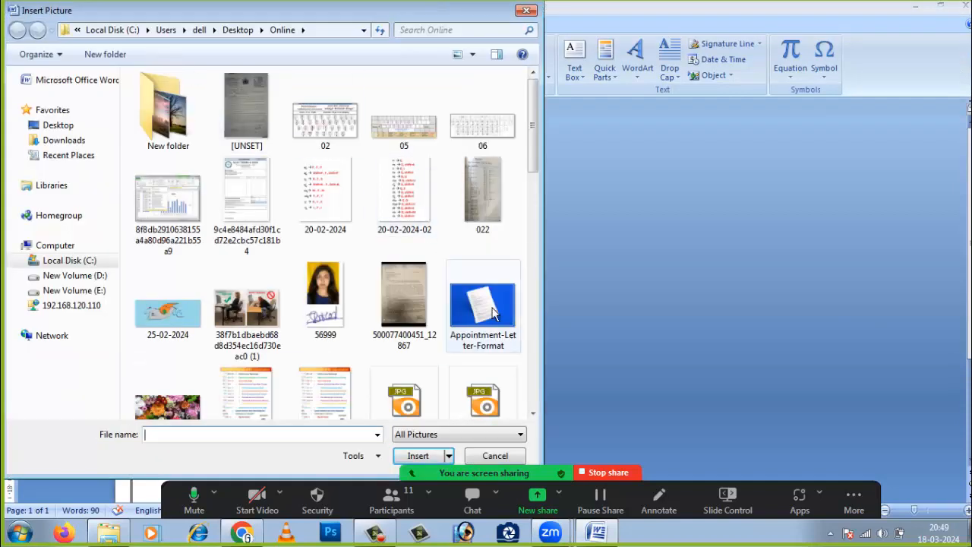
{"action": "left_click", "coordinate": [328, 298]}
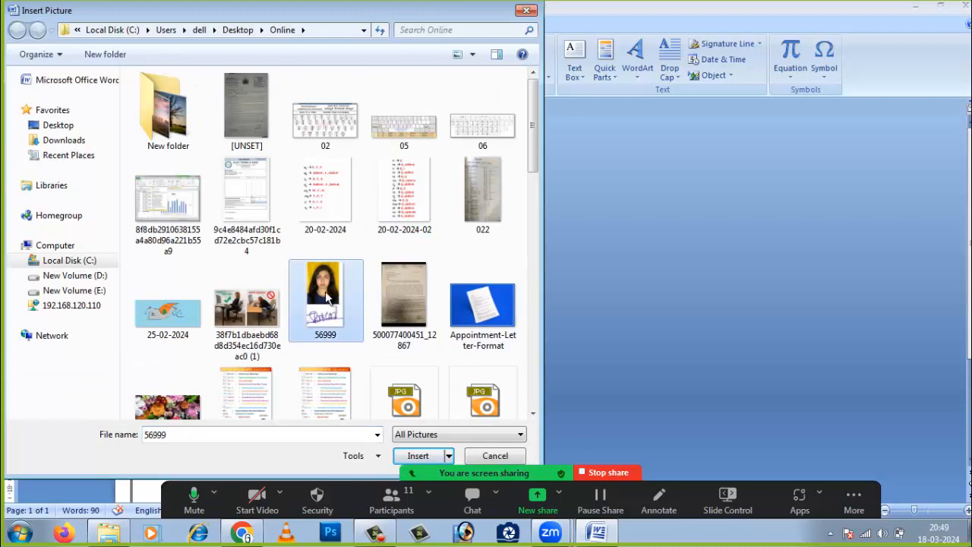
{"action": "left_click", "coordinate": [420, 455]}
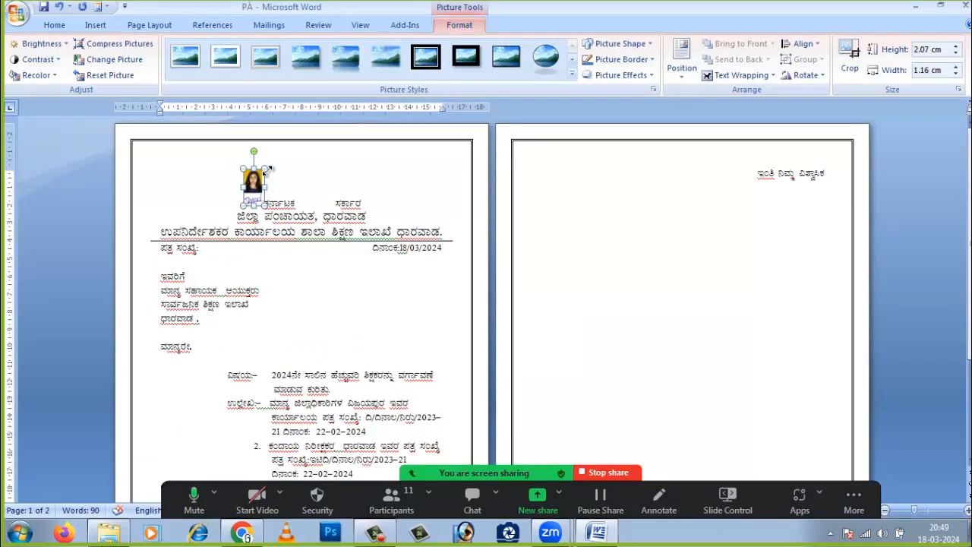
{"action": "key", "text": "Delete"}
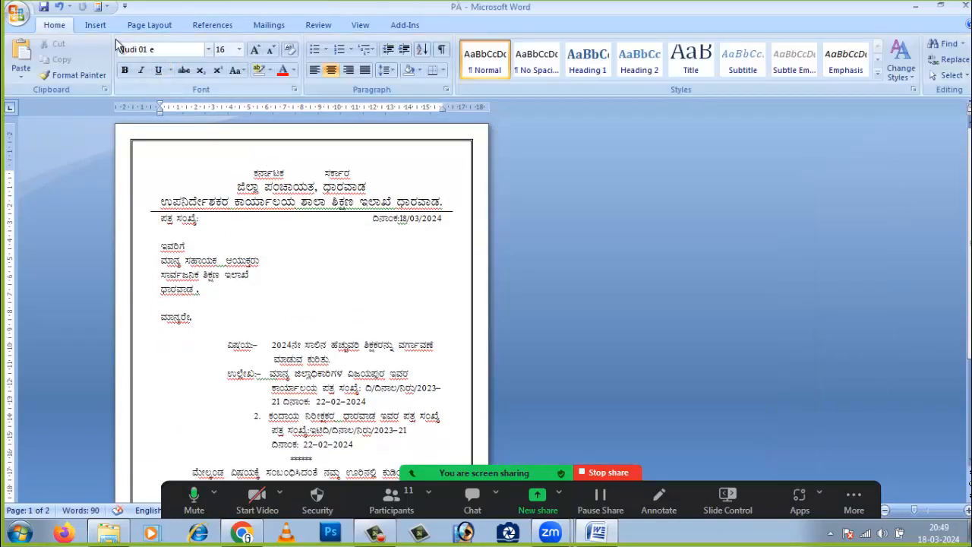
{"action": "left_click", "coordinate": [96, 25]}
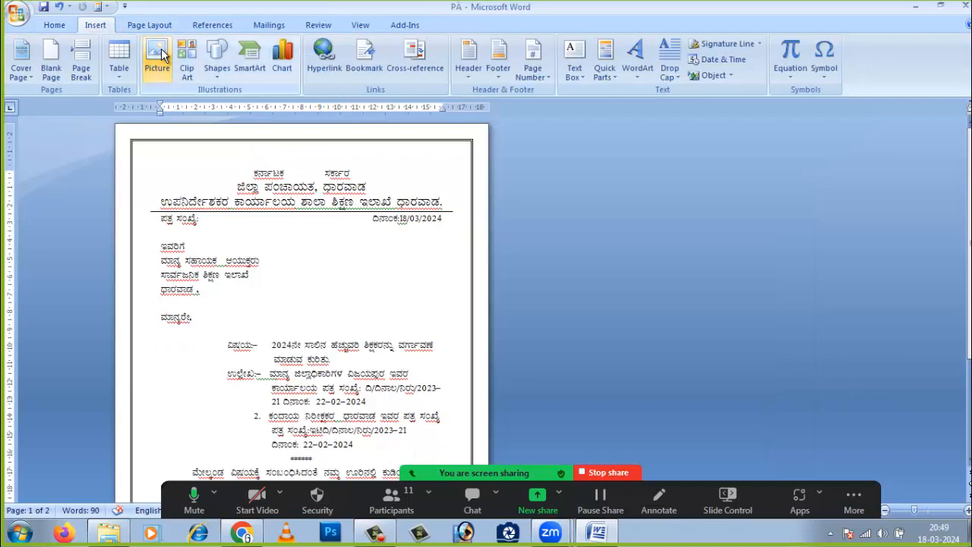
{"action": "left_click", "coordinate": [159, 55]}
{"action": "left_click_drag", "start_coordinate": [534, 124], "coordinate": [534, 292]}
{"action": "left_click", "coordinate": [325, 254]}
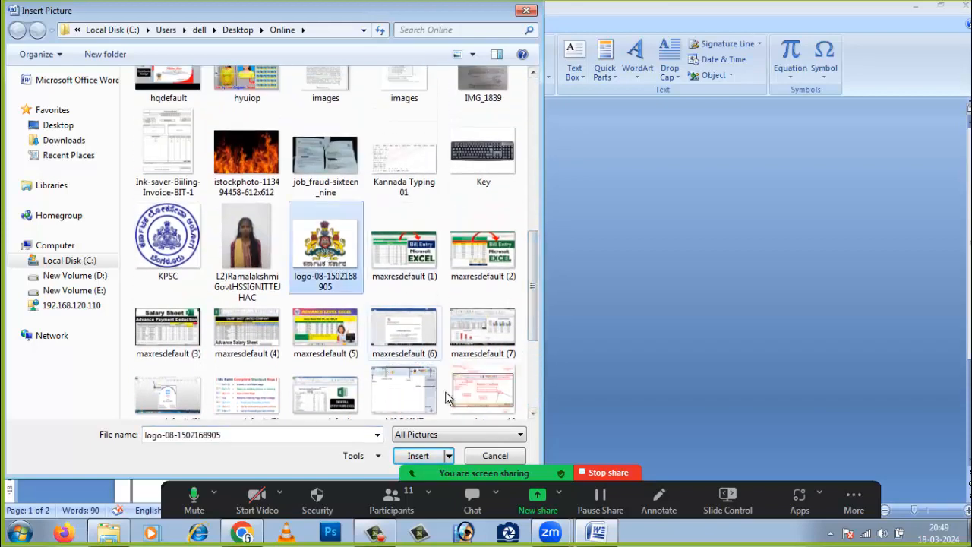
{"action": "left_click", "coordinate": [417, 456]}
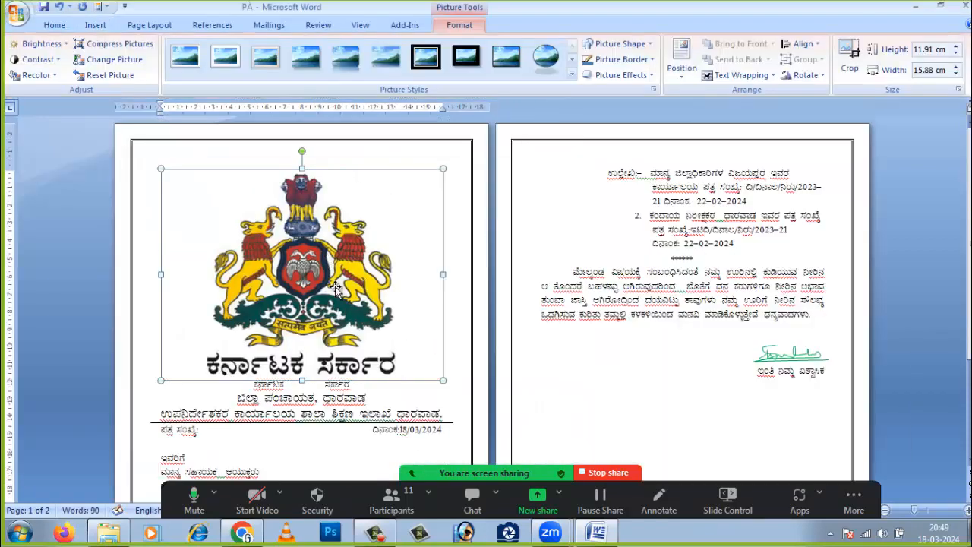
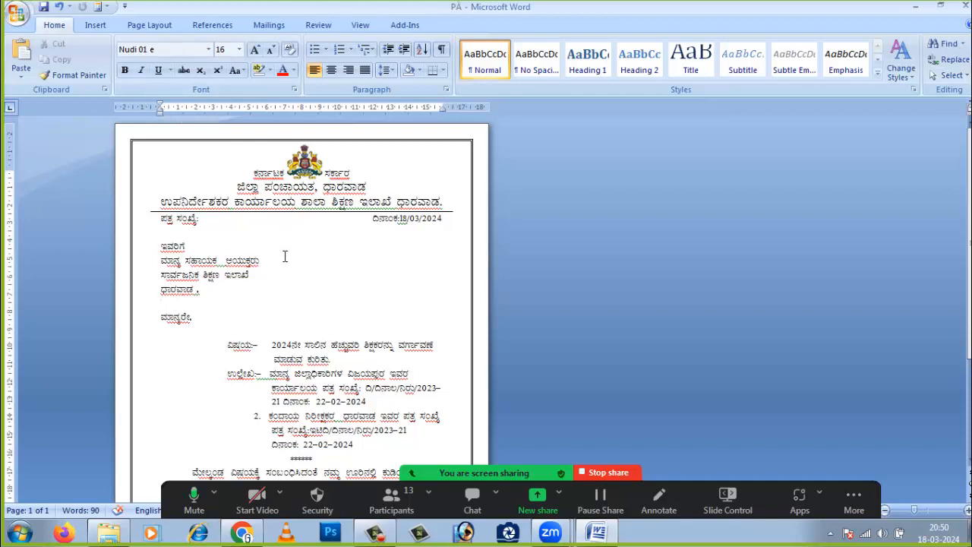
Review the one-page letter from the letterhead emblem through the references and body to the signature
{"action": "scroll", "coordinate": [282, 247], "scroll_direction": "down", "scroll_amount": 2}
{"action": "scroll", "coordinate": [282, 264], "scroll_direction": "down", "scroll_amount": 2}
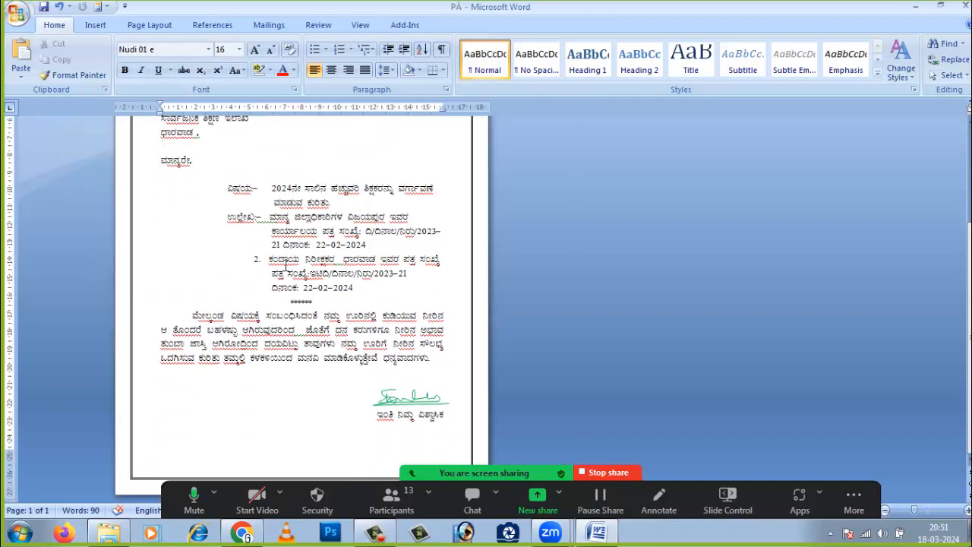
{"action": "scroll", "coordinate": [284, 264], "scroll_direction": "up", "scroll_amount": 2}
{"action": "scroll", "coordinate": [285, 265], "scroll_direction": "up", "scroll_amount": 2}
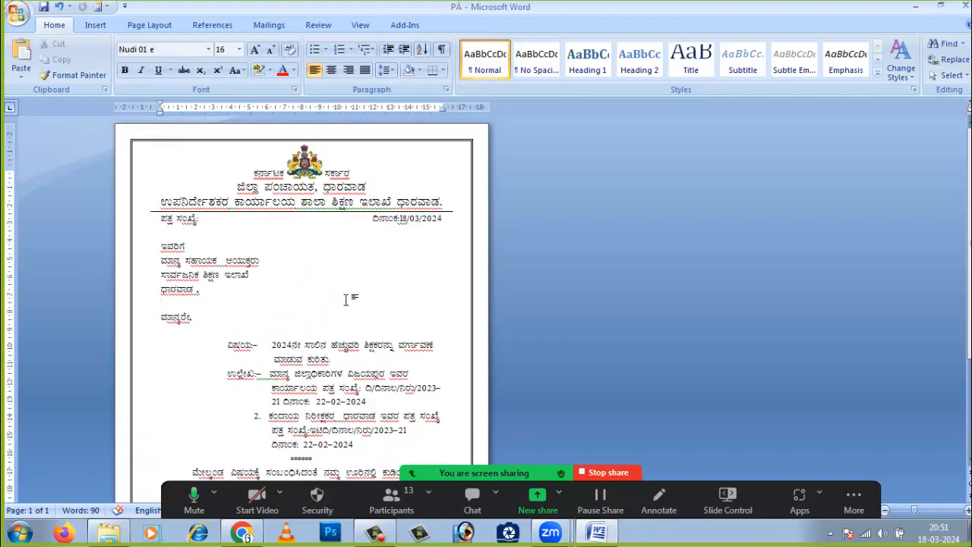
{"action": "scroll", "coordinate": [345, 300], "scroll_direction": "down", "scroll_amount": 2}
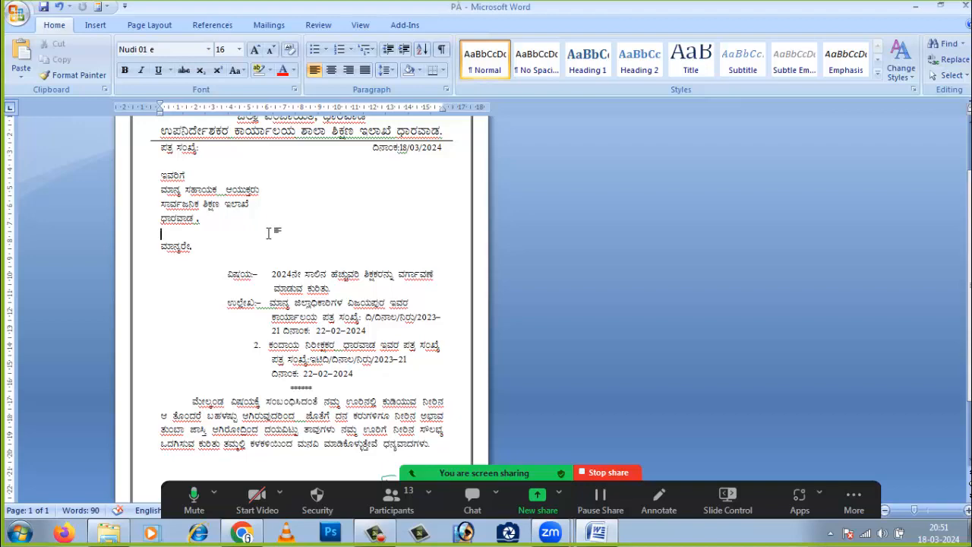
{"action": "scroll", "coordinate": [268, 233], "scroll_direction": "down", "scroll_amount": 3}
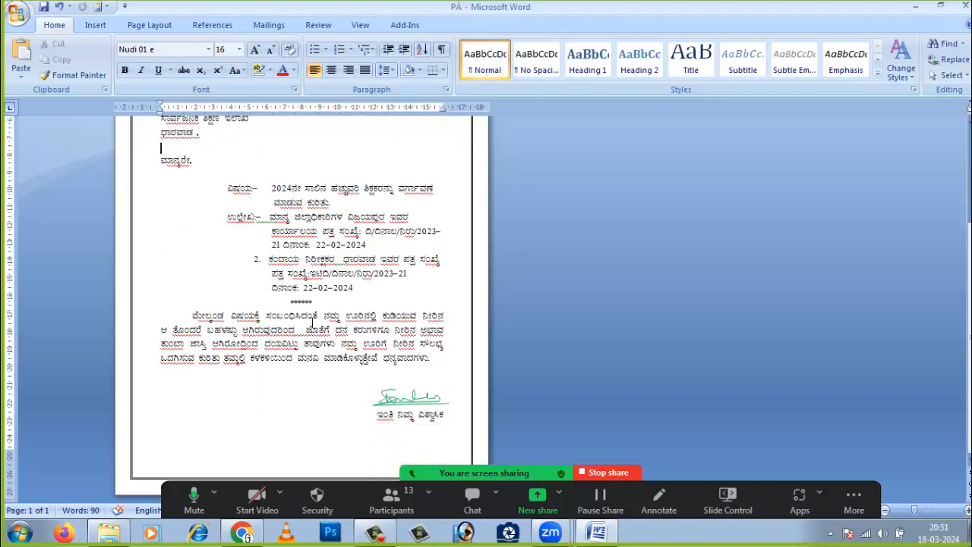
{"action": "scroll", "coordinate": [326, 310], "scroll_direction": "up", "scroll_amount": 5}
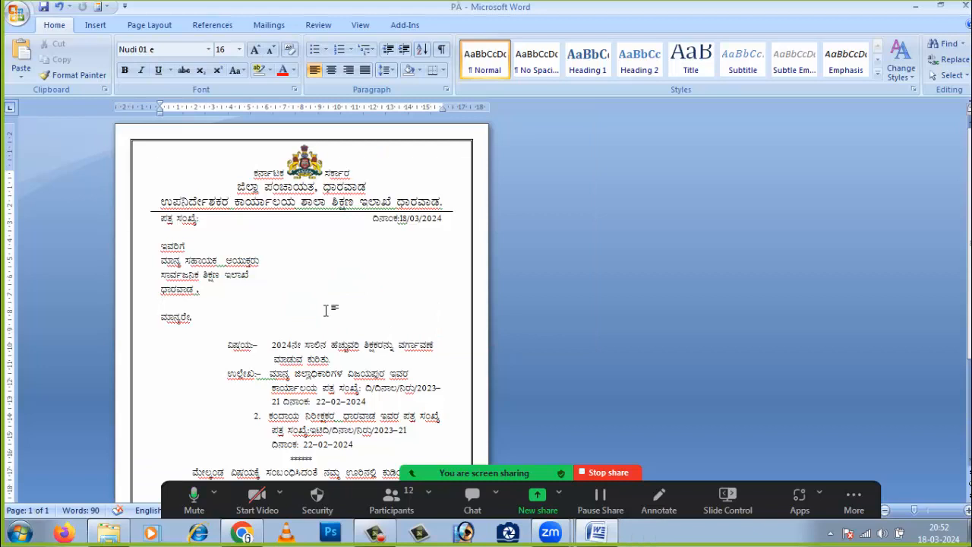
{"action": "left_click", "coordinate": [610, 333]}
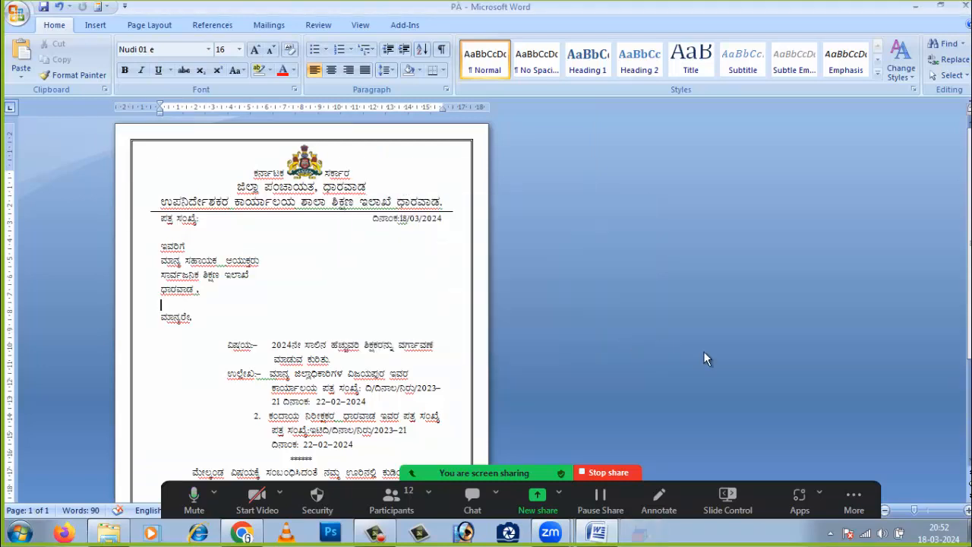
{"action": "left_click", "coordinate": [855, 501]}
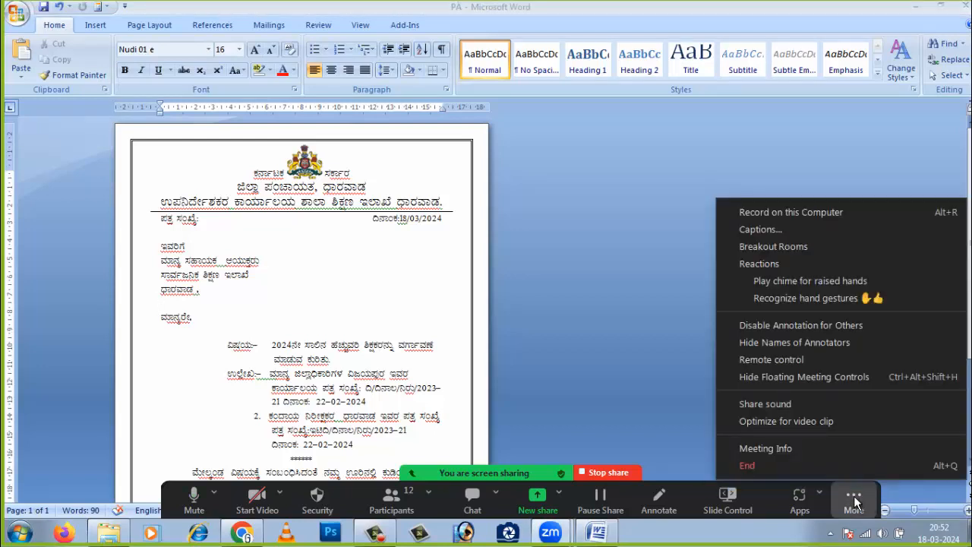
{"action": "left_click", "coordinate": [820, 466]}
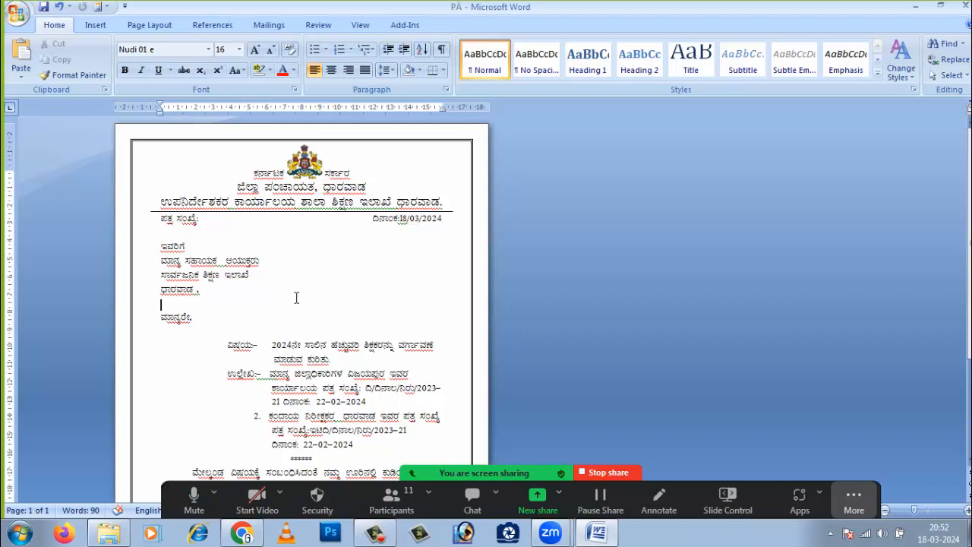
Save the letter to the Desktop as a Word Template named 1235
{"action": "left_click", "coordinate": [17, 15]}
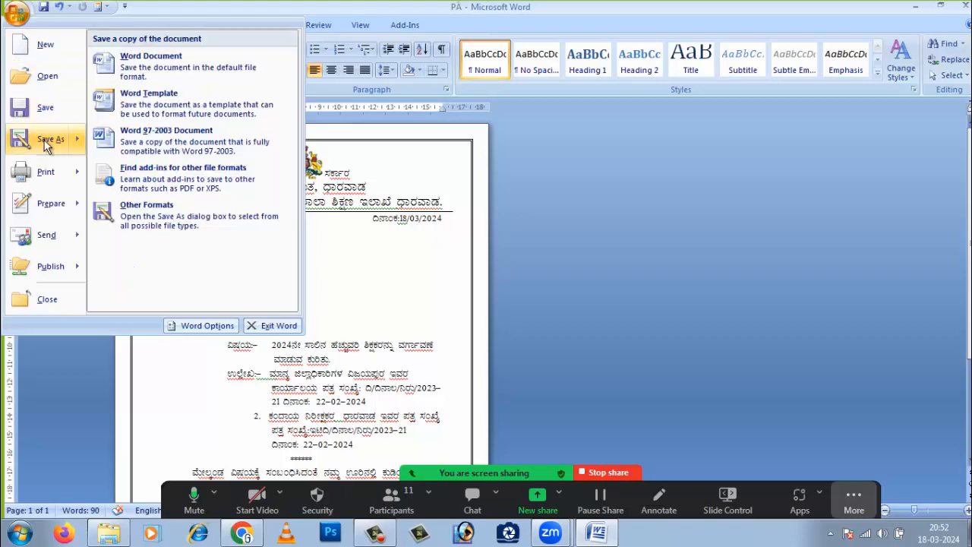
{"action": "left_click", "coordinate": [46, 146]}
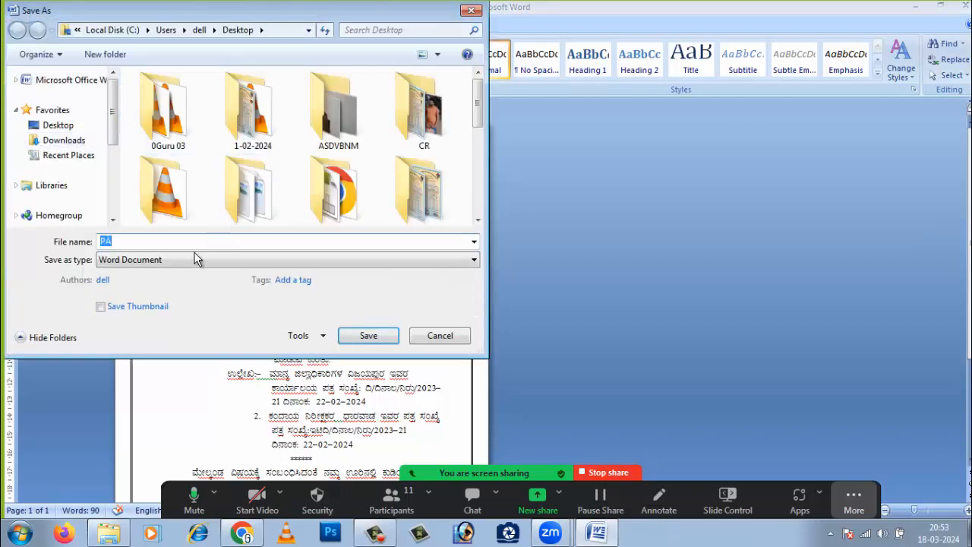
{"action": "left_click", "coordinate": [143, 262]}
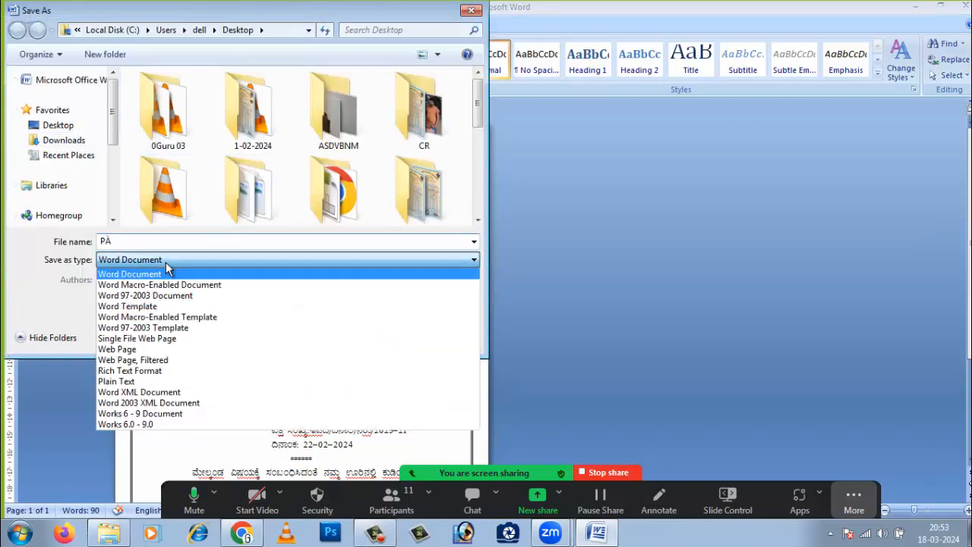
{"action": "left_click", "coordinate": [147, 308]}
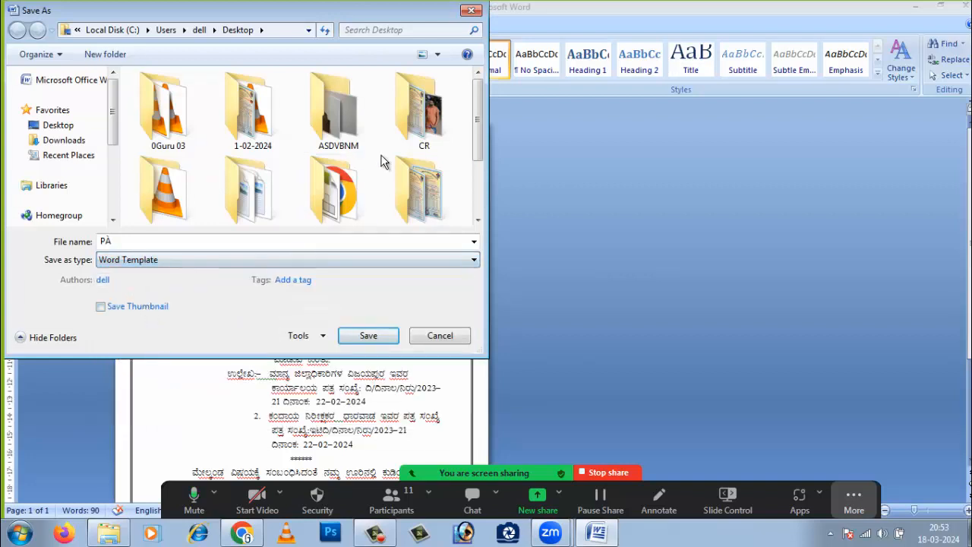
{"action": "left_click_drag", "start_coordinate": [477, 134], "coordinate": [477, 201]}
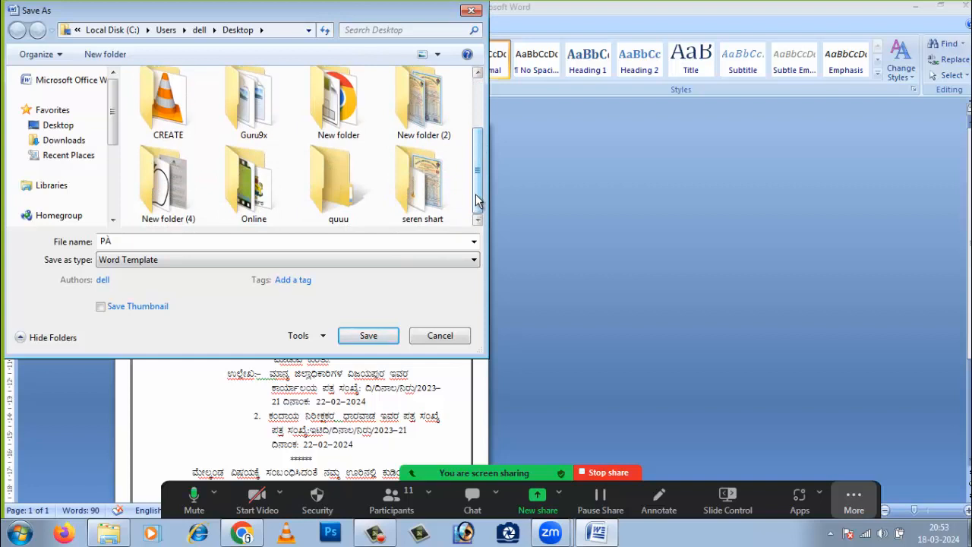
{"action": "left_click_drag", "start_coordinate": [137, 240], "coordinate": [76, 242]}
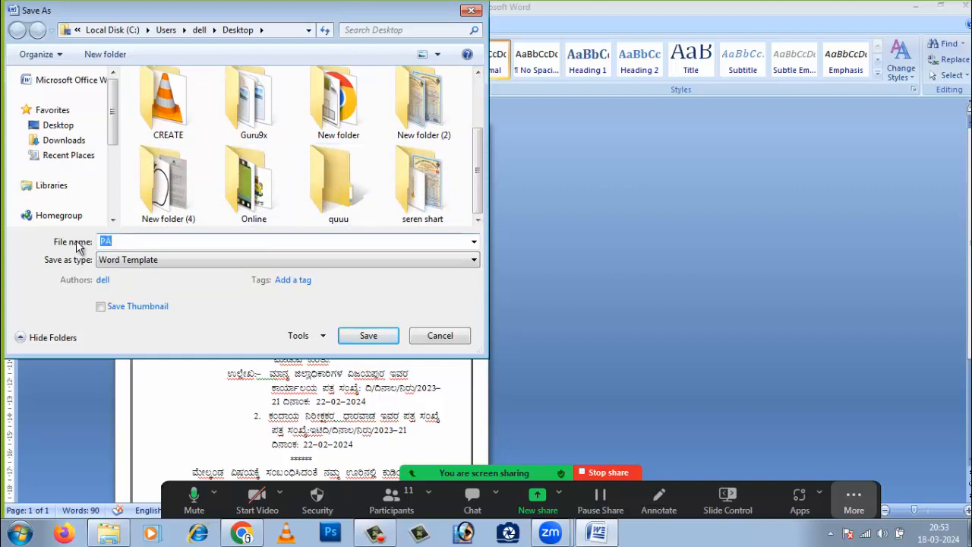
{"action": "type", "text": "1235"}
{"action": "left_click", "coordinate": [68, 127]}
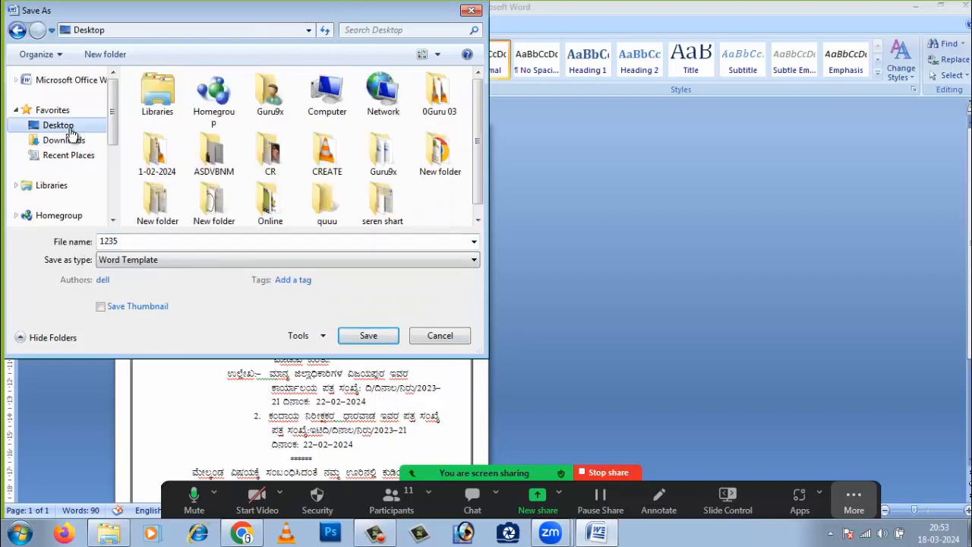
{"action": "left_click", "coordinate": [369, 335]}
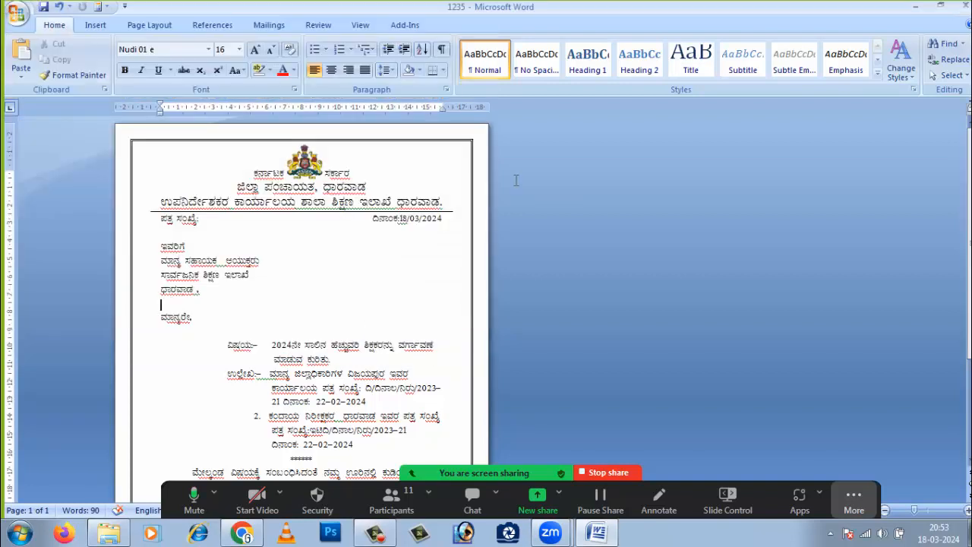
Minimize the letter and browser windows and open a new document from the 1235 template on the desktop
{"action": "left_click", "coordinate": [916, 6]}
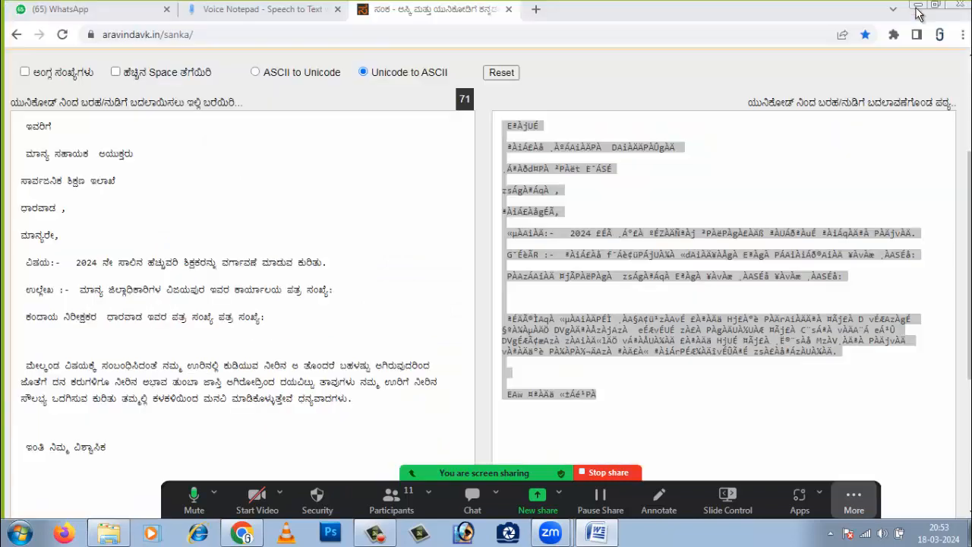
{"action": "left_click", "coordinate": [917, 8]}
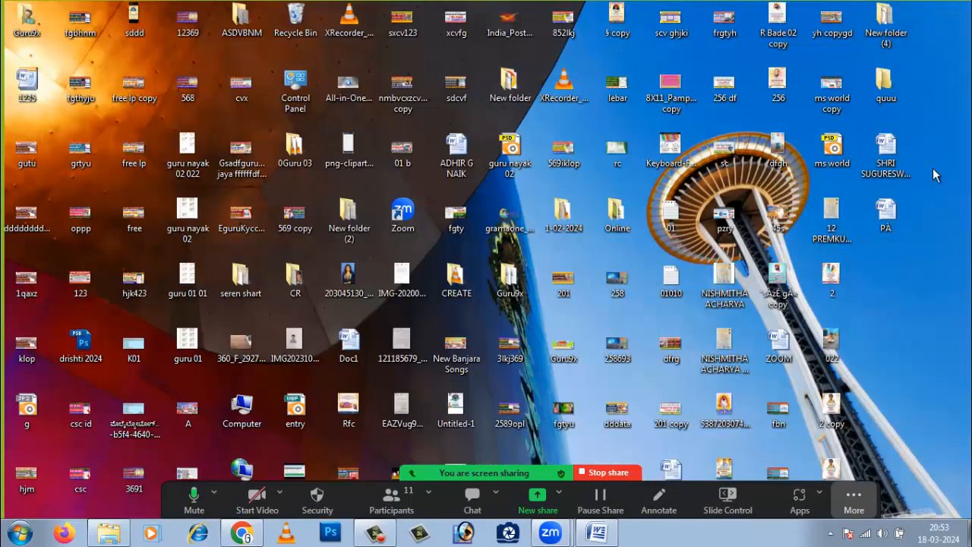
{"action": "left_click", "coordinate": [32, 89]}
{"action": "double_click", "coordinate": [32, 89]}
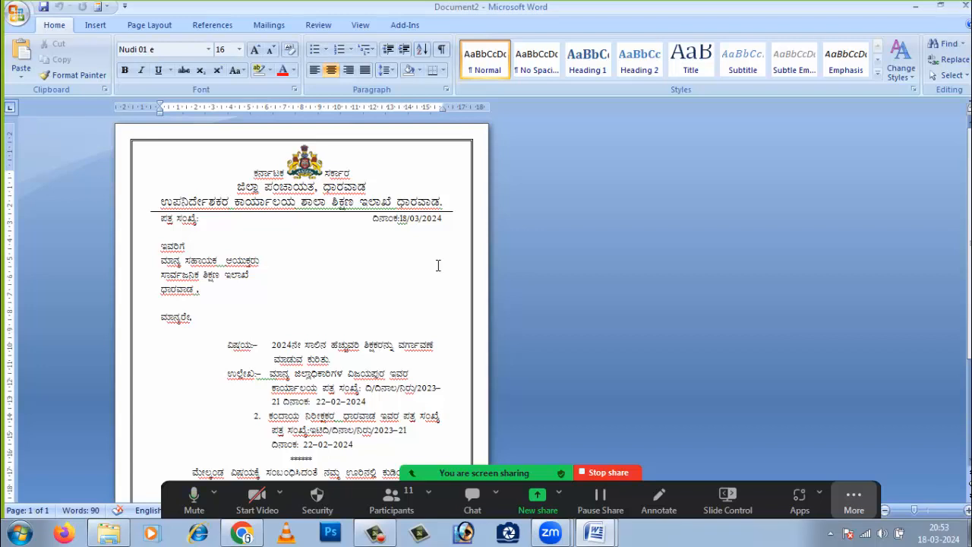
Remove the extra space before "ಆಯುಕ್ತರು" and the space before the comma after "ಧಾರವಾಡ" in the recipient address
{"action": "left_click", "coordinate": [387, 185]}
{"action": "left_click", "coordinate": [358, 242]}
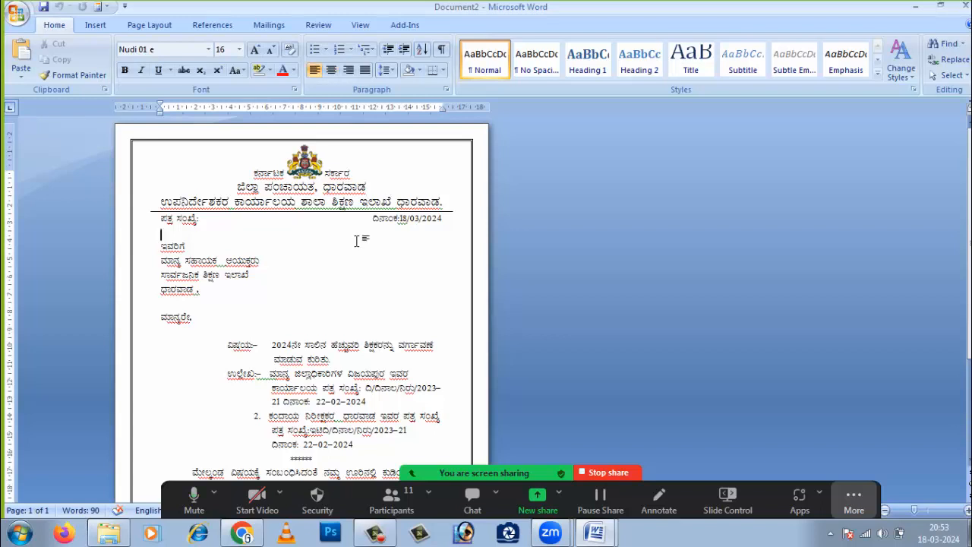
{"action": "key", "text": "BackSpace"}
{"action": "left_click", "coordinate": [237, 295]}
{"action": "scroll", "coordinate": [238, 295], "scroll_direction": "down", "scroll_amount": 2}
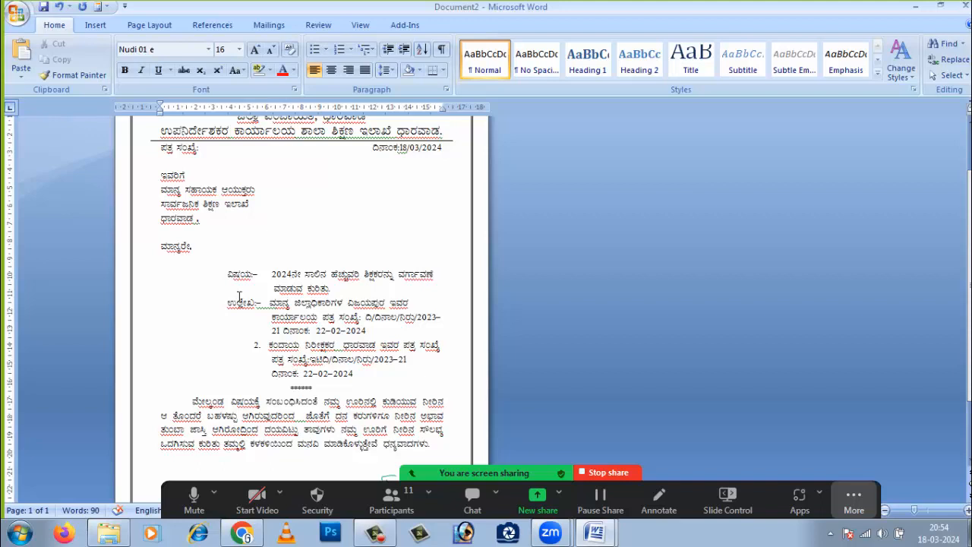
{"action": "scroll", "coordinate": [239, 296], "scroll_direction": "up", "scroll_amount": 1}
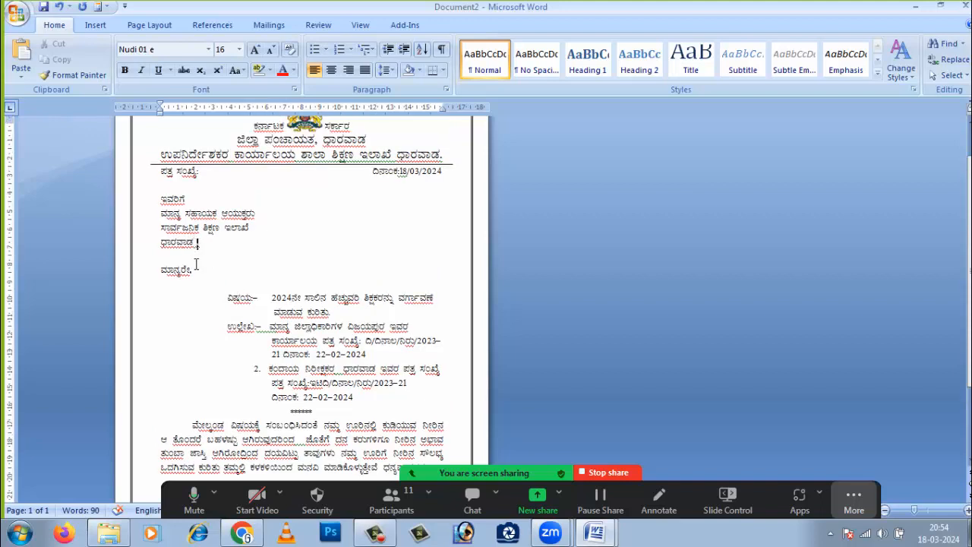
{"action": "key", "text": "BackSpace"}
{"action": "scroll", "coordinate": [224, 251], "scroll_direction": "up", "scroll_amount": 3}
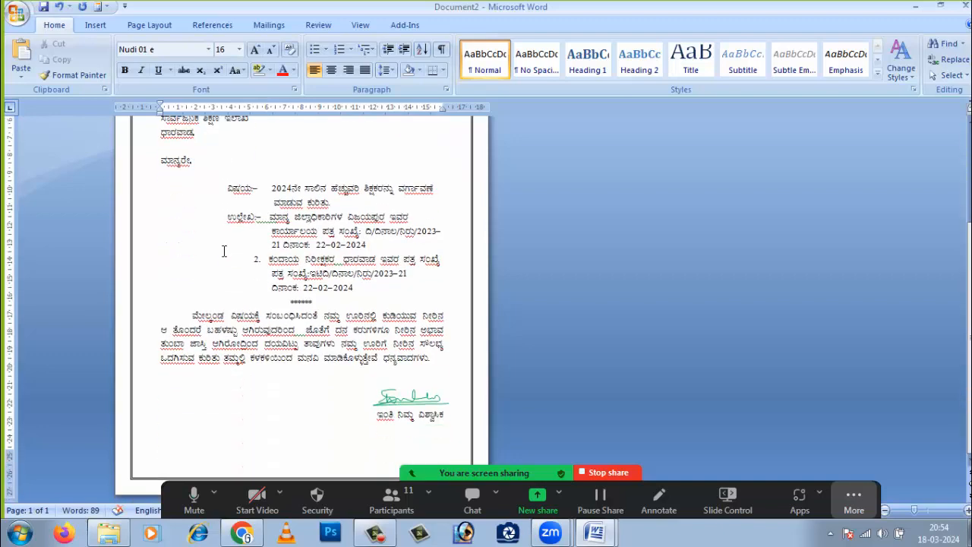
{"action": "scroll", "coordinate": [224, 251], "scroll_direction": "up", "scroll_amount": 3}
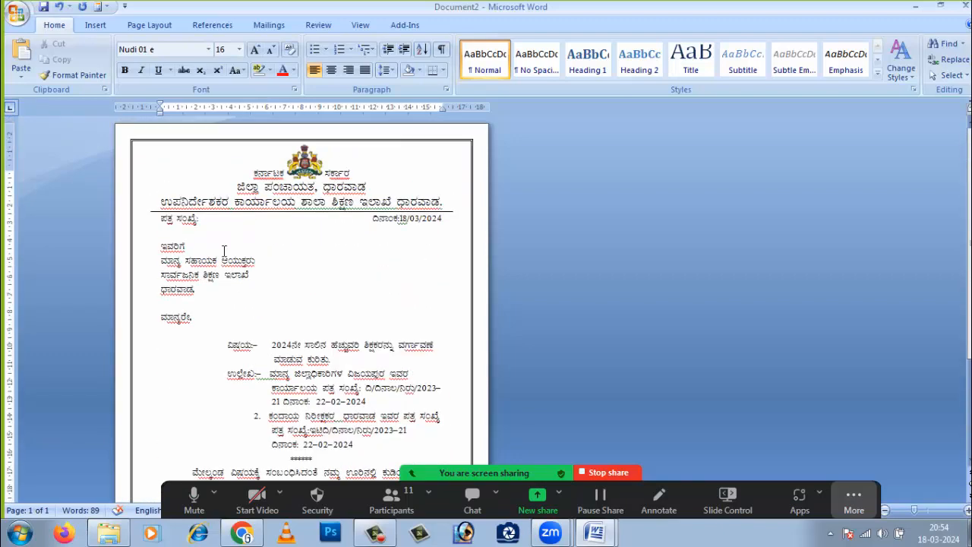
Open the Zoom meeting's additional options
{"action": "left_click", "coordinate": [855, 500]}
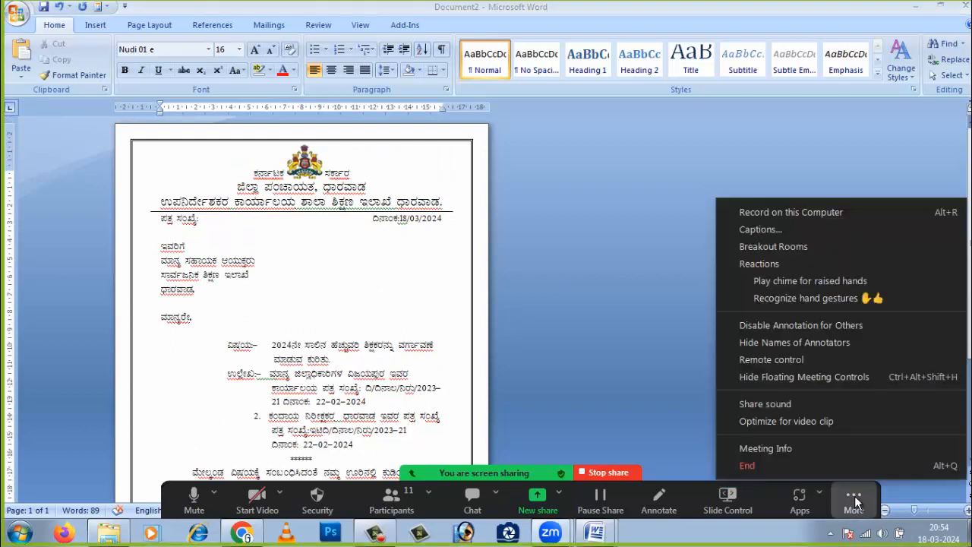